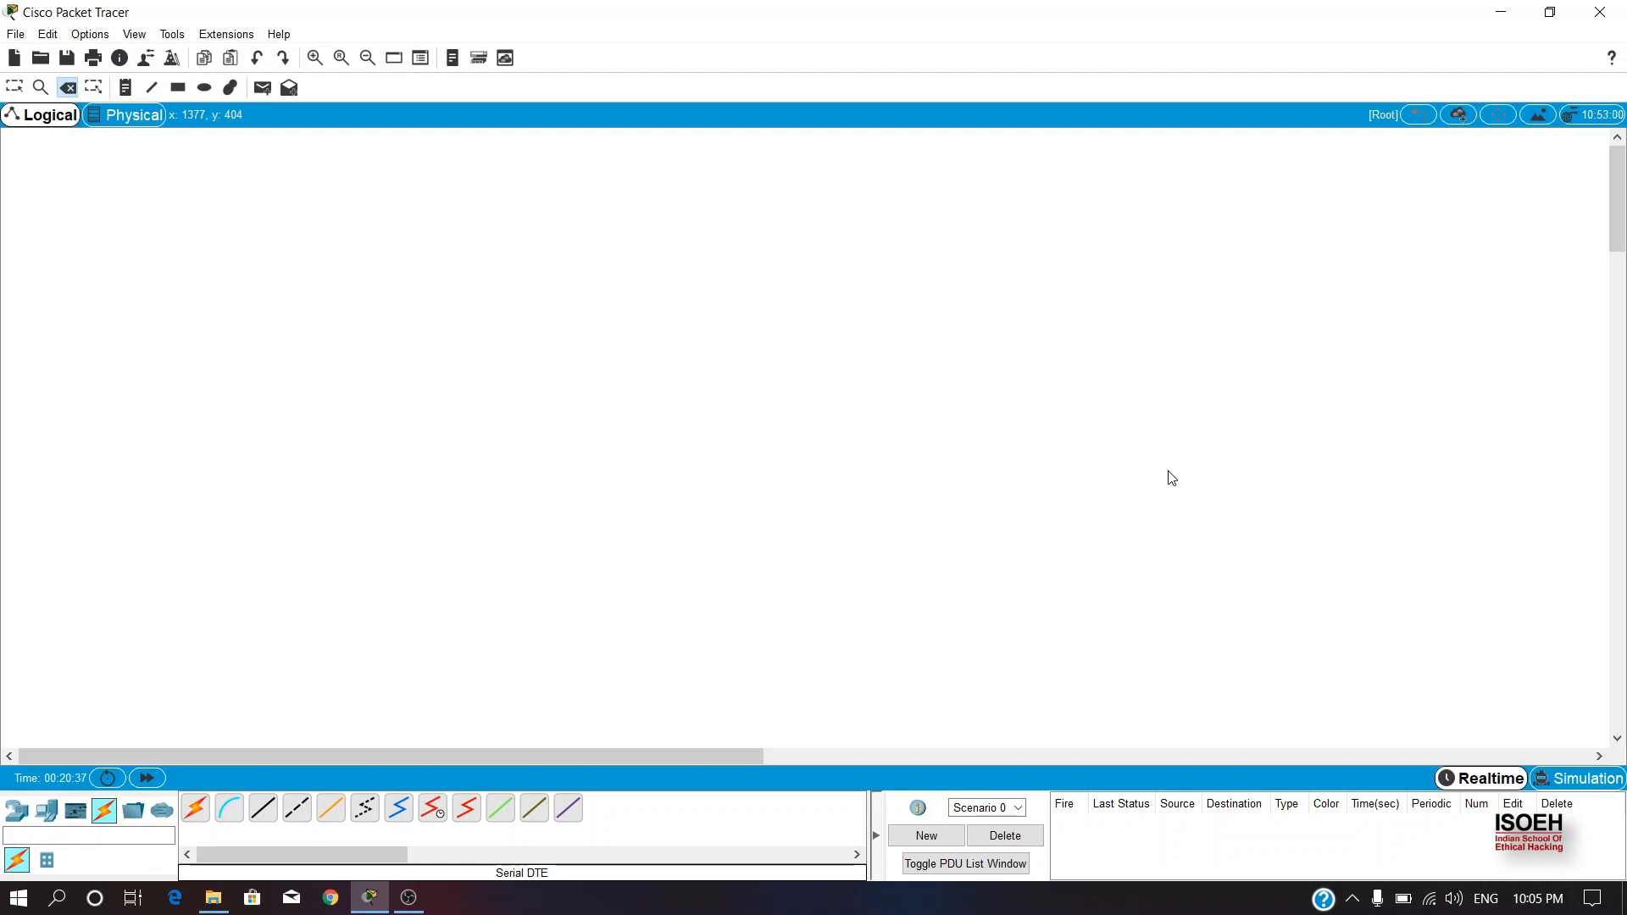
Place two 2811 routers side by side in the upper part of the workspace, widely spaced.
left_click(12, 818)
left_click_drag(627, 815, 558, 341)
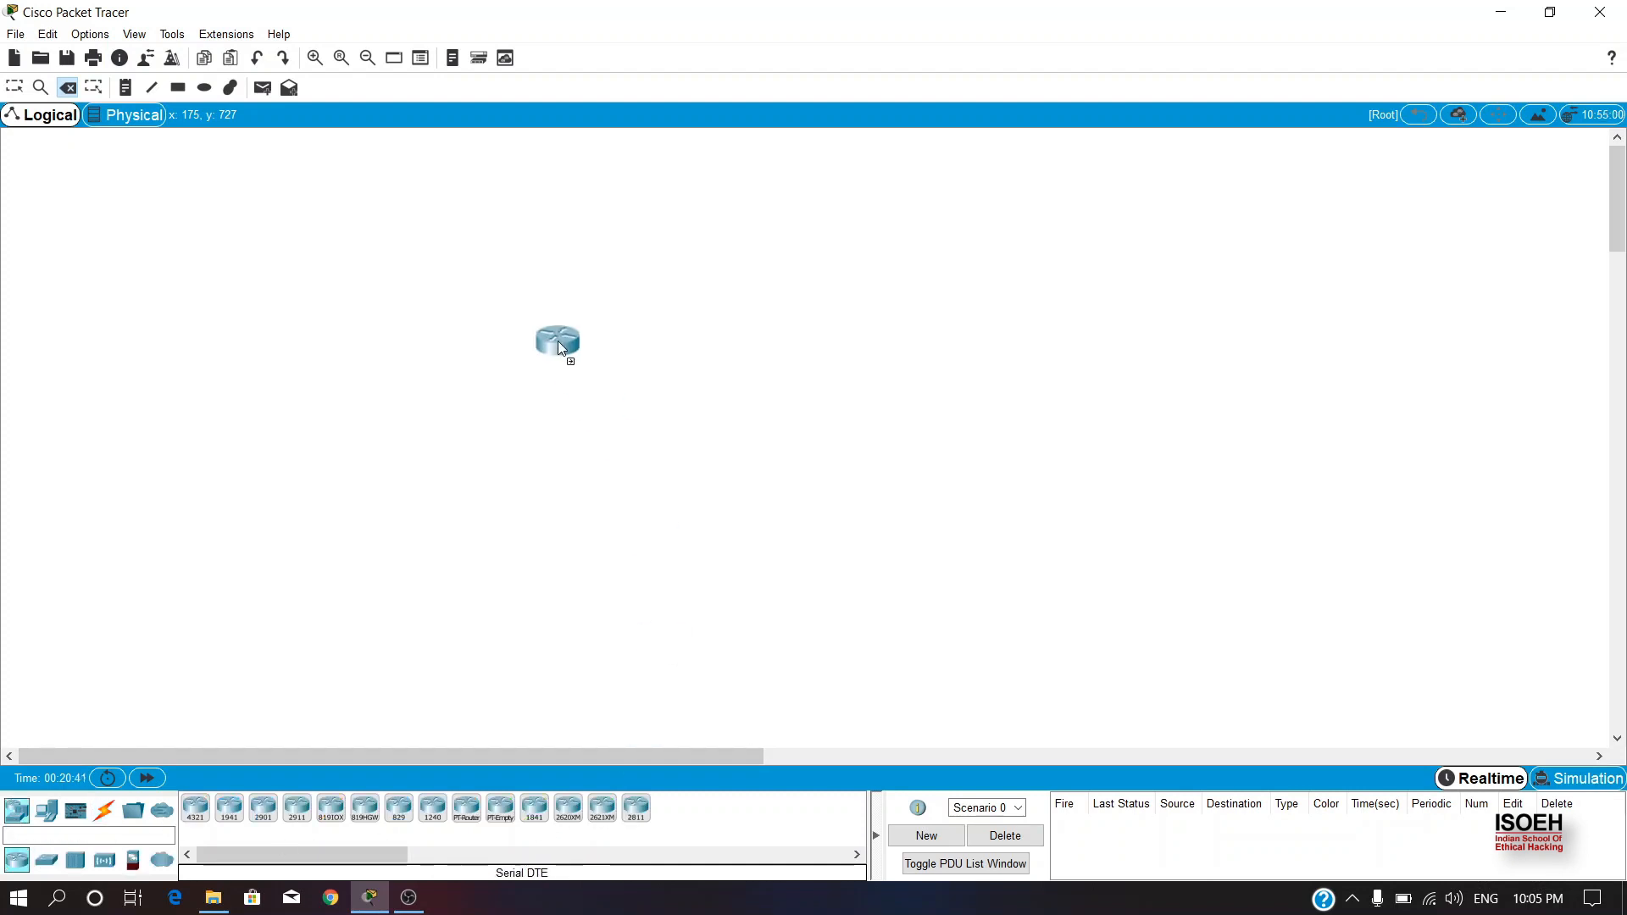
left_click(542, 297)
left_click(635, 810)
left_click(1161, 295)
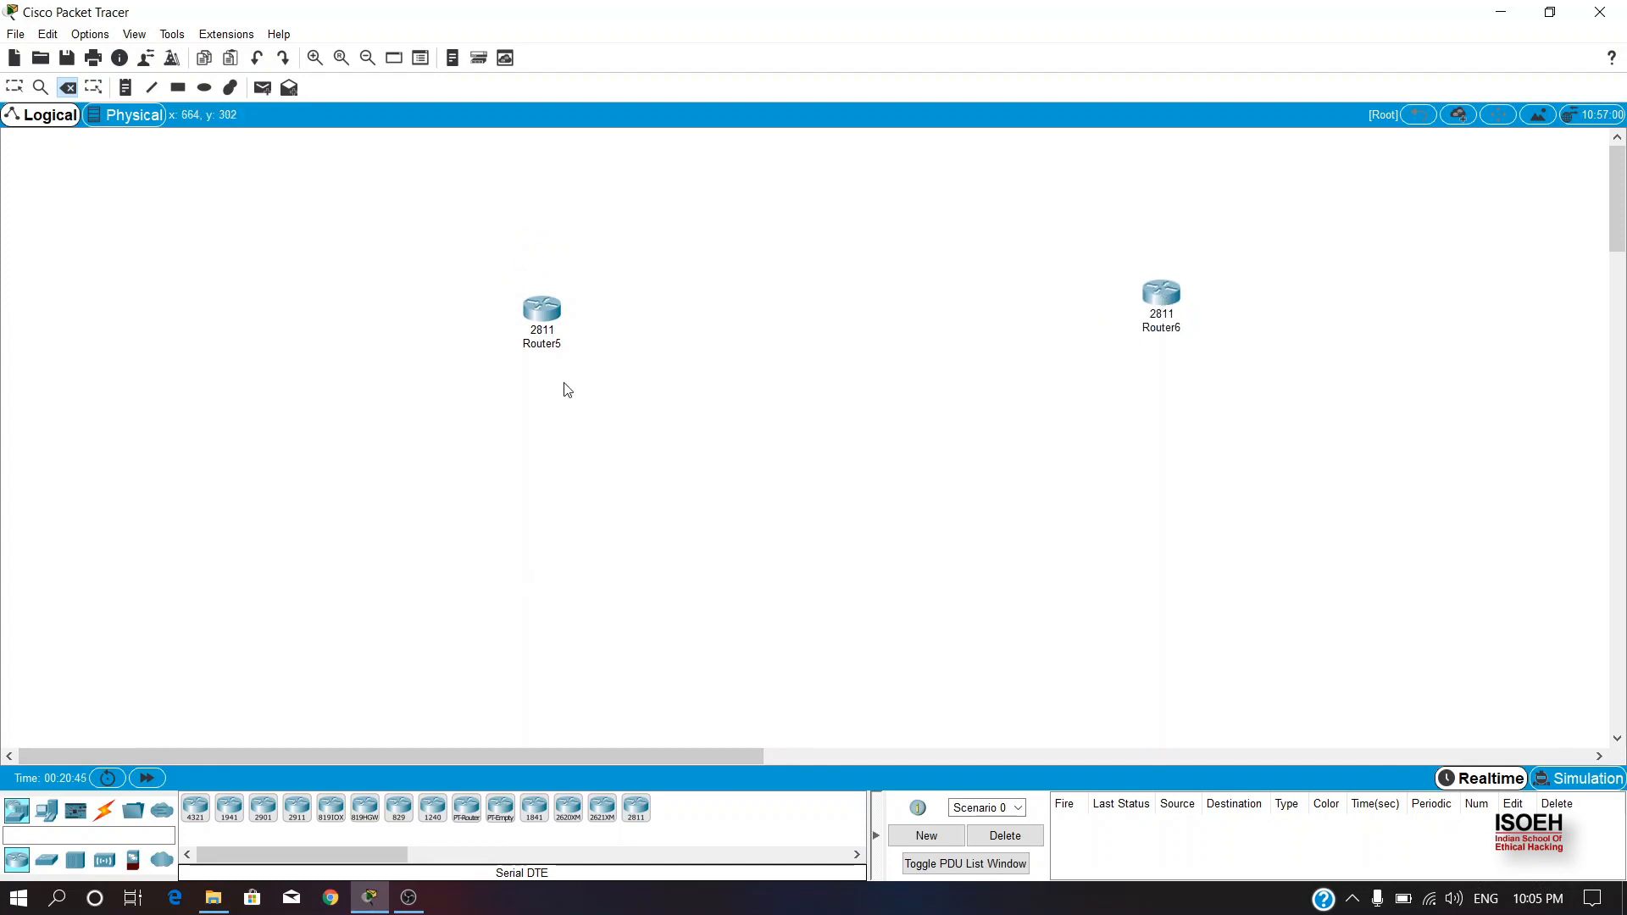
Place one 2960-24TT switch beneath each of the two routers.
left_click_drag(49, 863, 539, 423)
left_click_drag(51, 863, 1167, 558)
left_click_drag(1172, 448, 1171, 449)
Place four laptops in a row, two below Switch4 and two below Switch5.
left_click(47, 810)
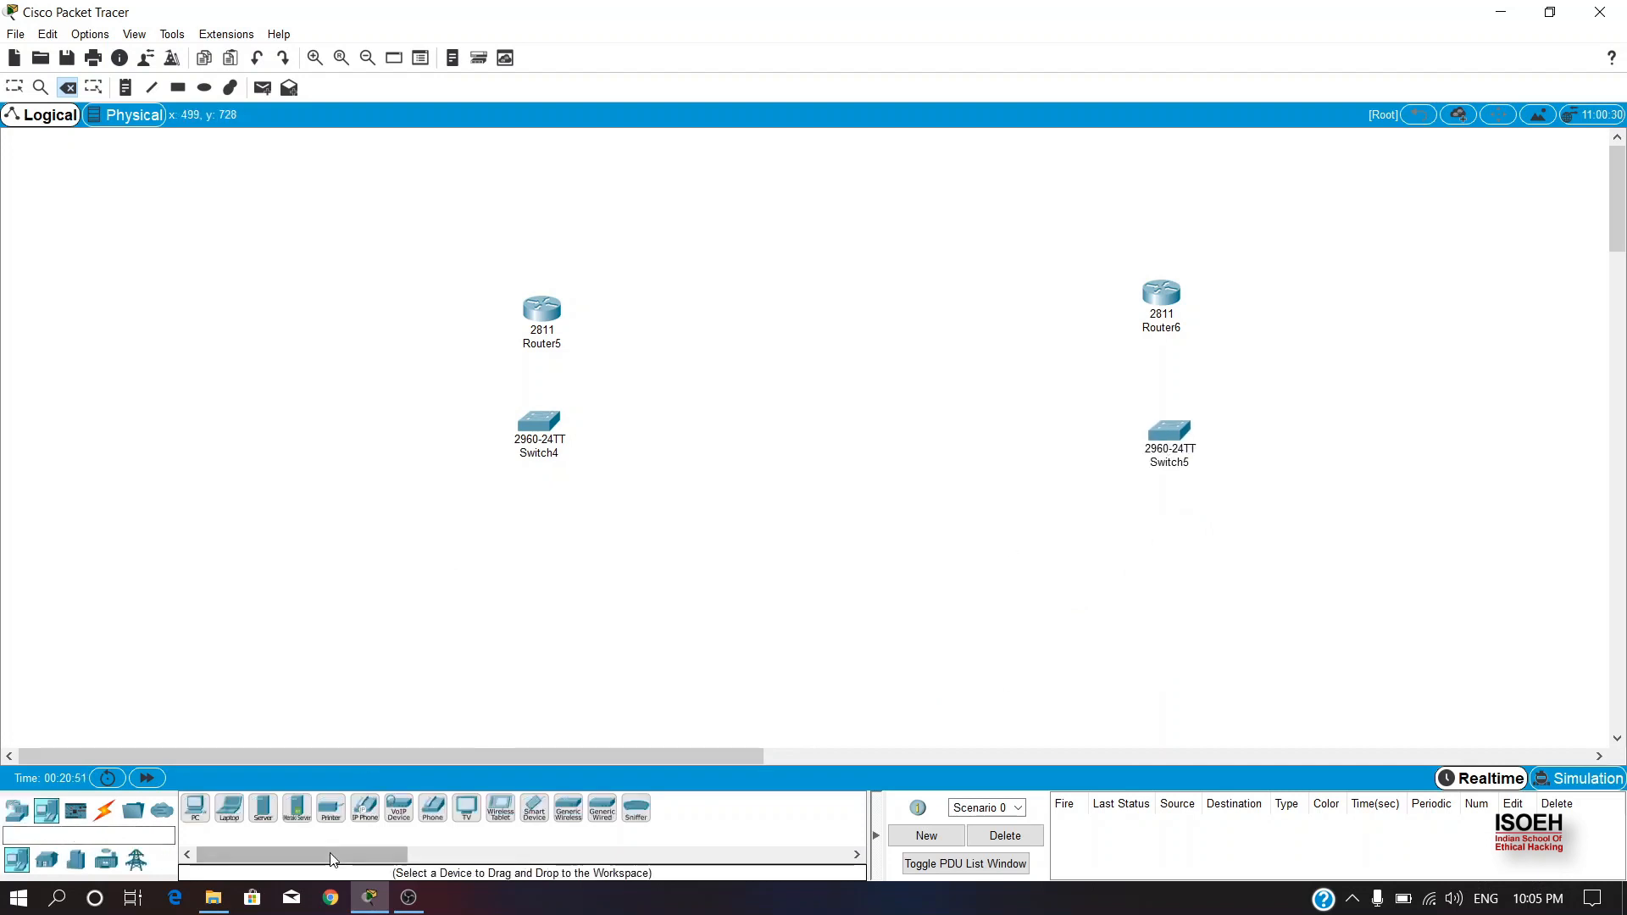
left_click_drag(229, 809, 310, 730)
left_click(415, 610)
left_click(229, 809)
left_click(571, 612)
left_click(239, 805)
left_click(229, 809)
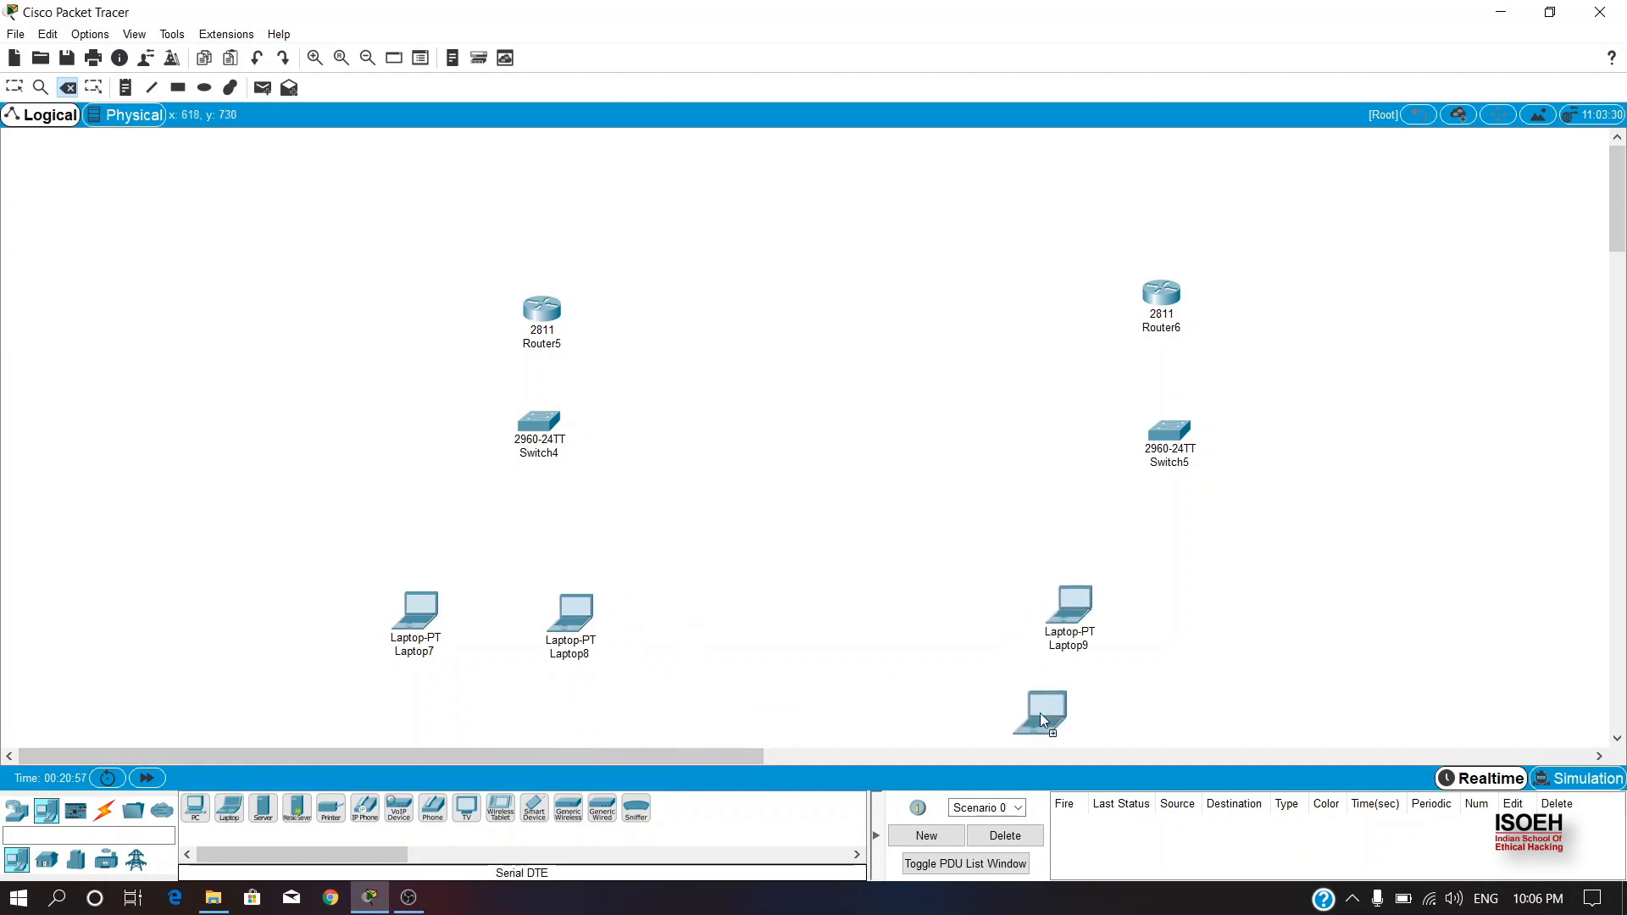
left_click(1244, 612)
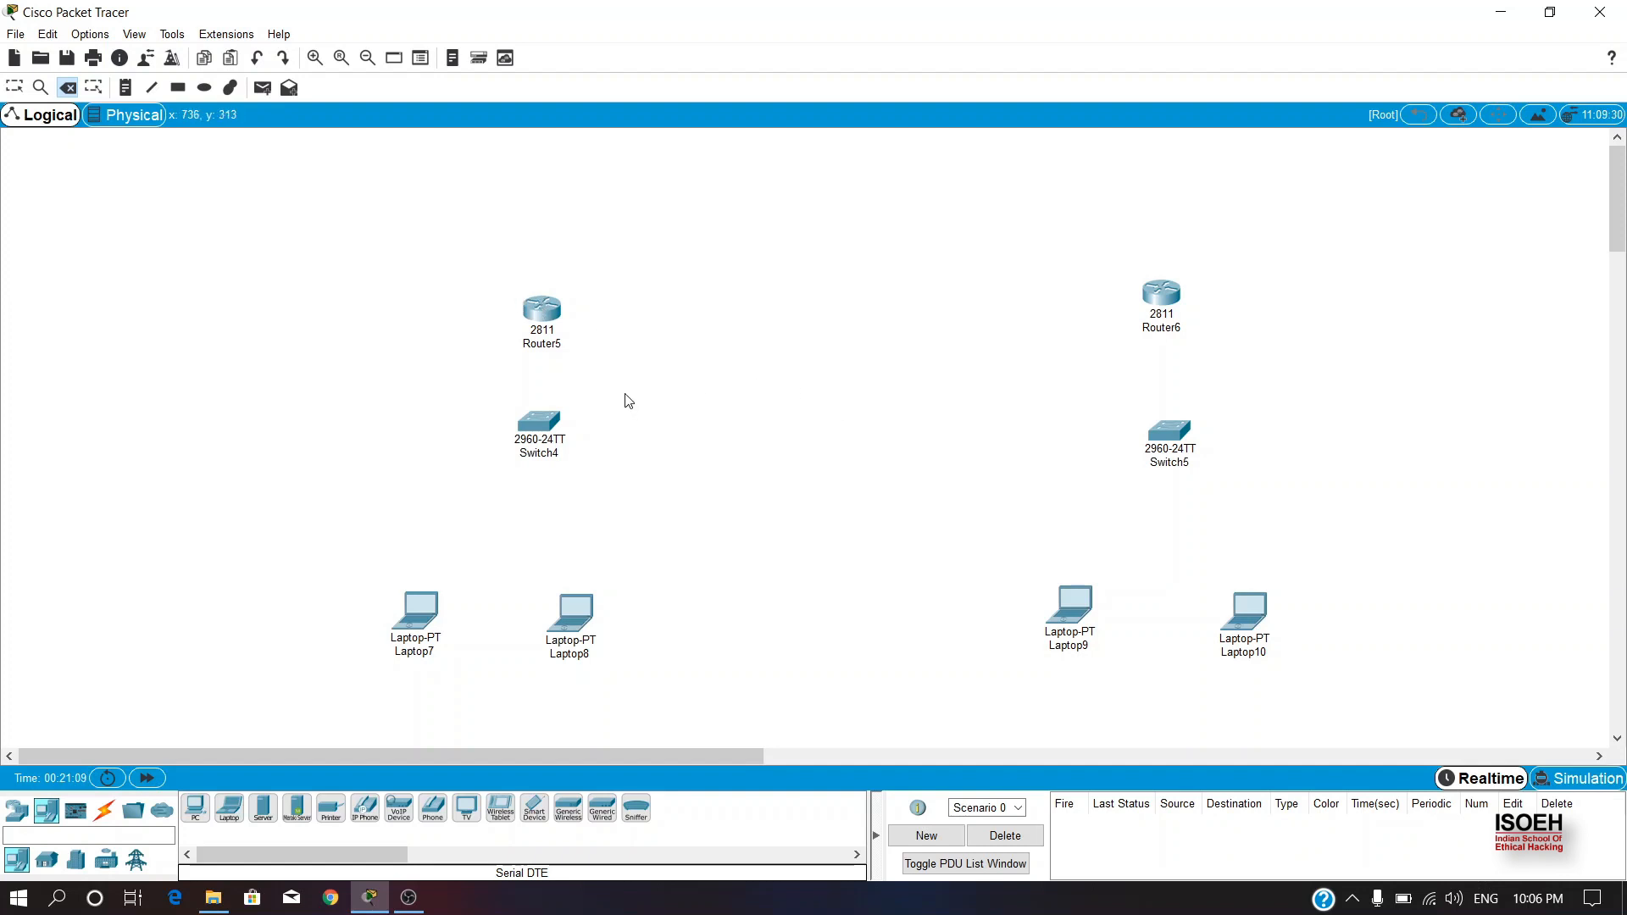
Align Router5 level with Router6 and, with its power off, install an HWIC-2T serial card in its lower-right expansion slot.
left_click(14, 87)
left_click_drag(548, 314, 545, 298)
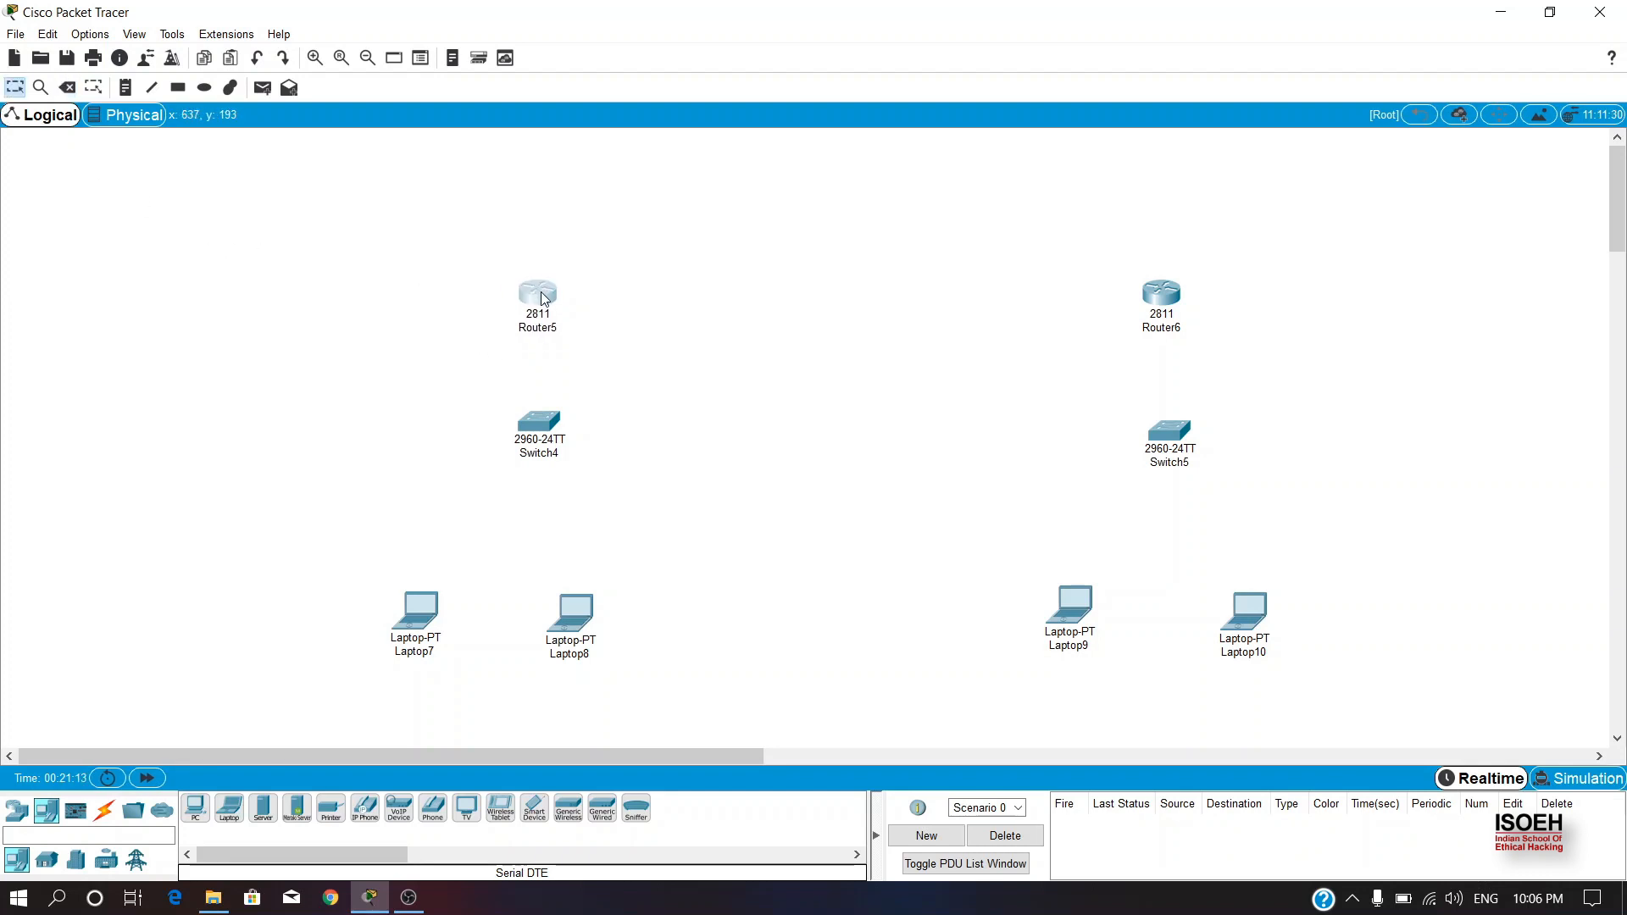
left_click(545, 298)
left_click_drag(558, 166, 137, 61)
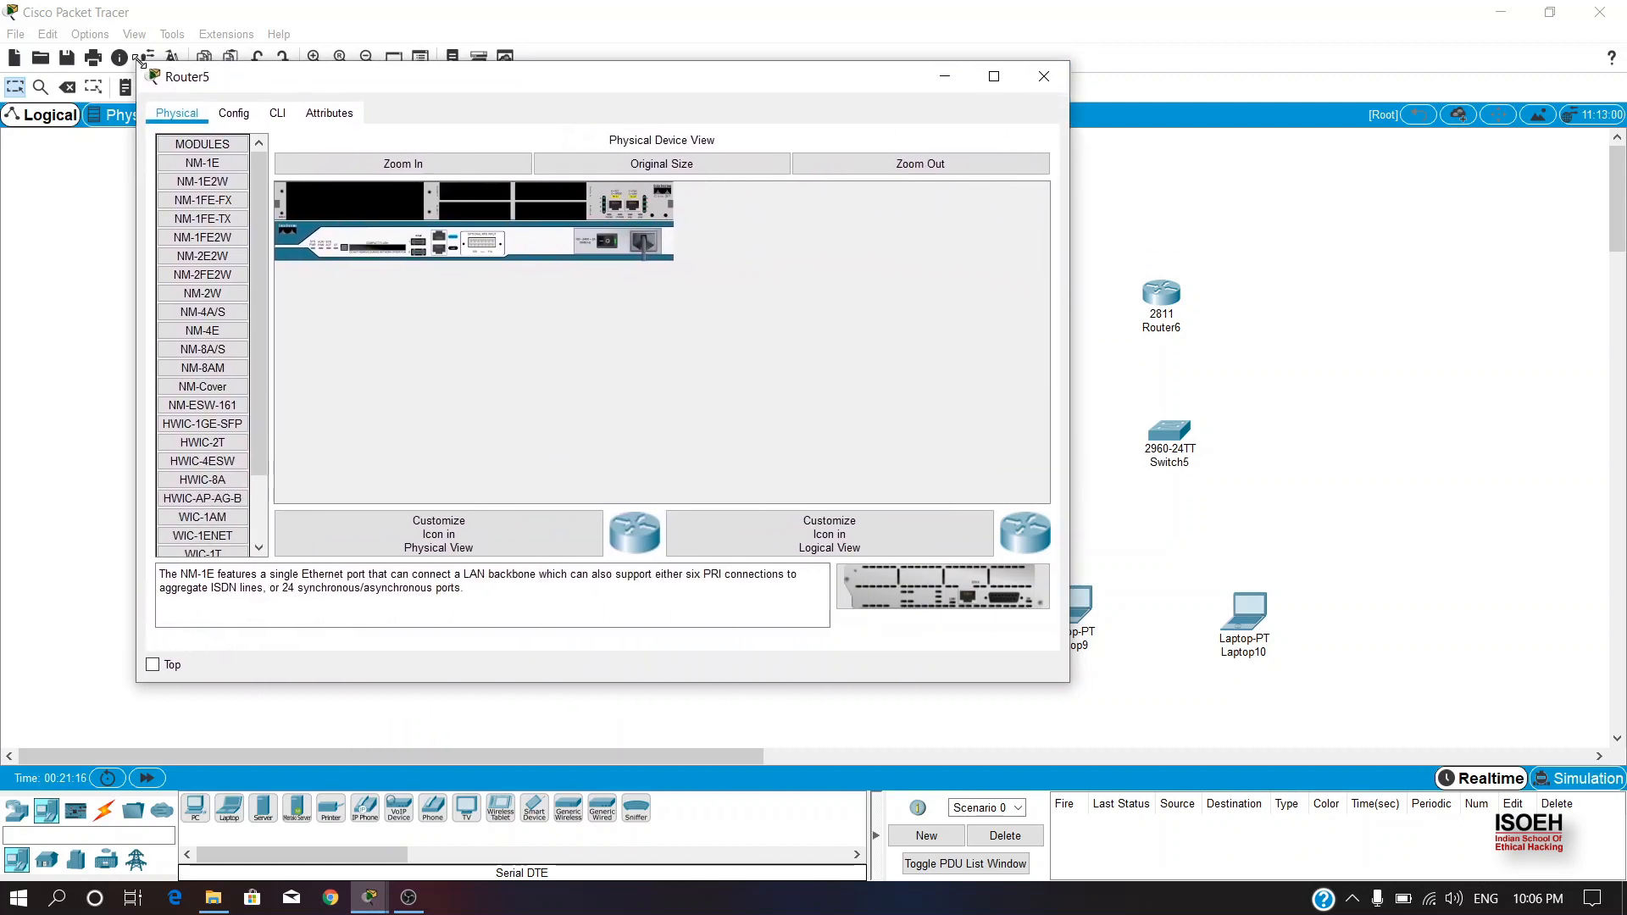
left_click(378, 170)
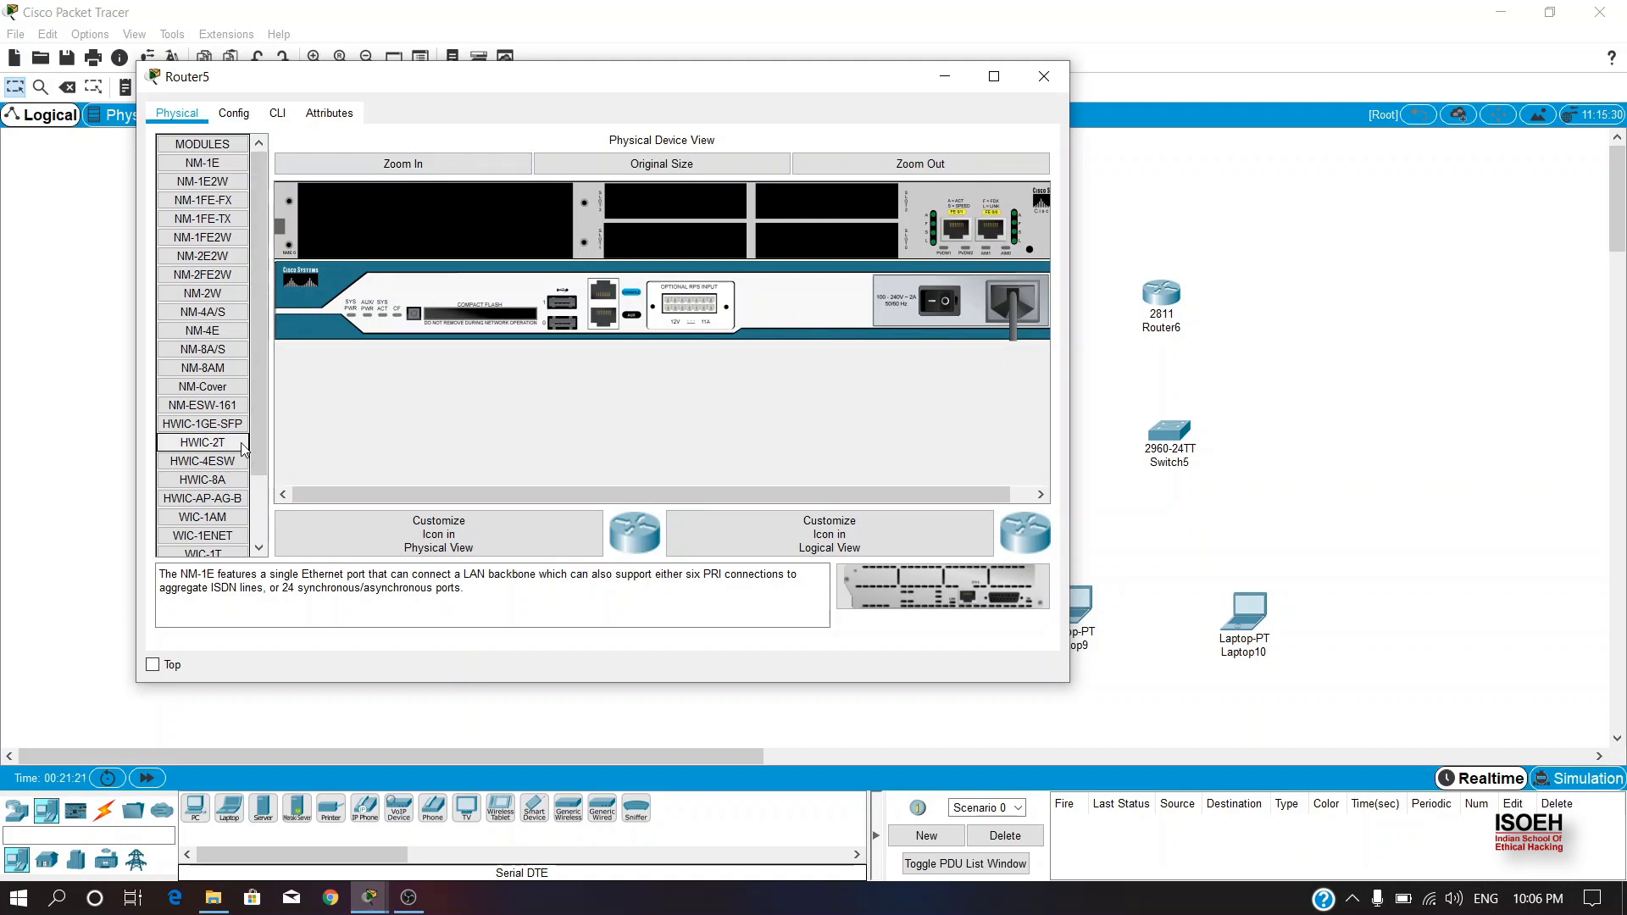
scroll(241, 457, "down", 3)
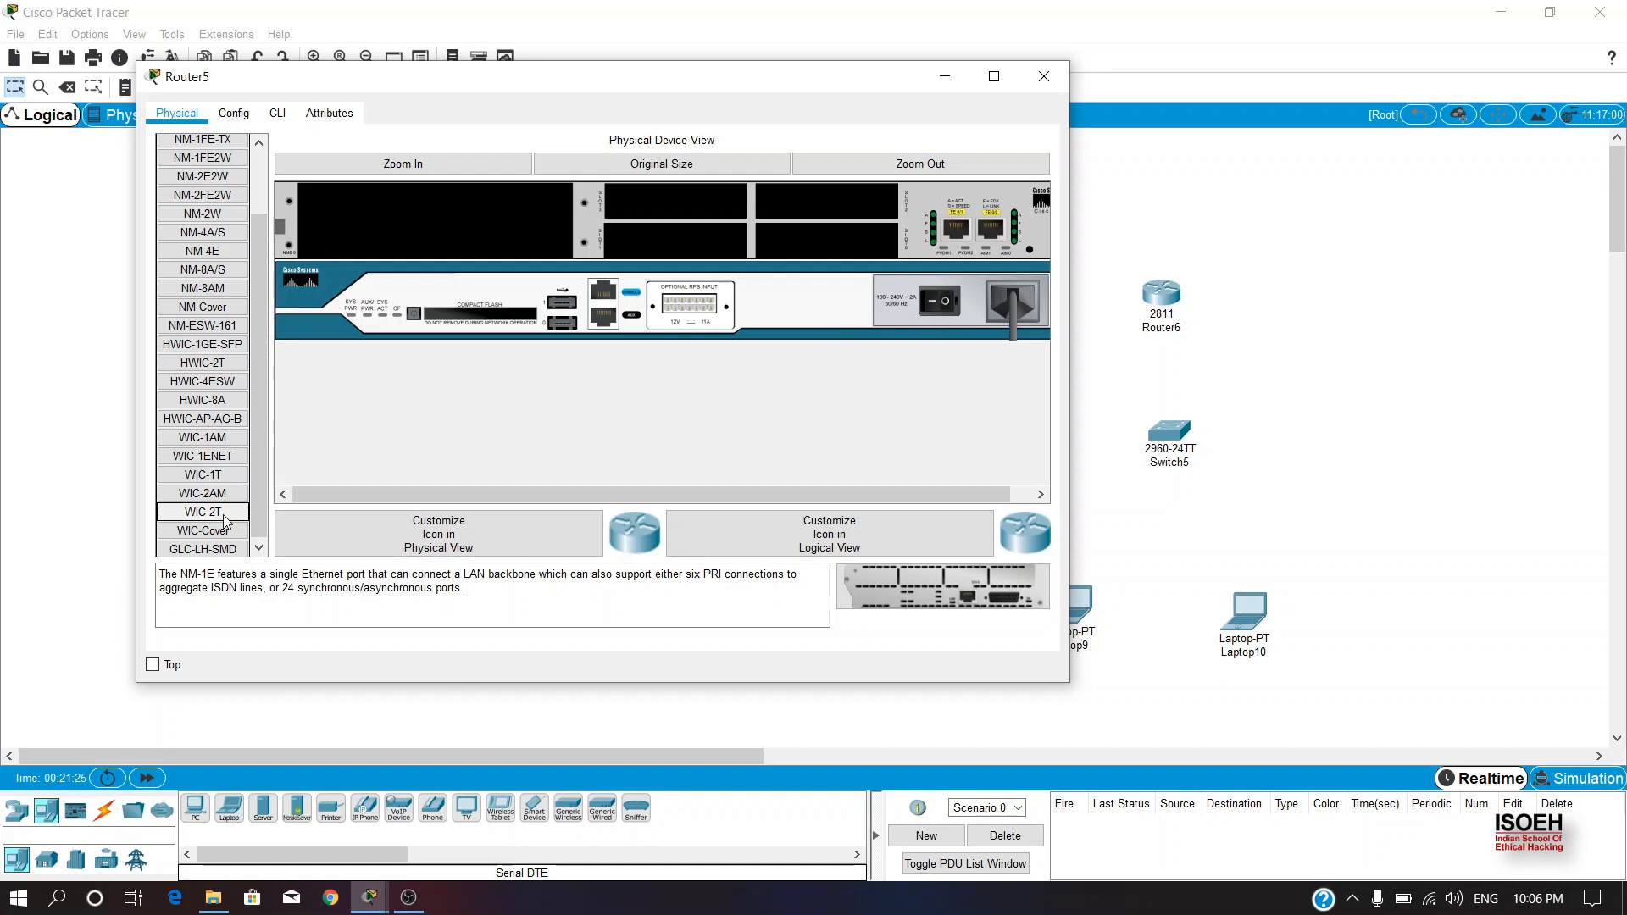
left_click_drag(227, 366, 829, 250)
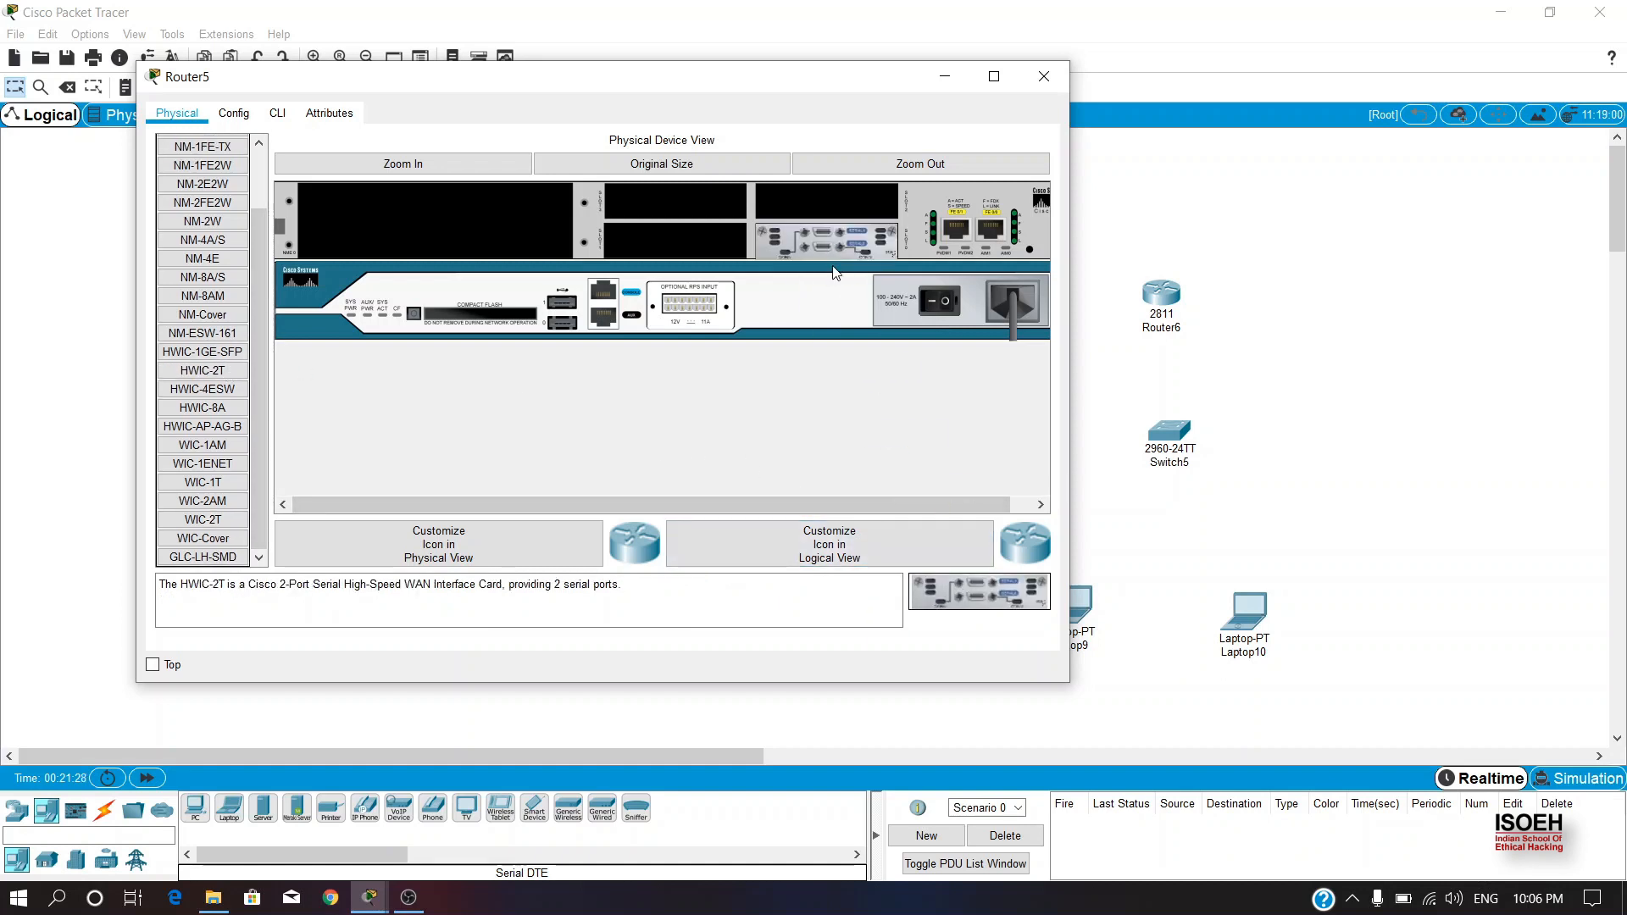
left_click(1049, 74)
Install an HWIC-2T serial card in Router6's lower-right expansion slot and switch the router's power on.
left_click(1171, 299)
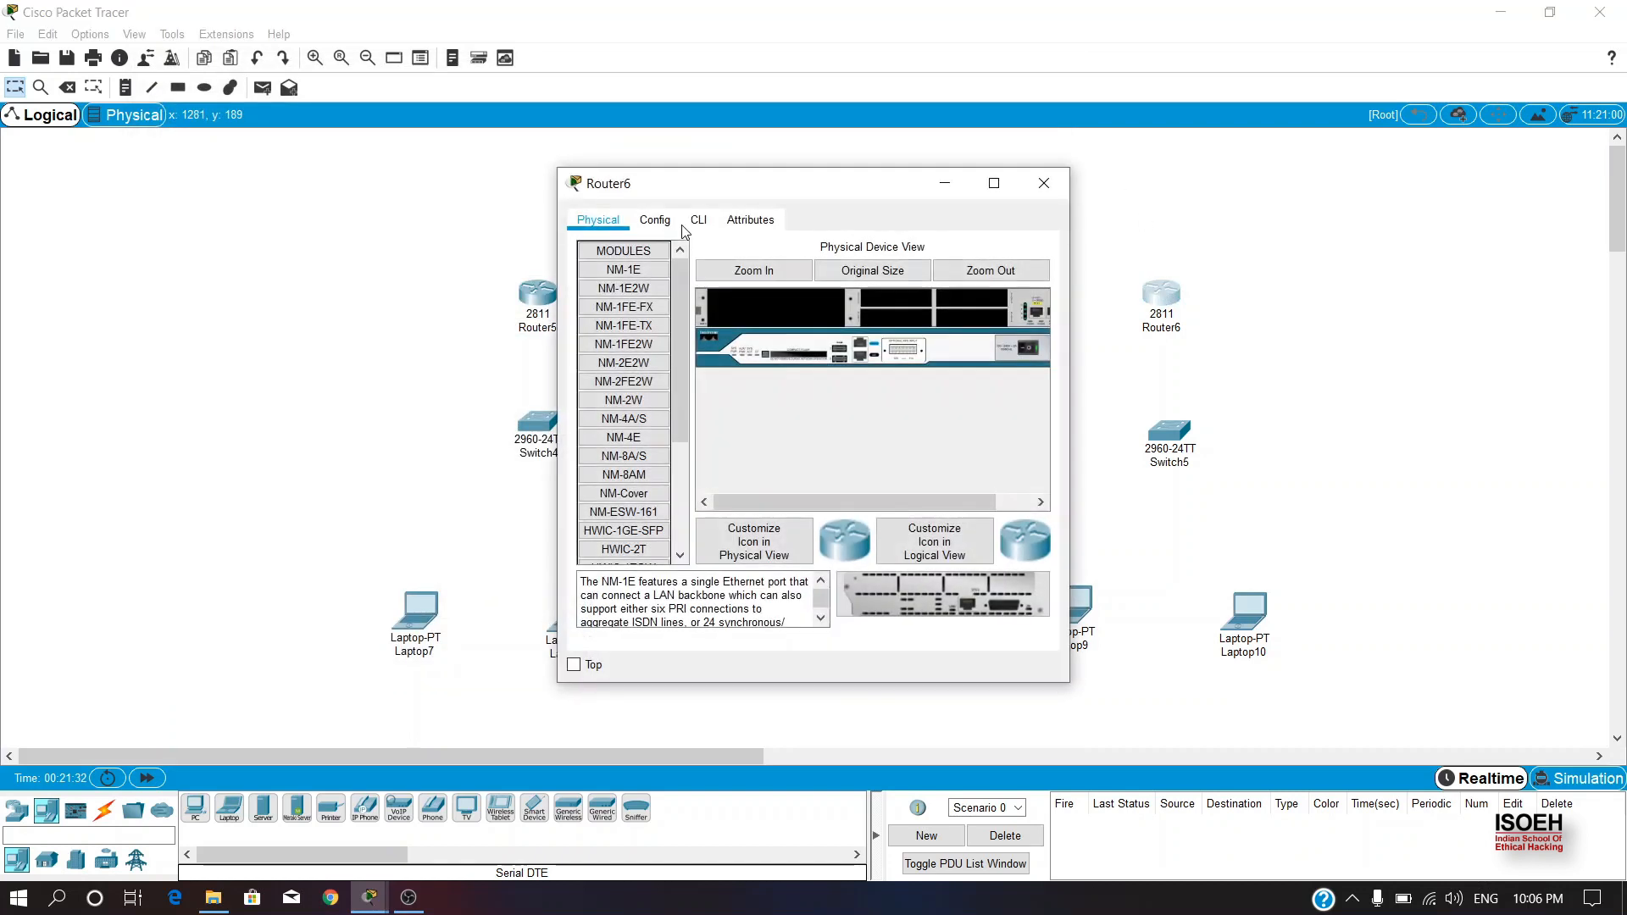
left_click_drag(563, 170, 29, 36)
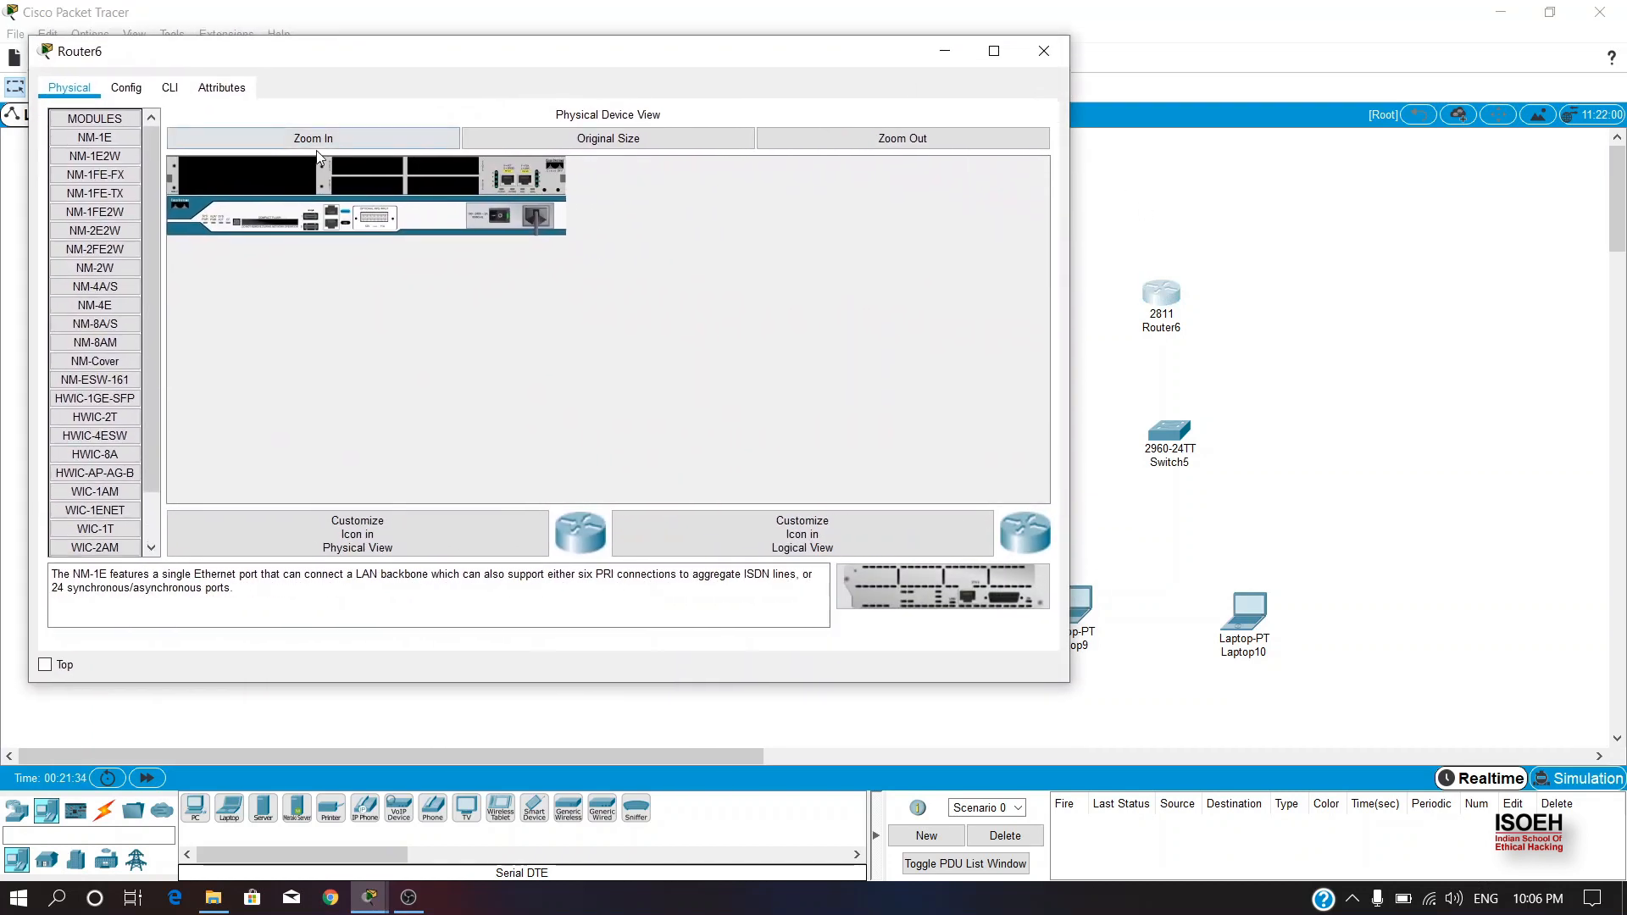
left_click(318, 139)
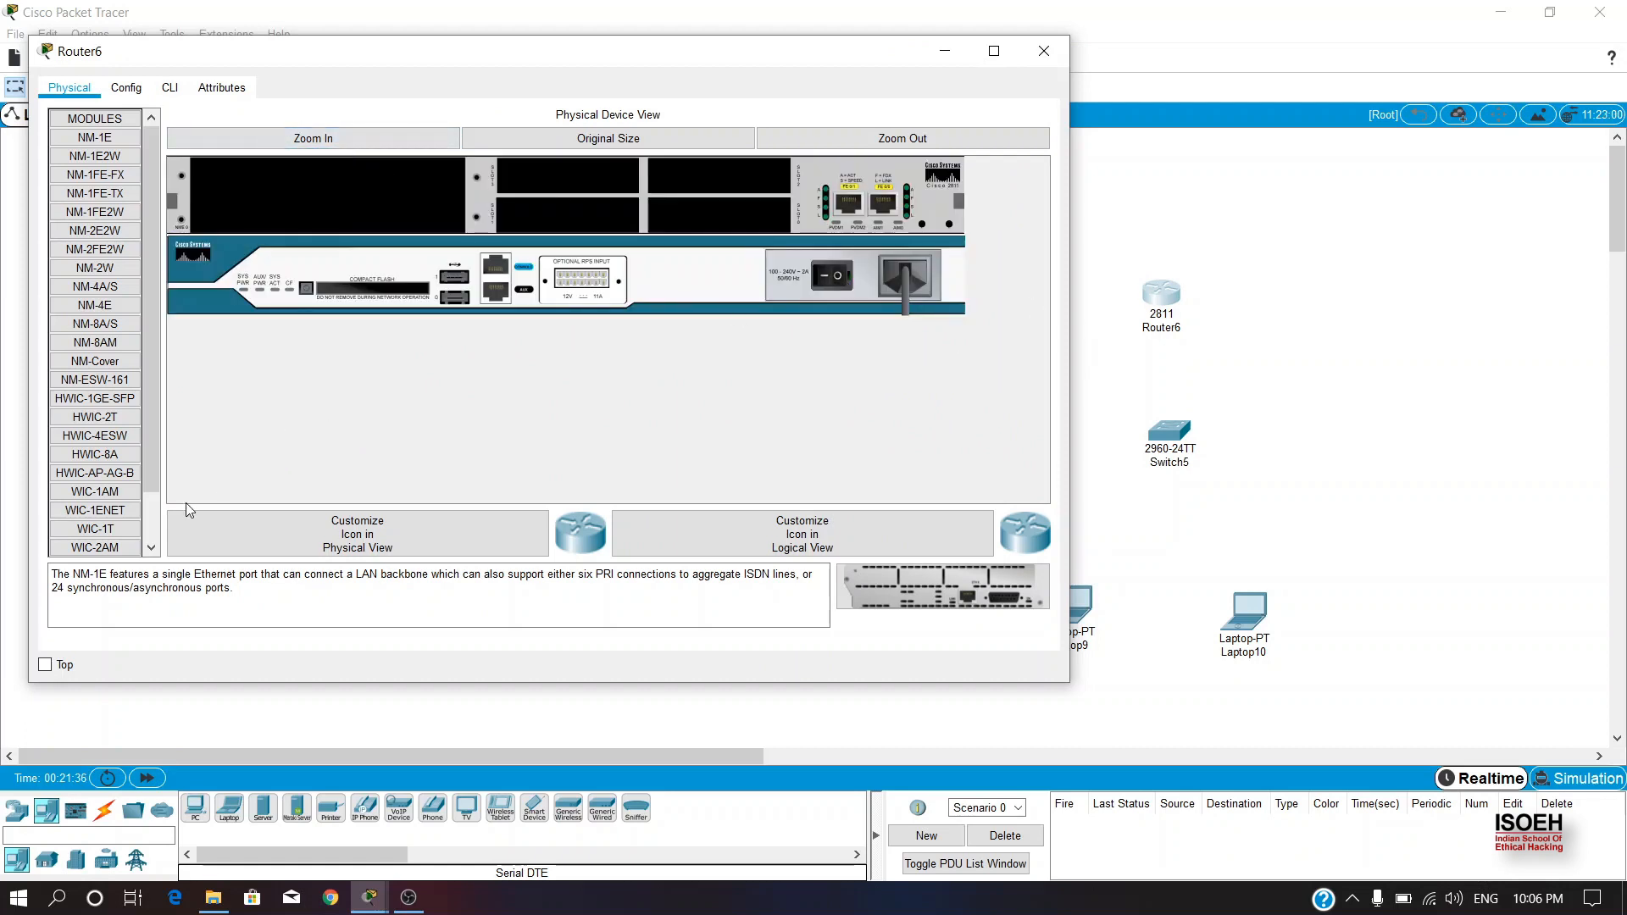
left_click(95, 417)
left_click_drag(95, 416, 717, 217)
left_click(823, 276)
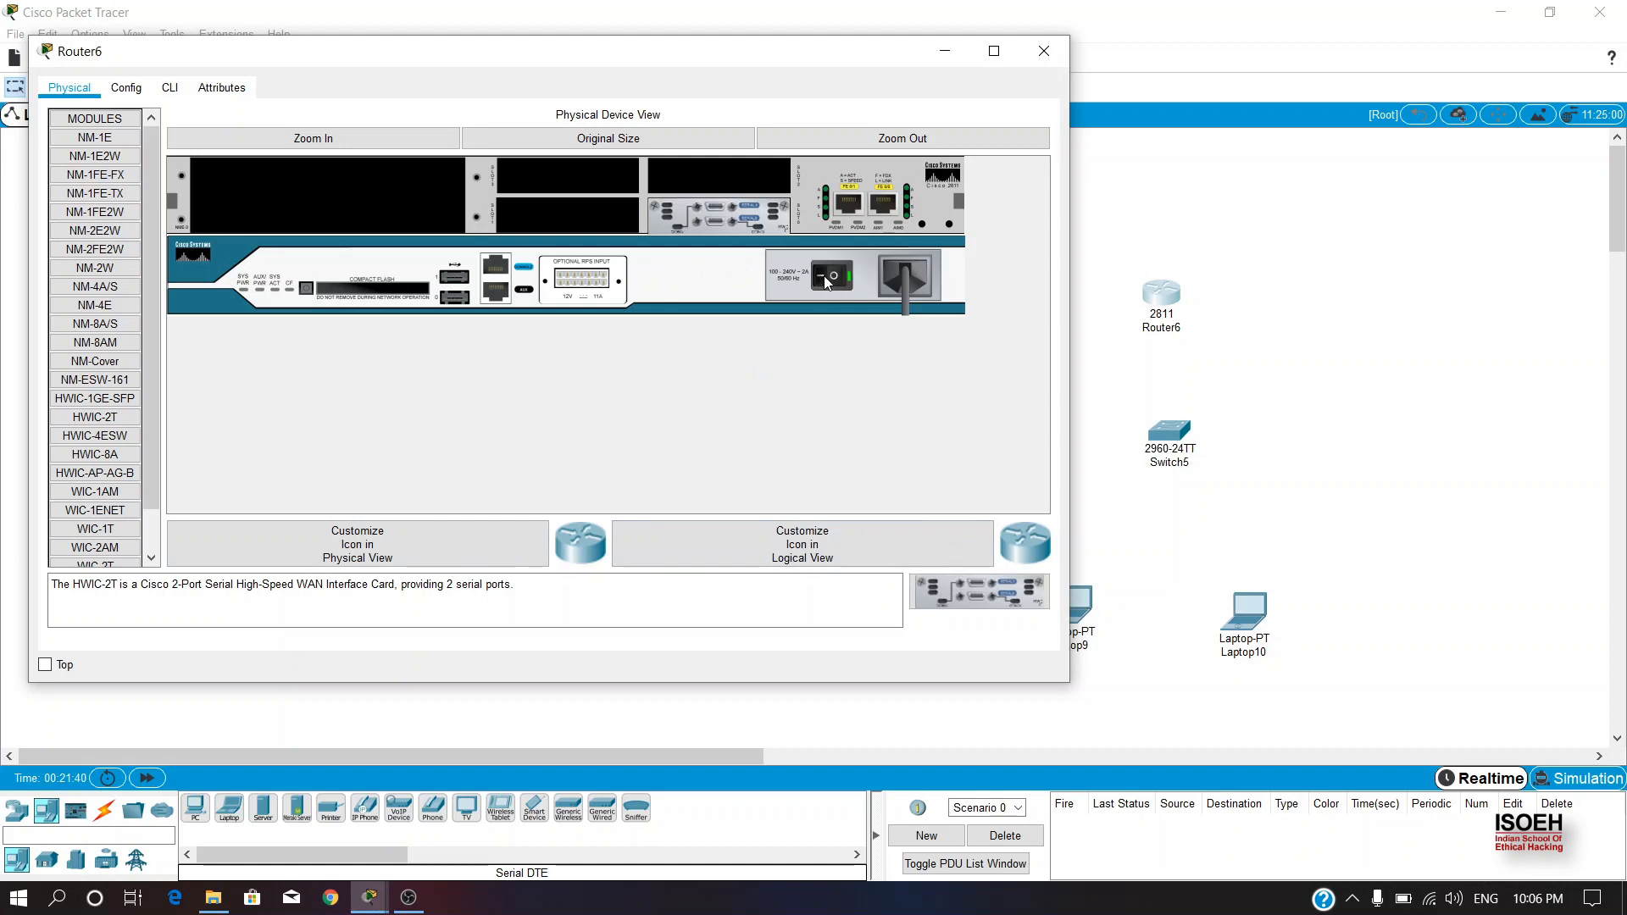
left_click(1043, 51)
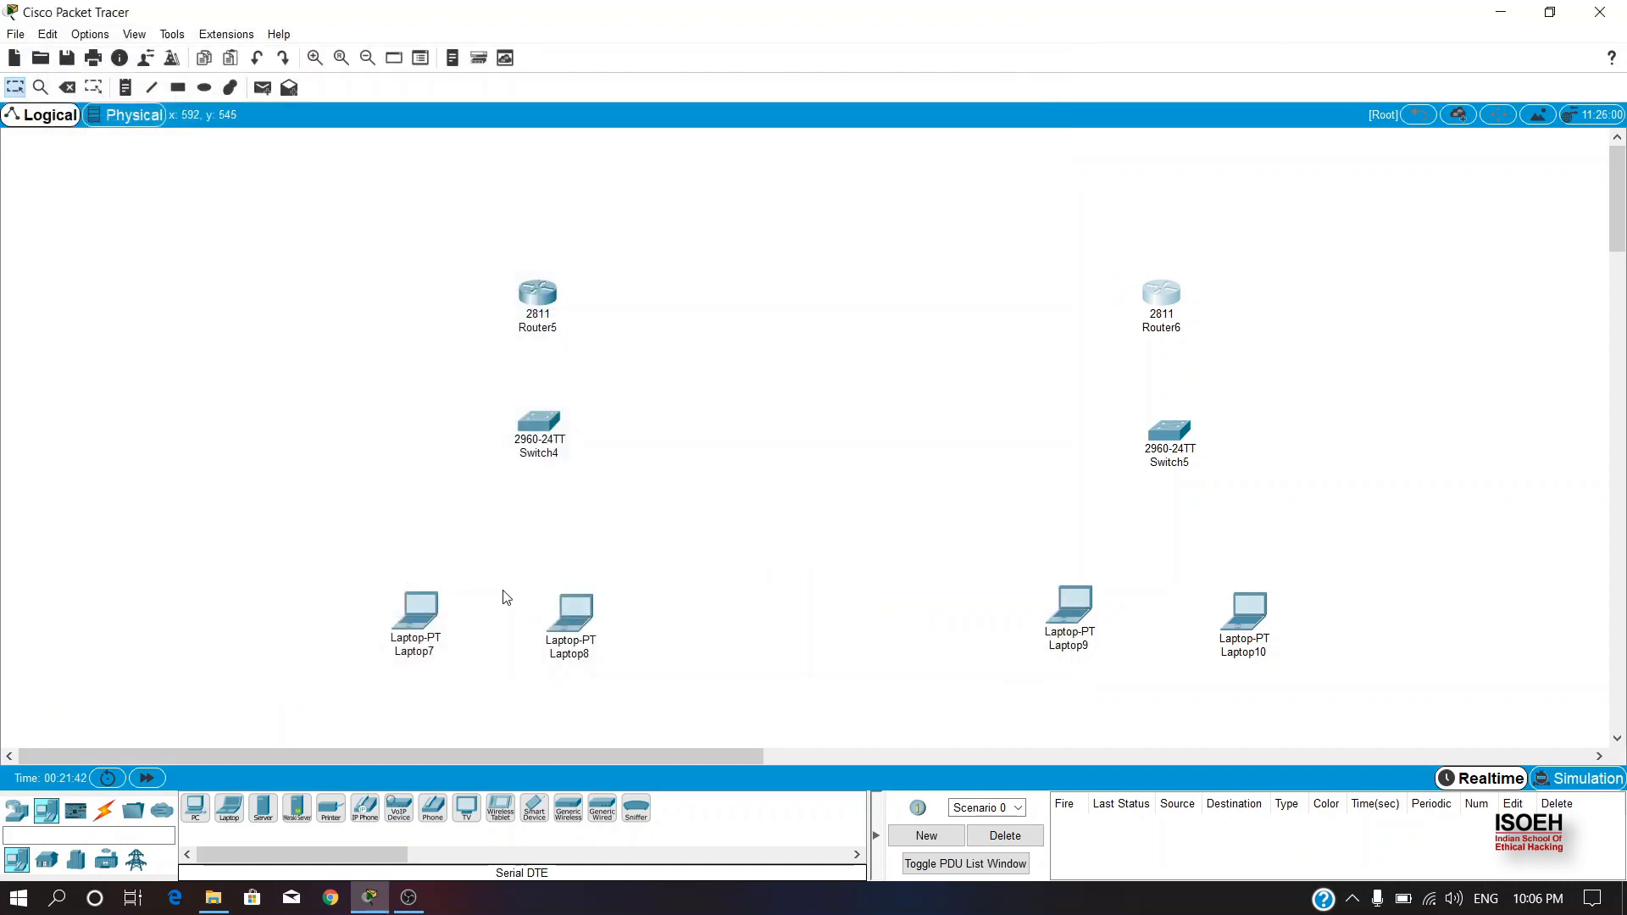
Connect Router5 FastEthernet0/0 to Switch4 FastEthernet0/1 with a copper straight-through cable.
left_click(104, 812)
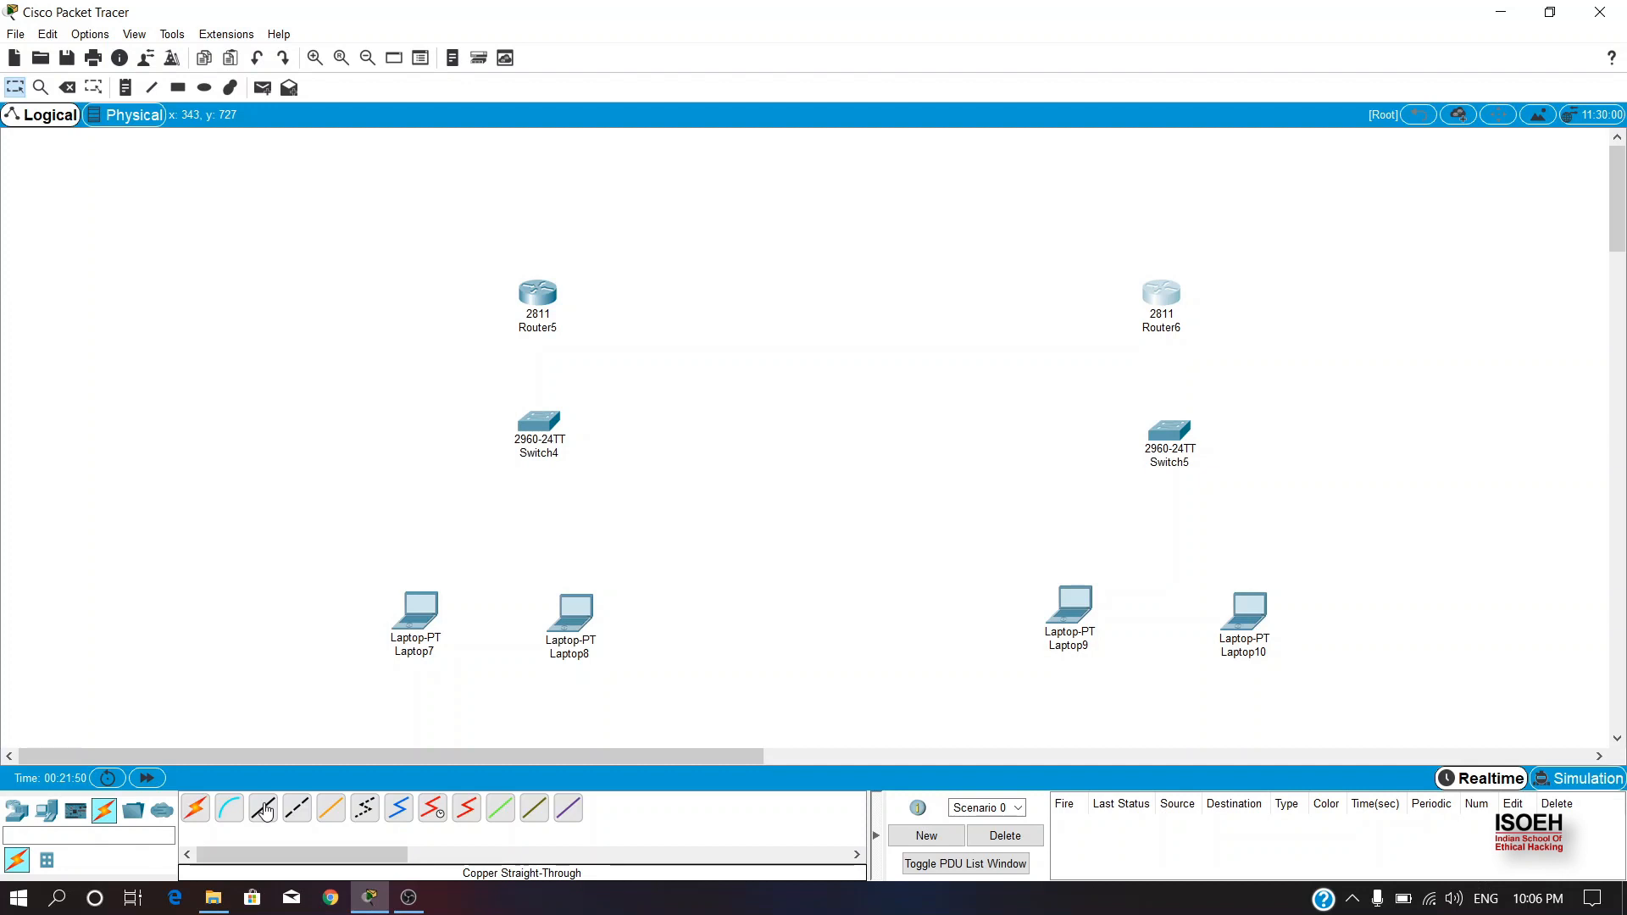
left_click(266, 812)
left_click(540, 301)
left_click(598, 349)
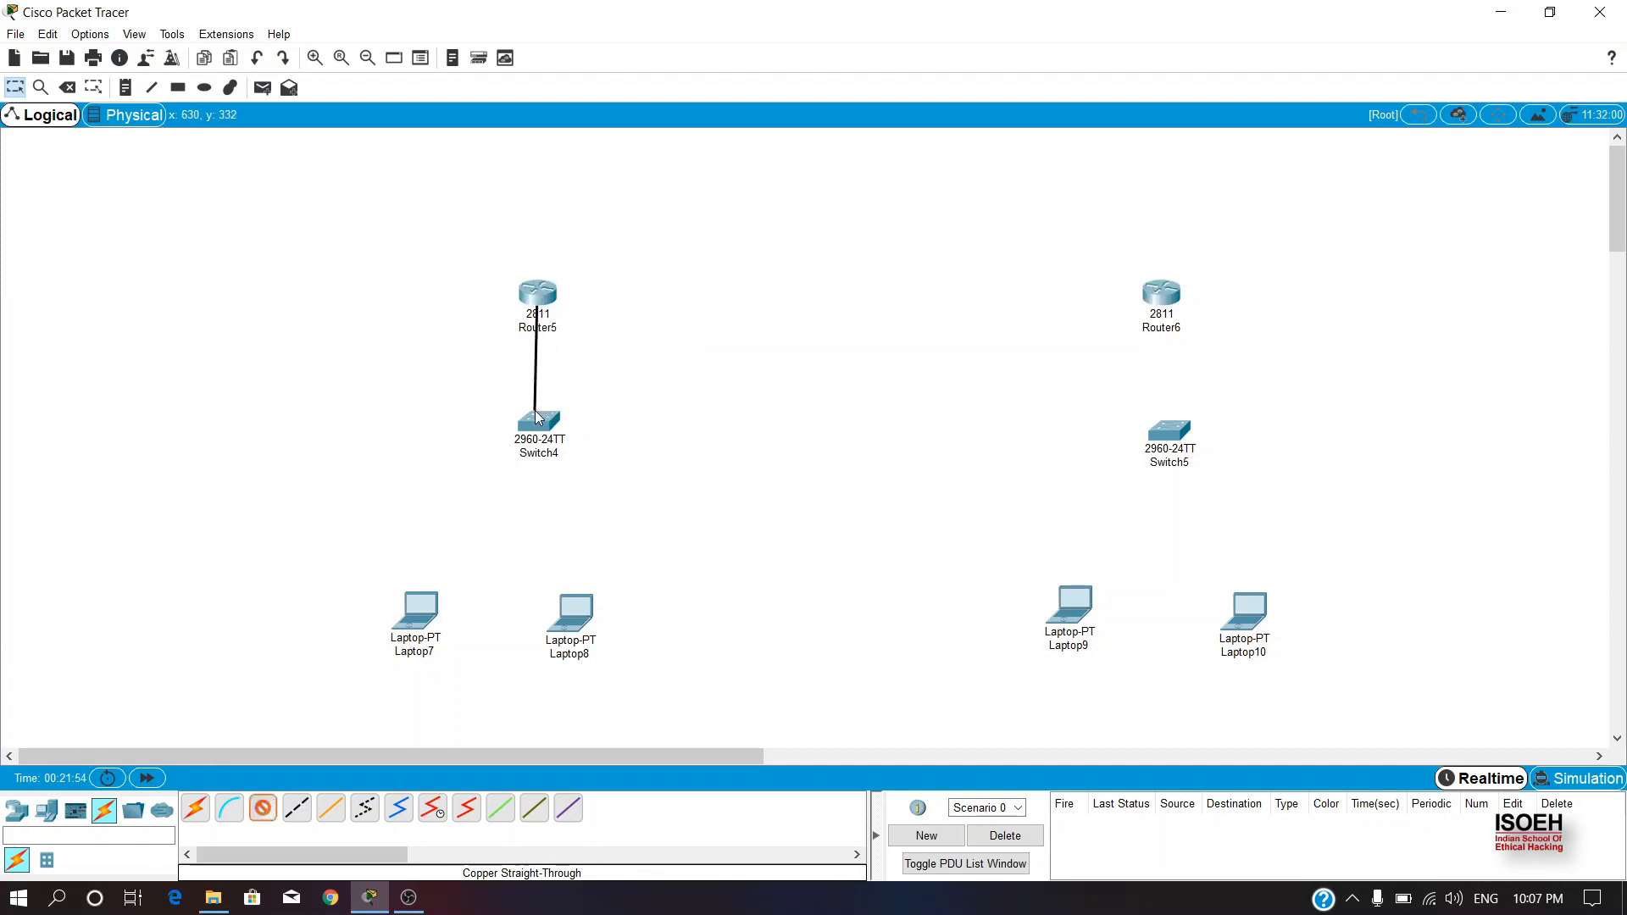
left_click(535, 422)
left_click(603, 36)
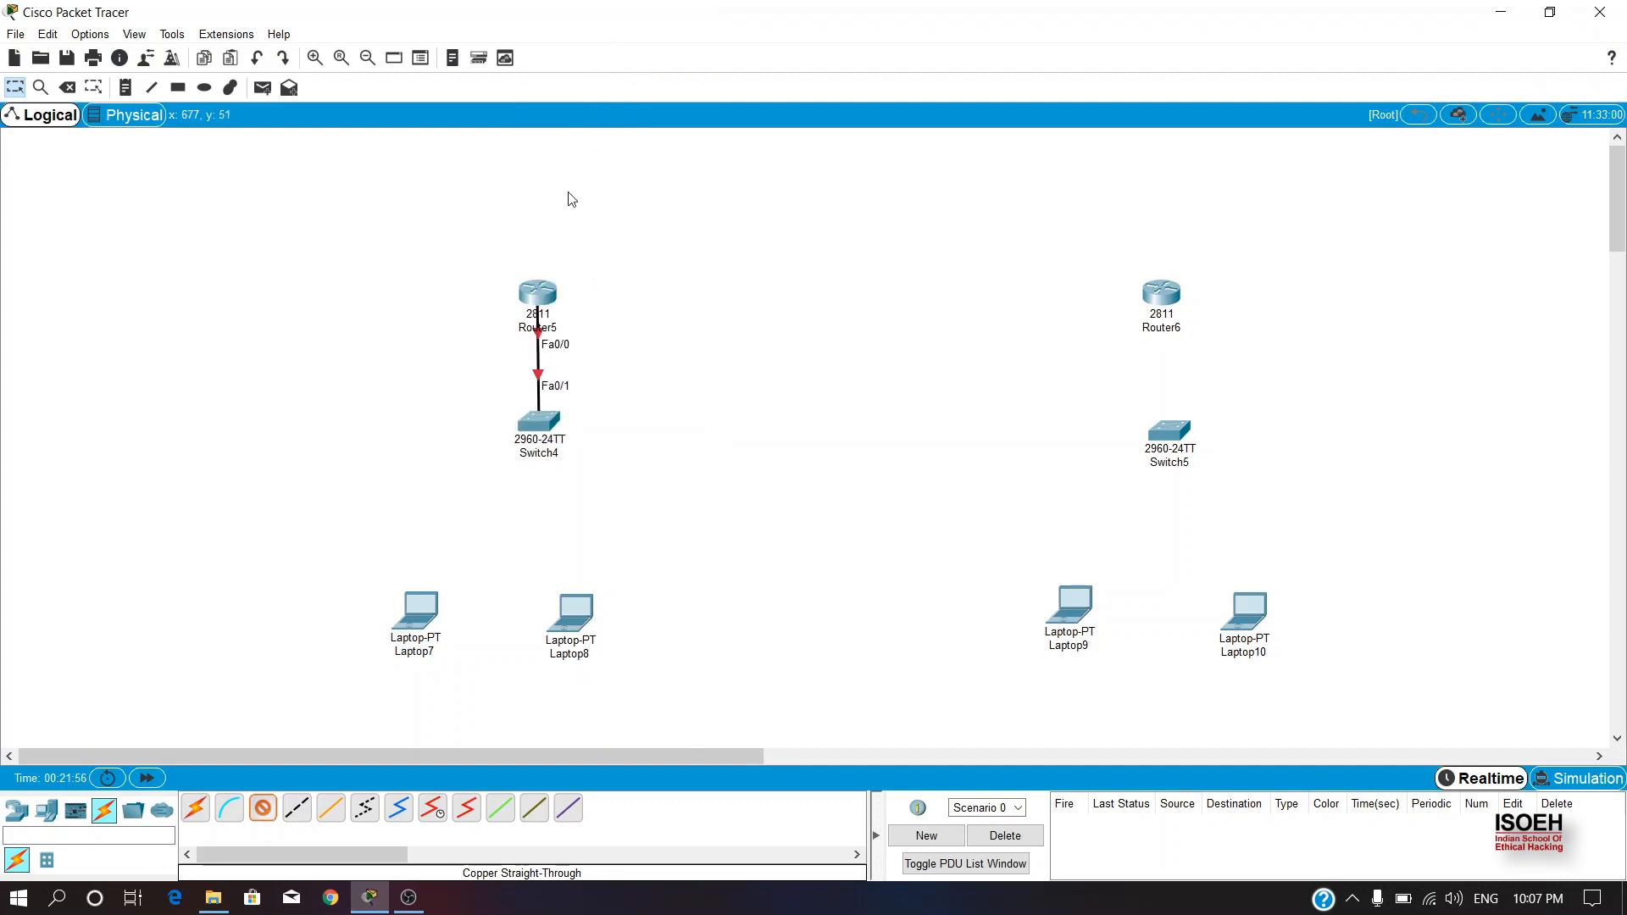
Connect Switch4 FastEthernet0/2 to Laptop7 and FastEthernet0/3 to Laptop8, using copper straight-through cables and each laptop's FastEthernet0 port.
left_click(296, 808)
left_click(539, 421)
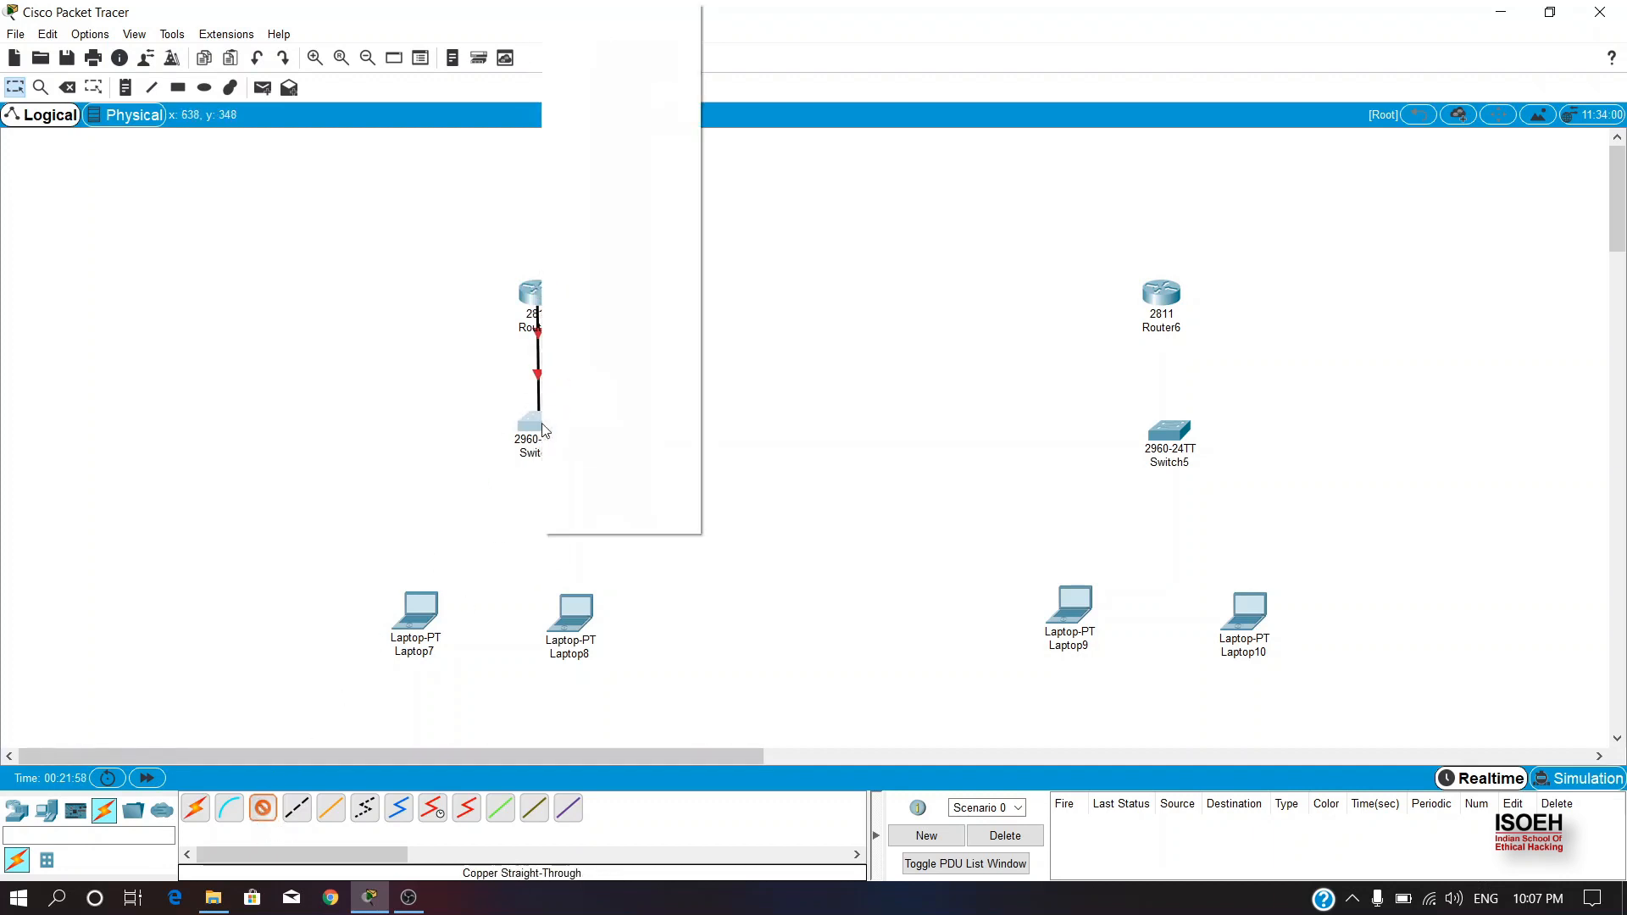
left_click(591, 74)
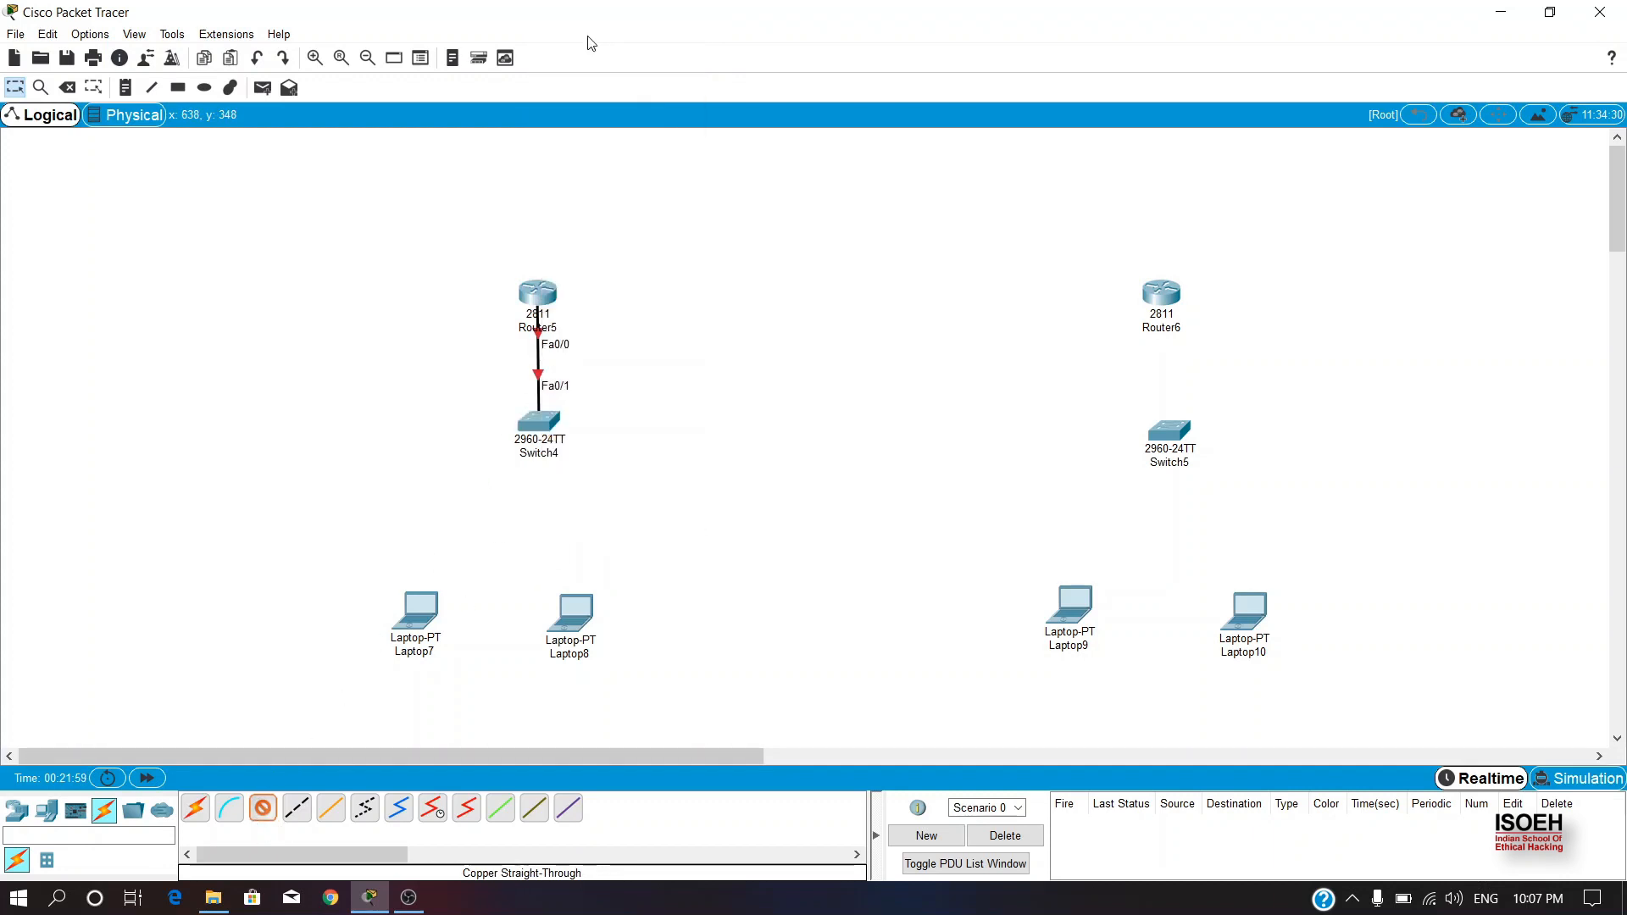
left_click(408, 620)
left_click(472, 693)
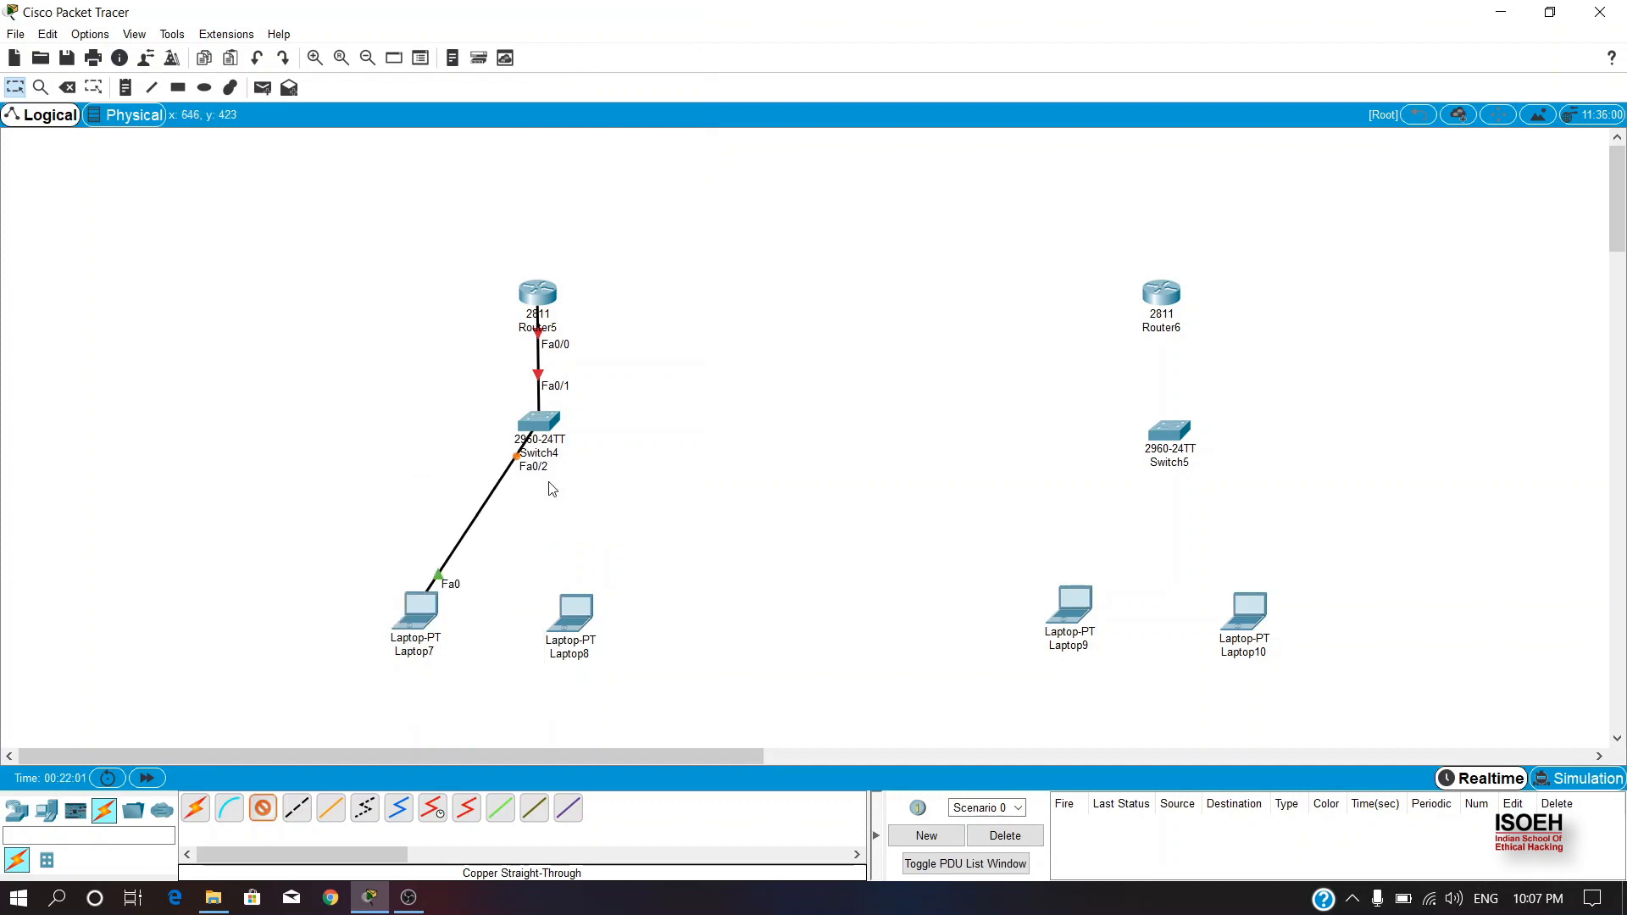
left_click(532, 422)
left_click(610, 33)
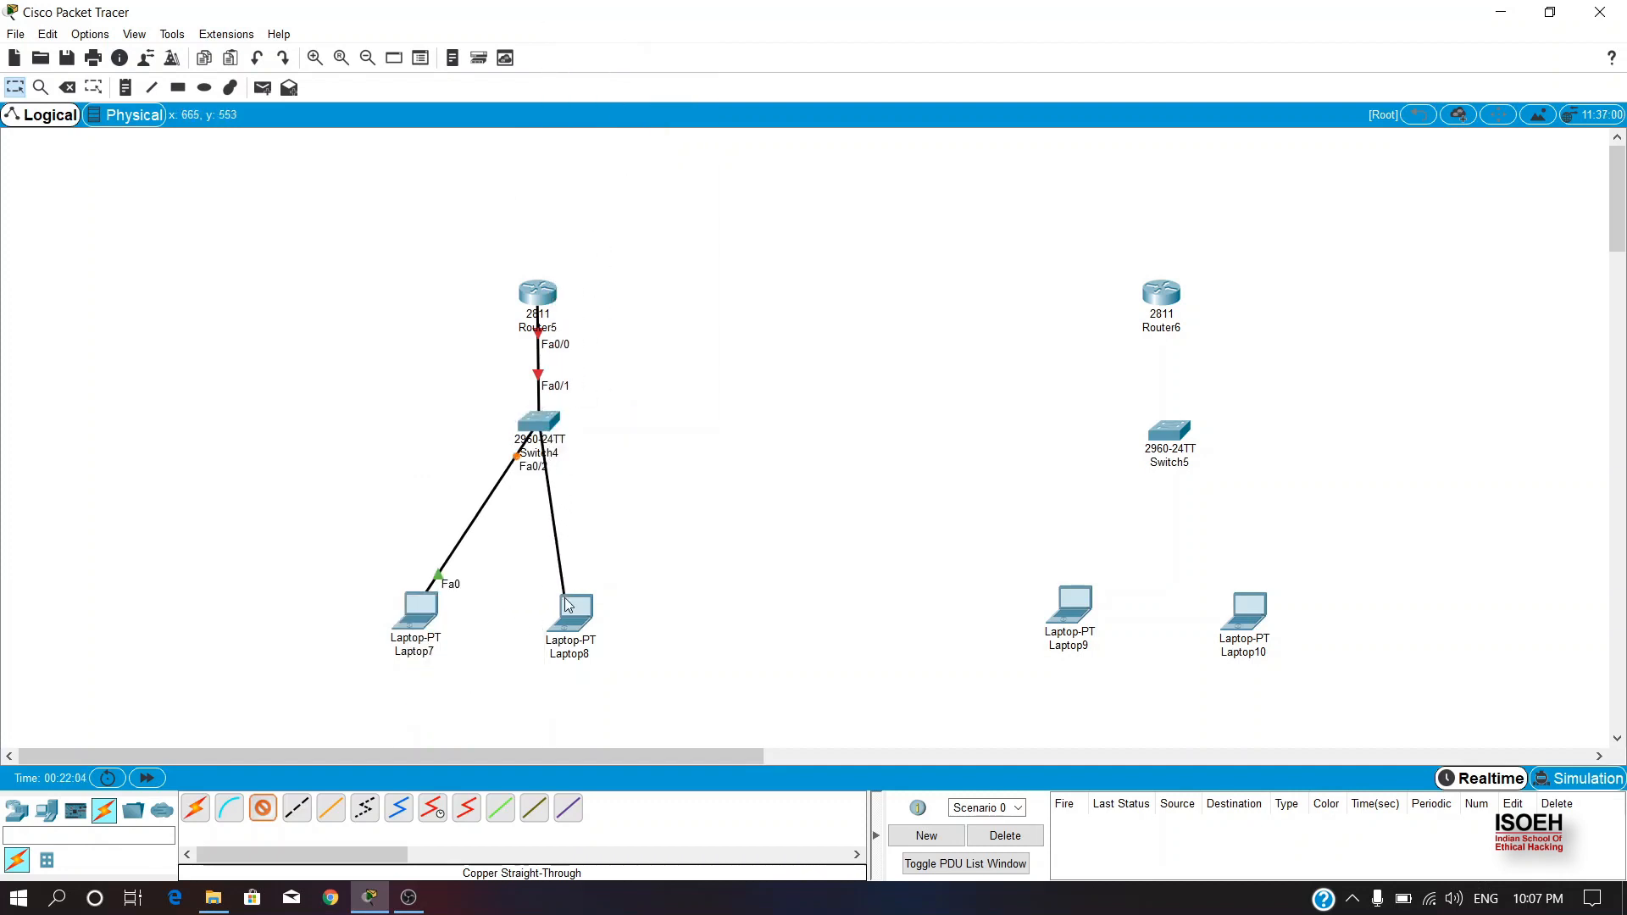
left_click(575, 612)
left_click(610, 681)
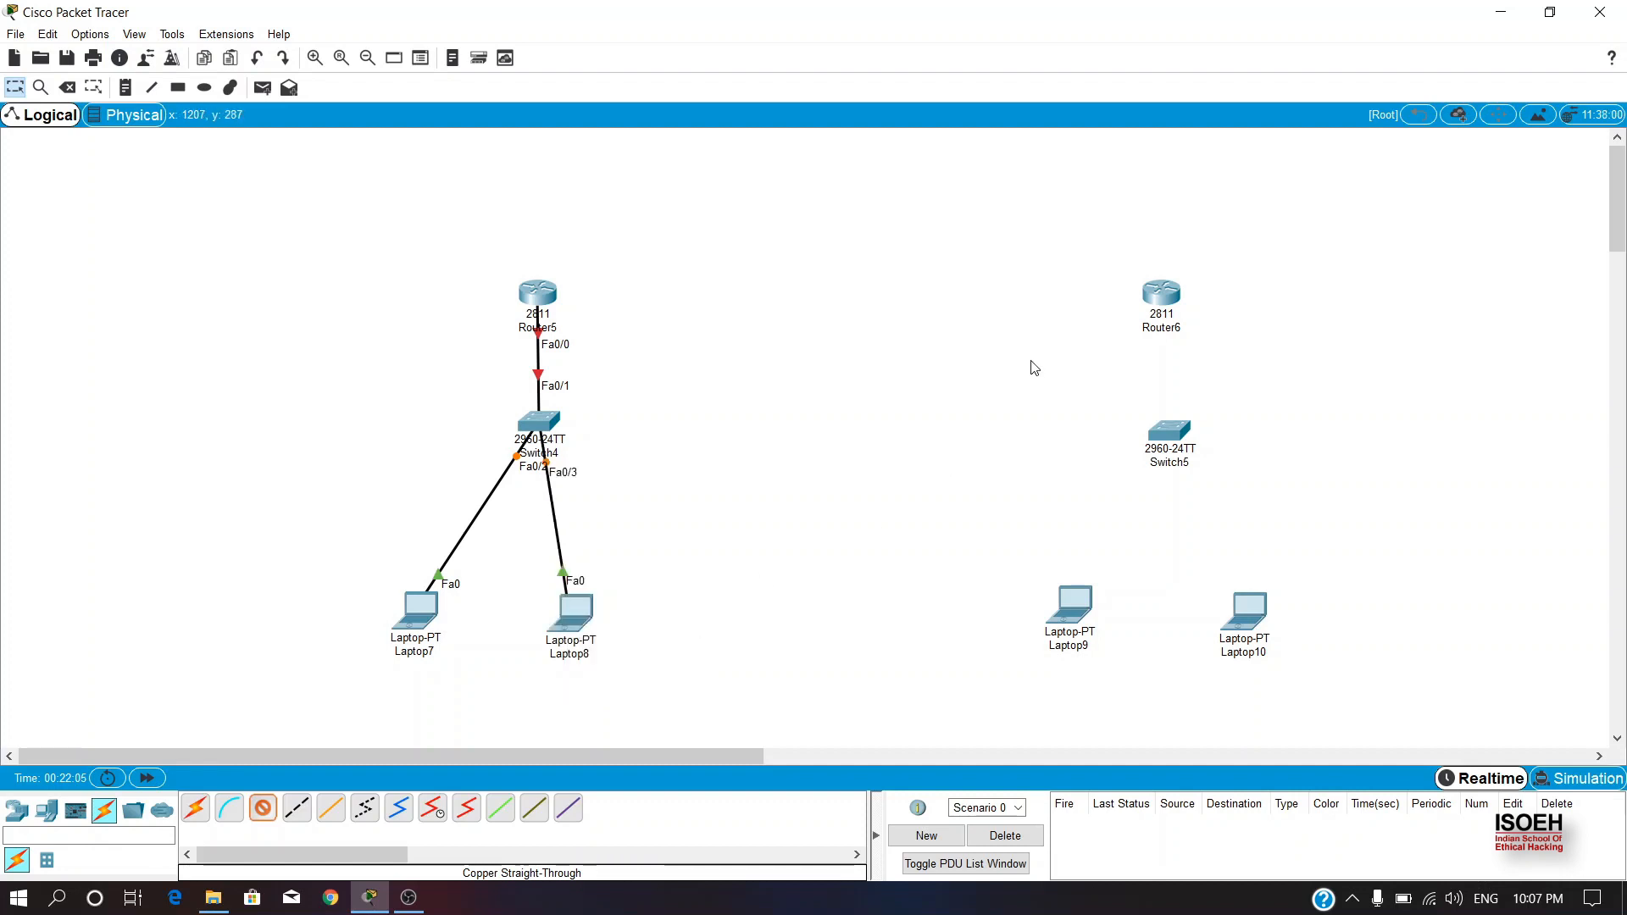
Connect Router6 FastEthernet0/0 to Switch5 FastEthernet0/1 with a copper straight-through cable.
left_click(1151, 303)
left_click(1208, 371)
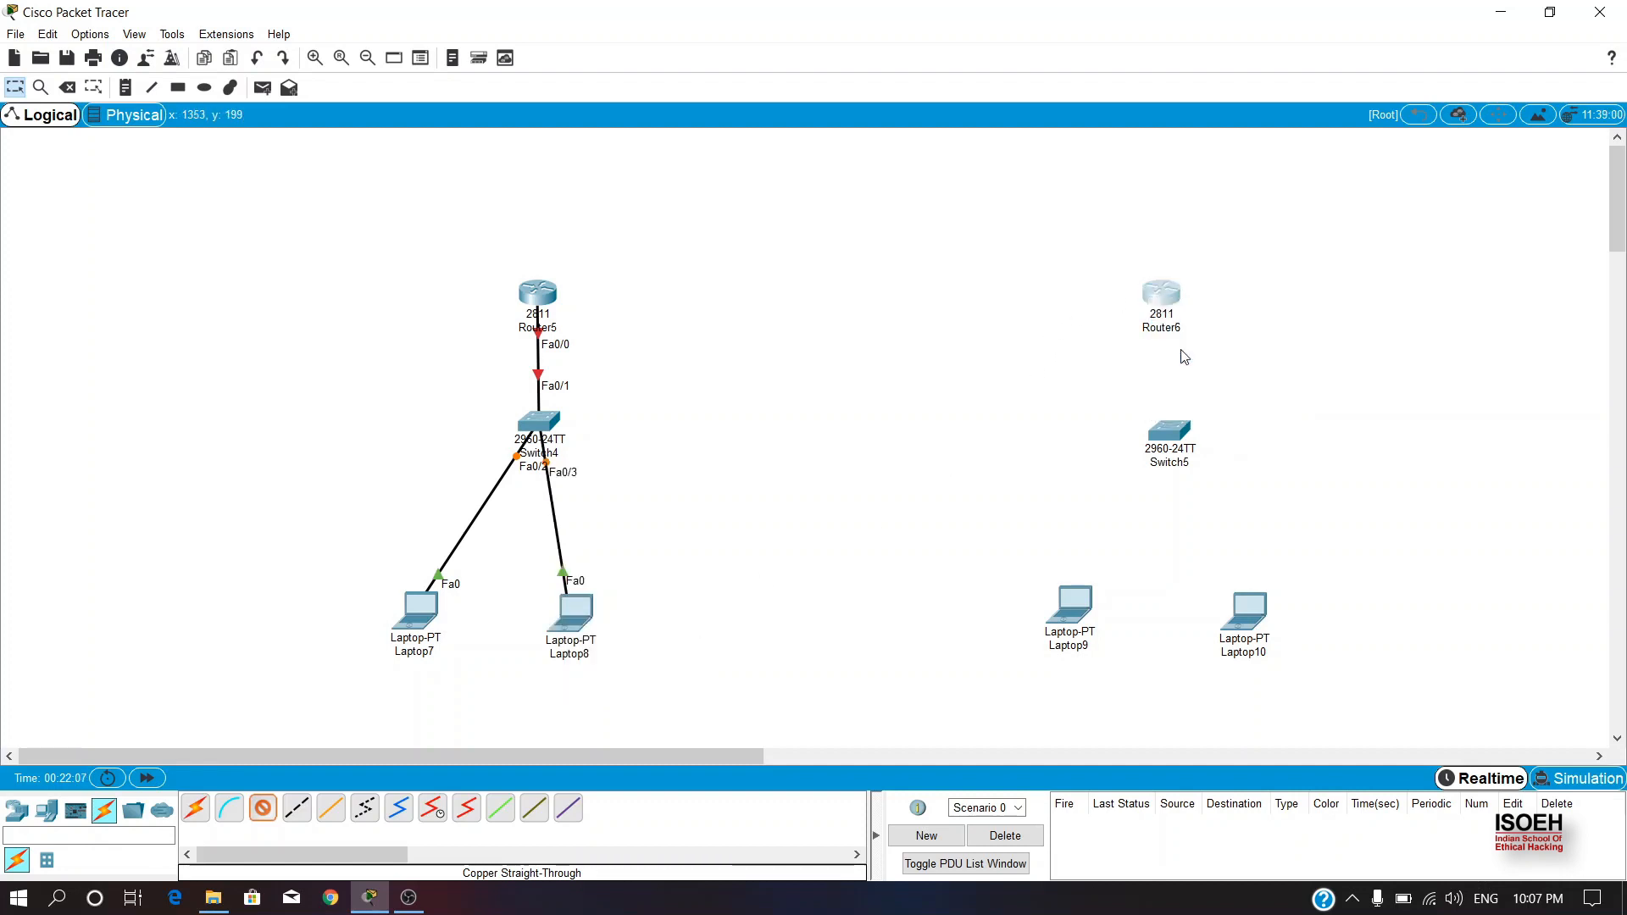
left_click(1176, 434)
left_click(1220, 34)
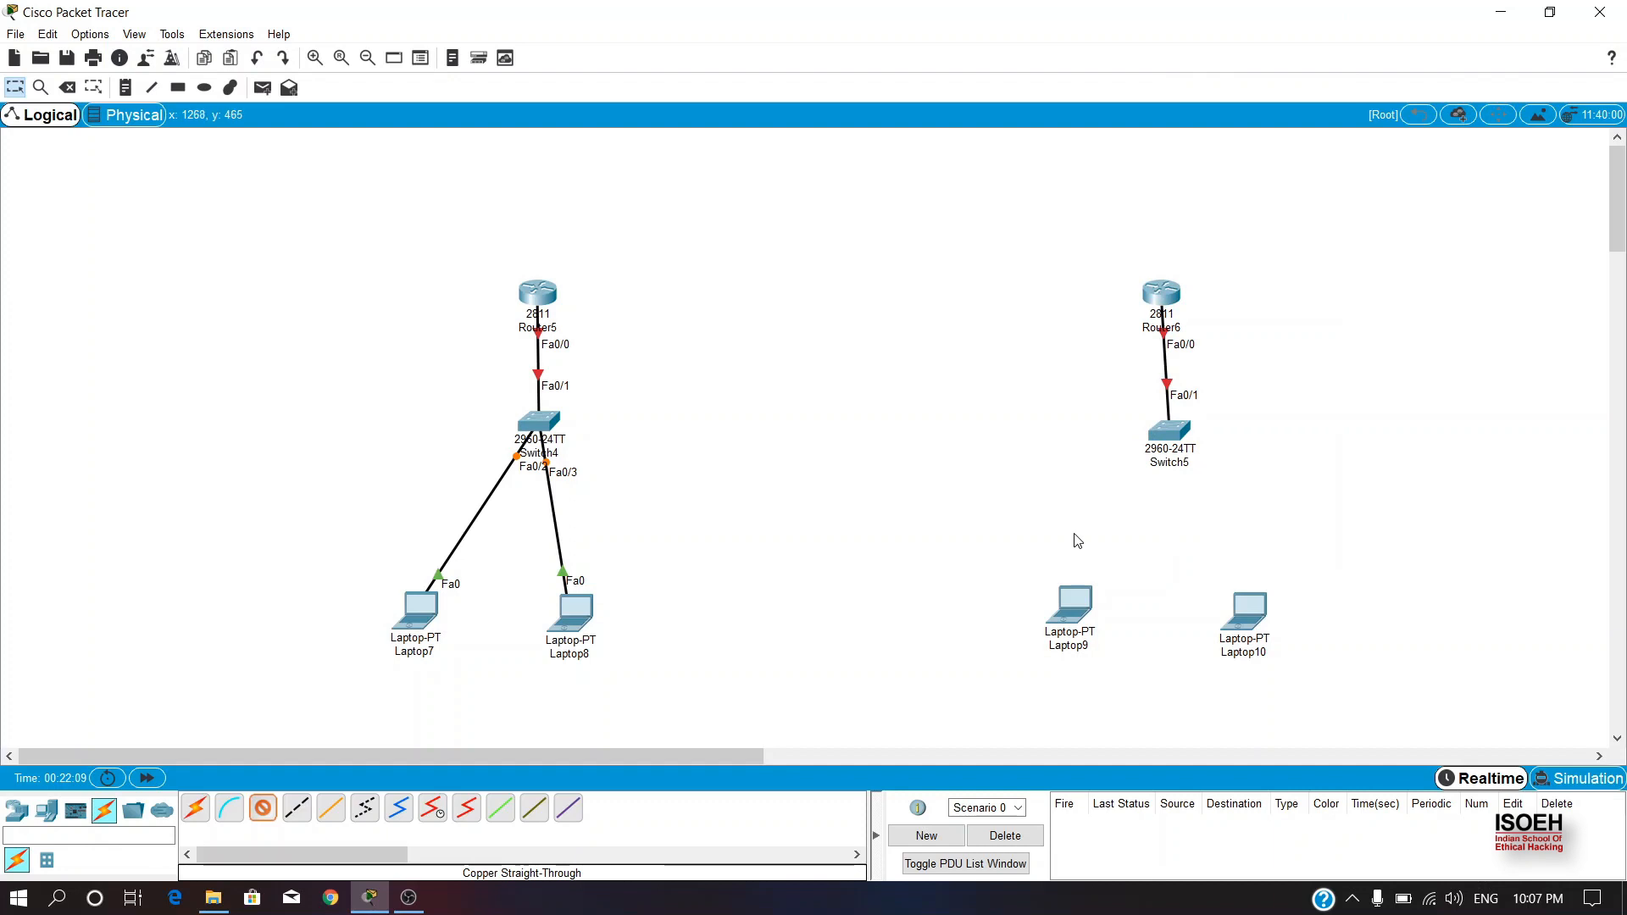
Connect Switch5 FastEthernet0/2 to Laptop9 and FastEthernet0/3 to Laptop10, using copper straight-through cables and each laptop's FastEthernet0 port.
left_click(1172, 430)
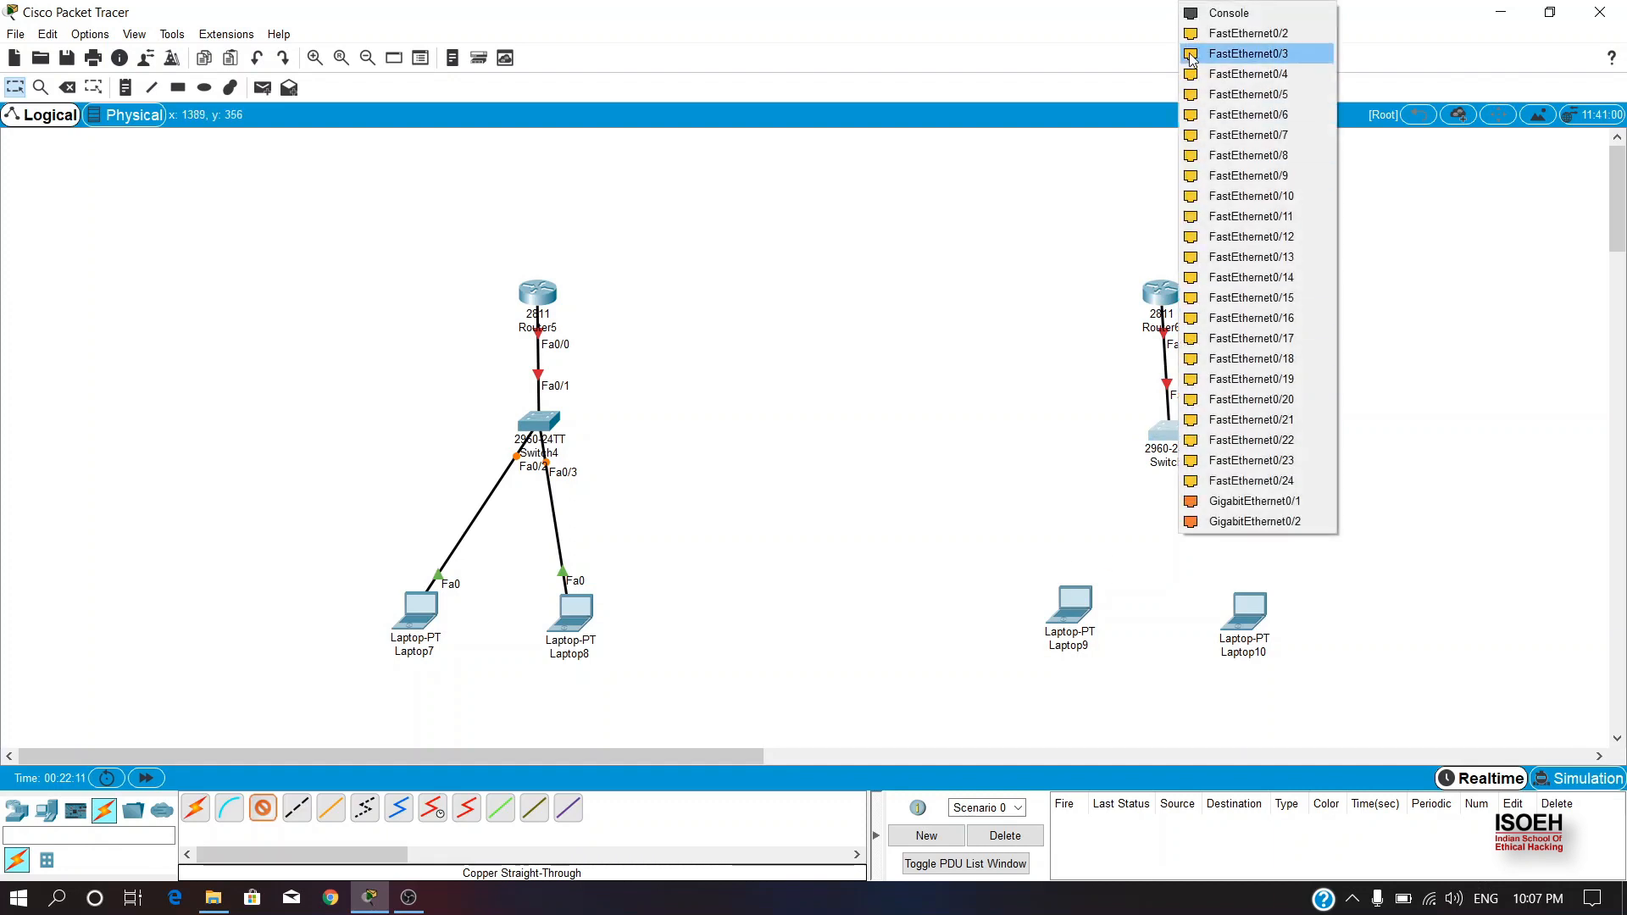
left_click(1220, 50)
left_click(1074, 603)
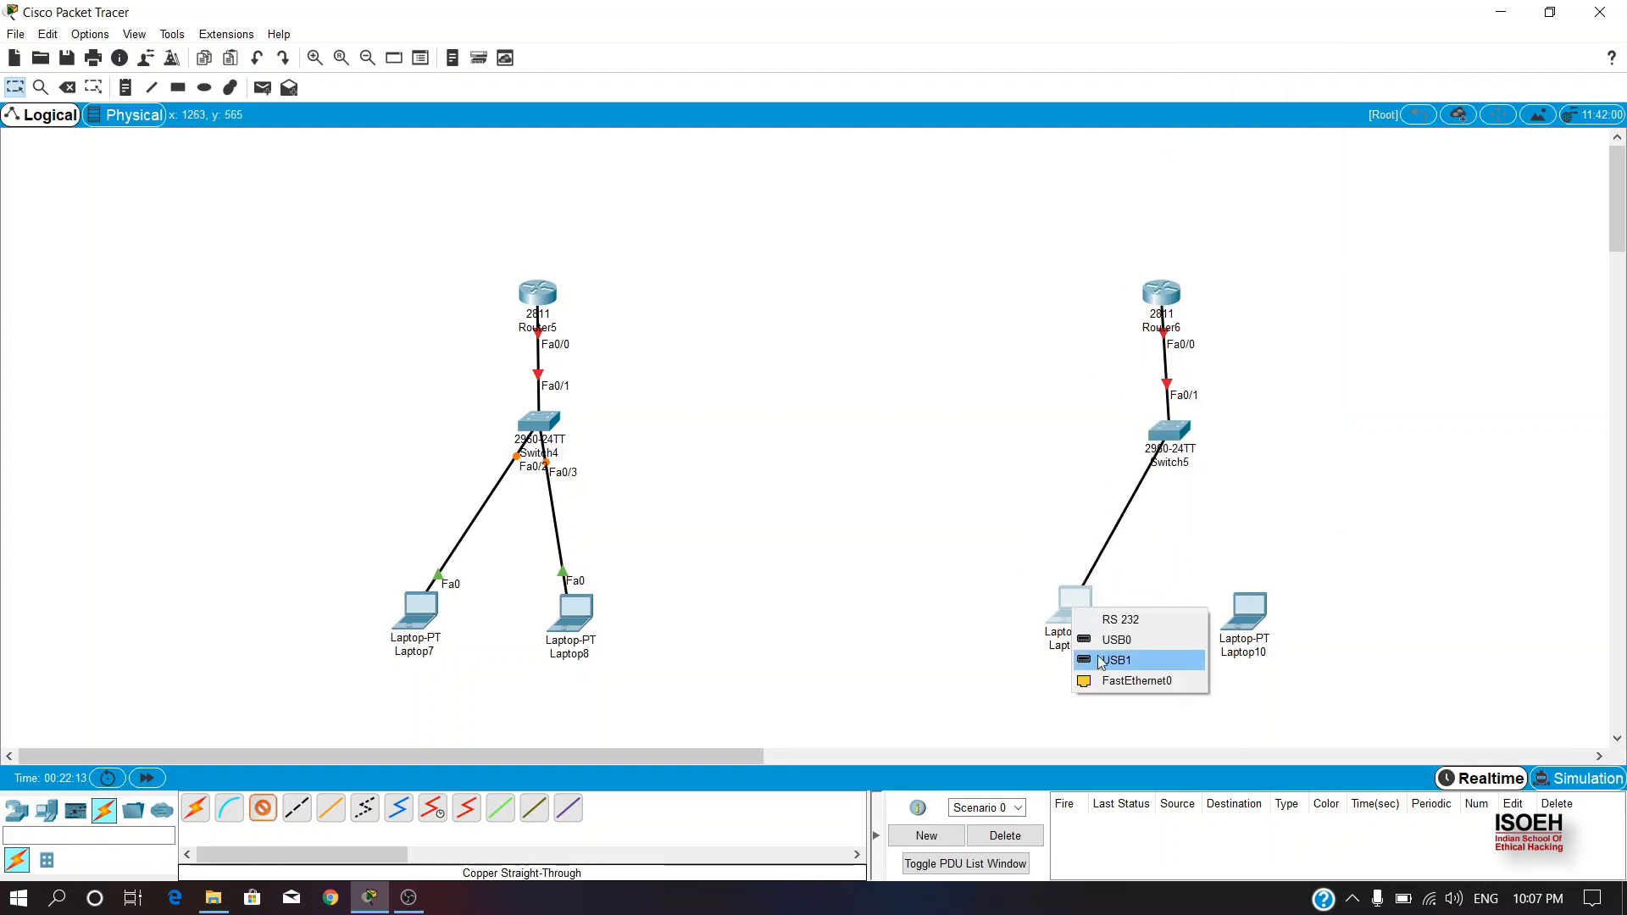
left_click(1110, 659)
left_click(1172, 430)
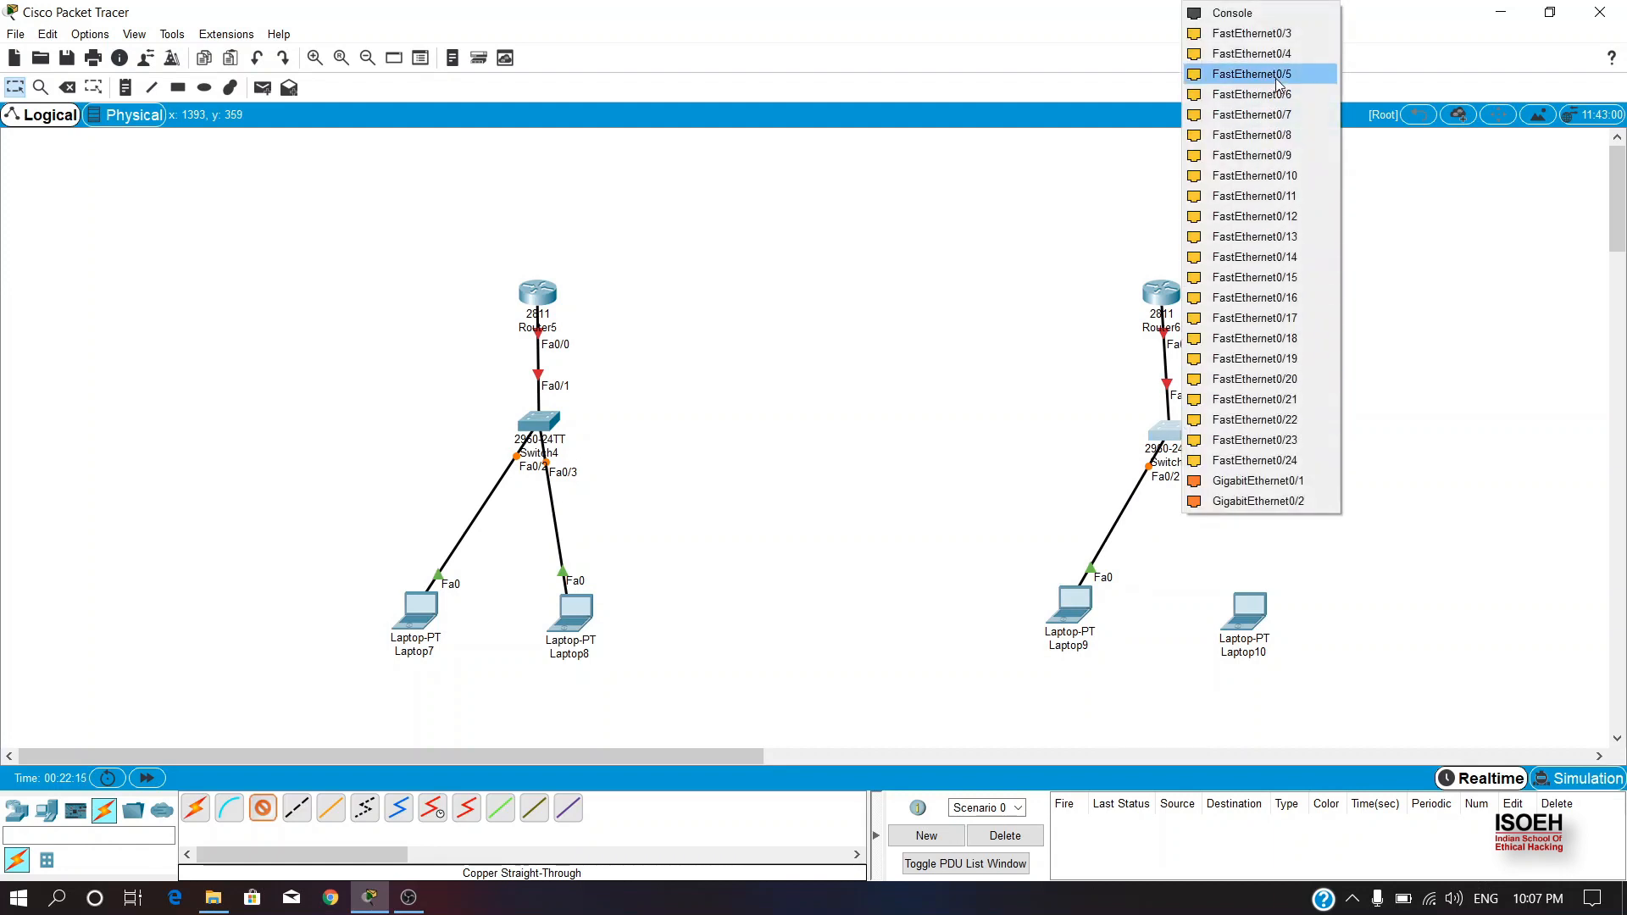
left_click(1287, 53)
left_click(1247, 607)
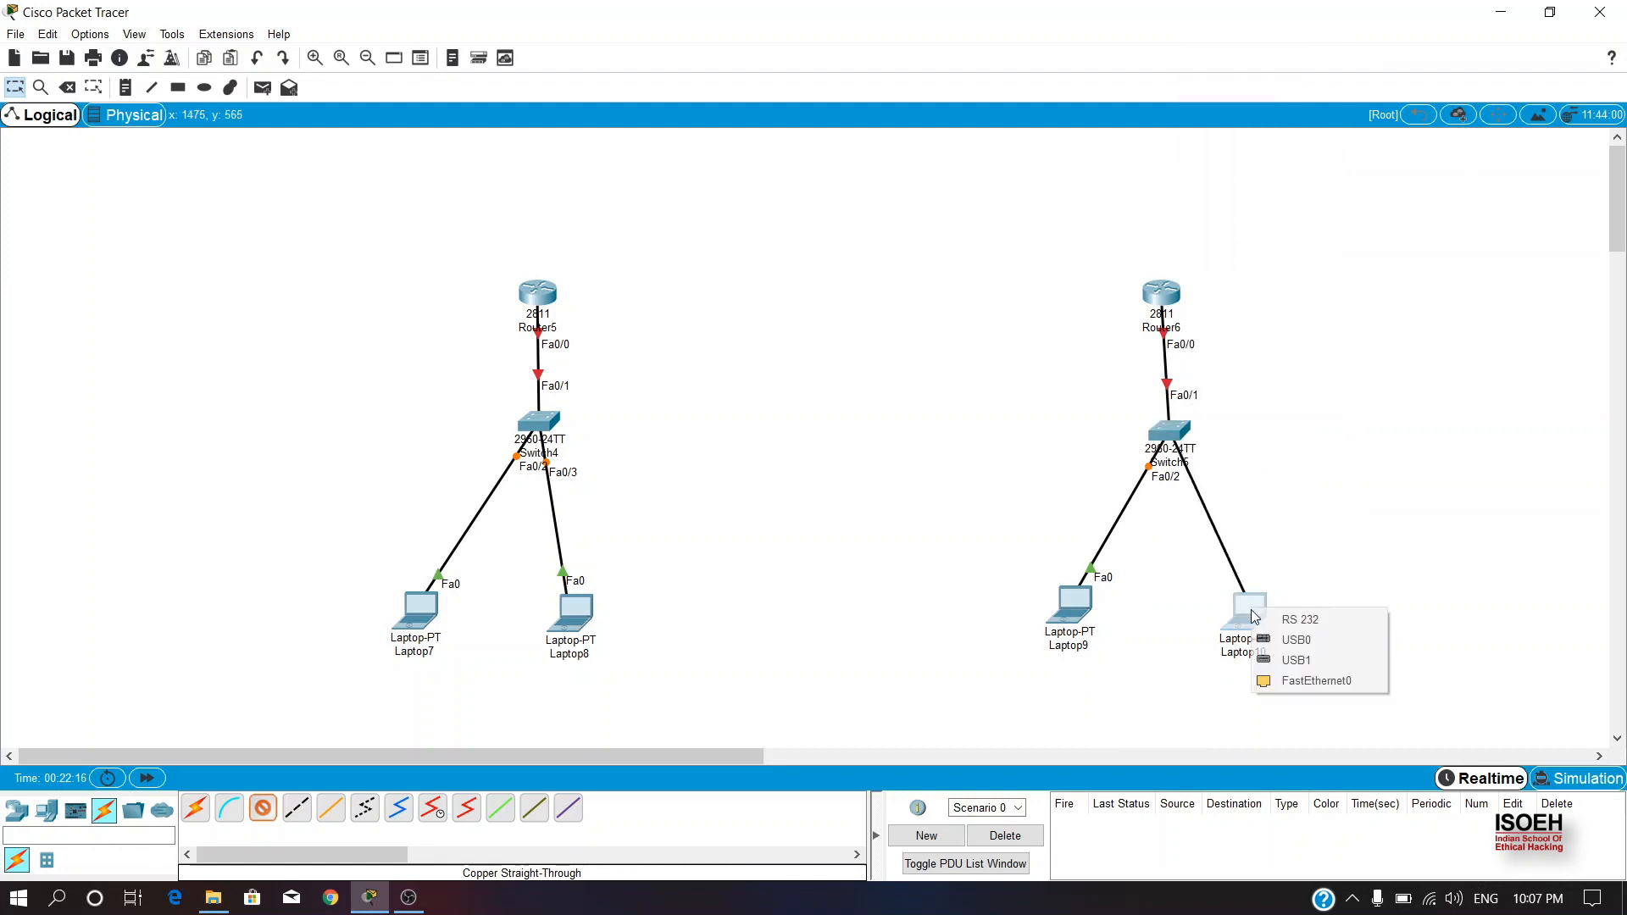
left_click(1272, 681)
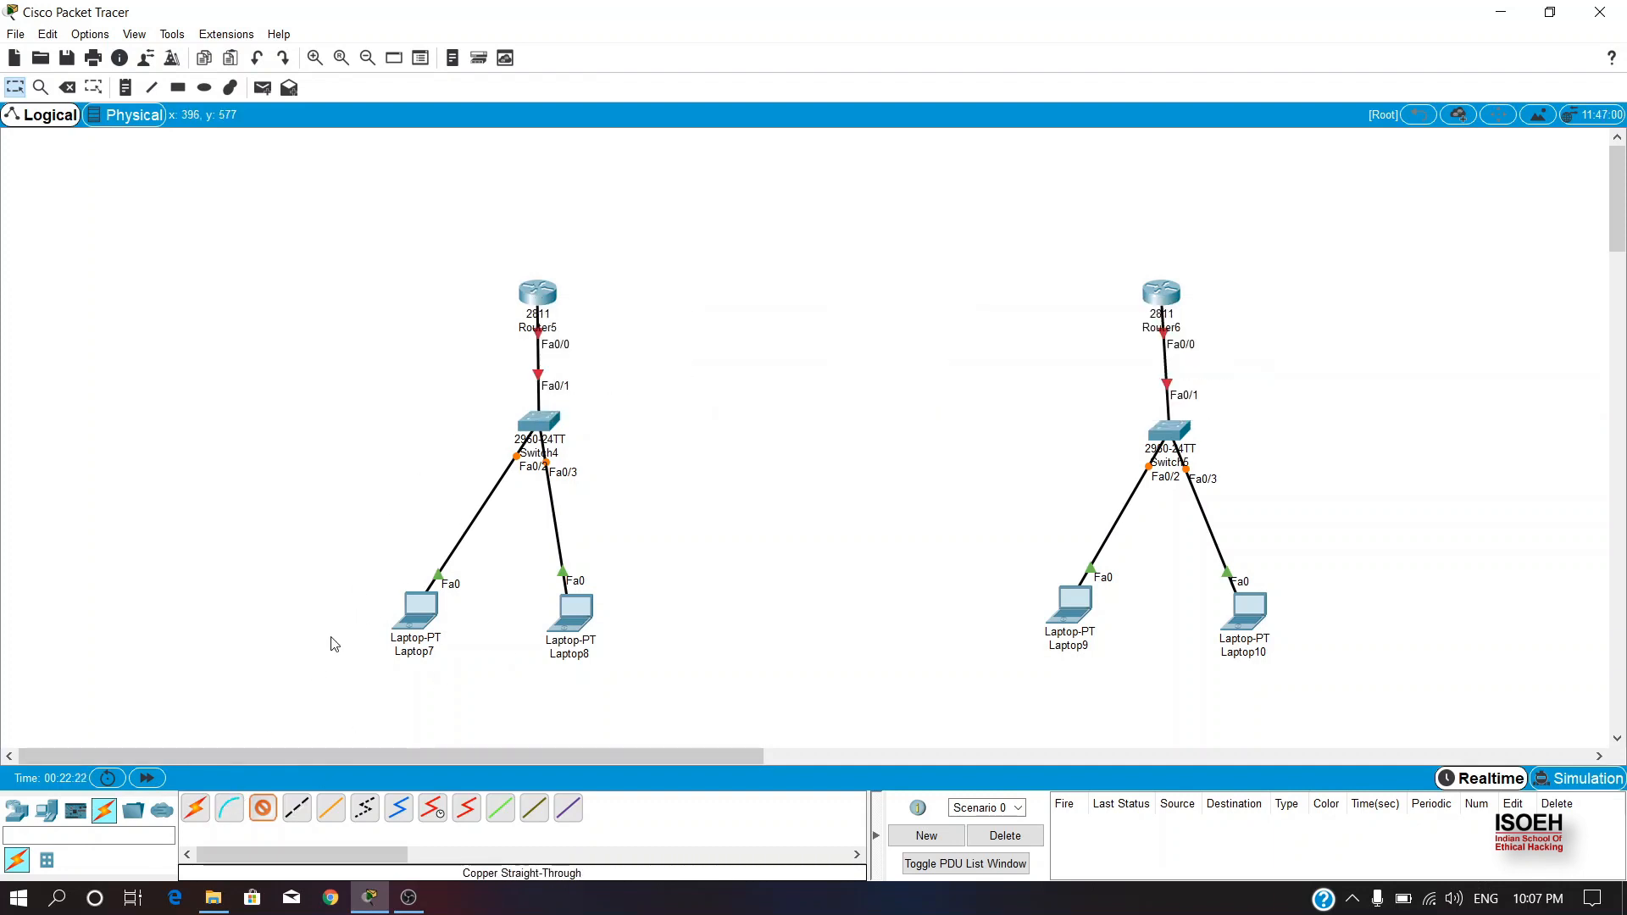
Link Router5 Serial0/0/0 to Router6 Serial0/0/0 with a Serial DTE cable.
left_click(469, 810)
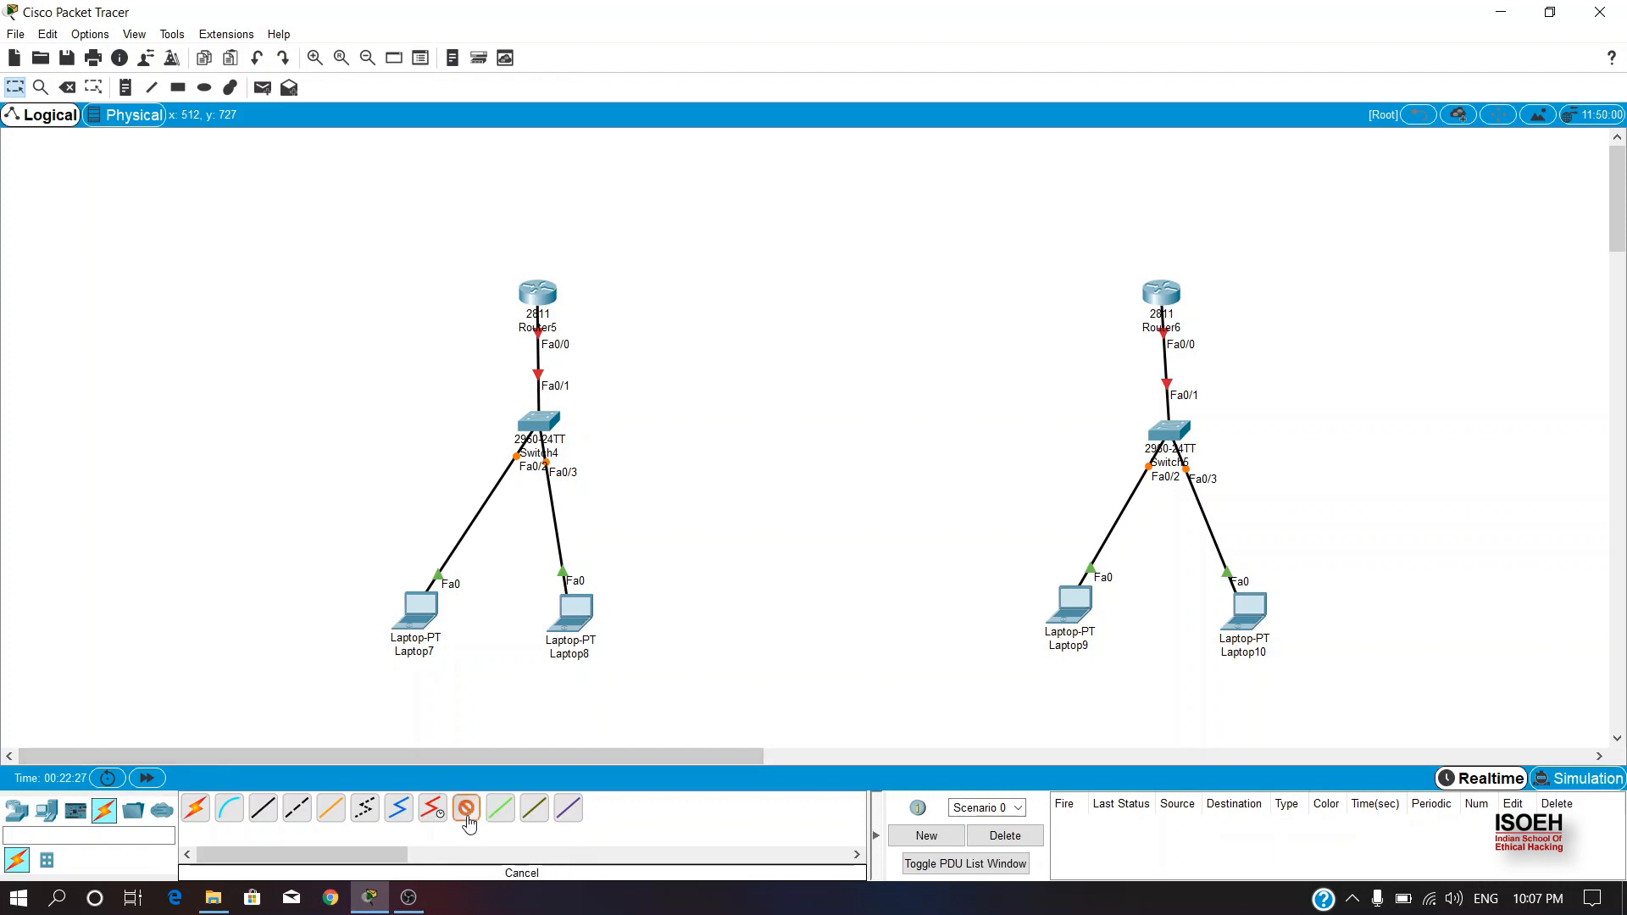
left_click(539, 297)
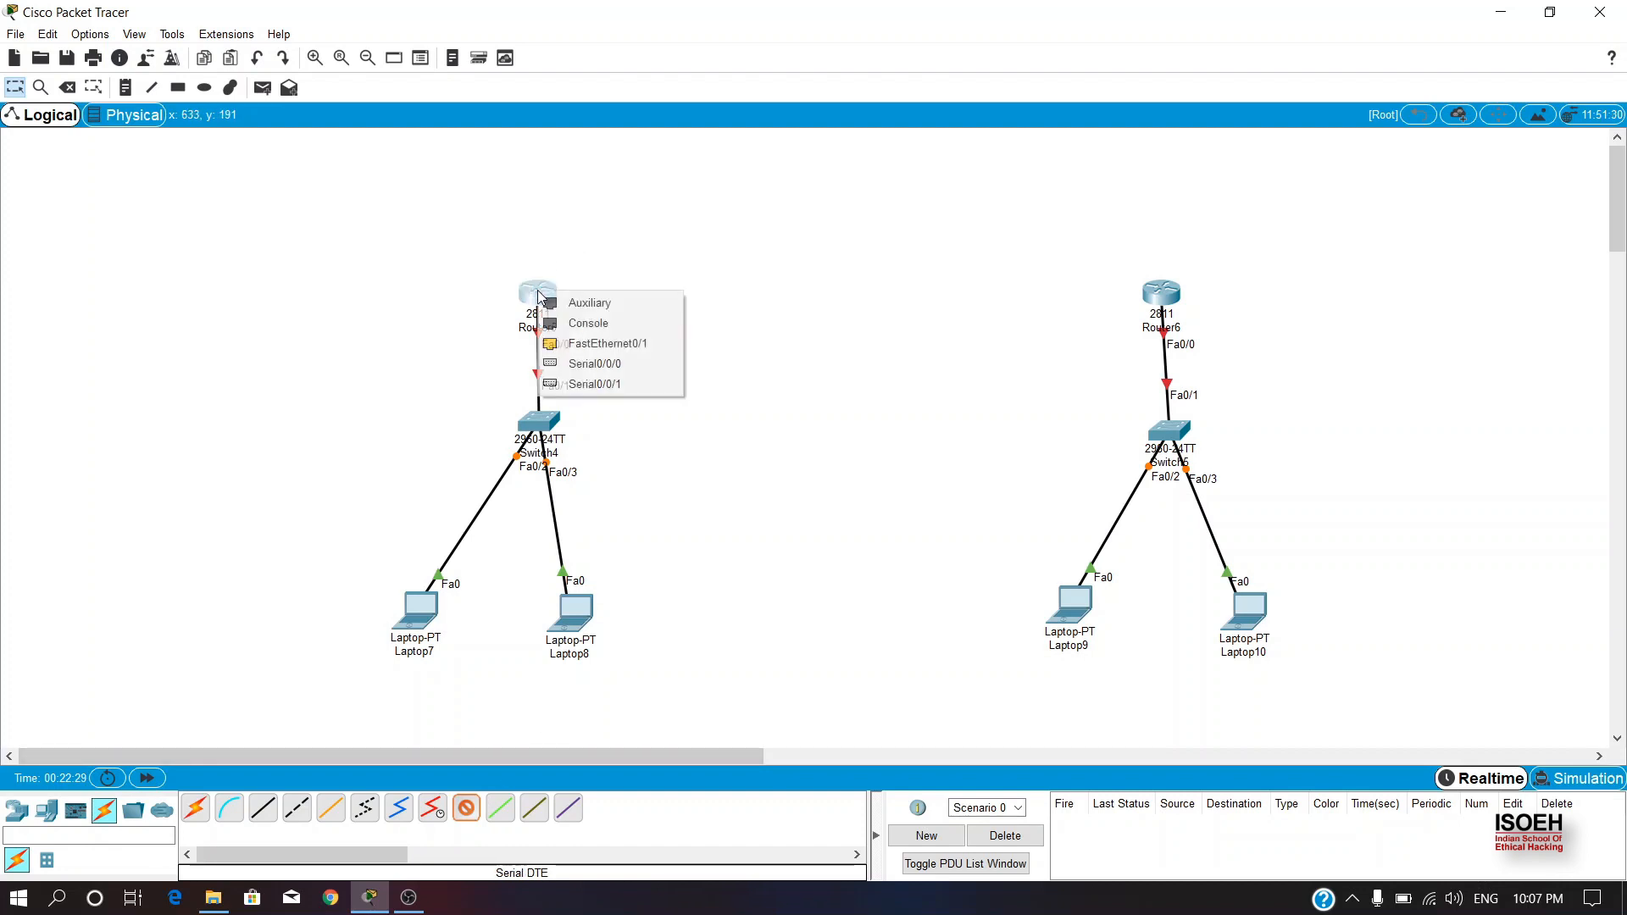
left_click(567, 365)
left_click(1172, 297)
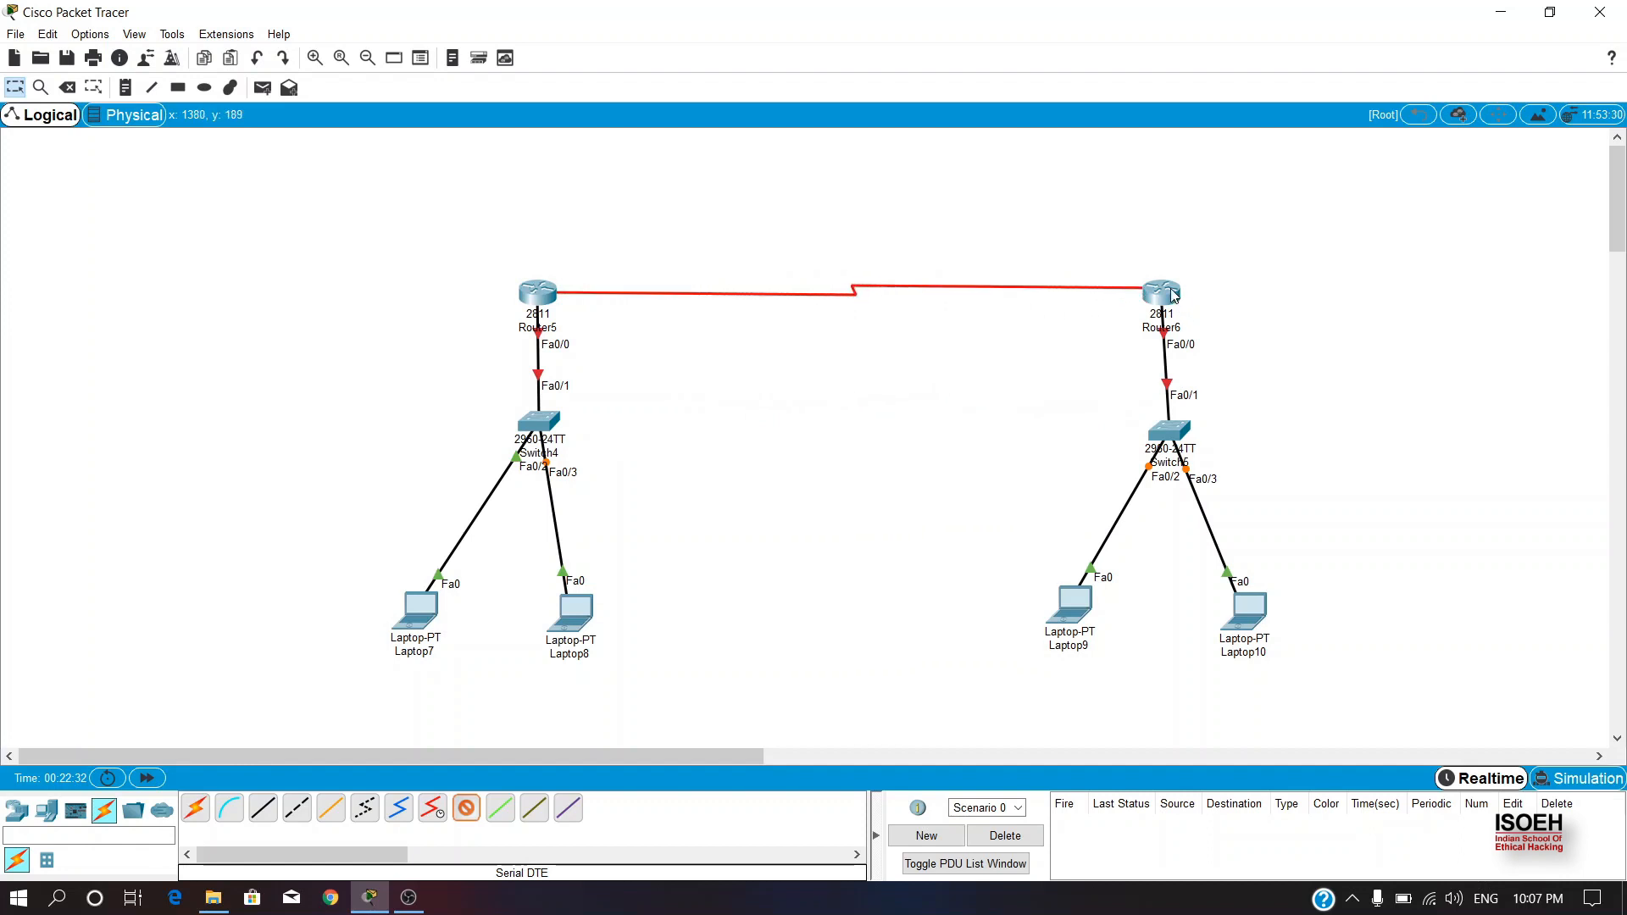
left_click(1175, 295)
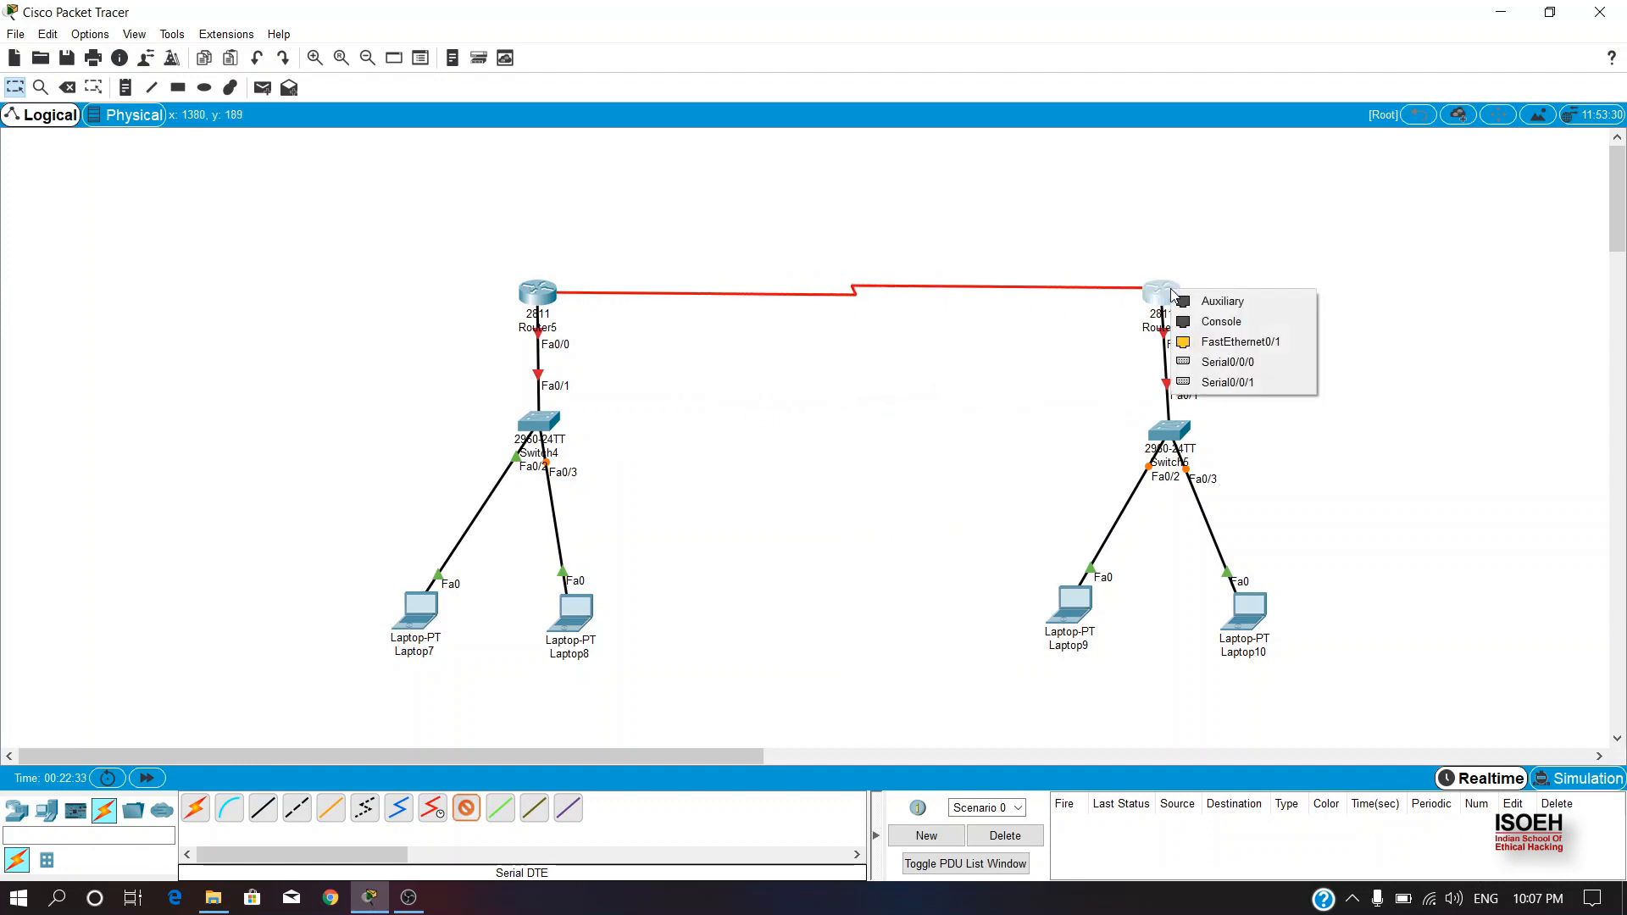
left_click(1186, 365)
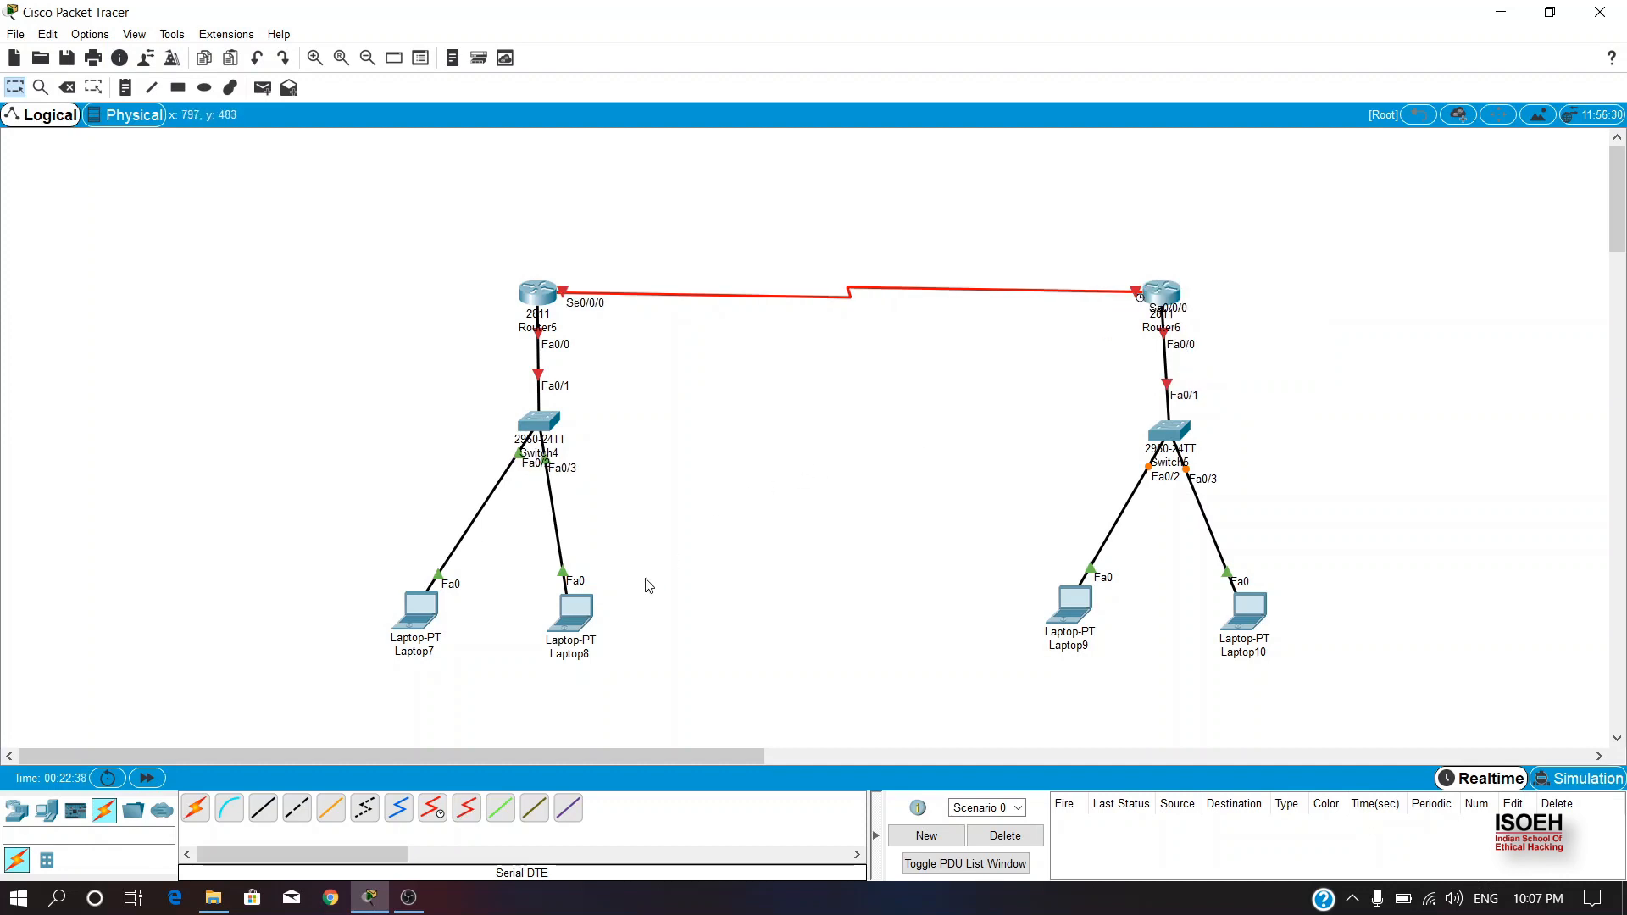
Spread Laptop8, Laptop9 and Laptop10 outward beneath their switches and align Router6 above Switch5.
left_click_drag(573, 630, 637, 631)
left_click_drag(1090, 612, 1054, 613)
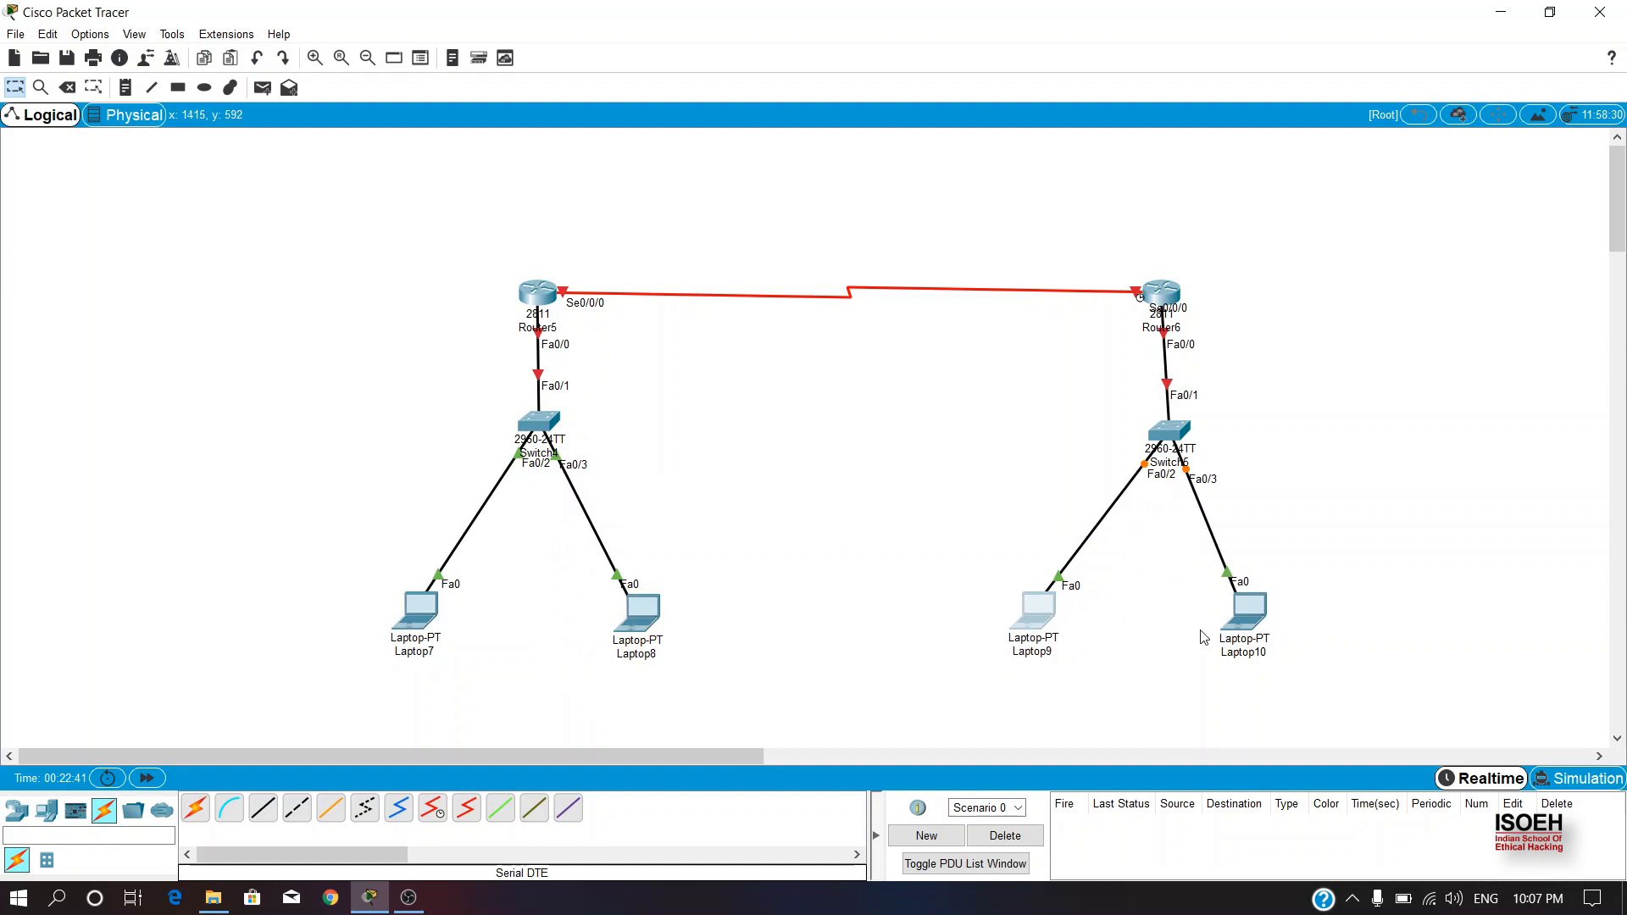
left_click_drag(1265, 618, 1337, 608)
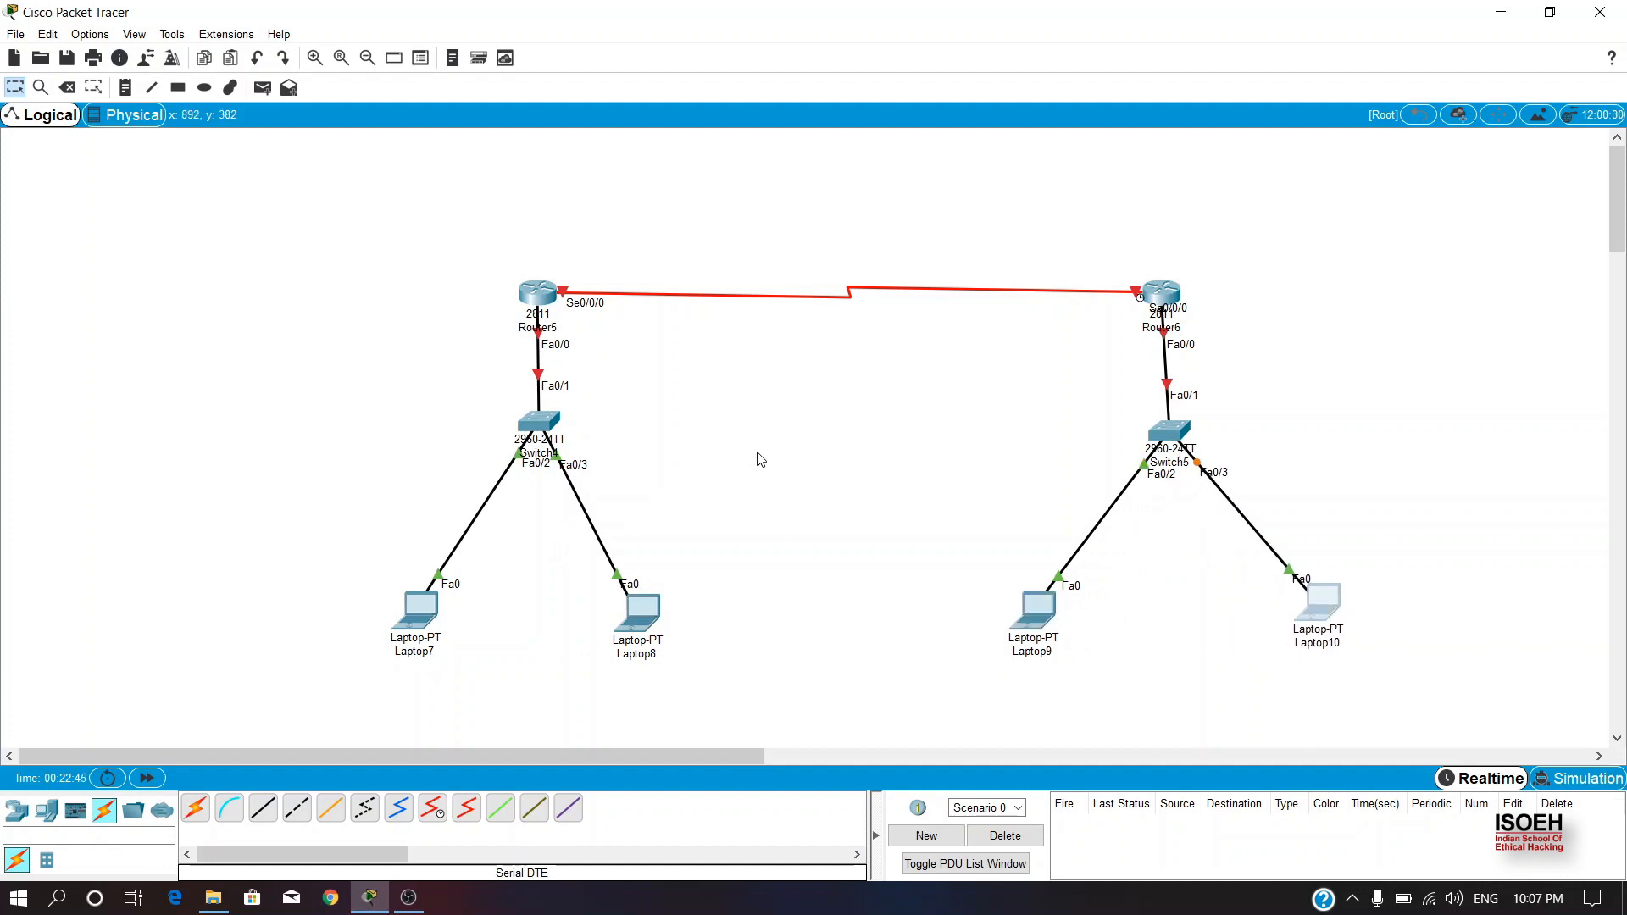
left_click_drag(1162, 302, 1166, 302)
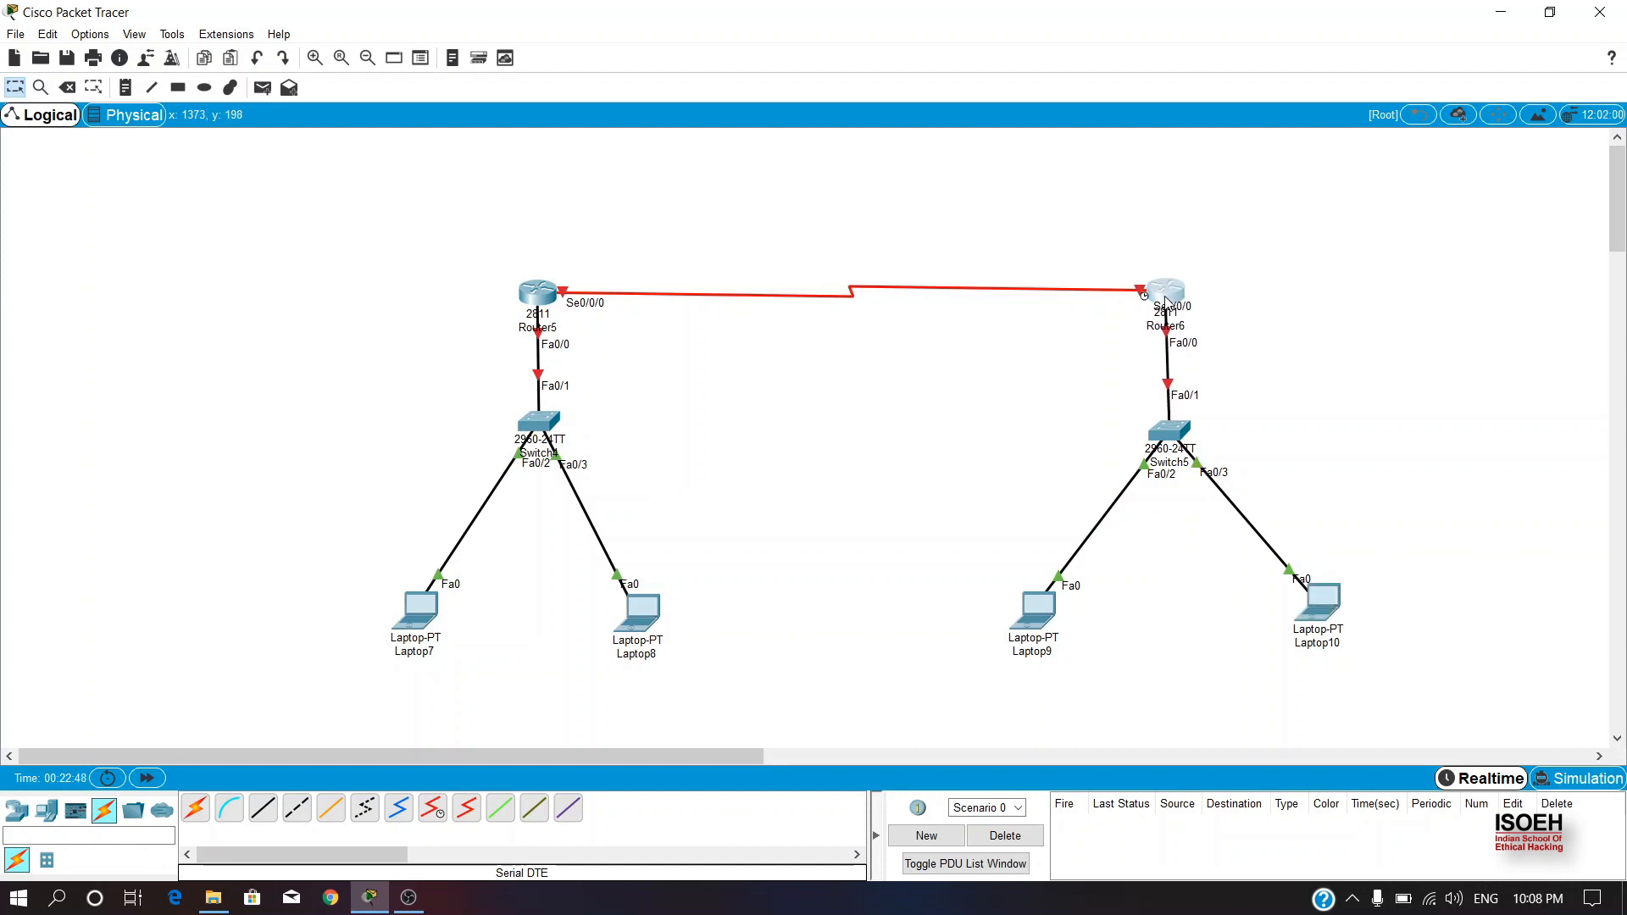
Open Router5's command line, decline the initial configuration dialog, and enter global configuration mode with en and config t.
left_click(544, 296)
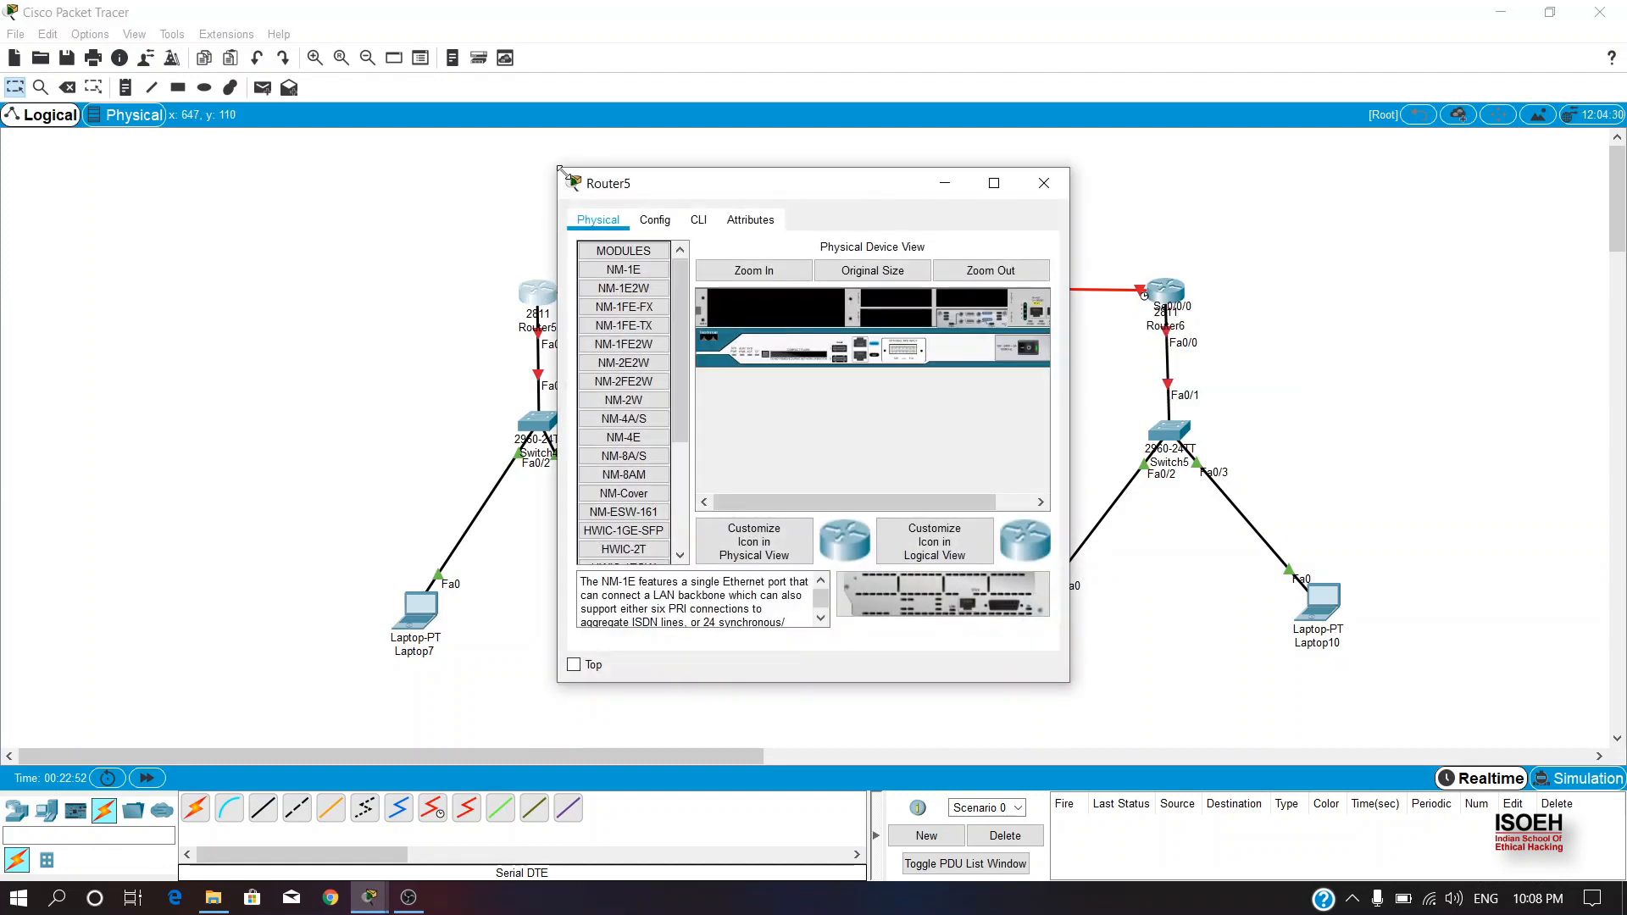
left_click_drag(559, 168, 228, 65)
left_click(369, 119)
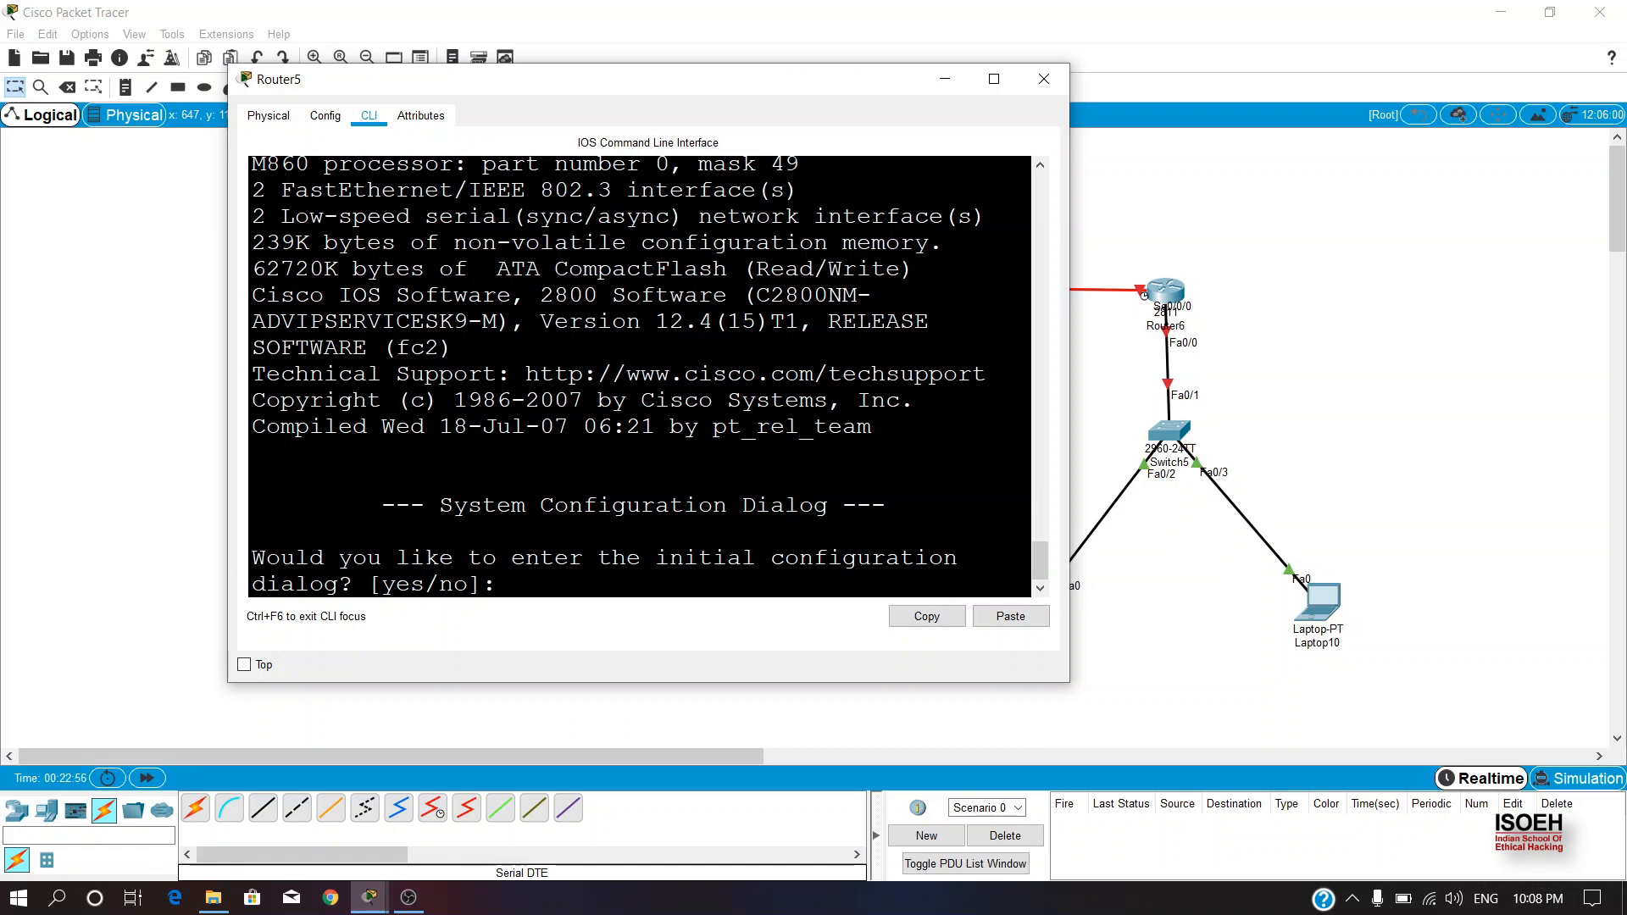
type("n")
key("Return")
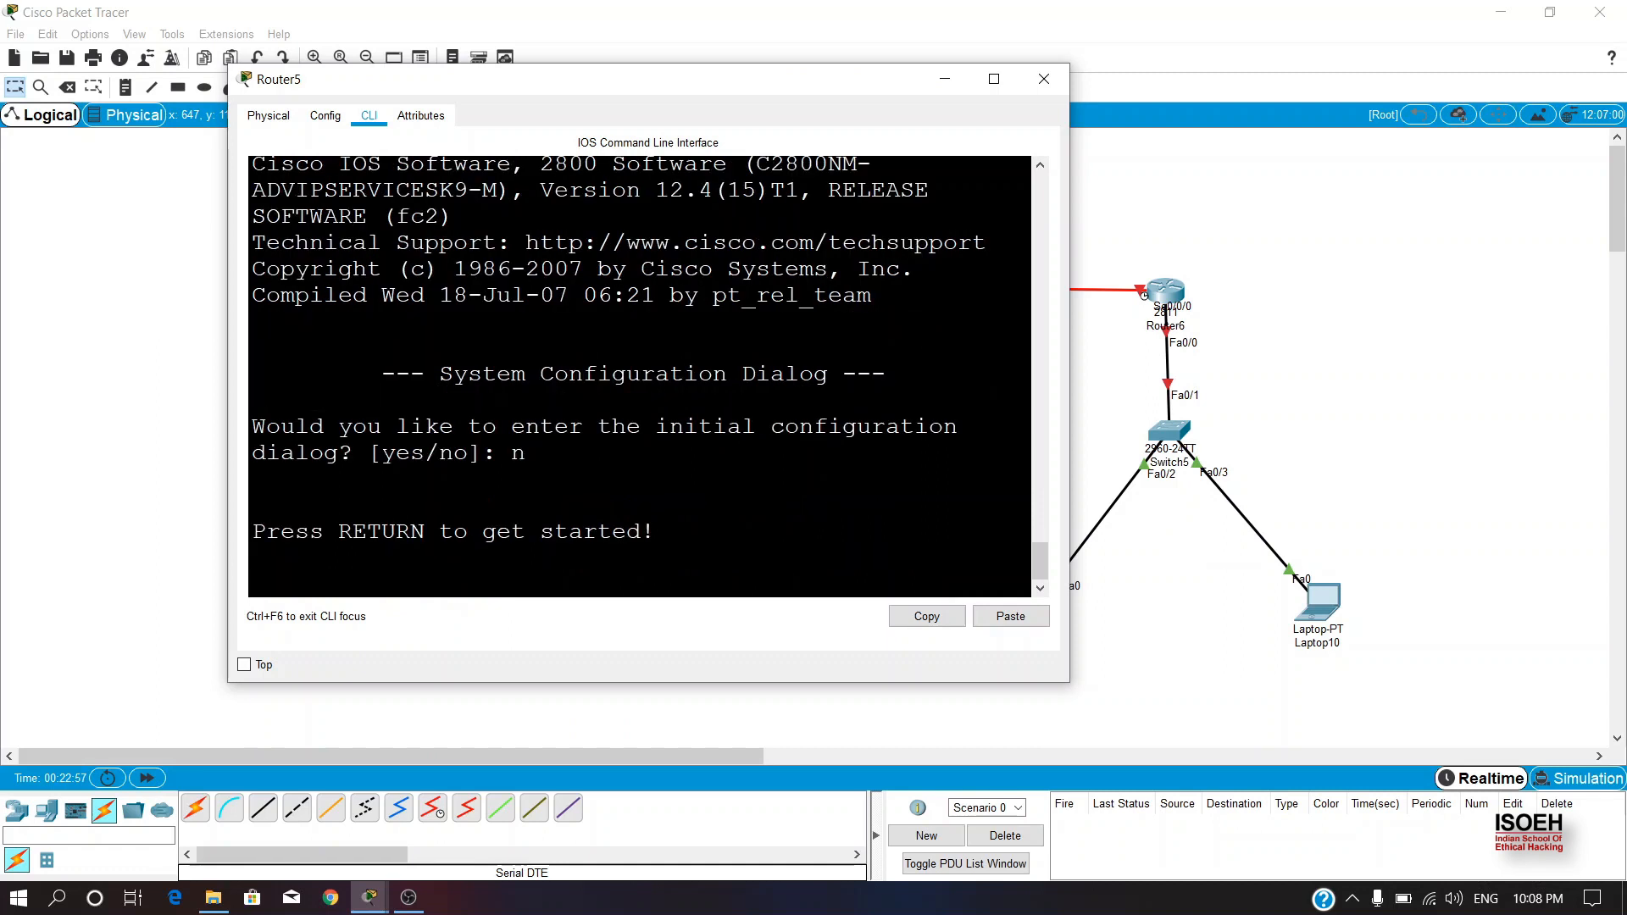
key("Return")
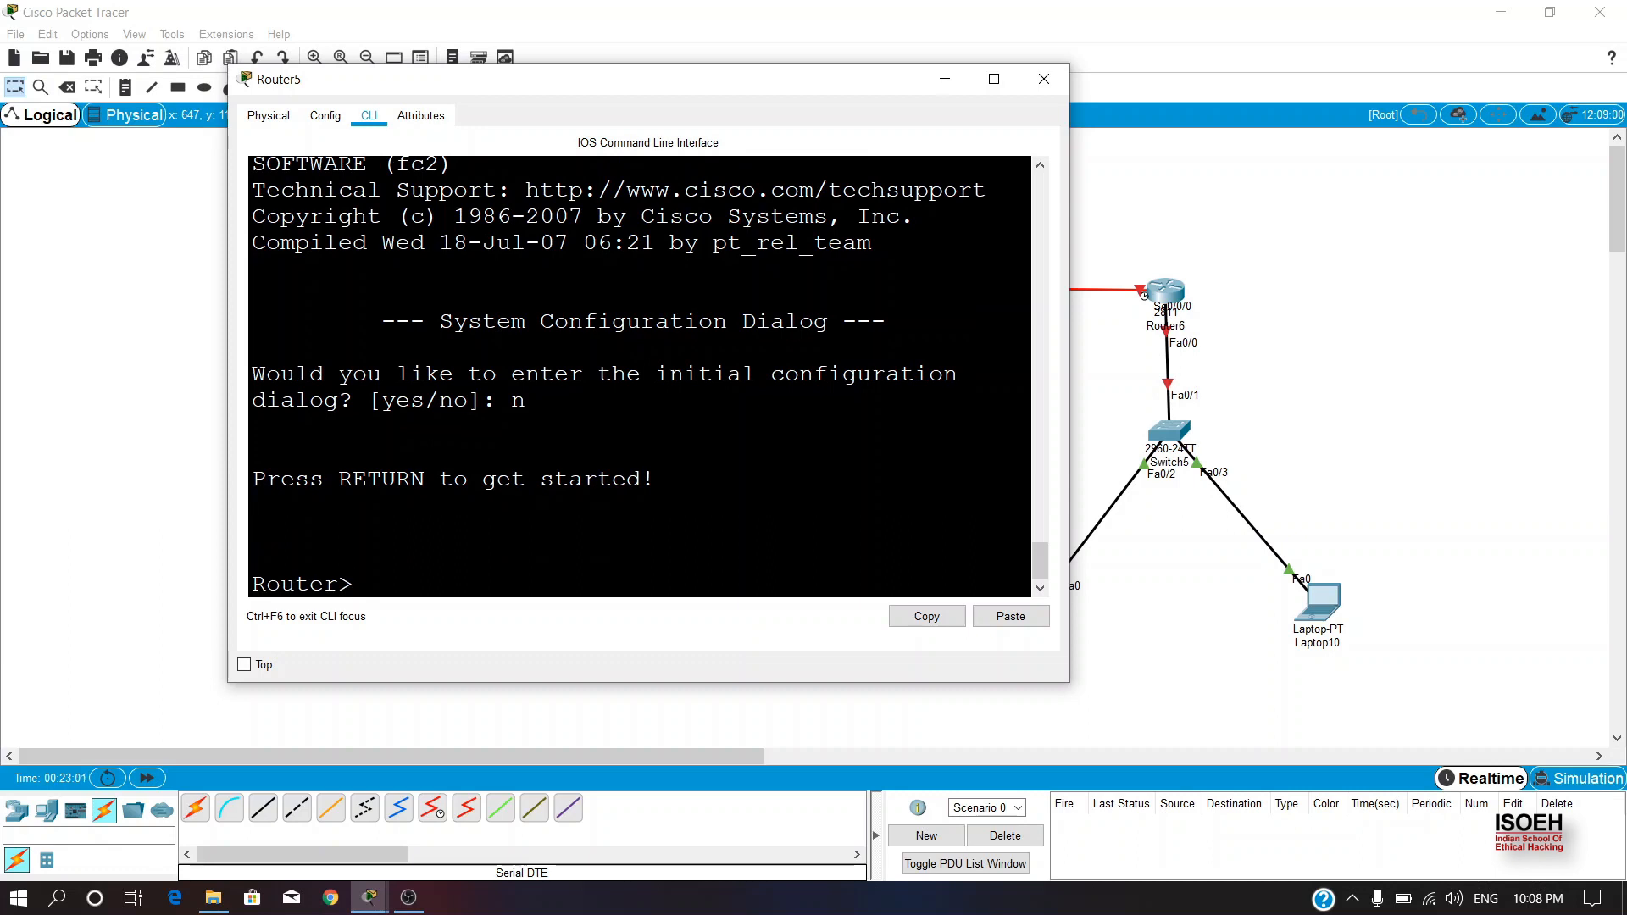
type("en")
key("Return")
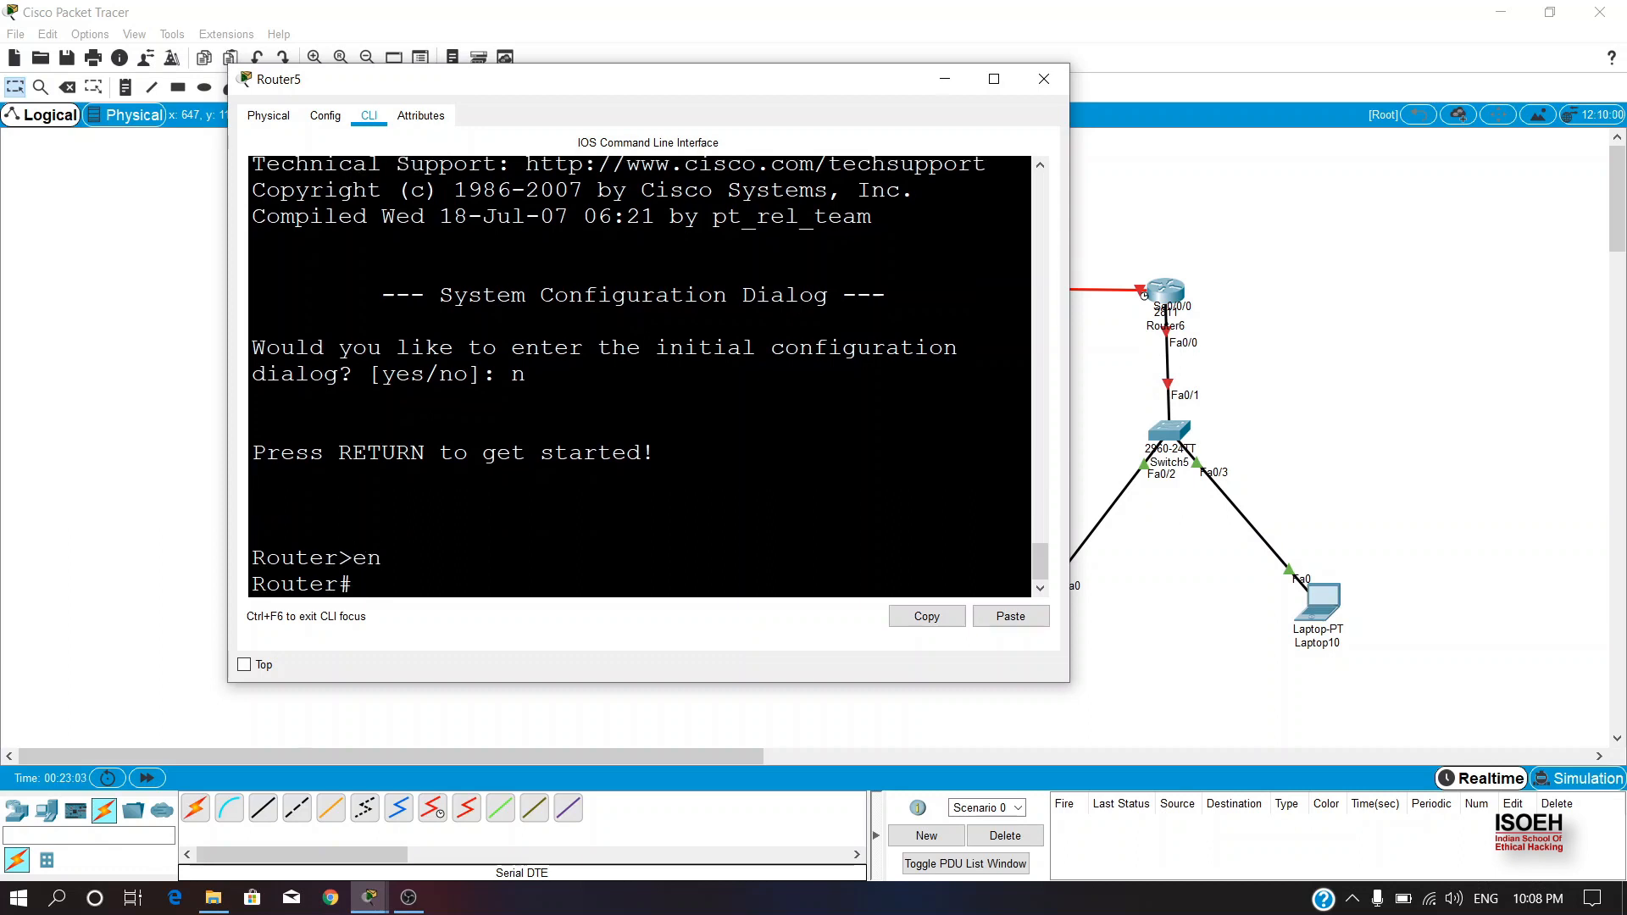
type("config t")
key("Return")
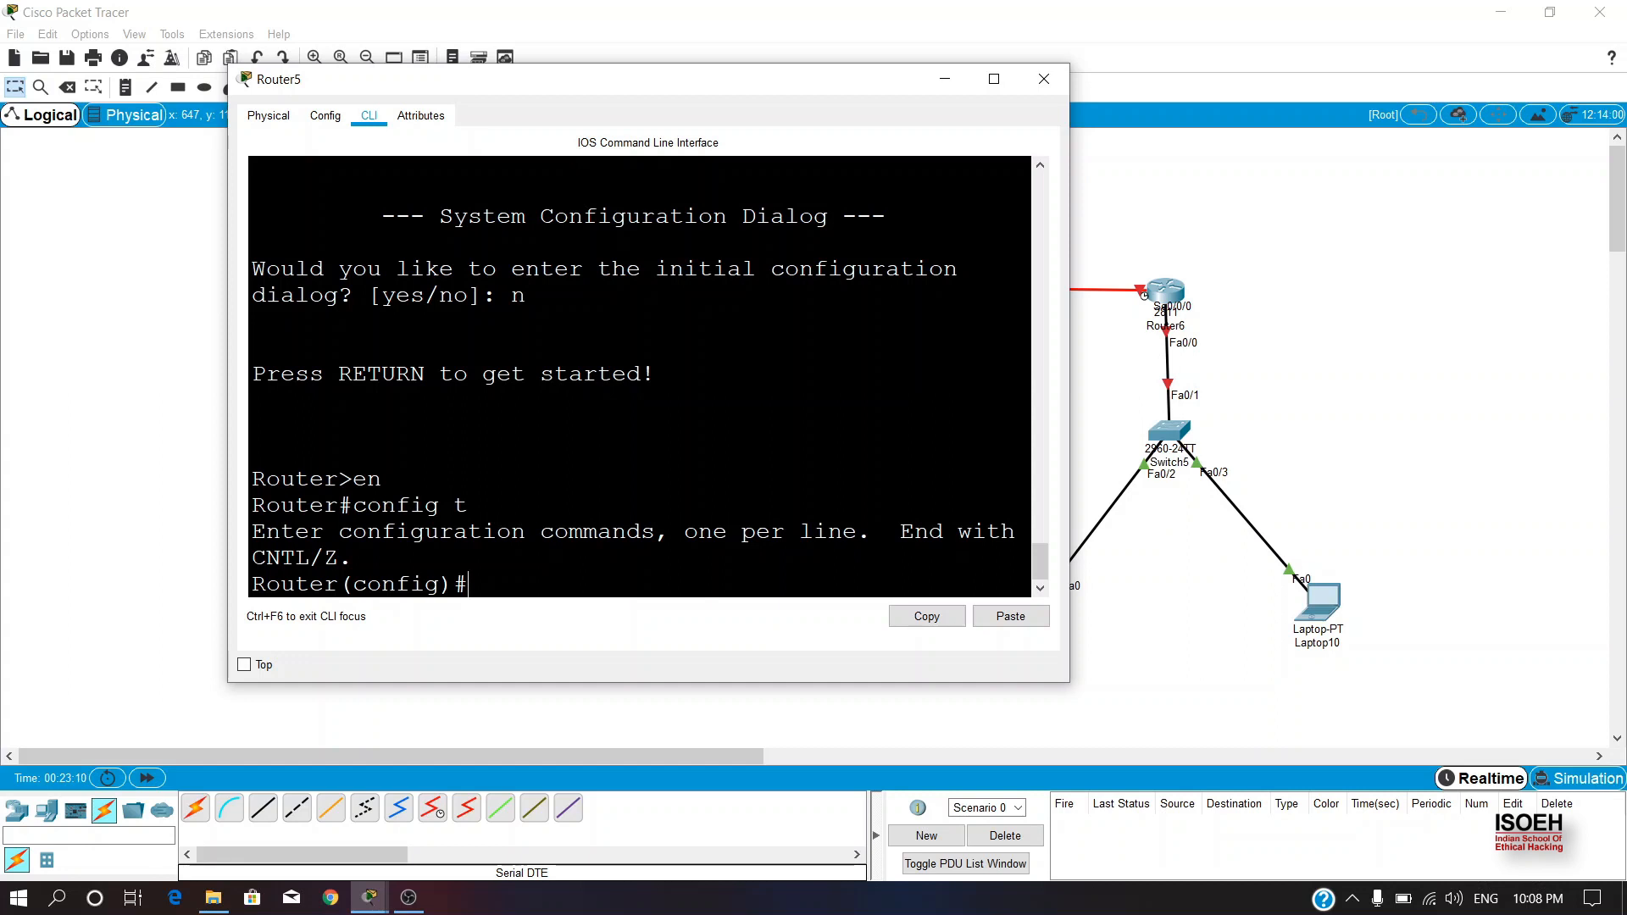
Assign 192.168.1.1 with mask 255.255.255.0 to Router5's interface f0/0, enable it with no shut, and exit interface configuration.
type("int f0/0")
key("Return")
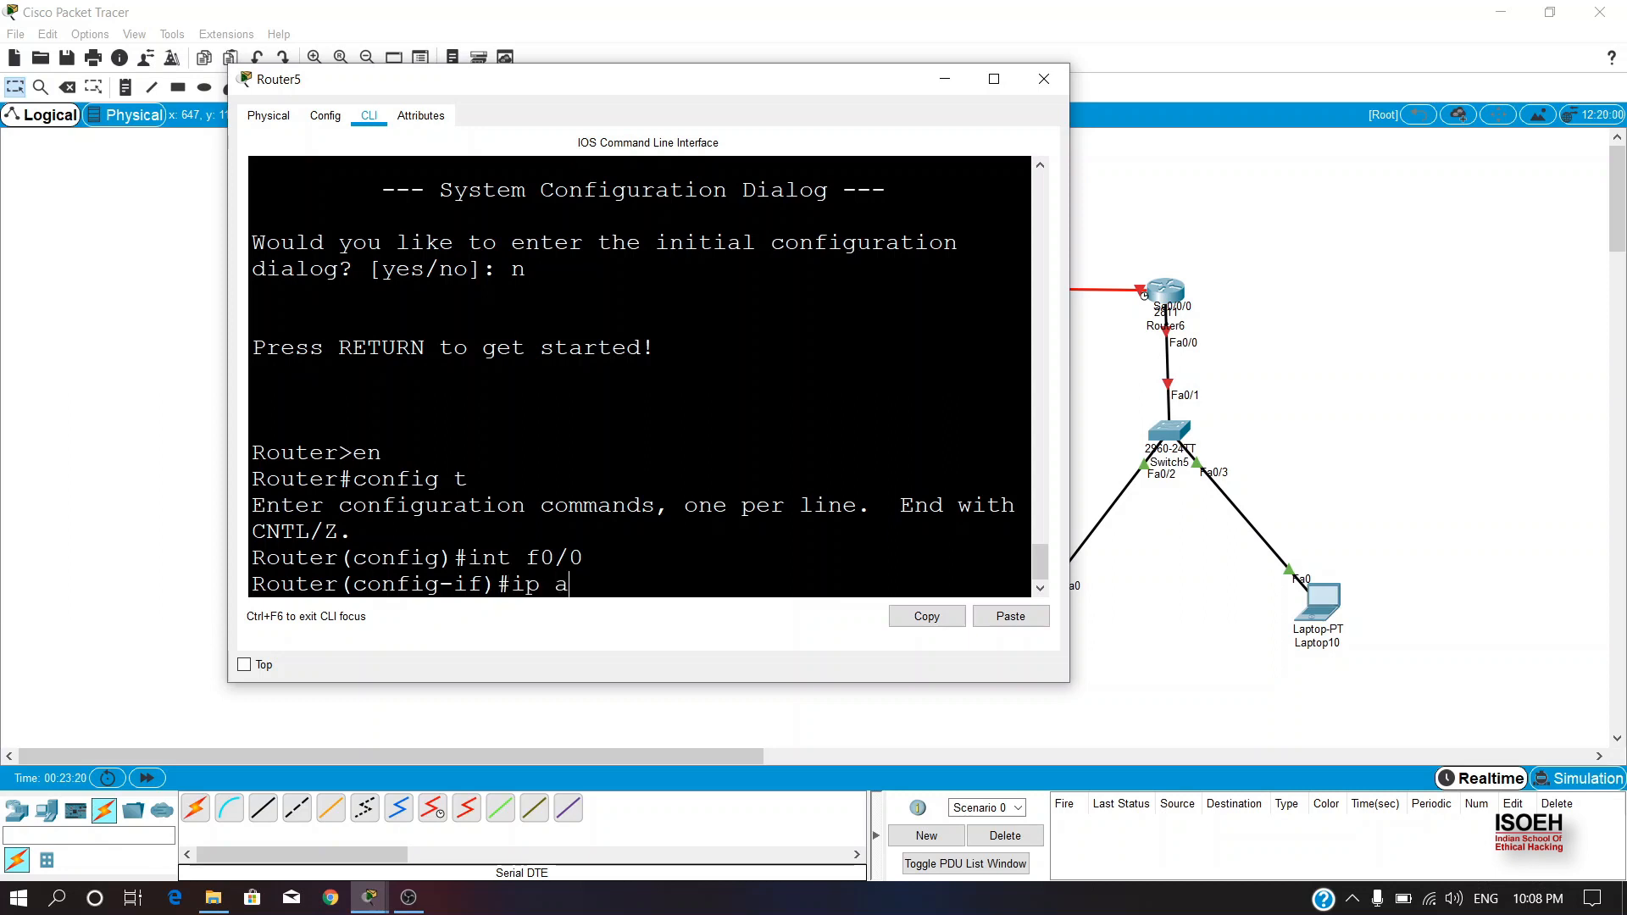
type("ip add 192.168.1.1 255.255.255.0")
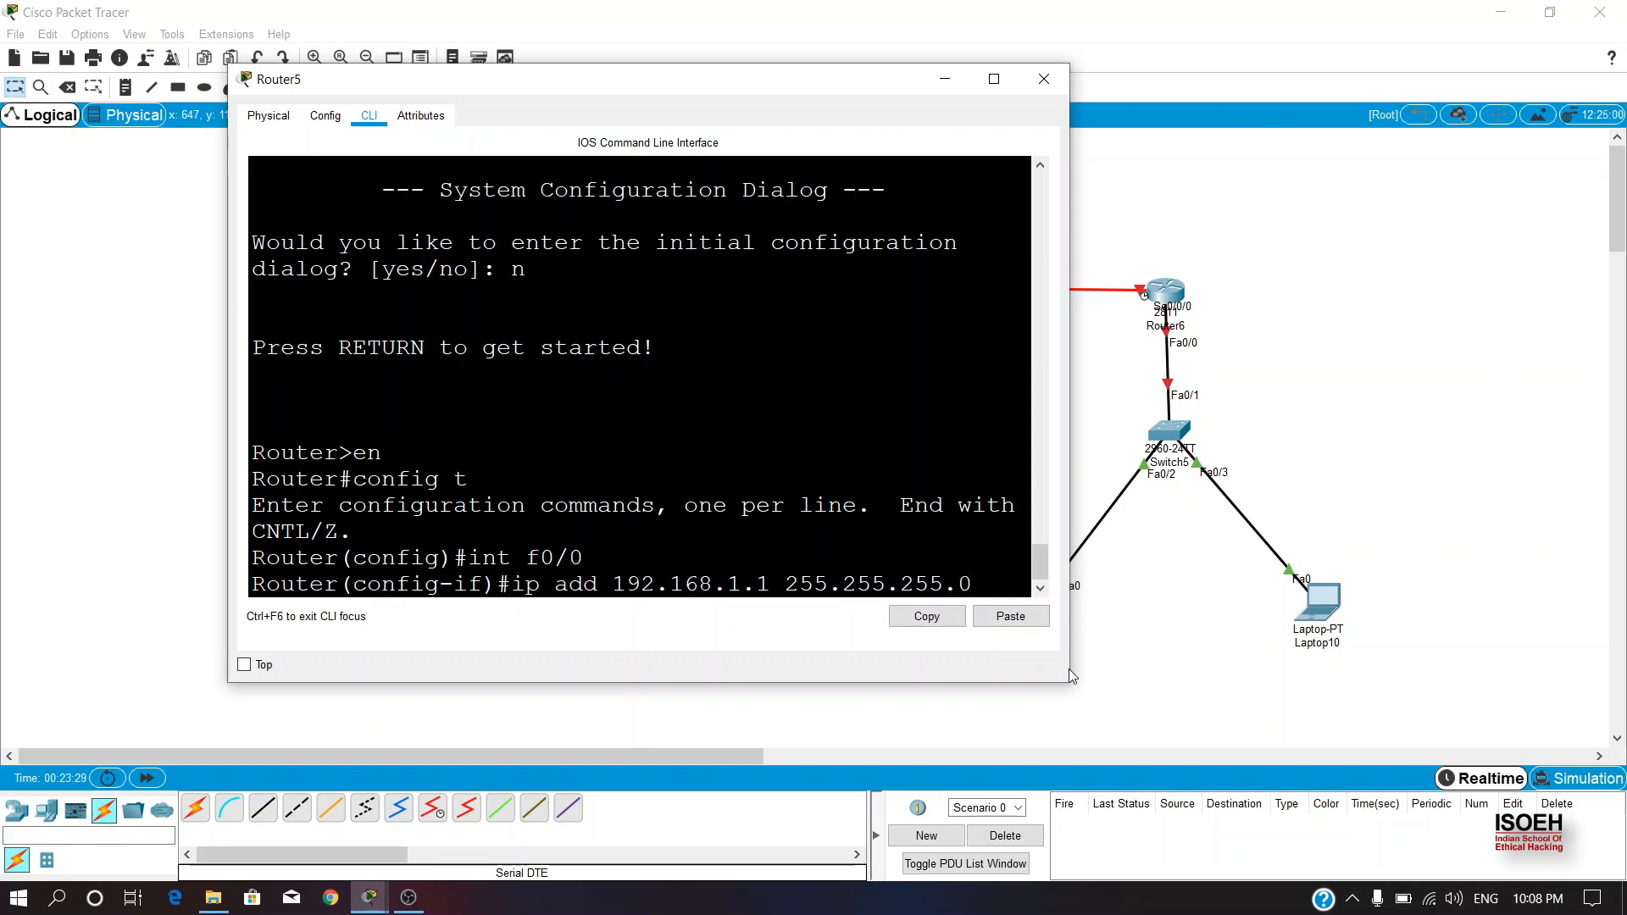
key("Return")
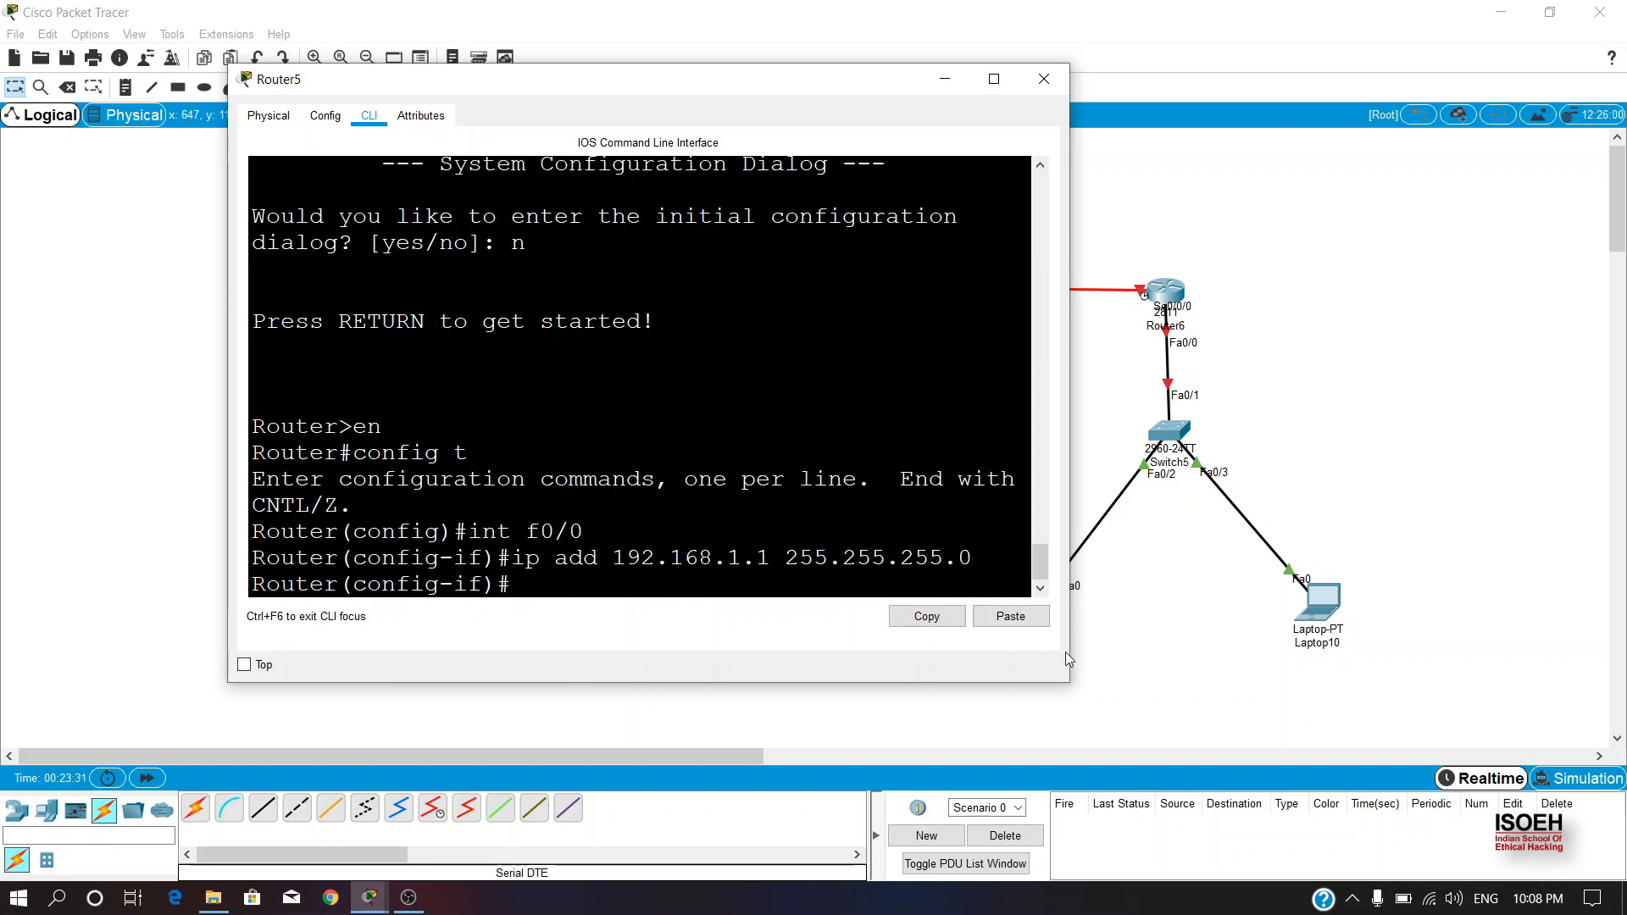
type("no shut")
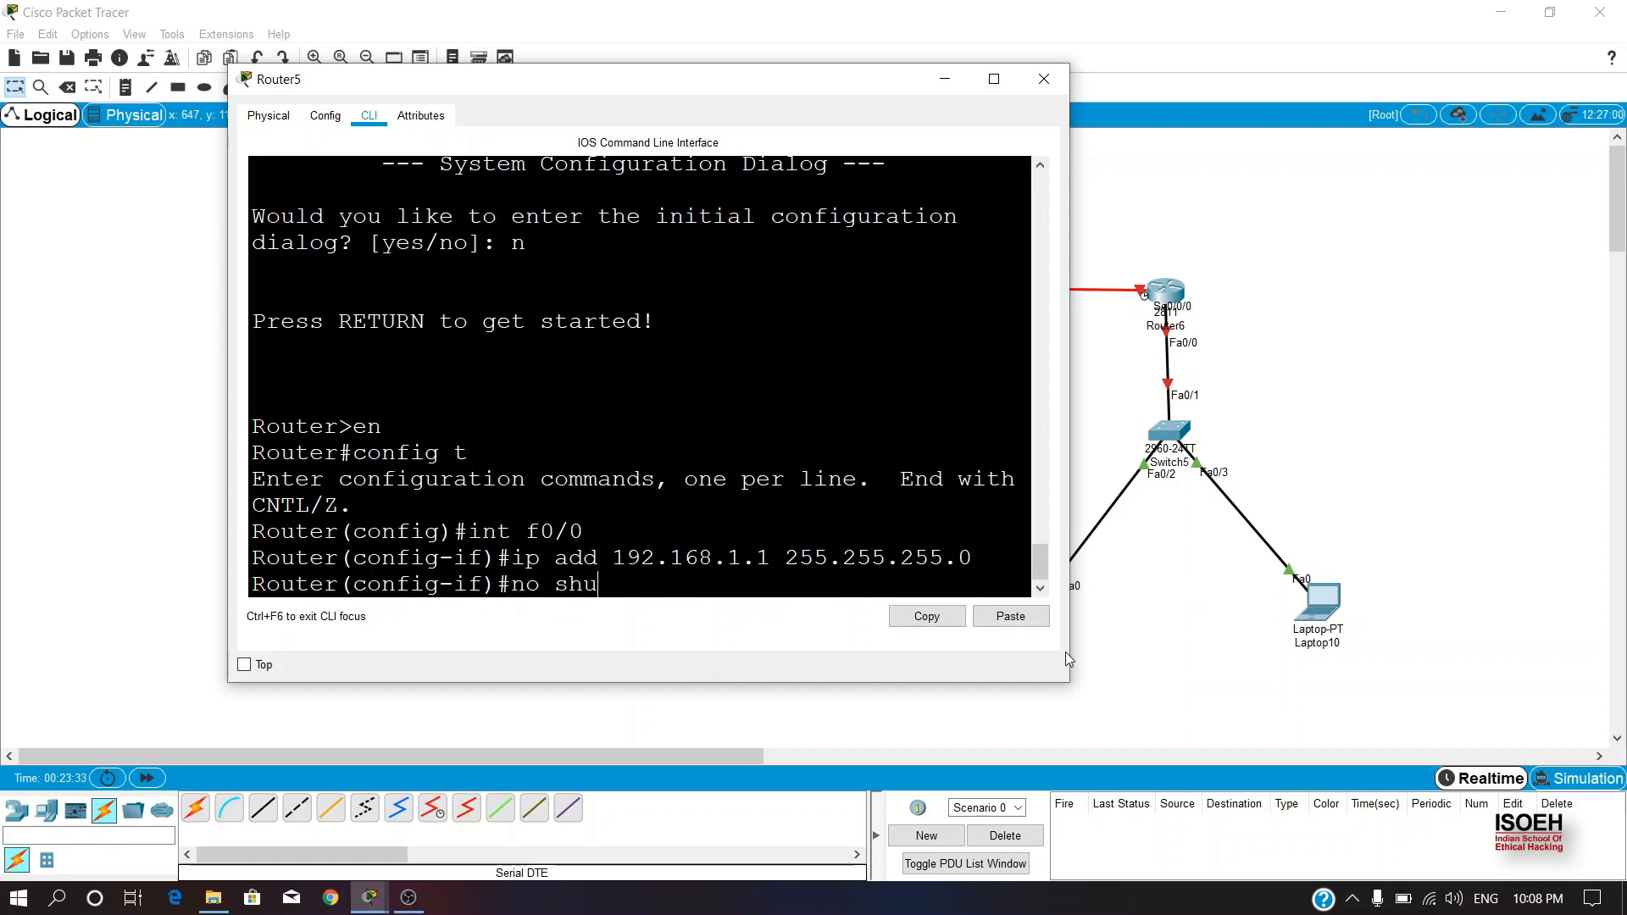
key("Return")
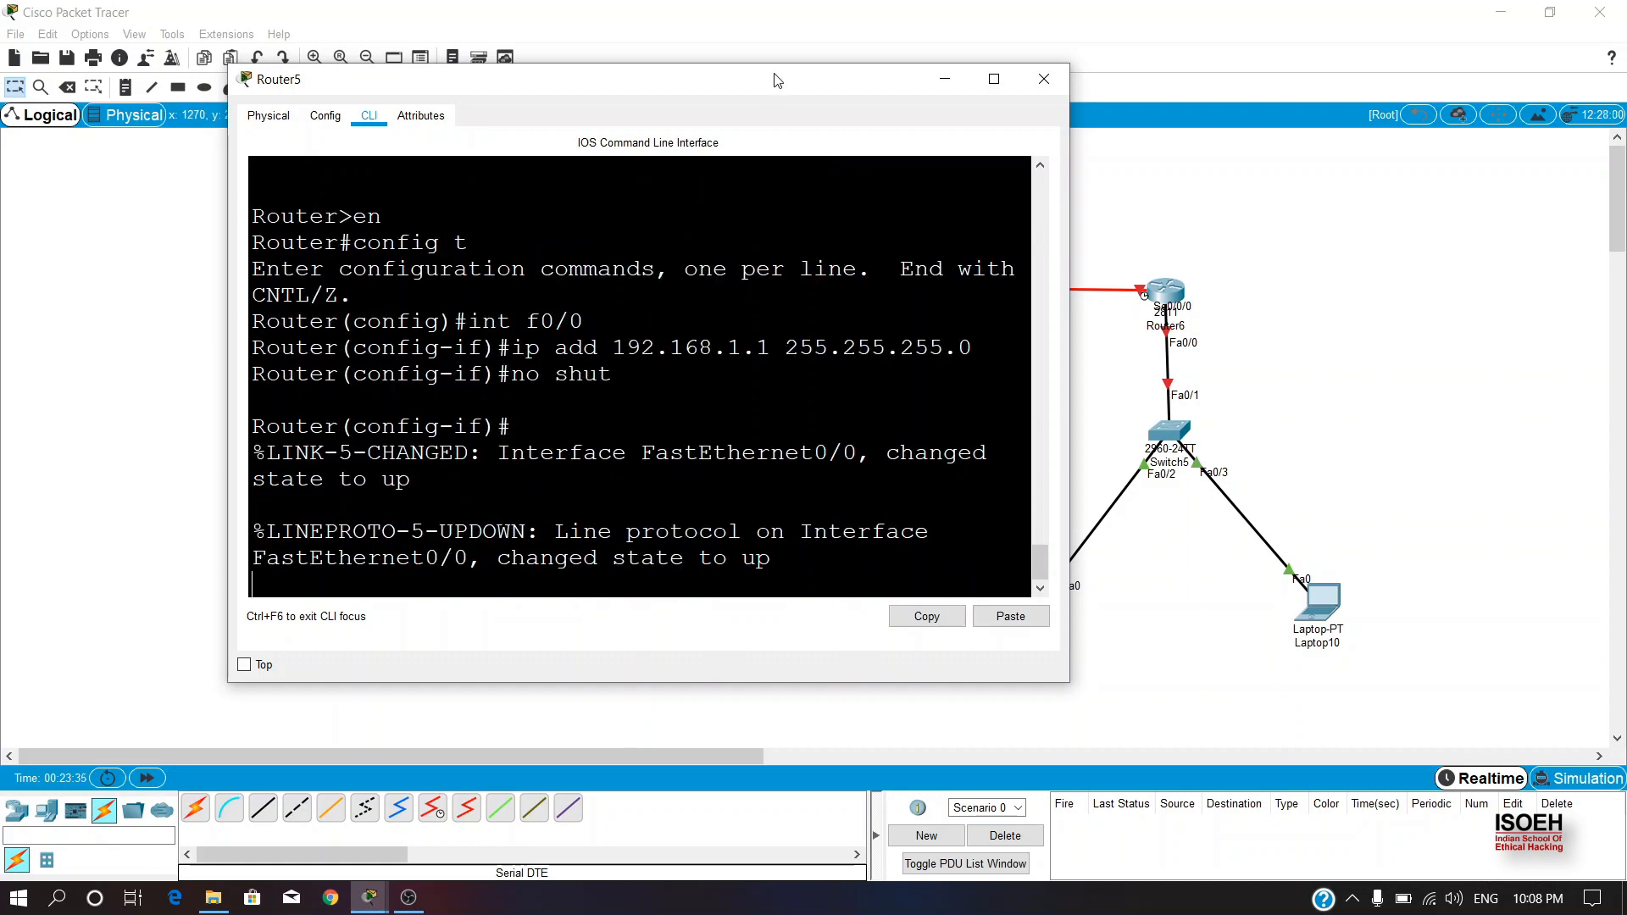
left_click_drag(774, 73, 1164, 79)
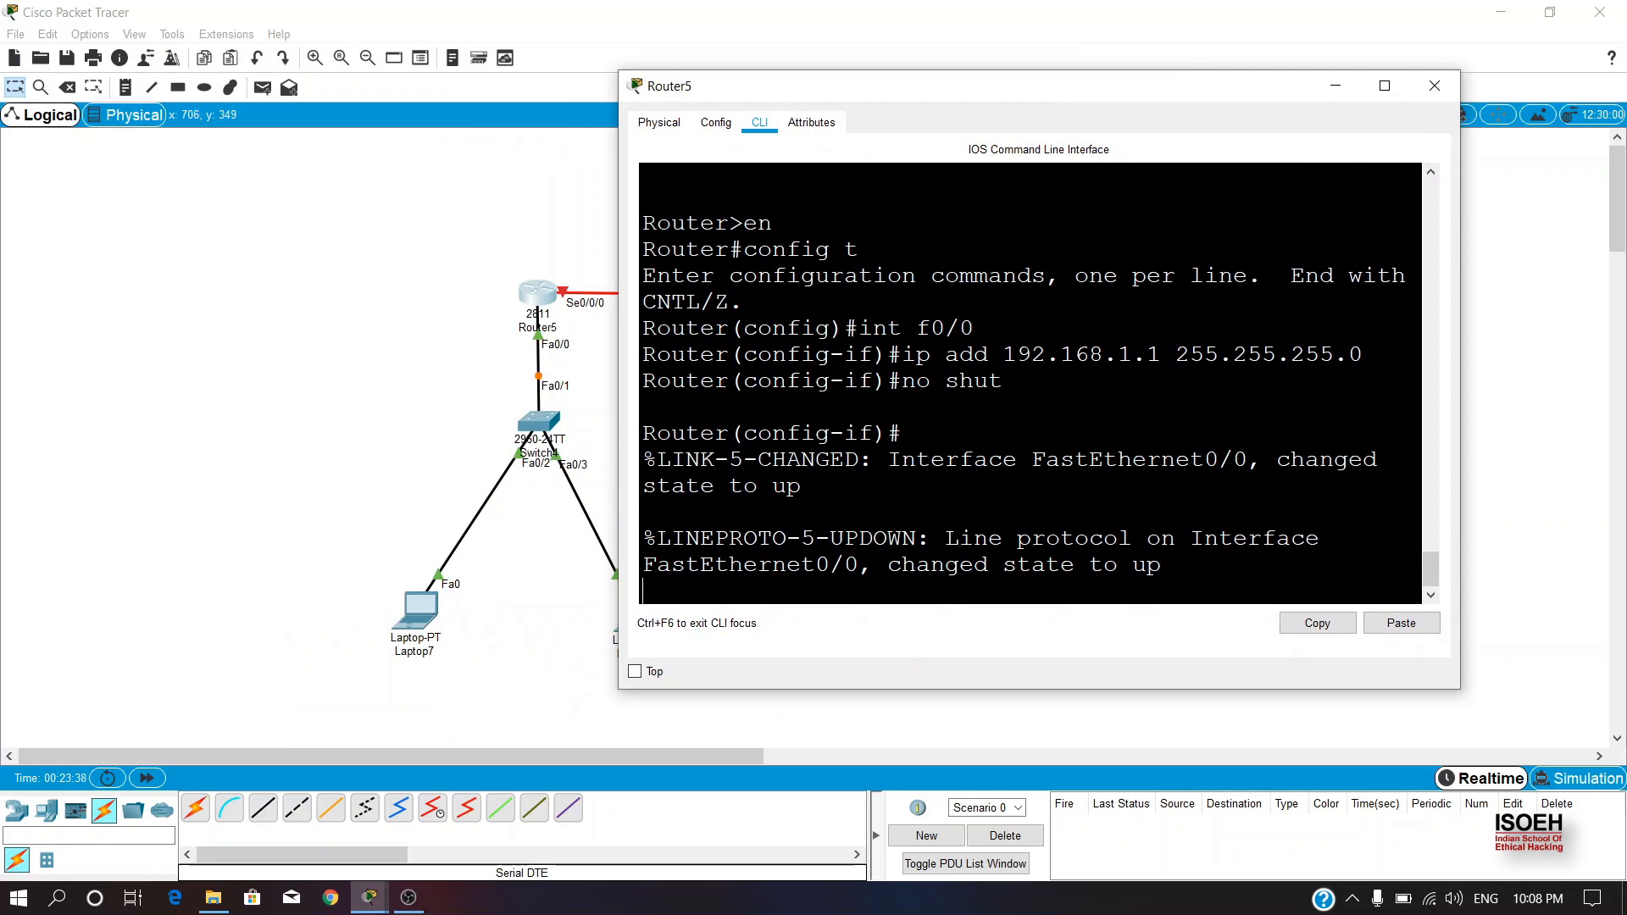
key("Return")
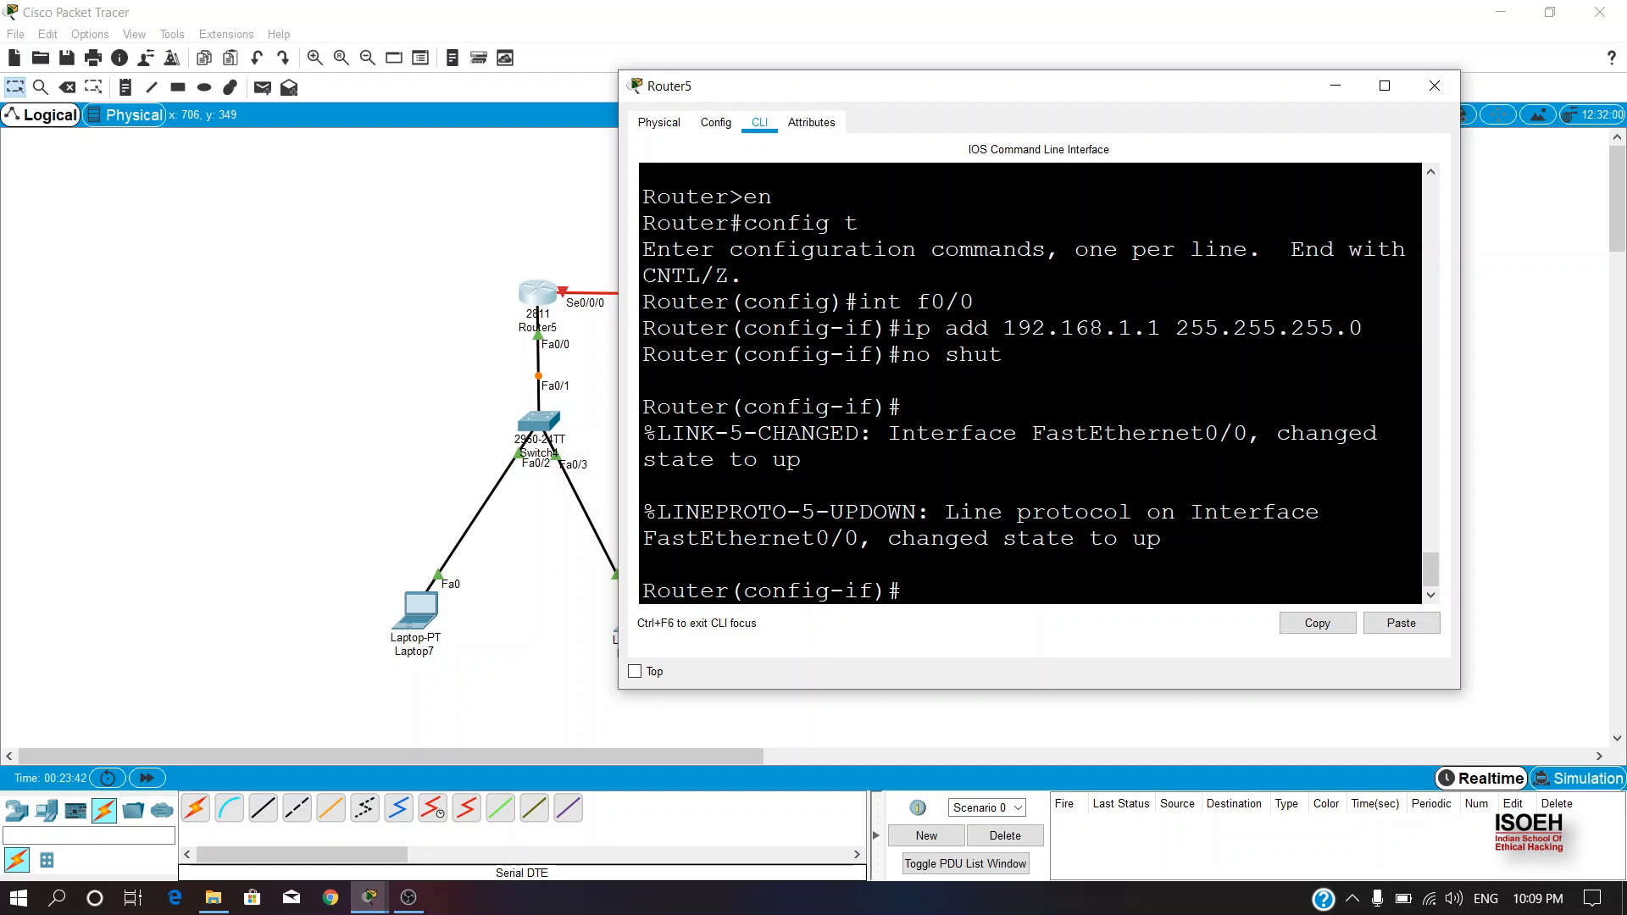
type("exit")
key("Return")
Assign 10.0.0.1 with mask 255.0.0.0 to Router5's interface se0/0/0, enable it with no shut, and exit interface configuration.
type("int se")
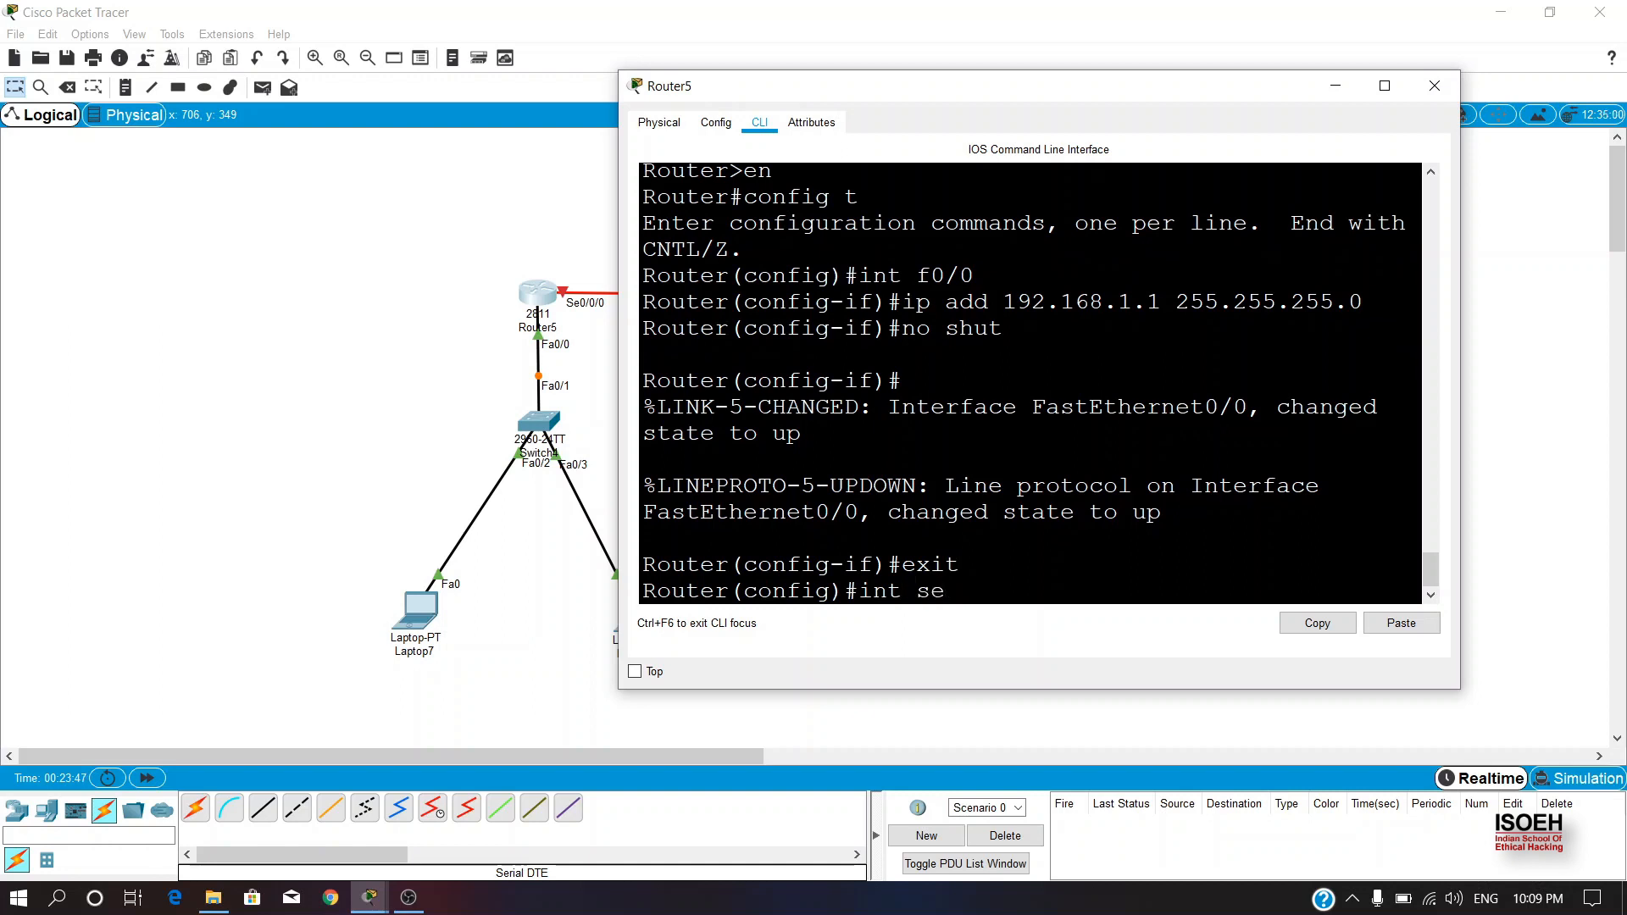
type("0/0/0")
key("Return")
type("ip add")
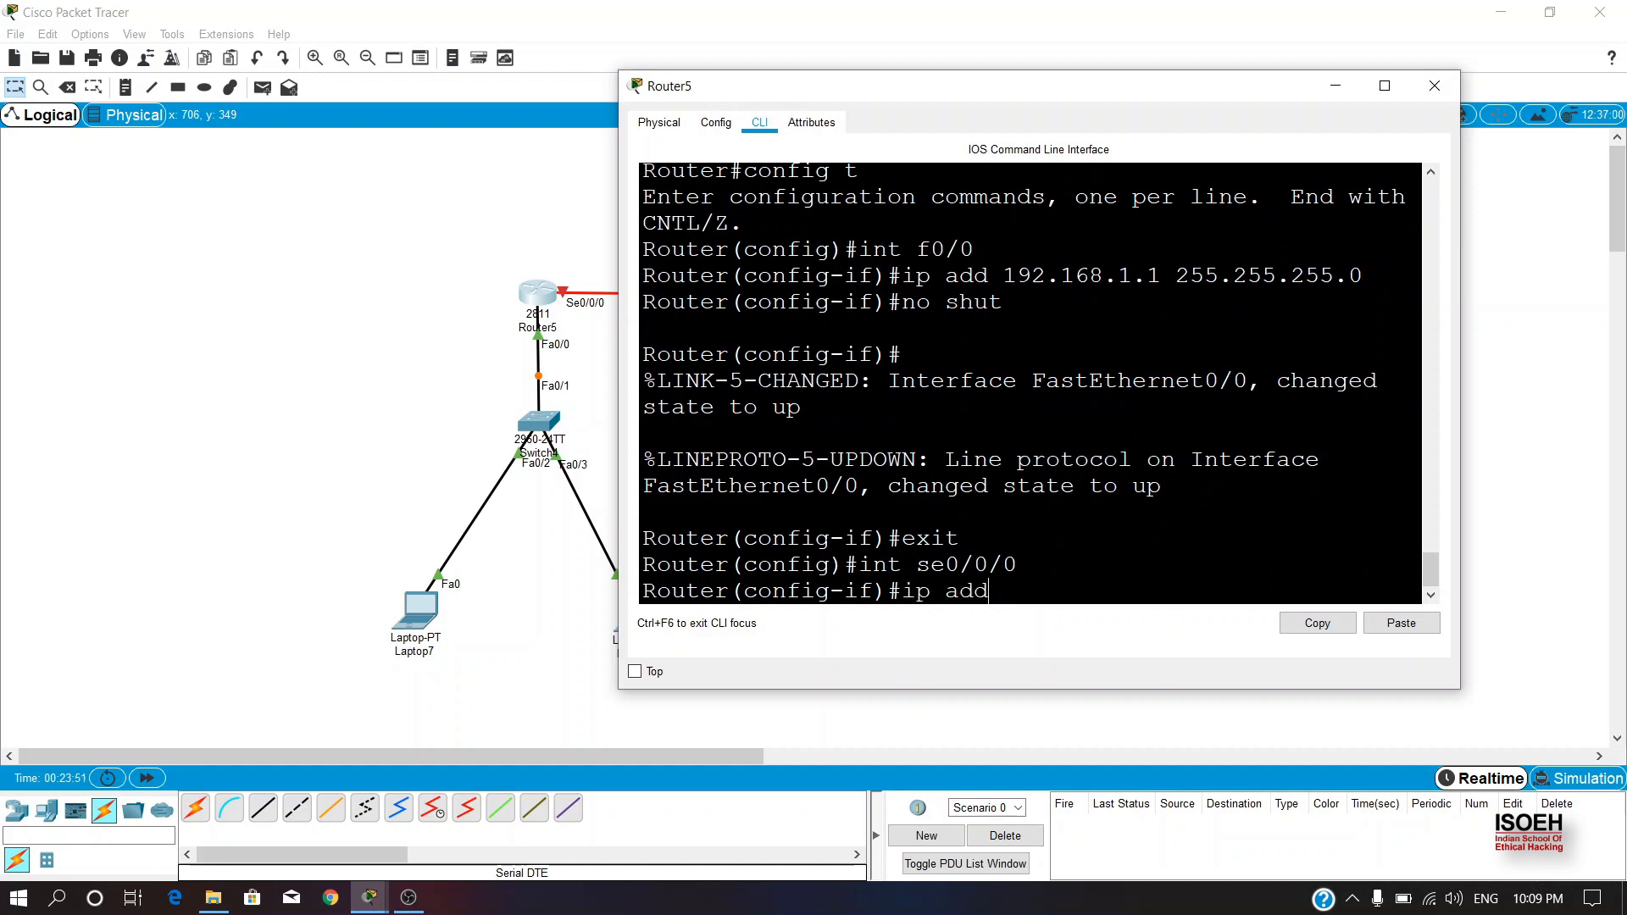
type(" 10.0.0.1 255.0.0.0")
key("Return")
type("no shut")
key("Return")
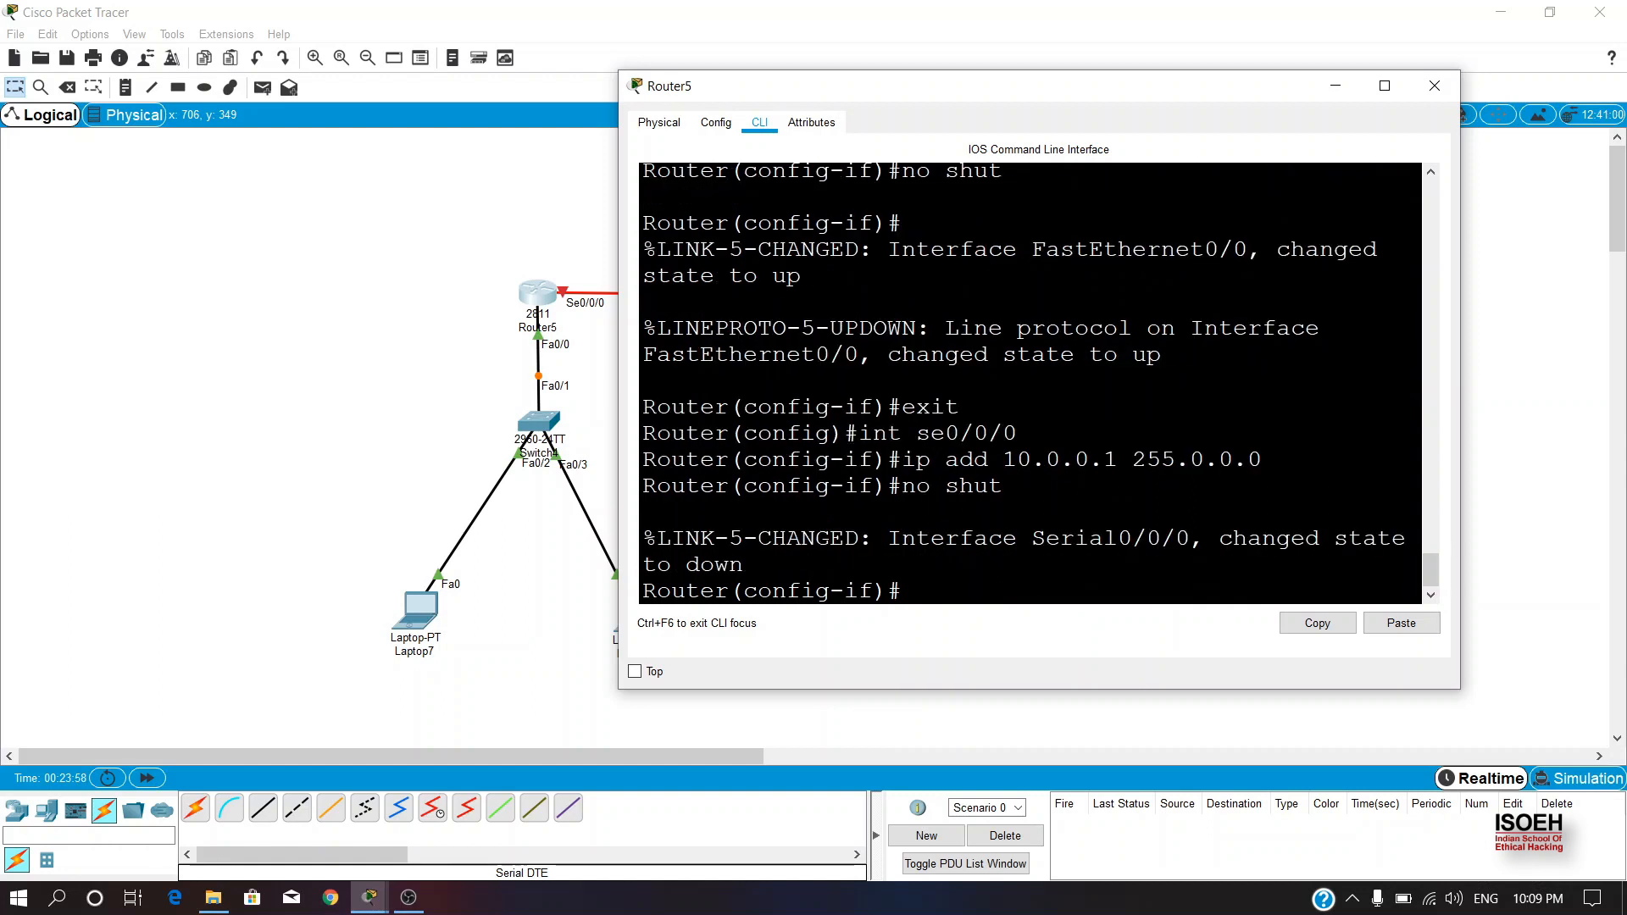
type("exit")
key("Return")
key("Return")
key("Return")
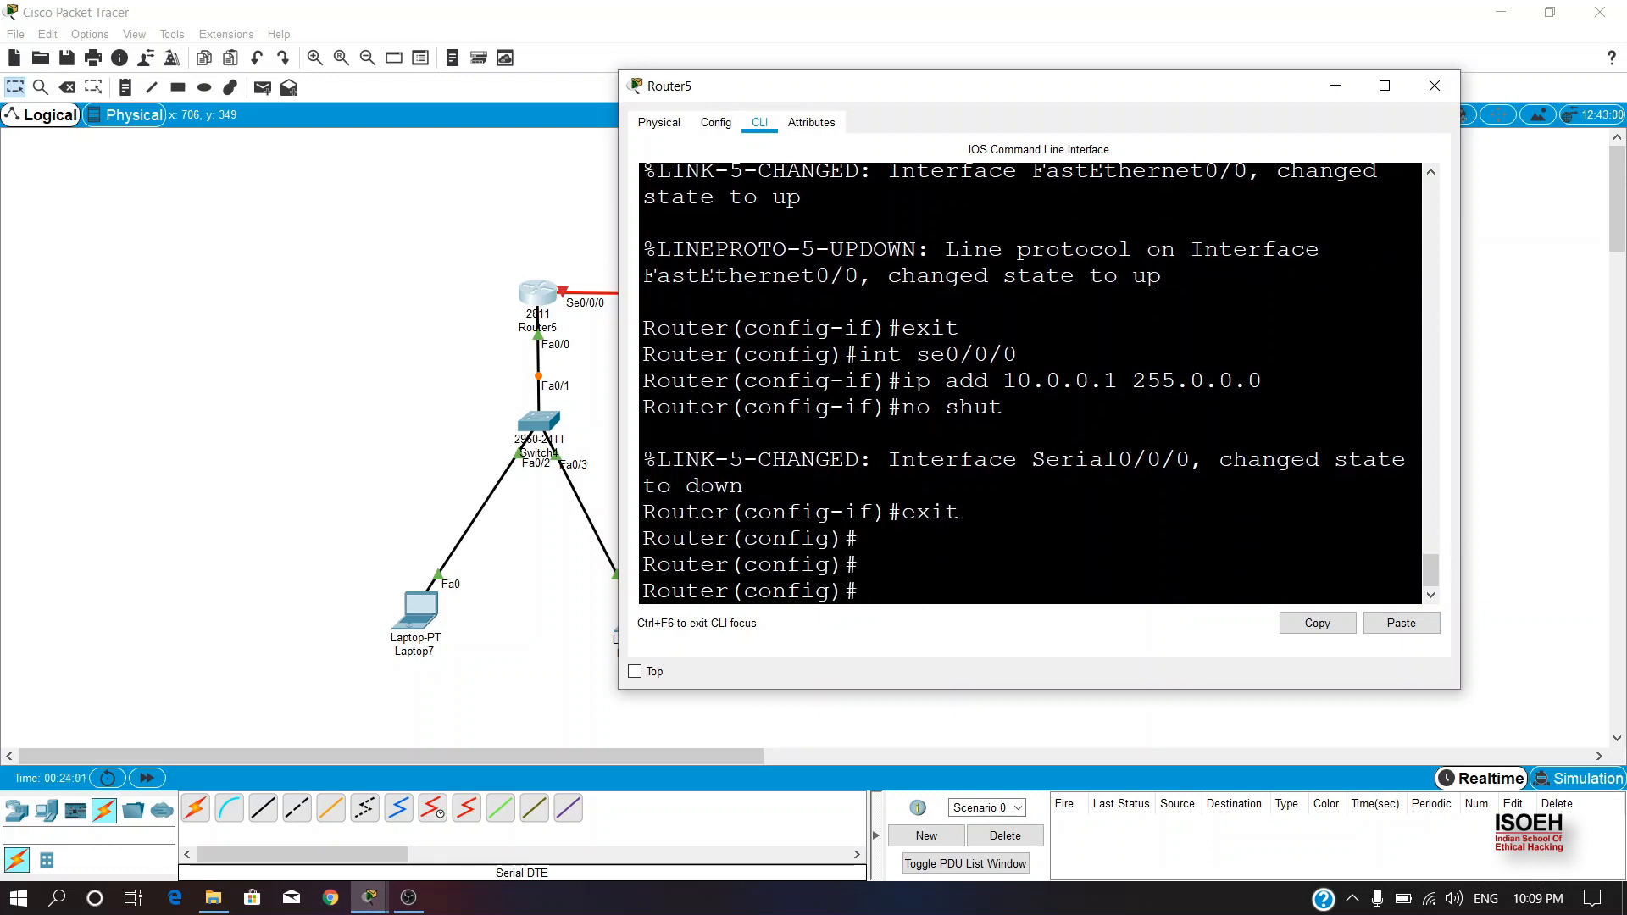
Create the DHCP pool ccna on Router5 for network 192.168.1.0 with mask 255.255.255.0.
type("ip dhcp pool ccna")
key("Return")
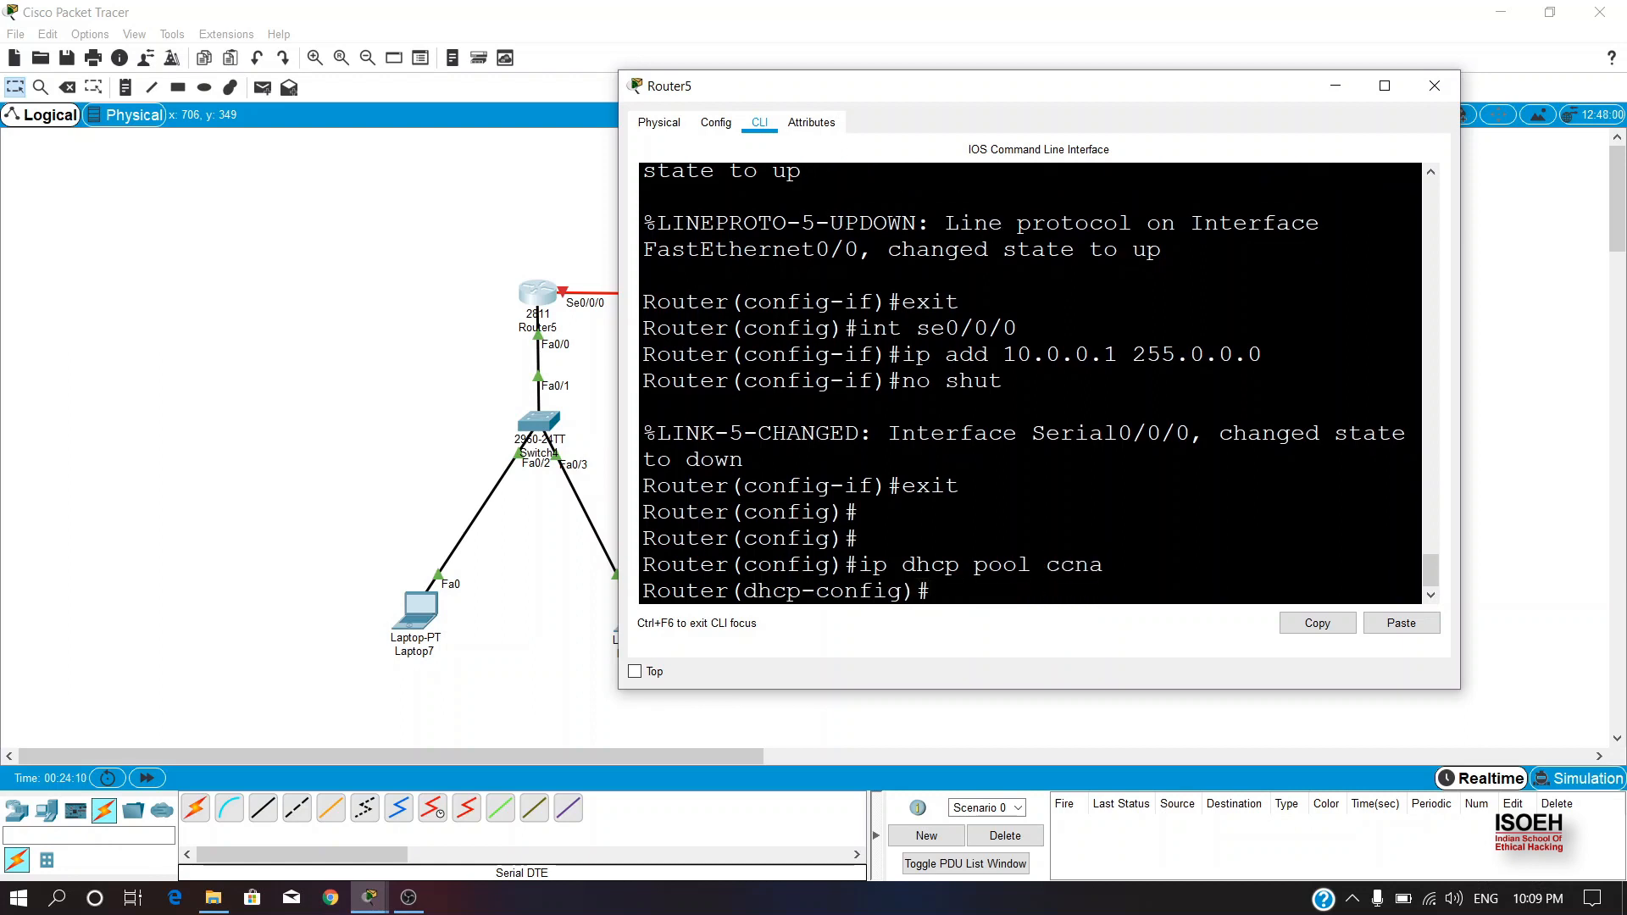
type("netwrok")
key("BackSpace")
key("BackSpace")
key("BackSpace")
type("ork 192.168.1.0")
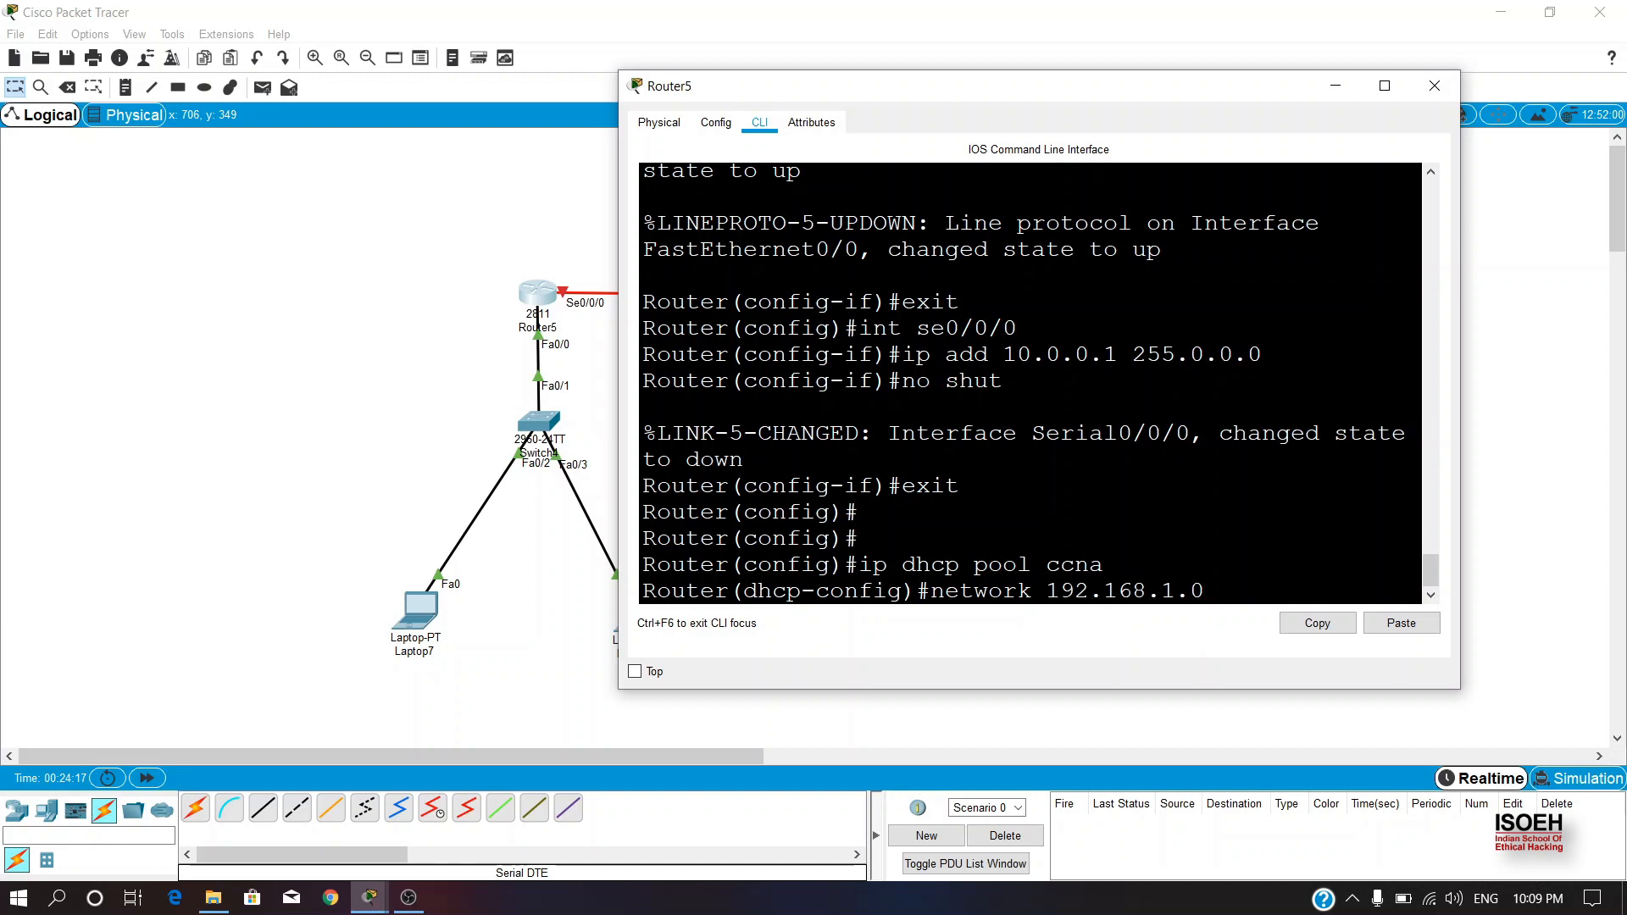
type(" 255.255.255.0")
key("Return")
Set the ccna pool's default-router to 192.168.1.1, exit DHCP configuration, and close Router5's window.
type("de")
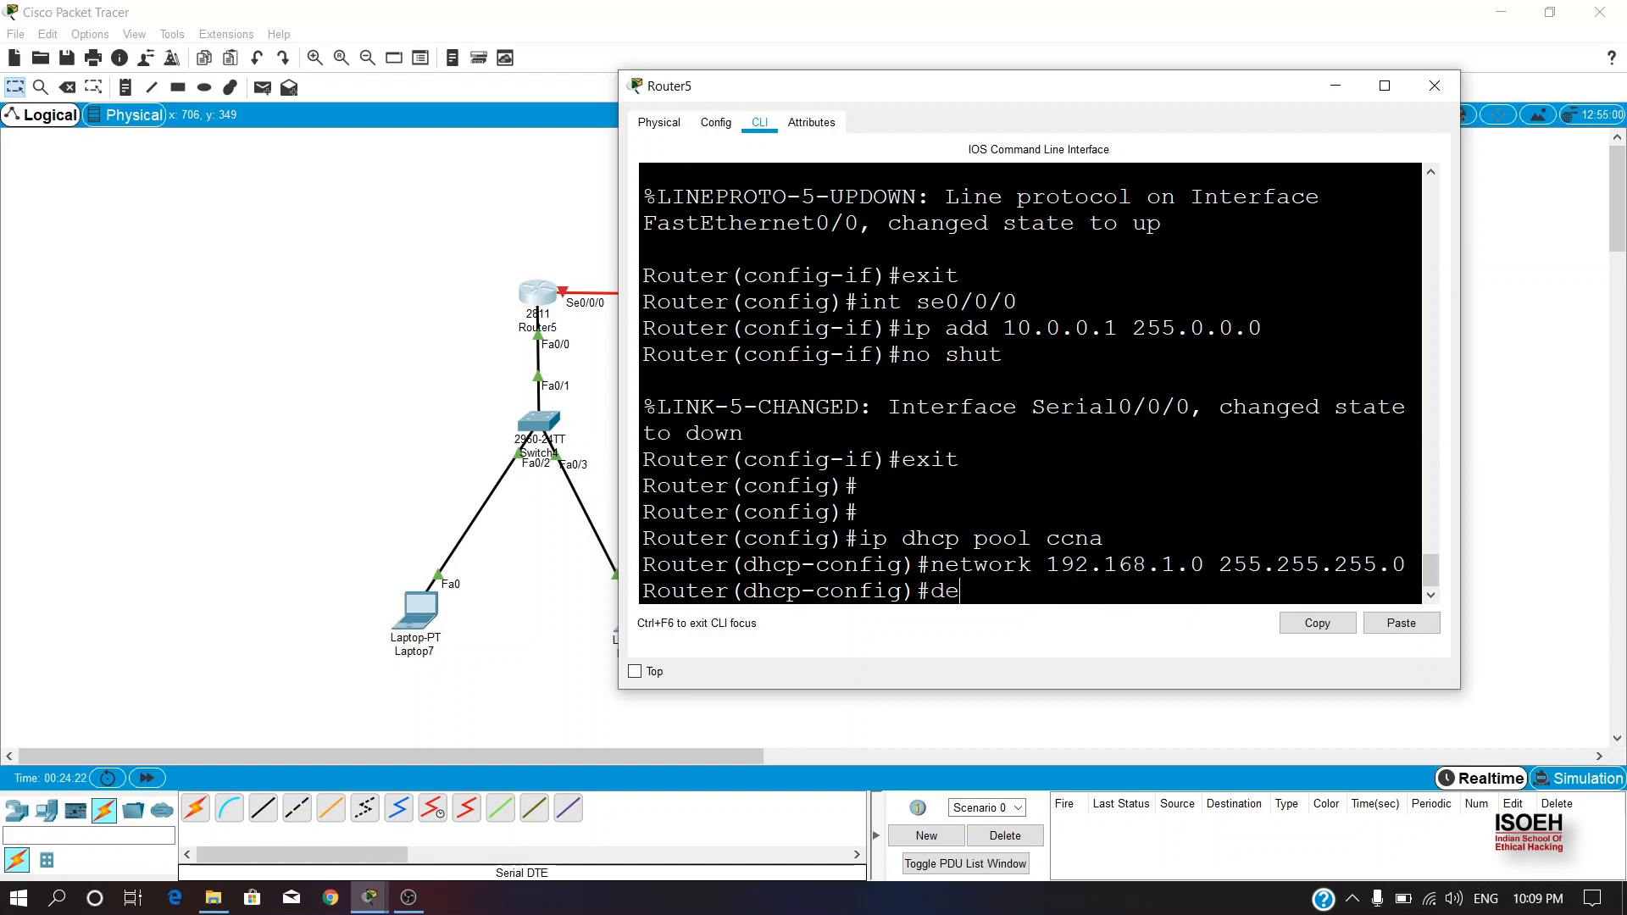
type("fault-router")
type("192.16")
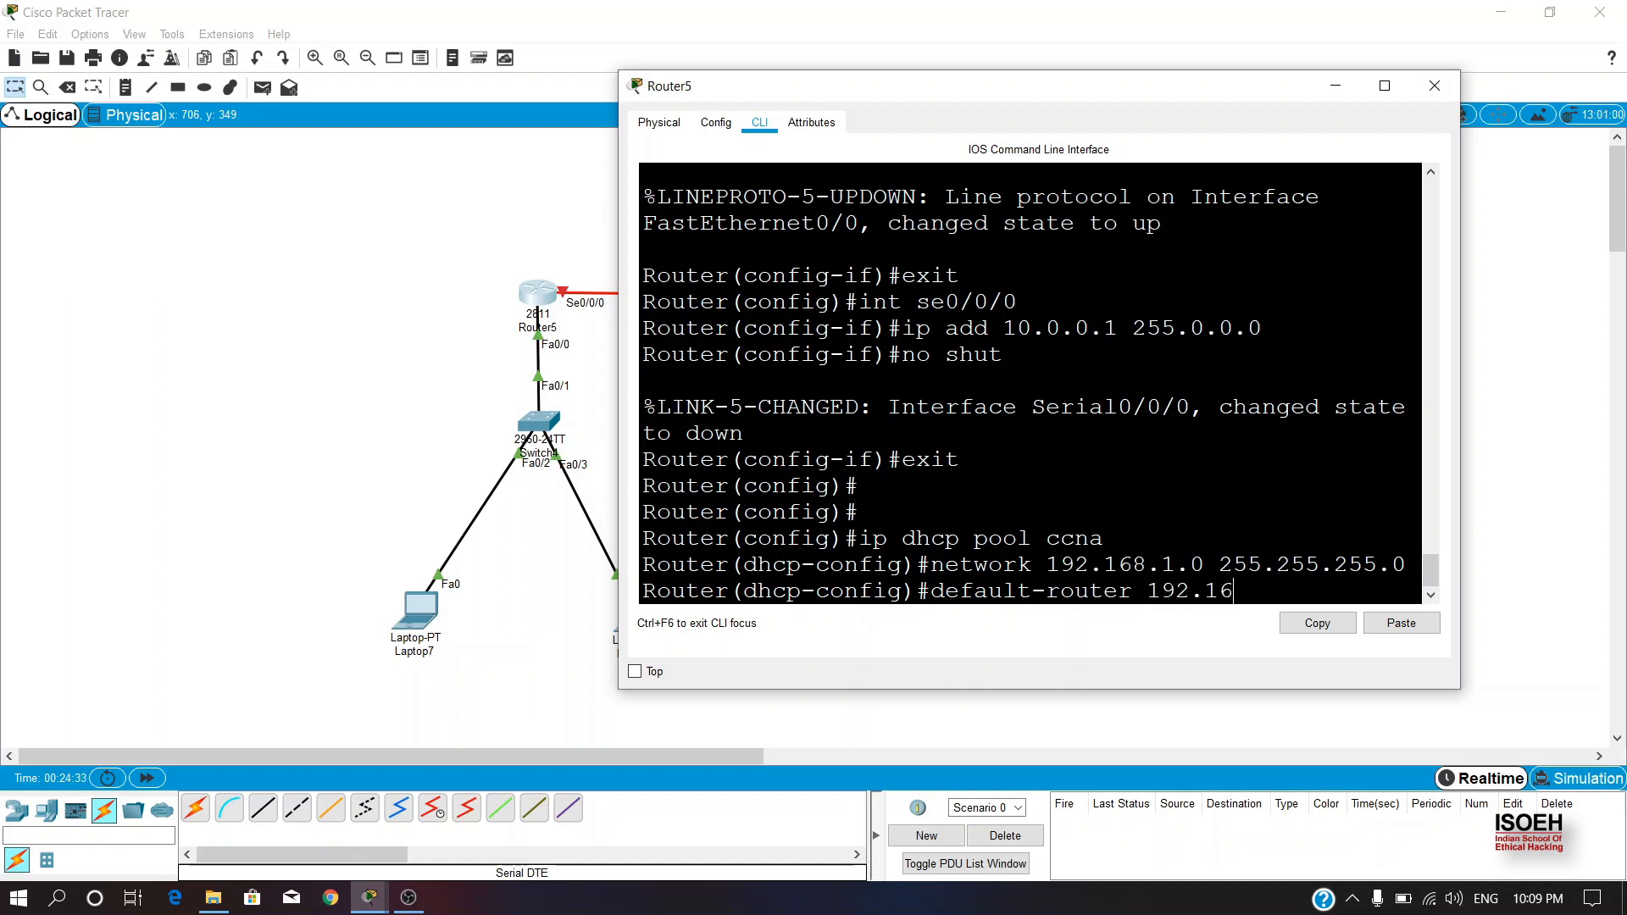
type("8.1")
key("Return")
type("exit")
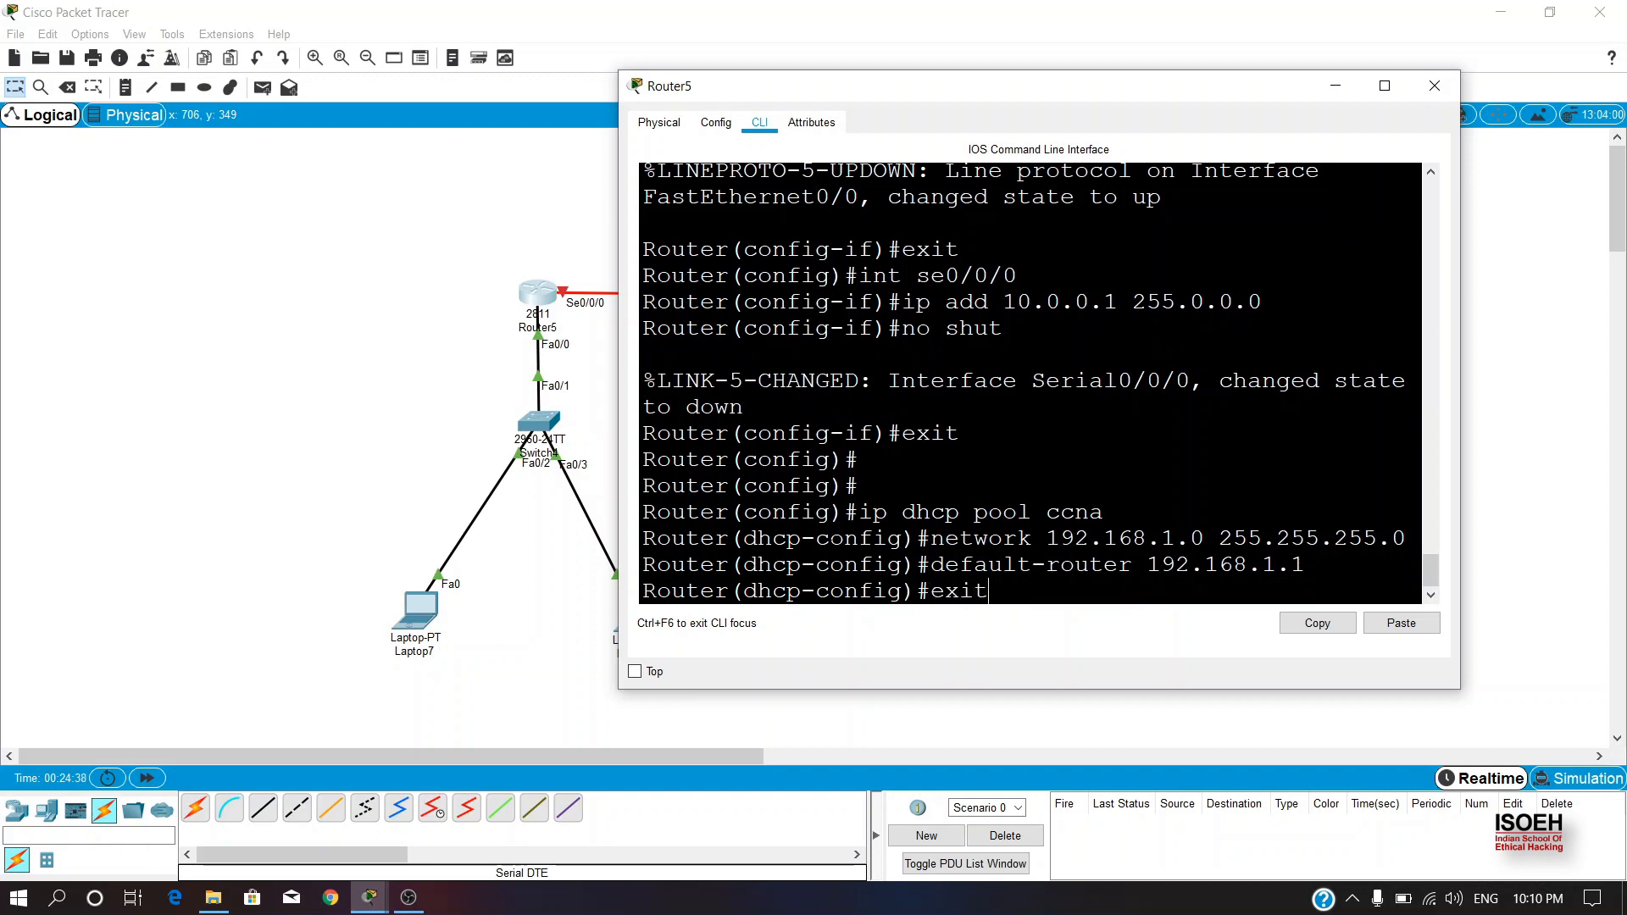
key("Return")
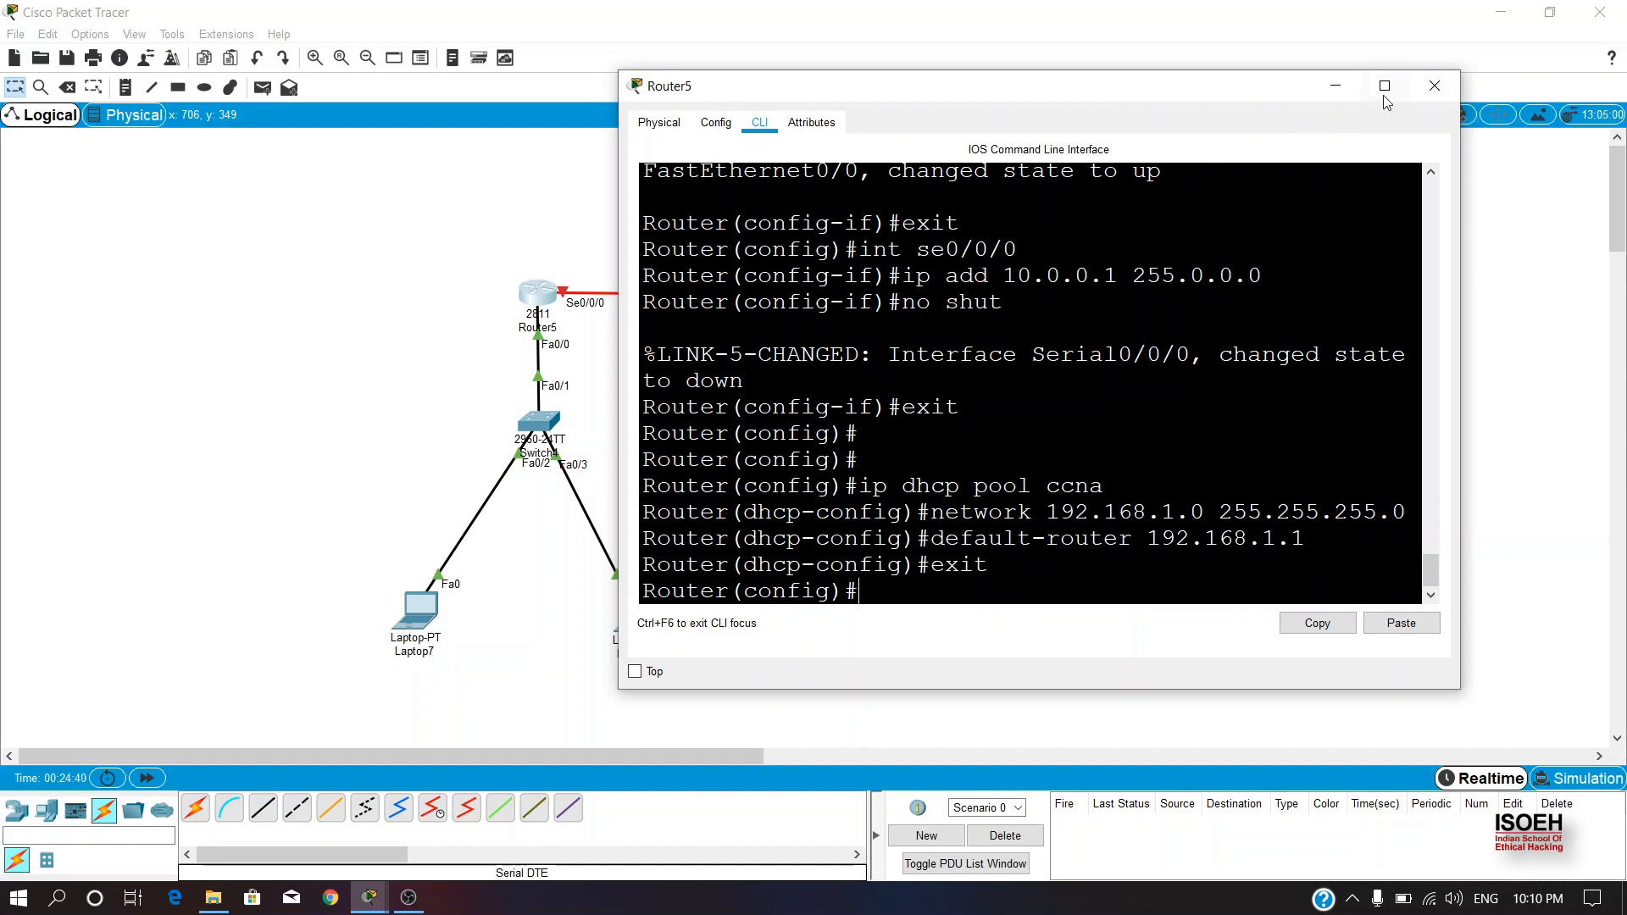
left_click(1435, 86)
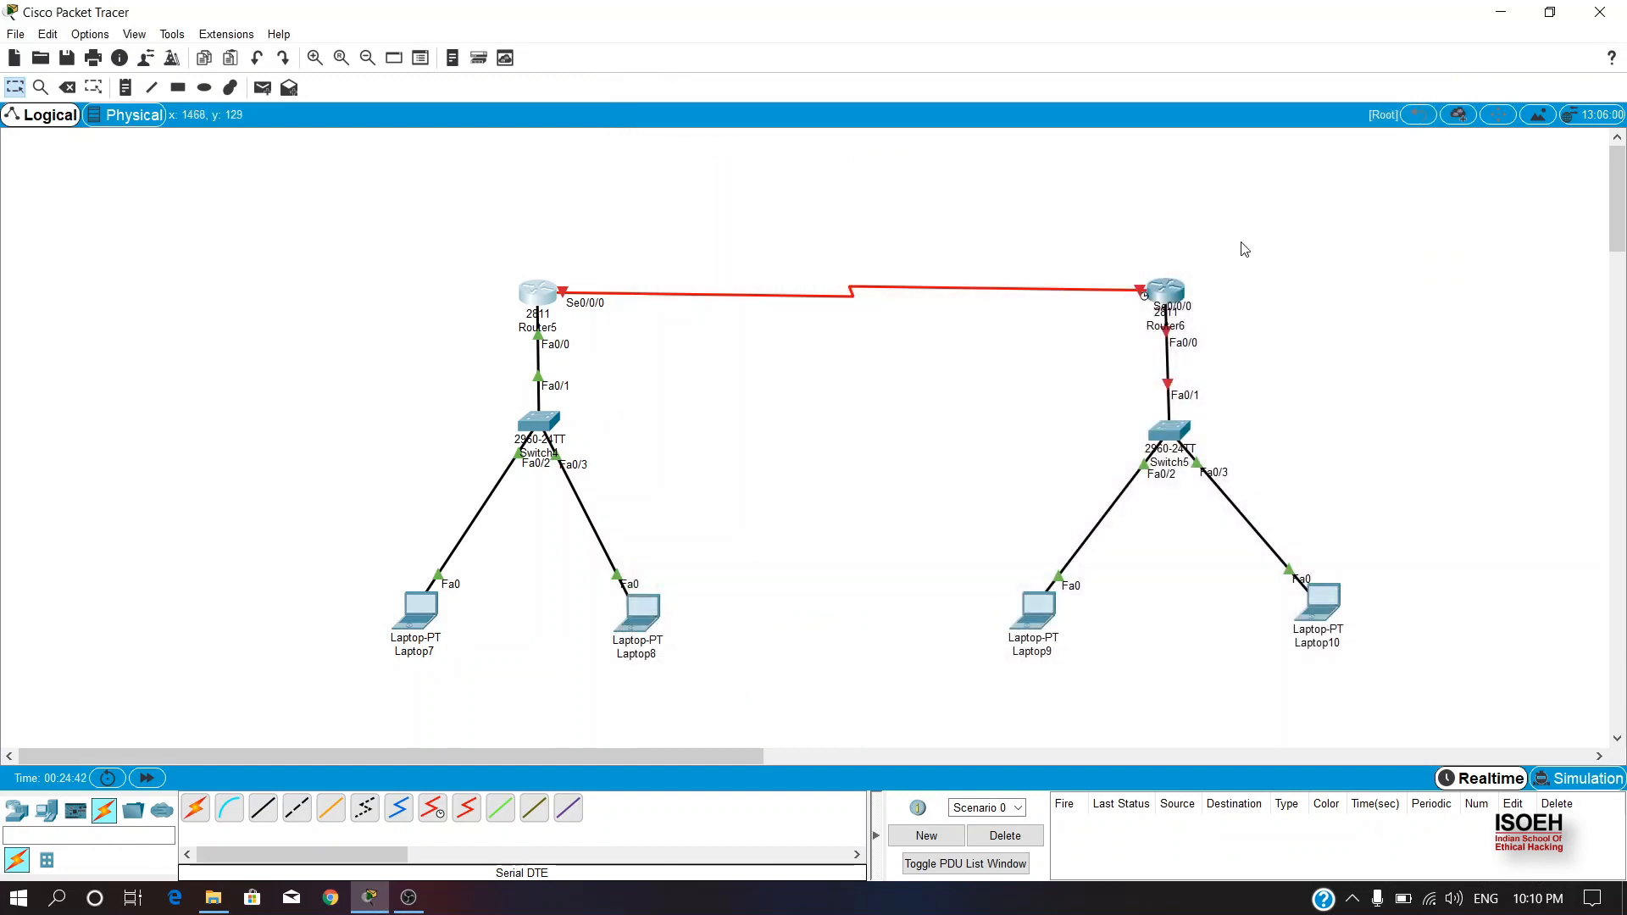
Open Router6's command line, decline the initial configuration dialog, and enter global configuration mode with en and config t.
left_click(1168, 292)
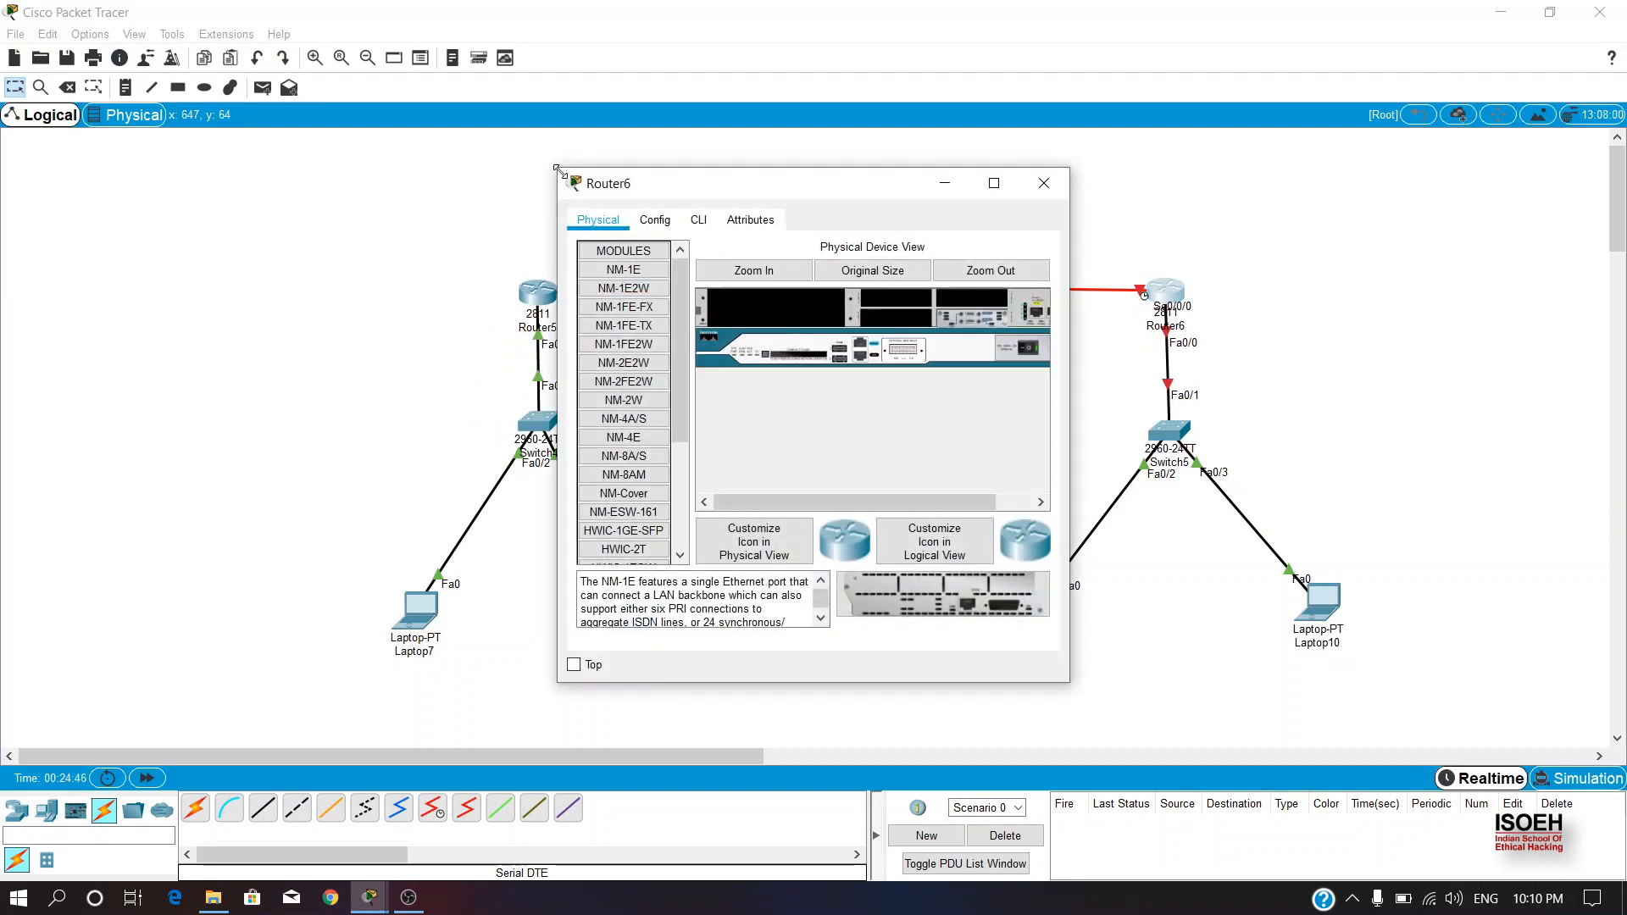
left_click_drag(558, 174, 205, 21)
left_click(343, 69)
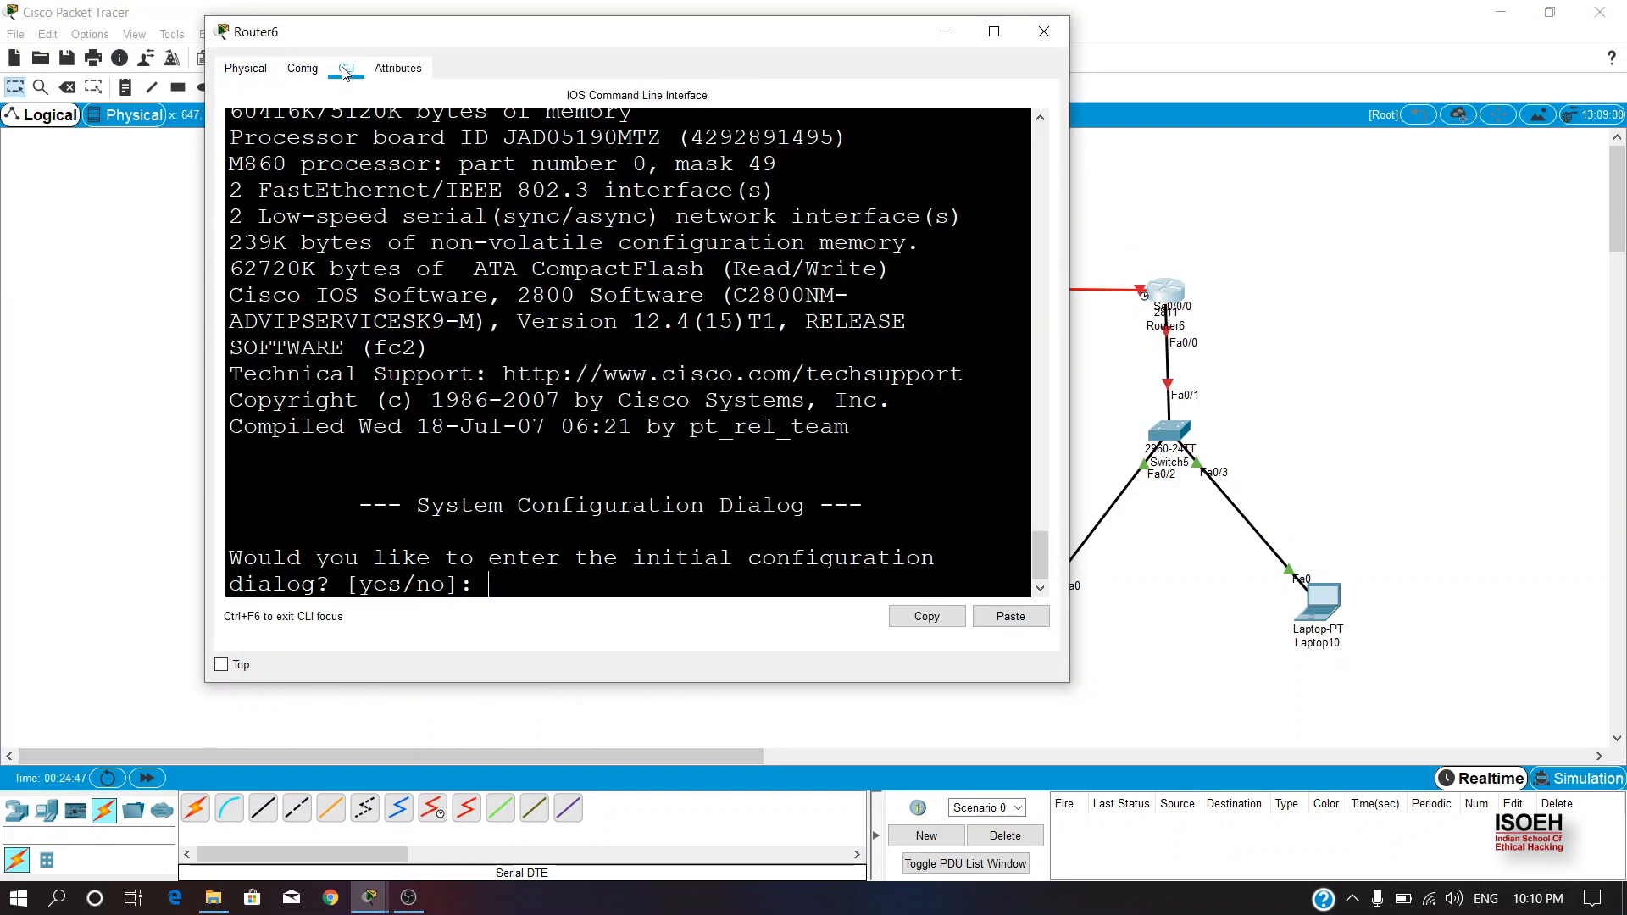
type("n")
key("Return")
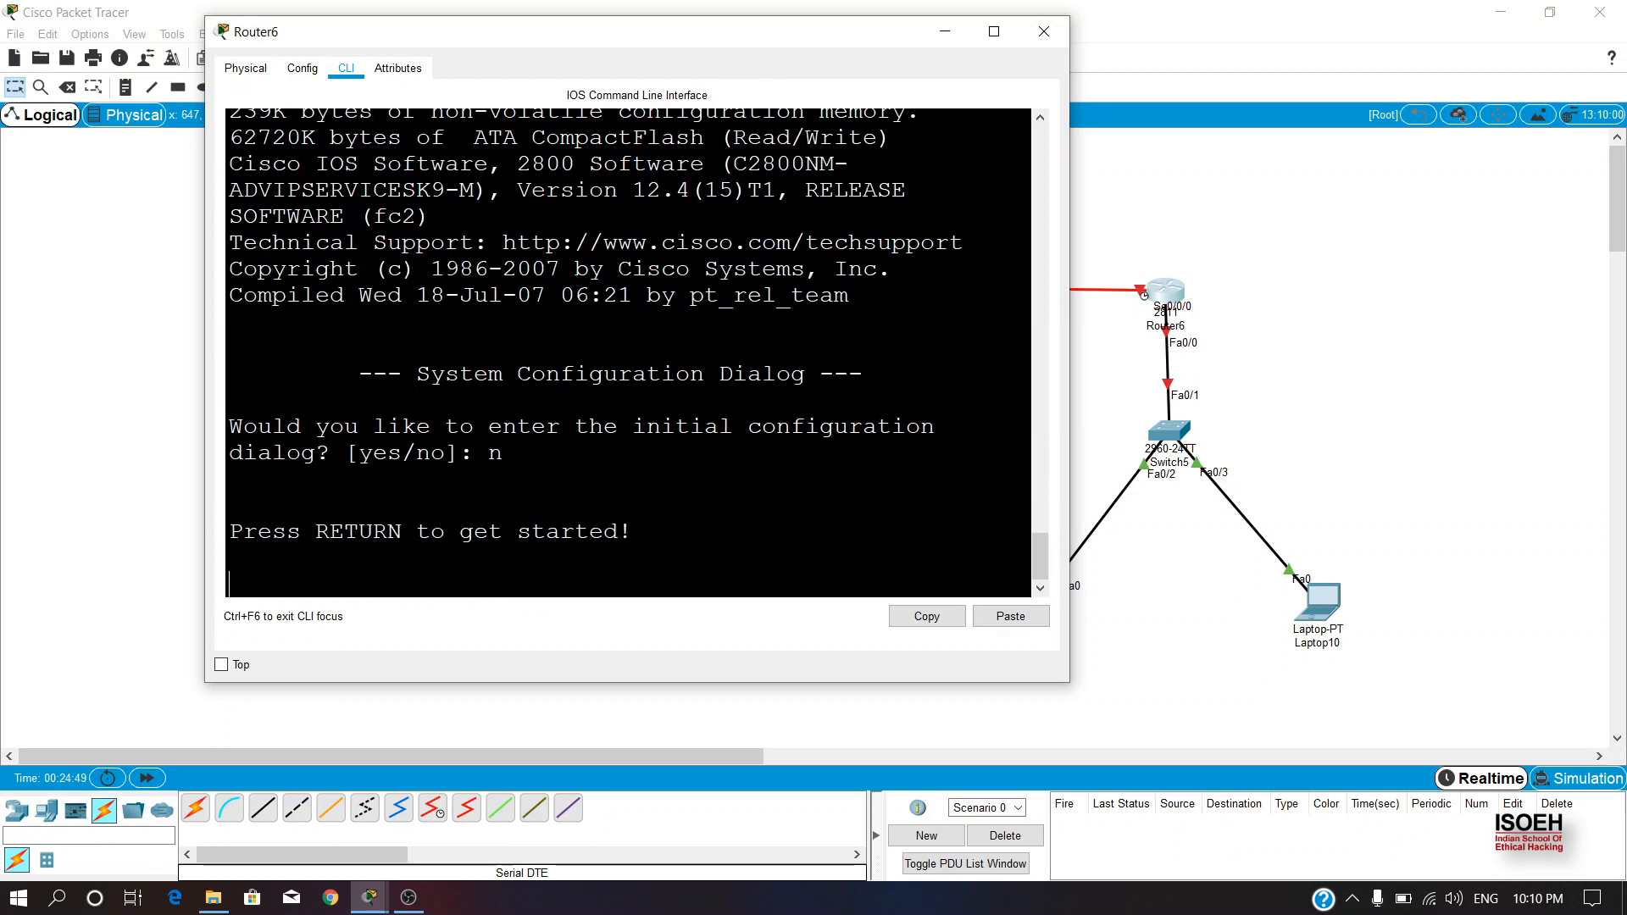
key("Return")
type("en")
key("Return")
type("config t")
key("Return")
Assign 192.168.2.1 with mask 255.255.255.0 to Router6's interface f0/0, enable it with no shut, and exit interface configuration.
type("int f0/0")
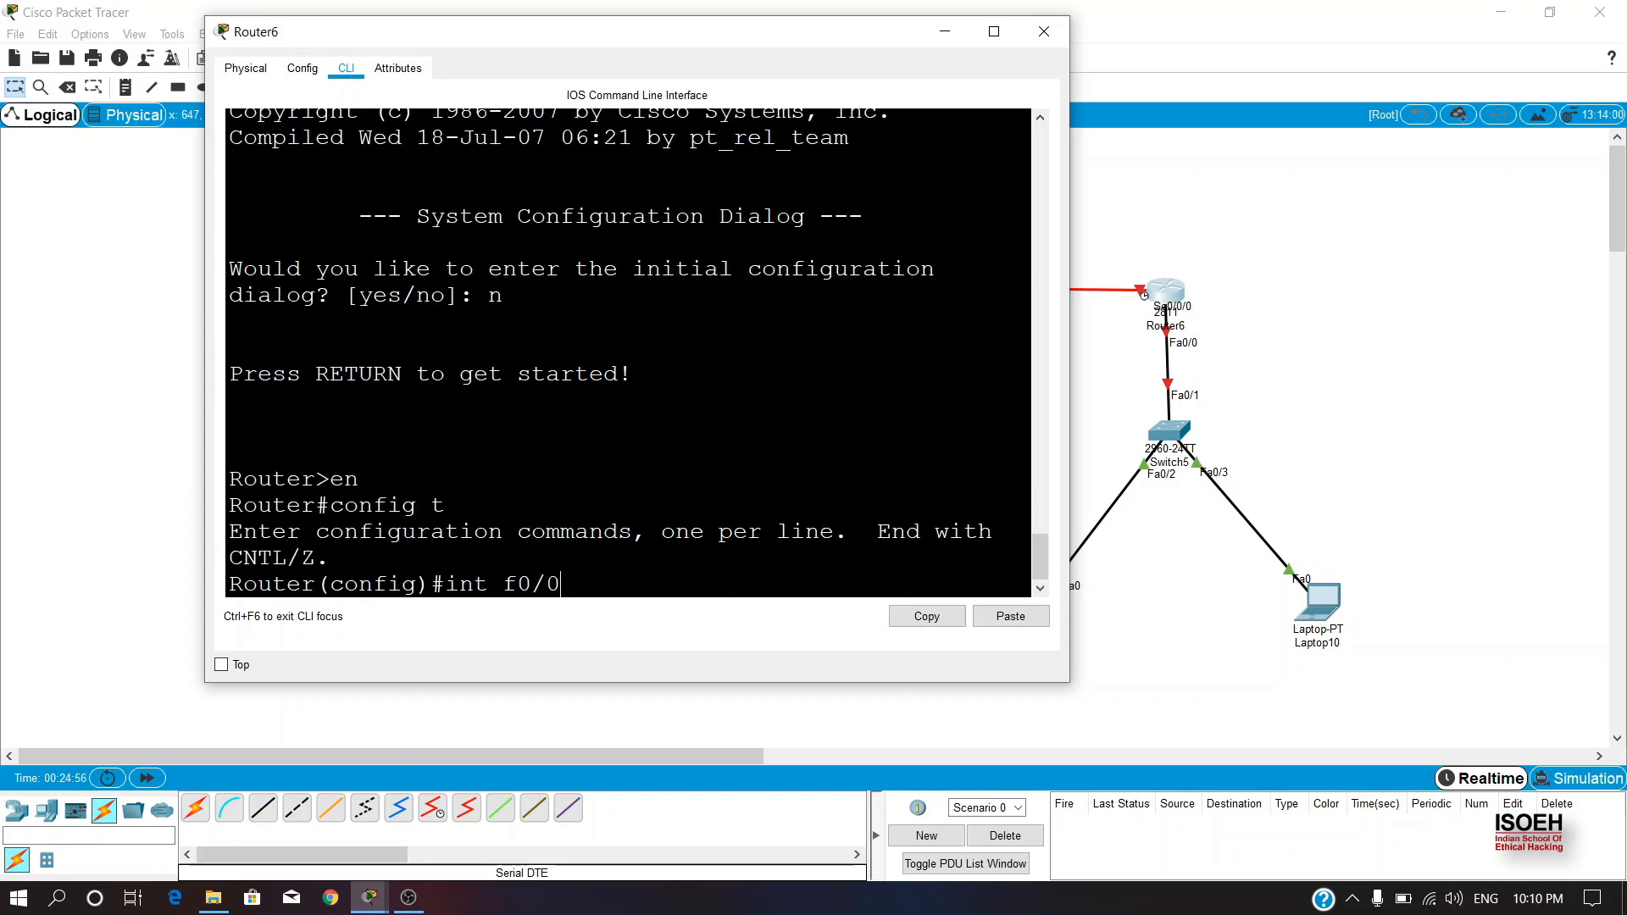
key("Return")
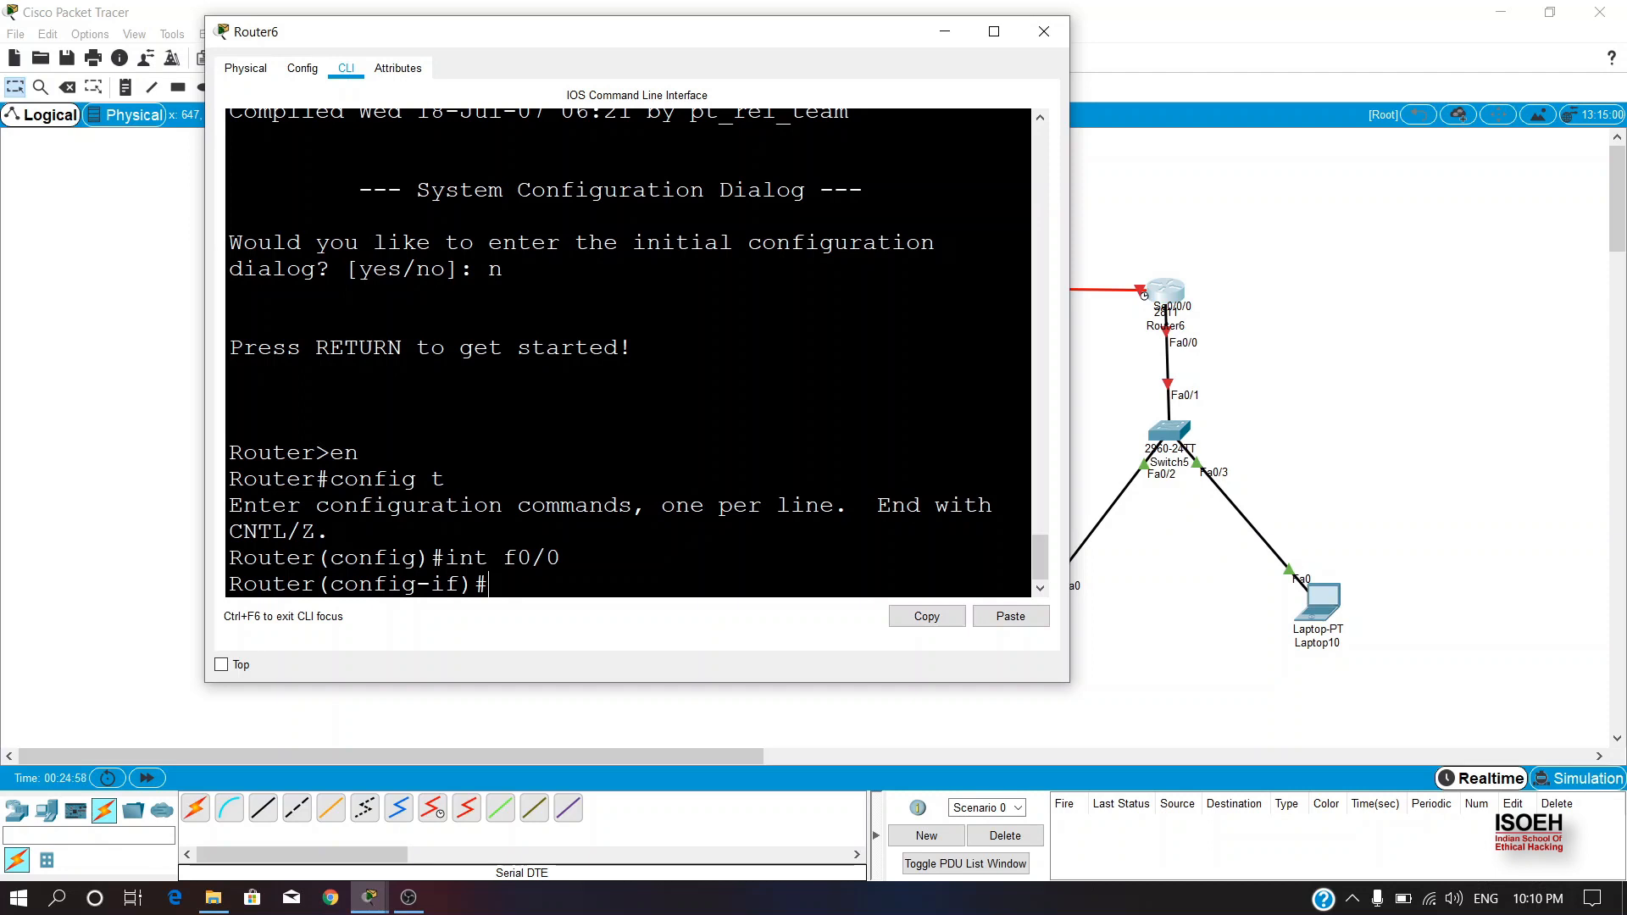
type("ip add 192.168.2.1 255.2")
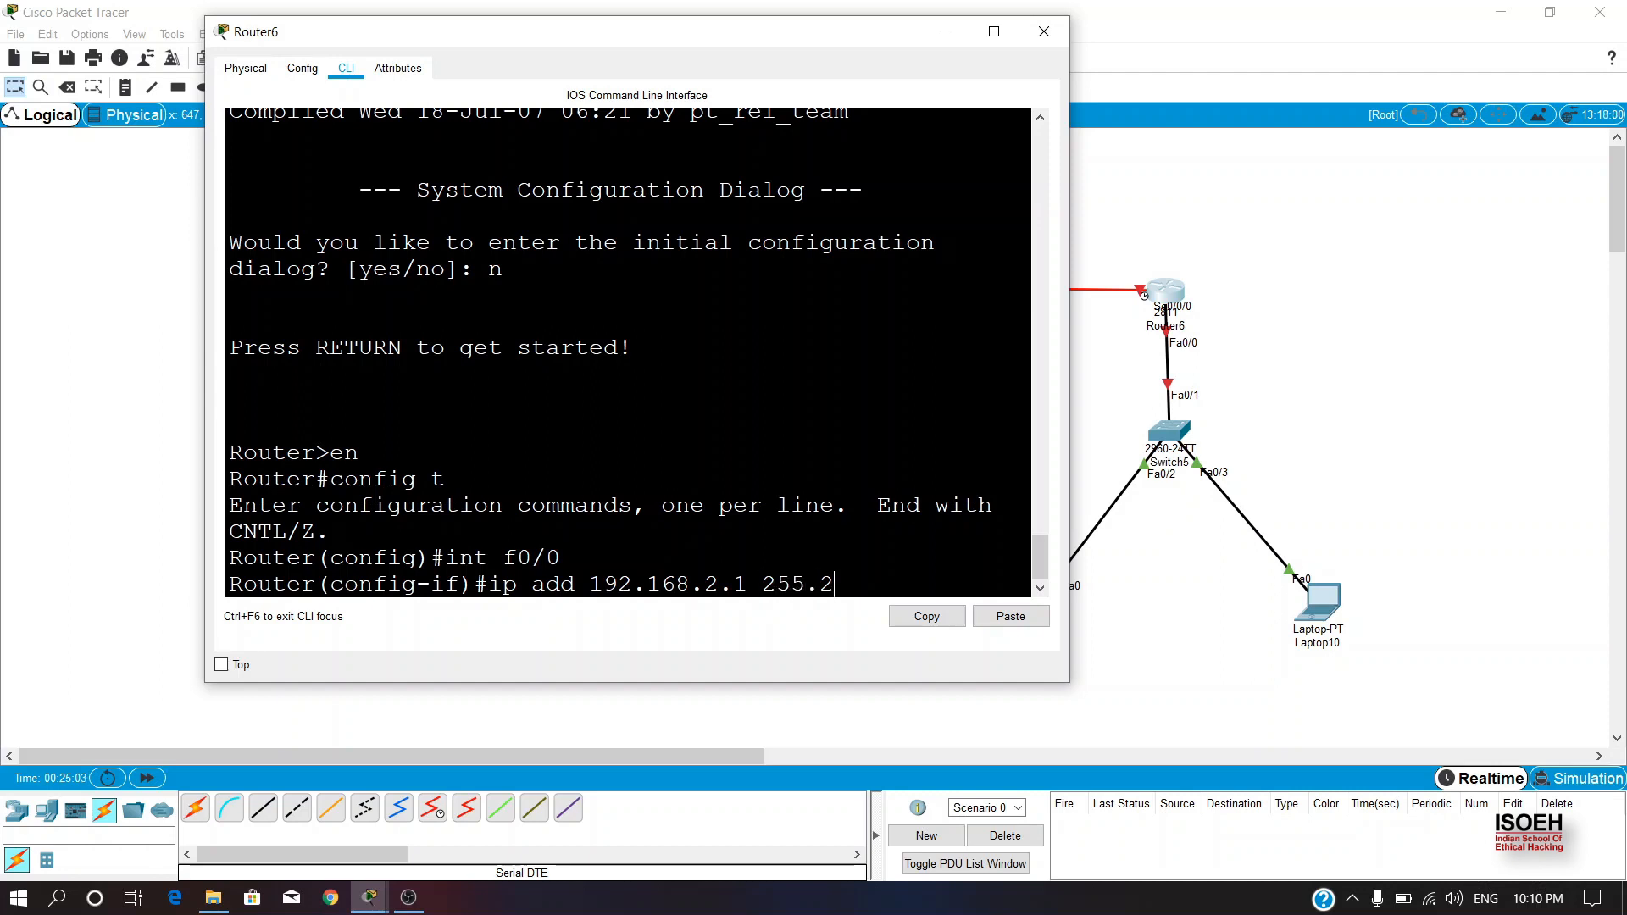
type("55.255.0")
key("Return")
type("no shut")
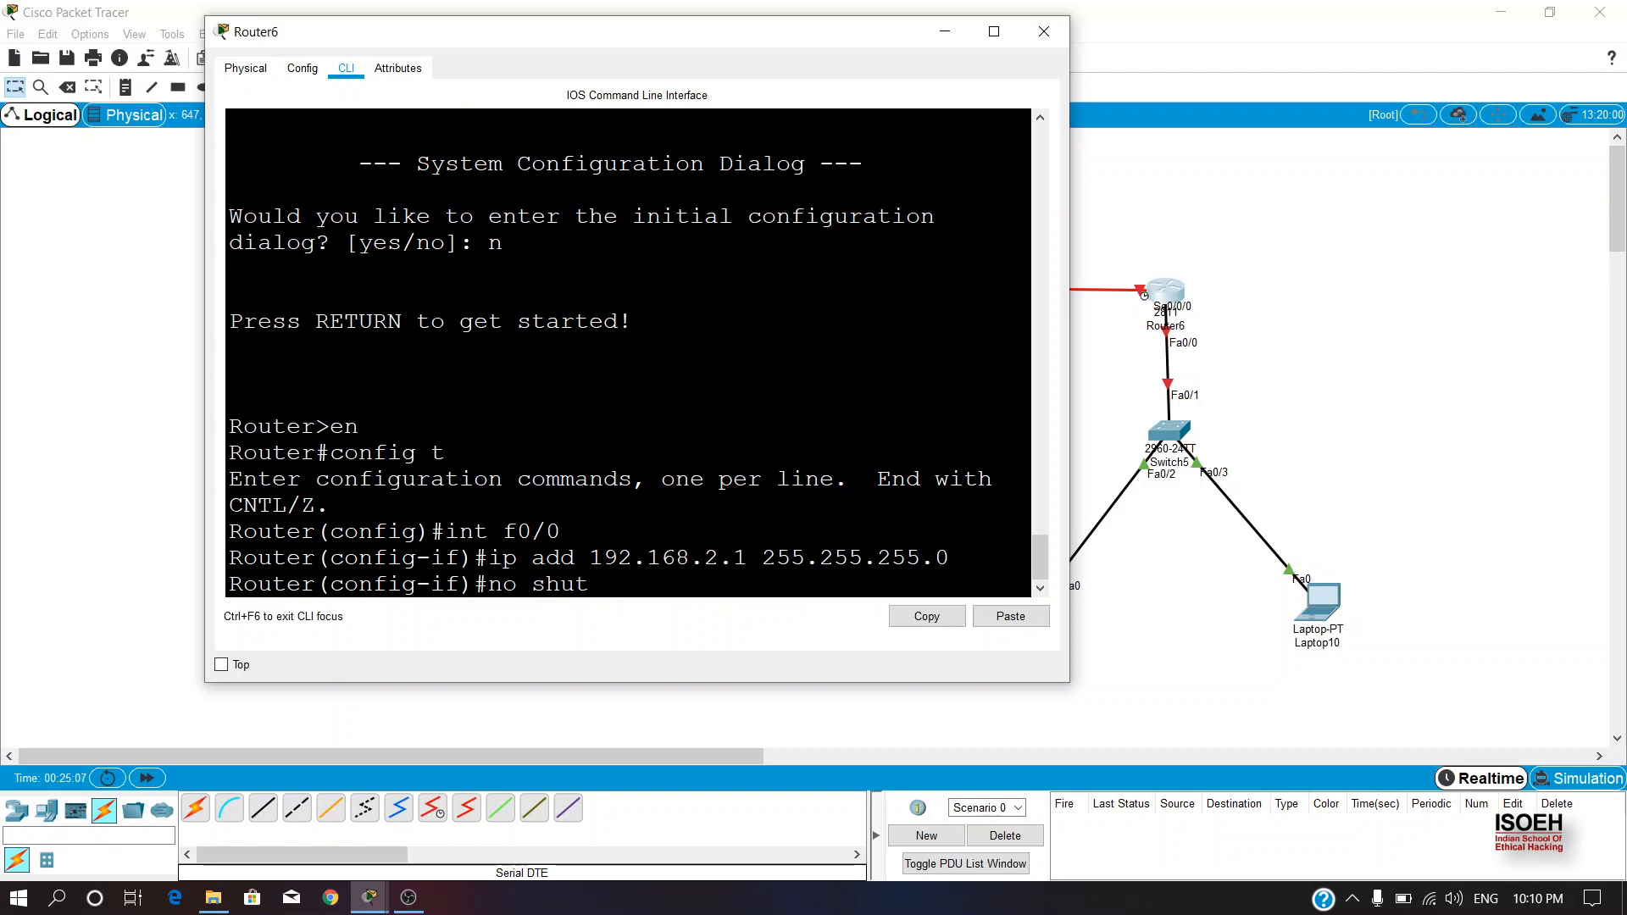
key("Return")
key("Return")
type("exit")
key("Return")
Assign 10.0.0.2 with mask 255.0.0.0 to Router6's interface se0/0/0, enable it with no shut, and exit interface configuration.
type("in")
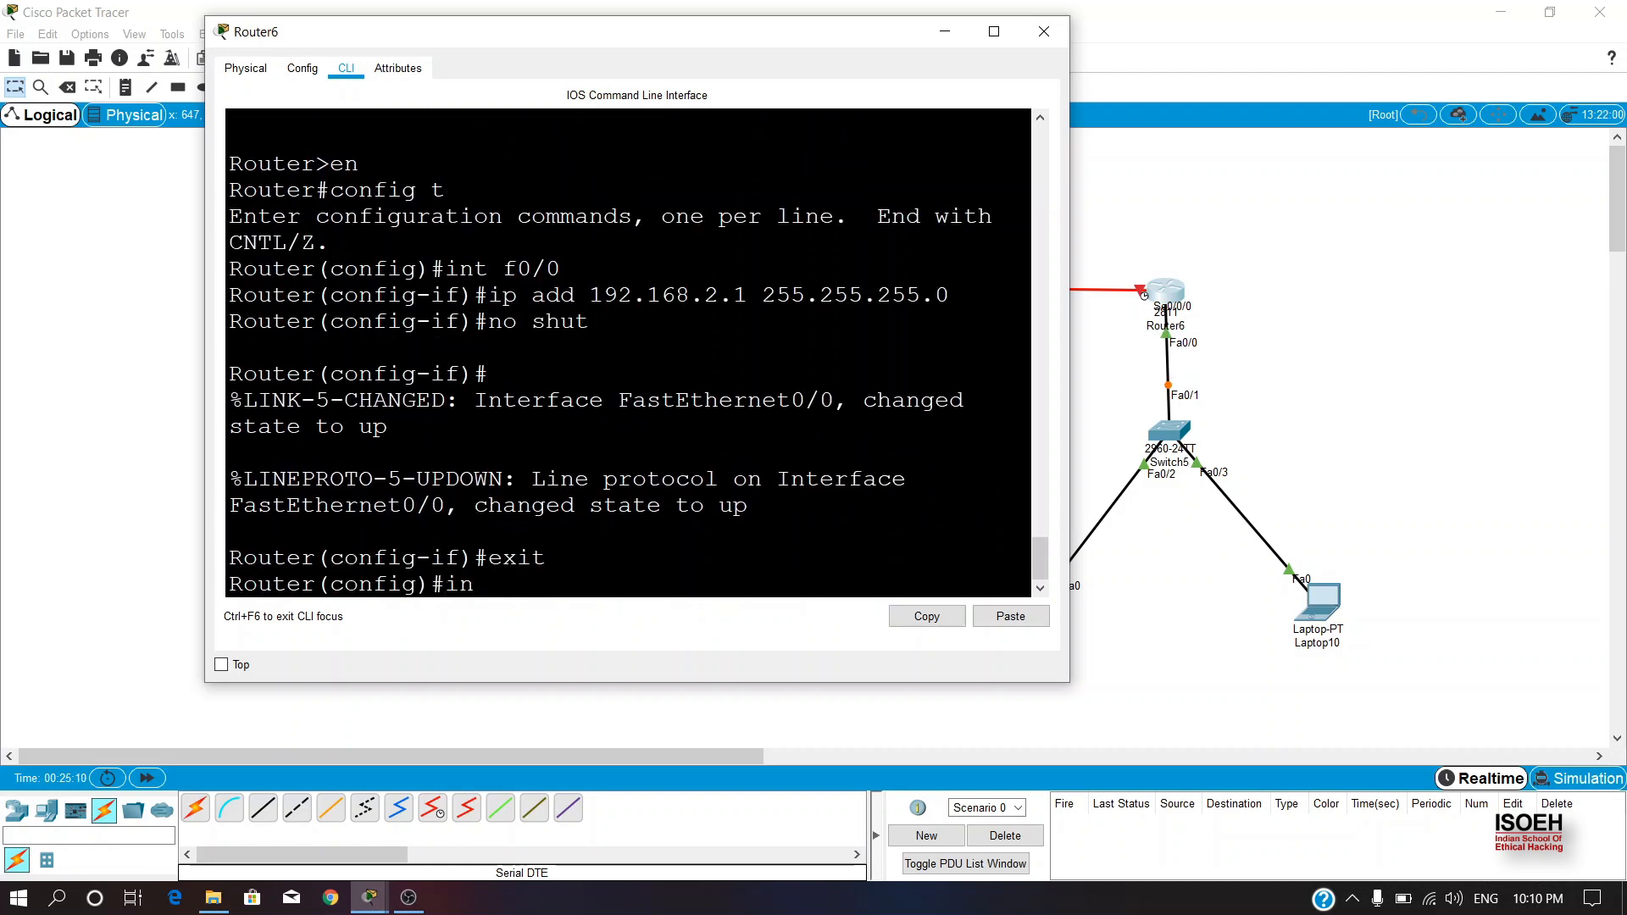
type("t se0/0/0")
key("Return")
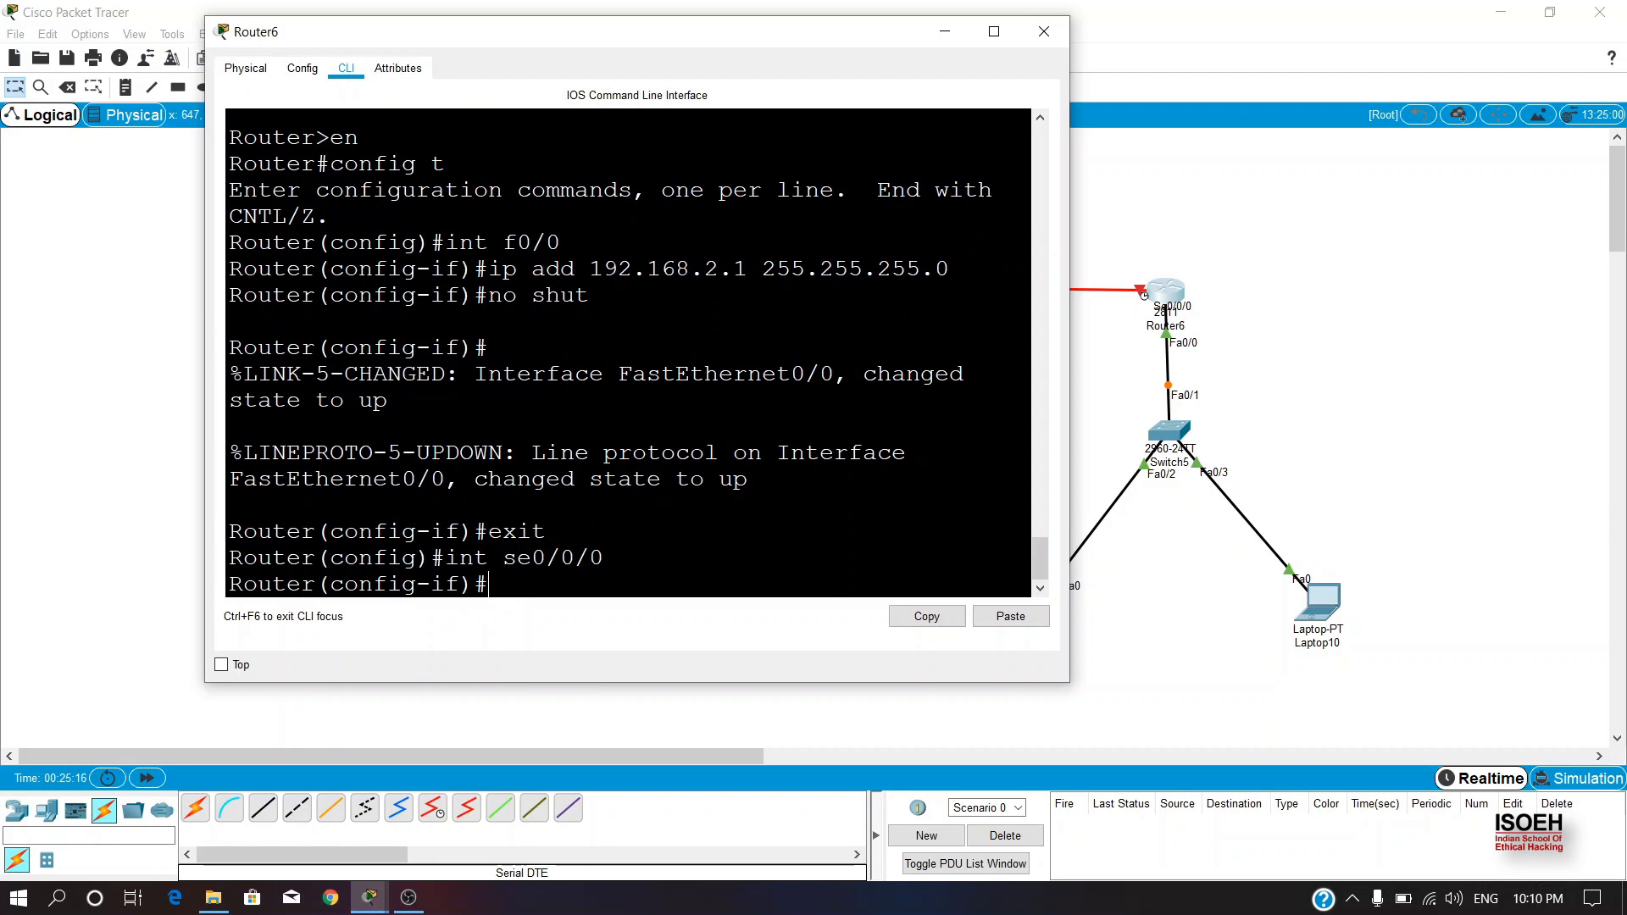
type("ip add 10.0.0.2")
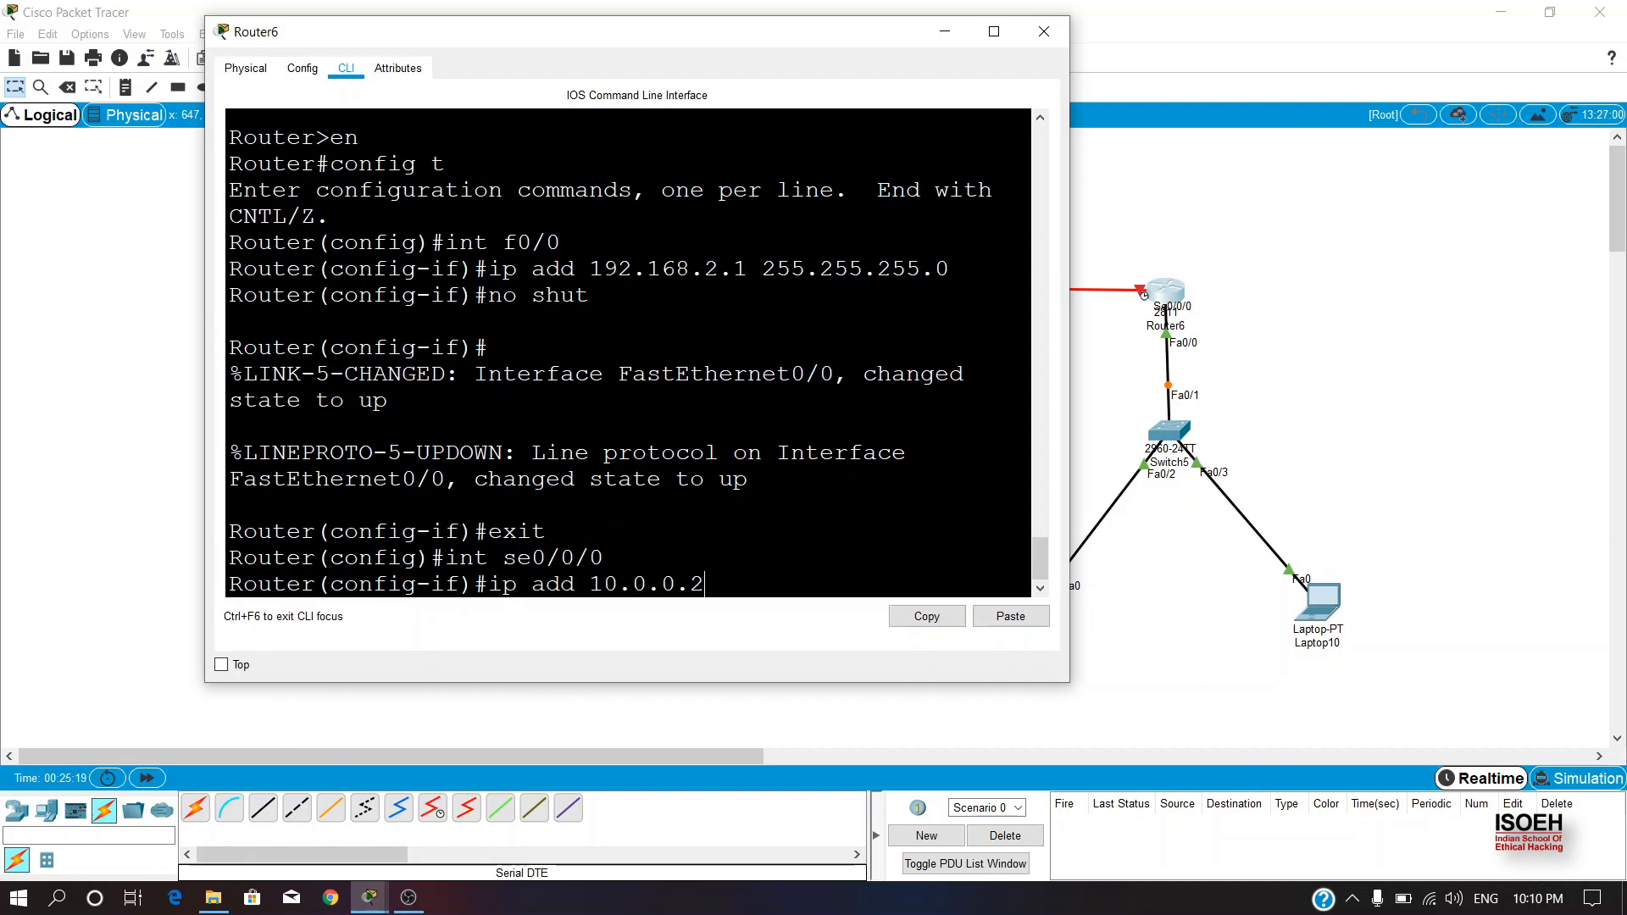
type(" 255.0.0.0")
key("Return")
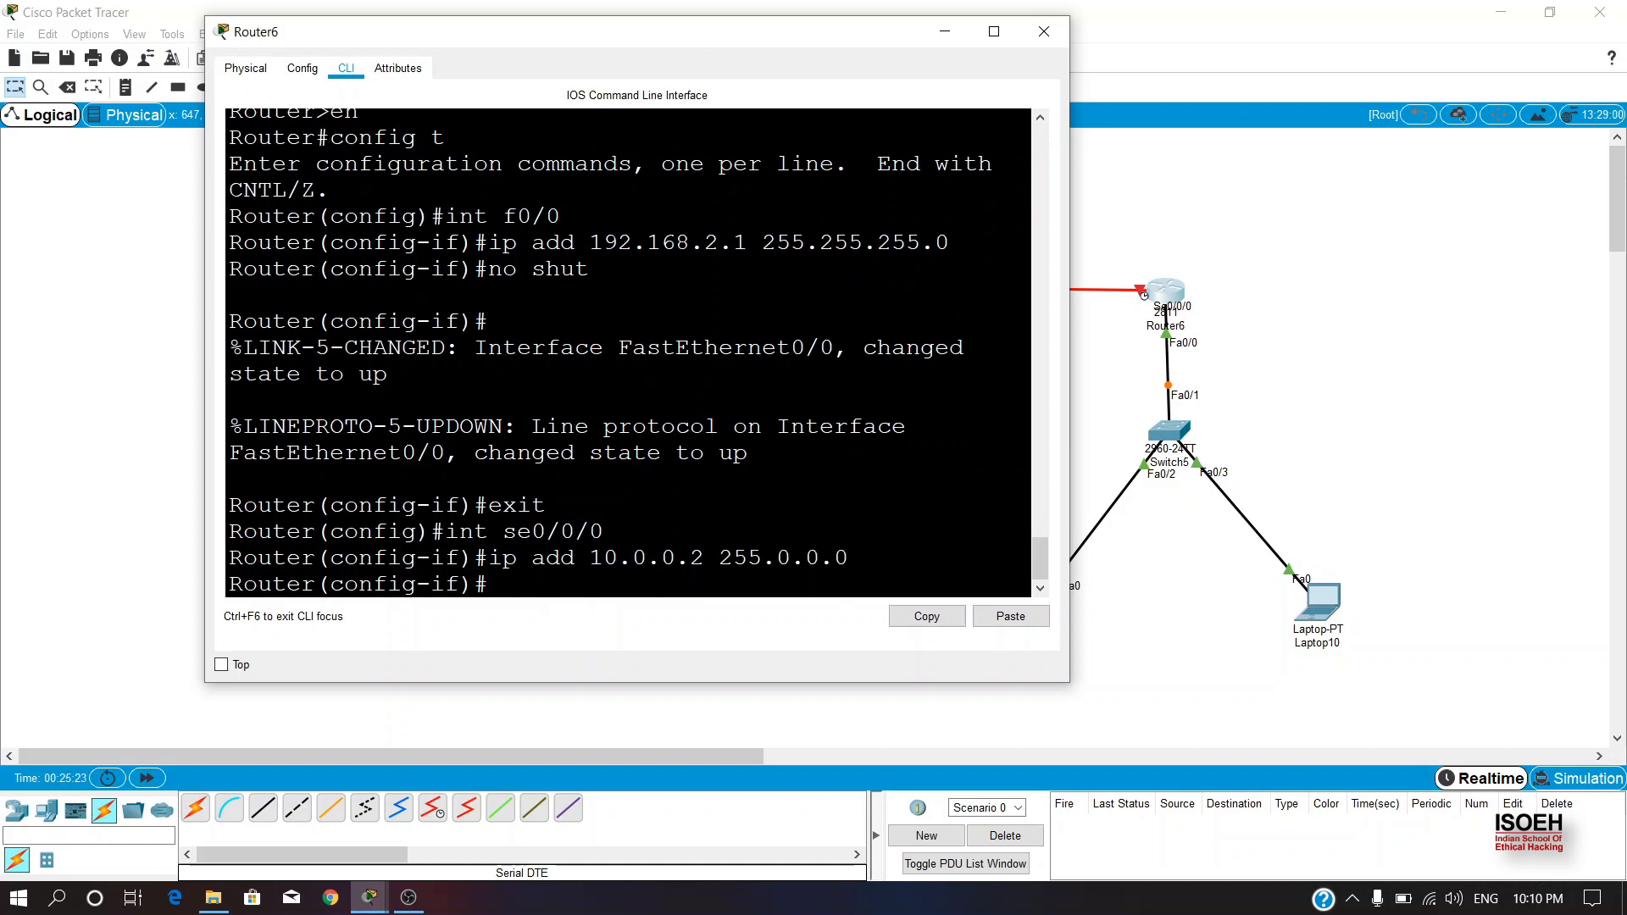
type("no shut")
key("Return")
type("exit")
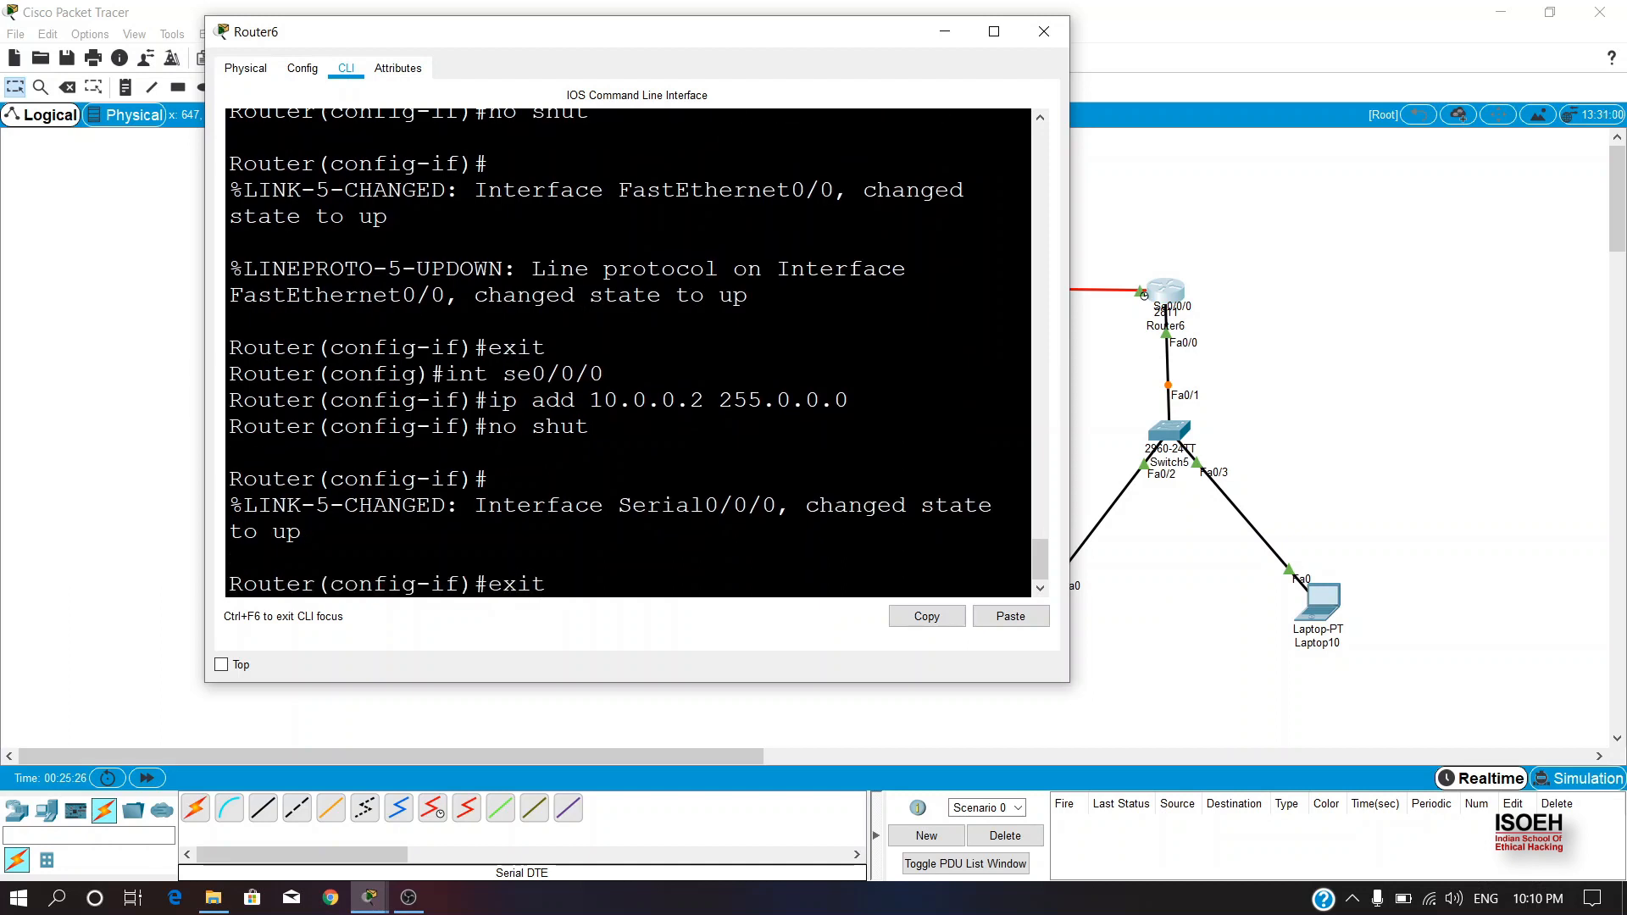
key("Return")
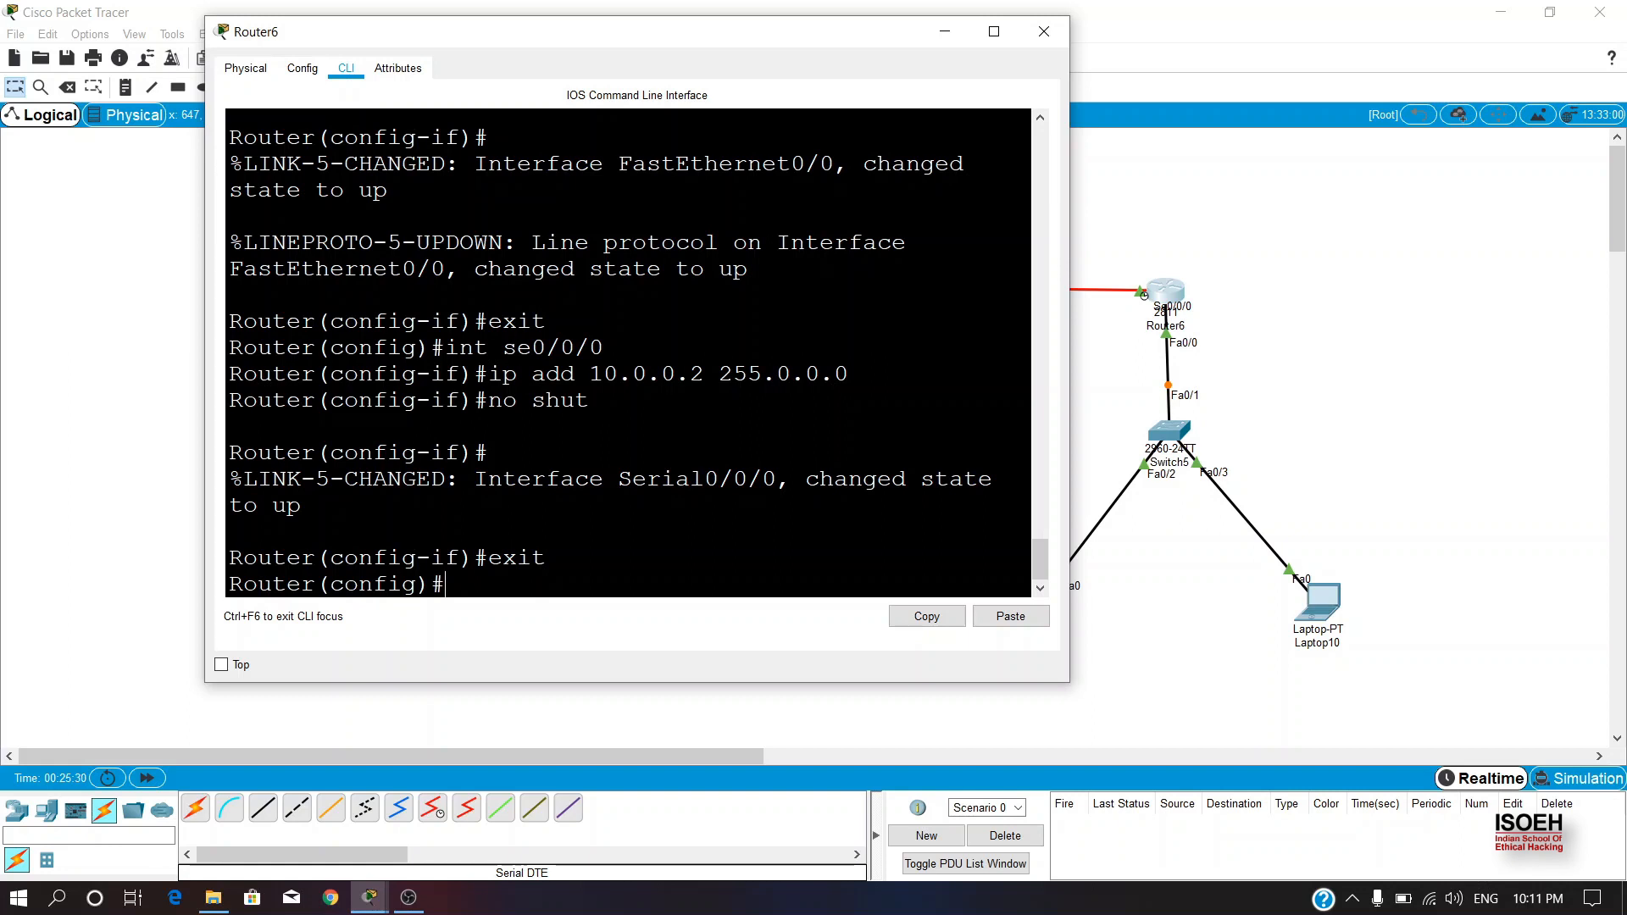
Create the DHCP pool joker on Router6 for network 192.168.2.0 with mask 255.255.255.0.
type("ip dhcp p")
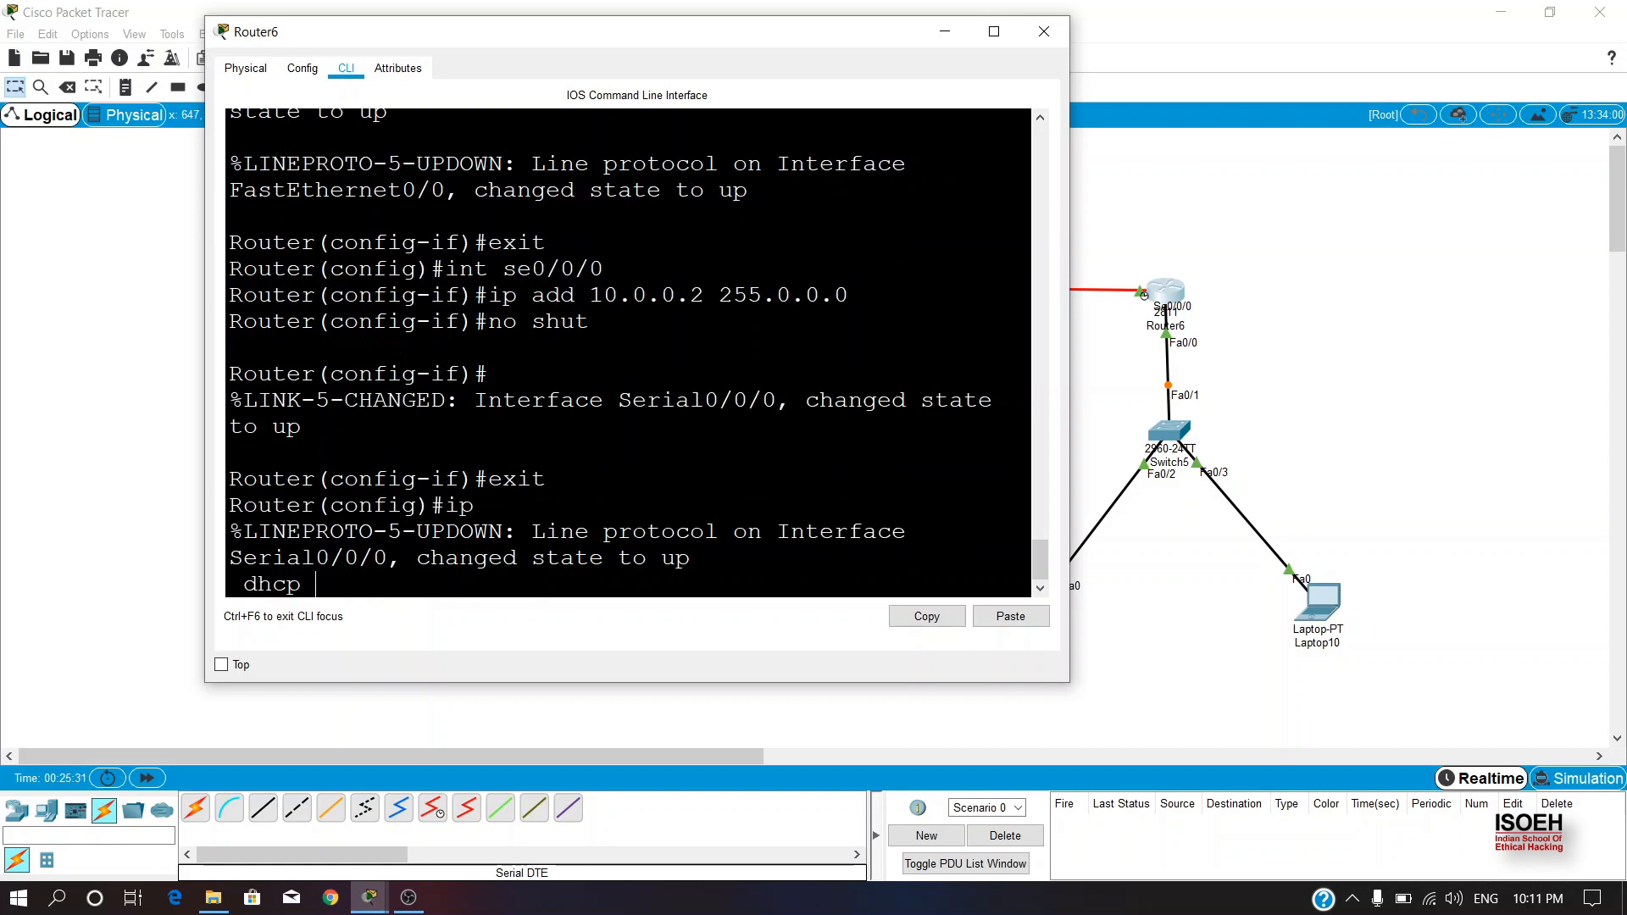
type("ool joker")
key("Return")
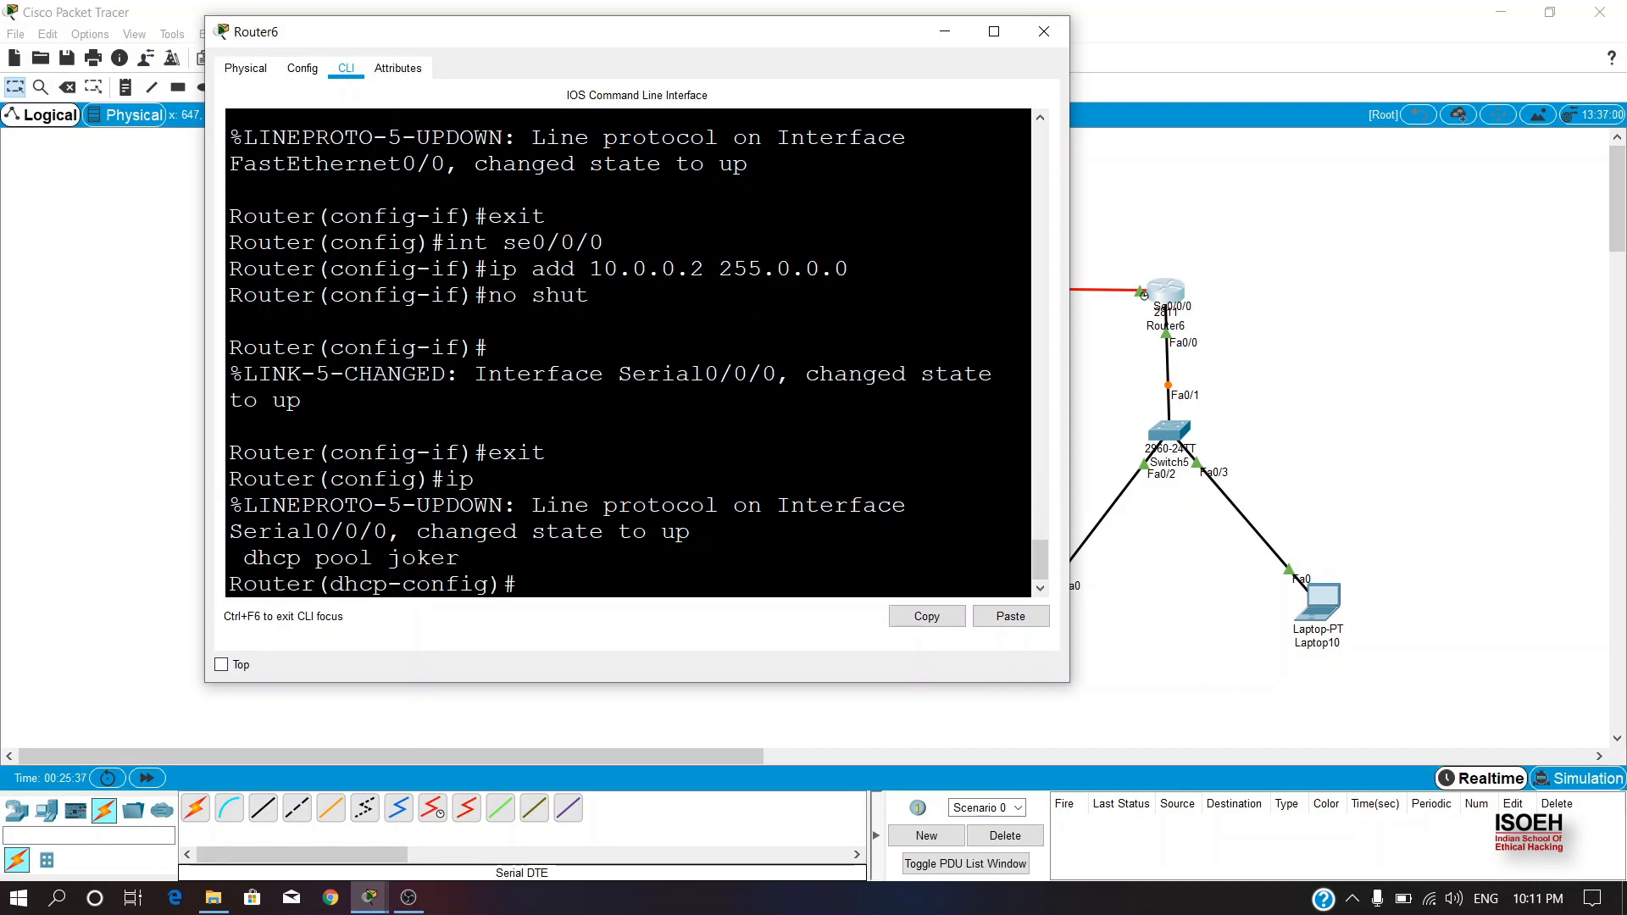
type("ip")
key("BackSpace")
key("BackSpace")
key("BackSpace")
type("network 192.31")
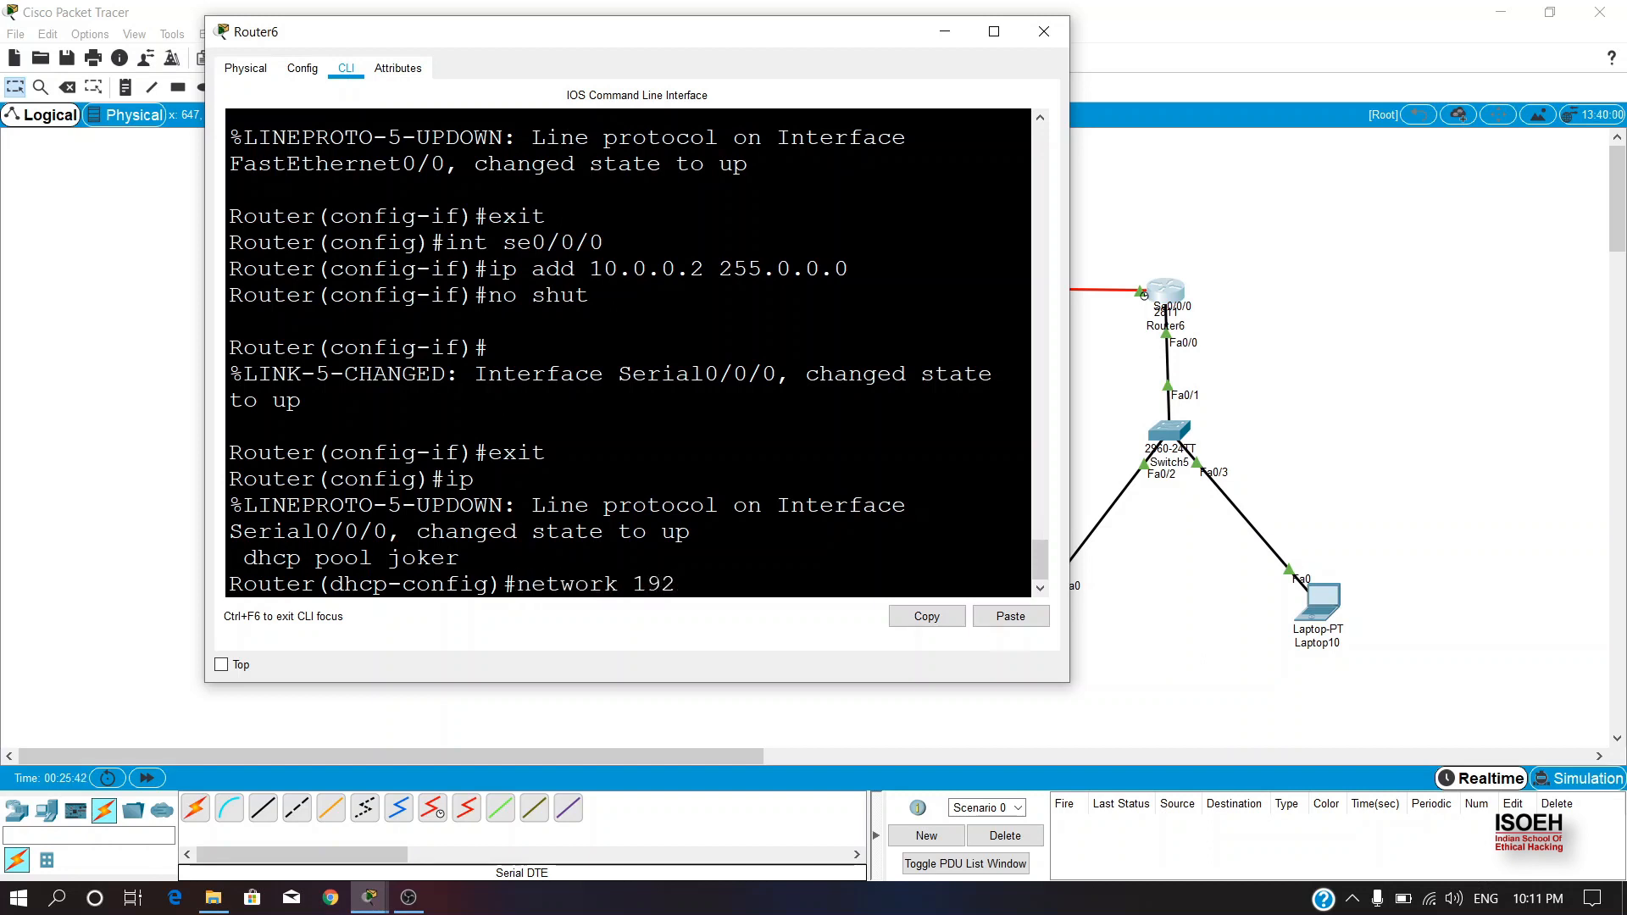
key("BackSpace")
key("BackSpace")
type("168.2.0 255.255")
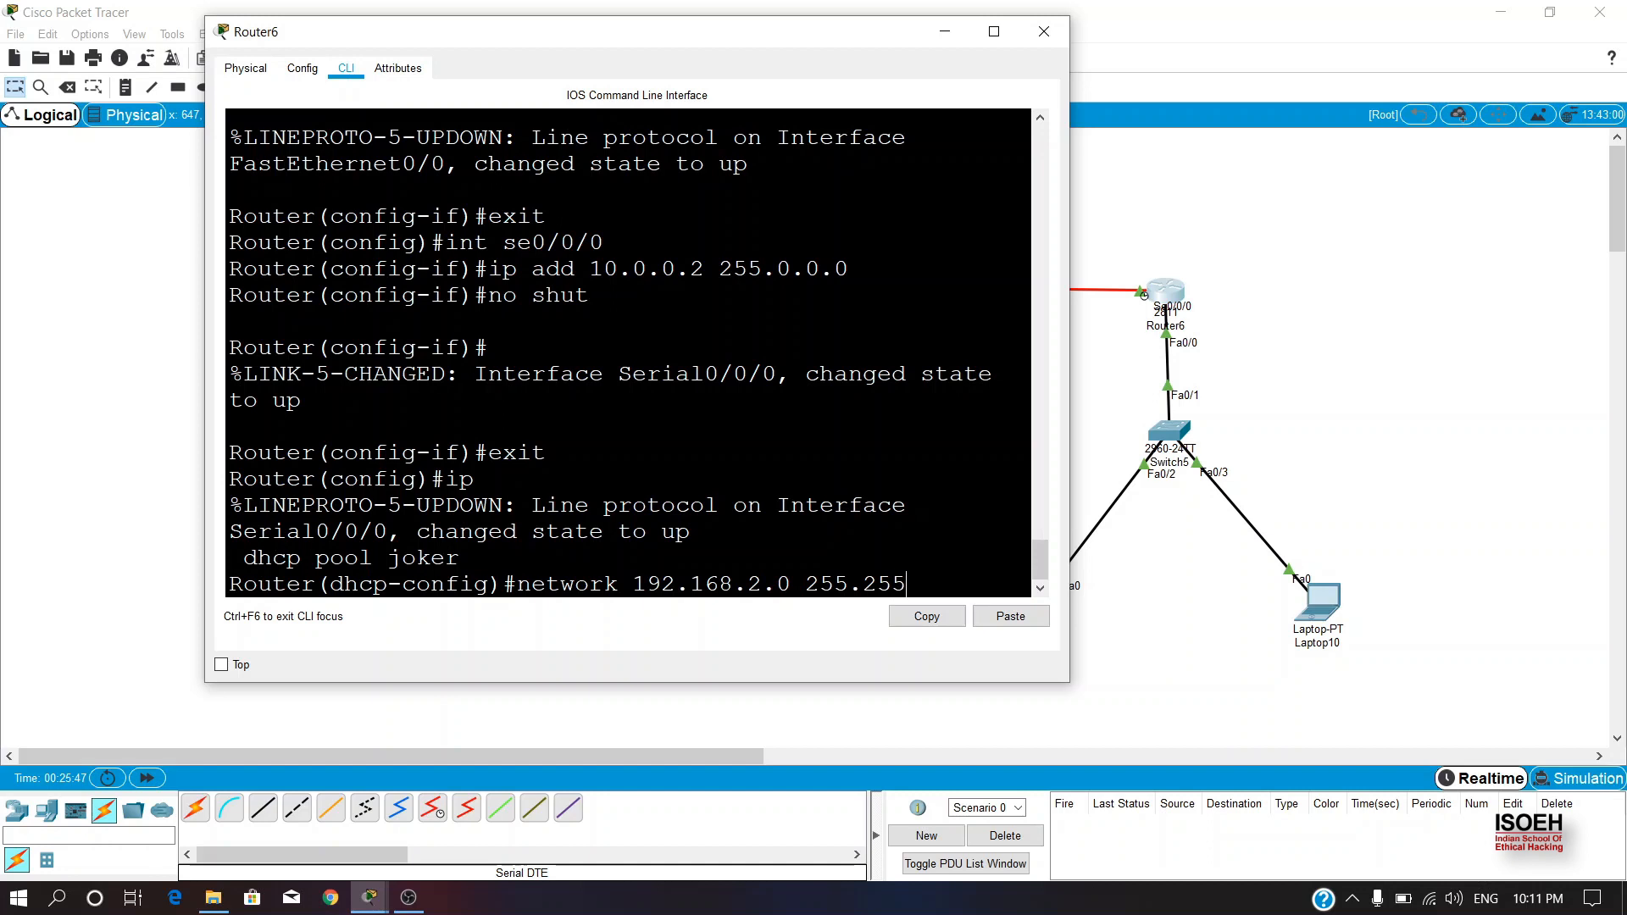
type(".255.0")
key("Return")
Set the joker pool's default-router to 192.168.2.1, exit DHCP configuration, and close Router6's window.
type("default-")
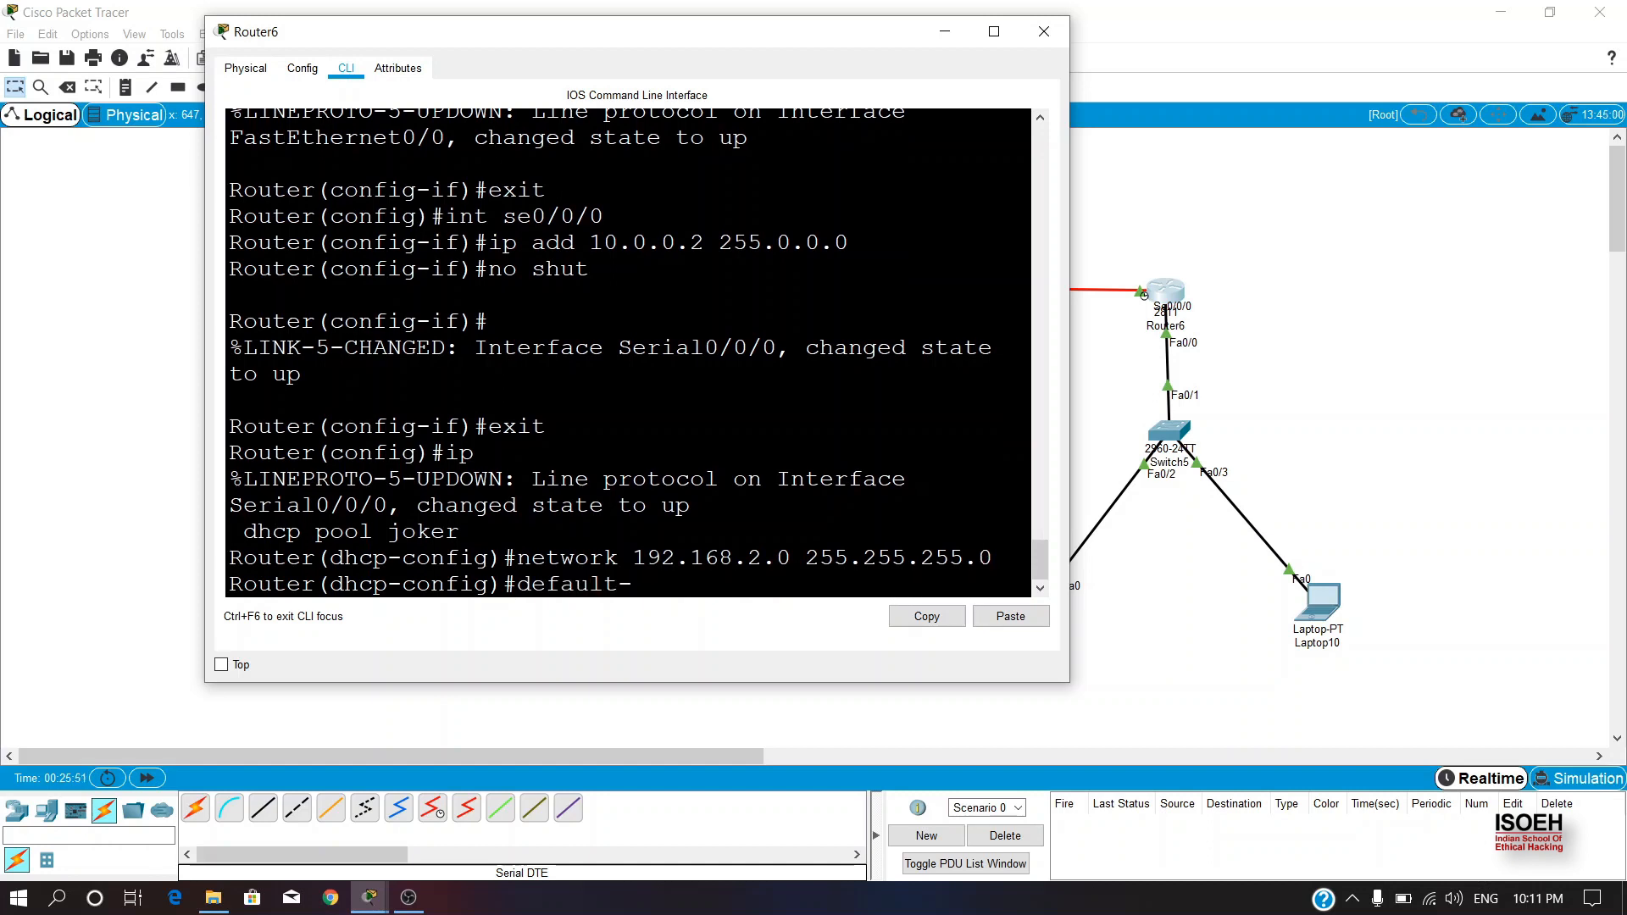
type("router 192.168.2.1")
key("Return")
key("Return")
type("exit")
key("Return")
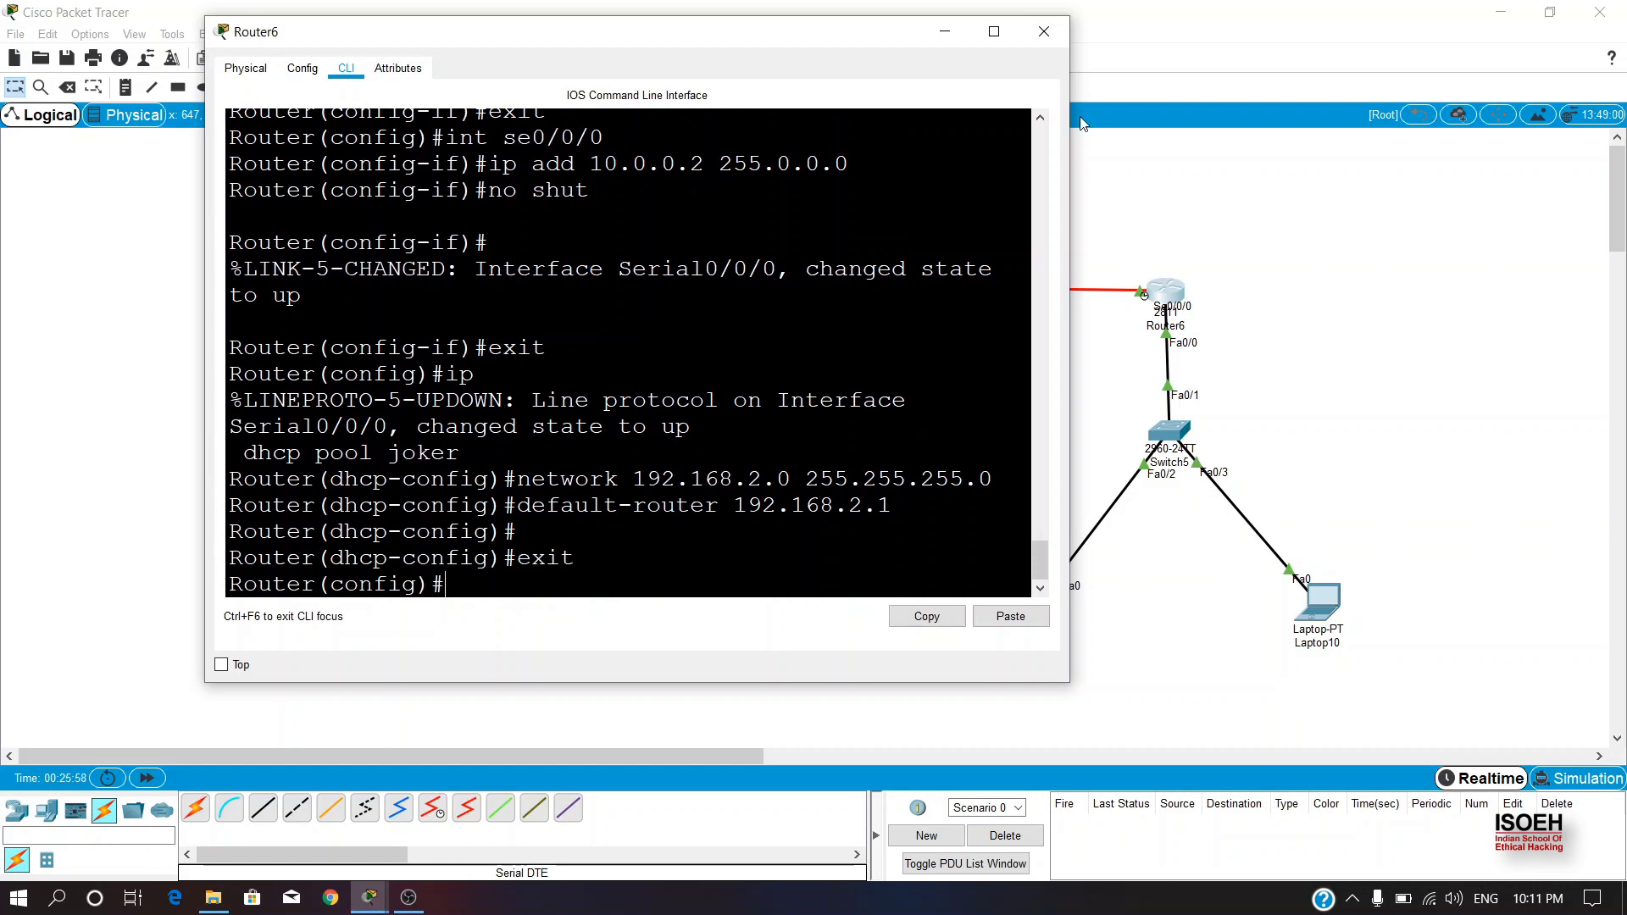
left_click(1044, 32)
Switch Laptop7's IPv4 configuration to DHCP and close its window.
left_click(428, 608)
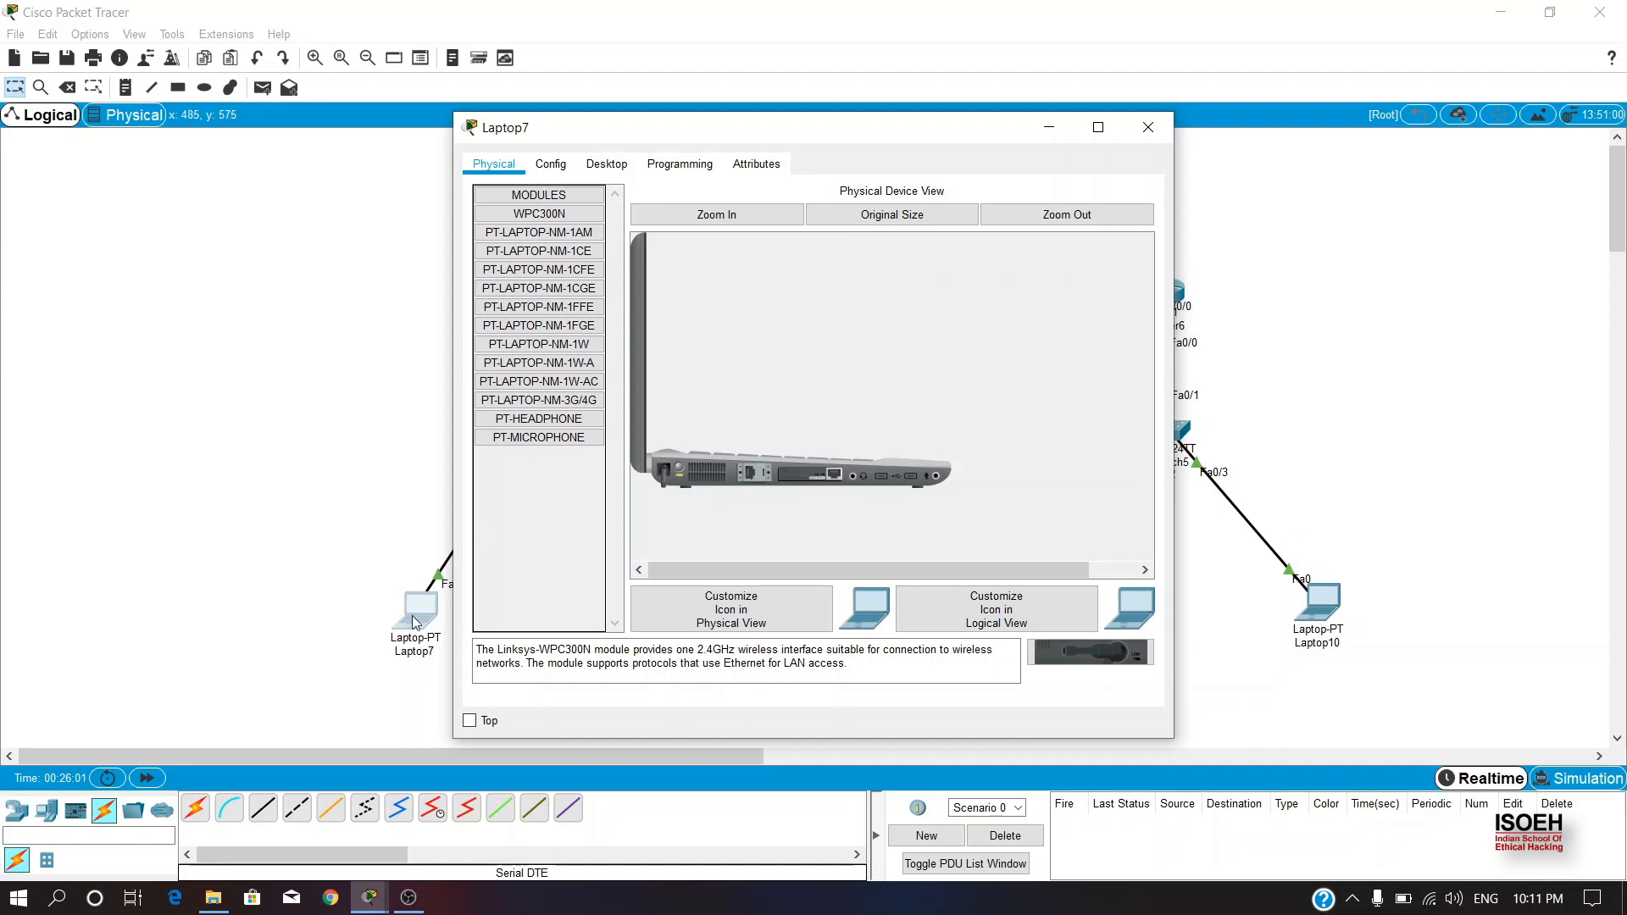
left_click(606, 164)
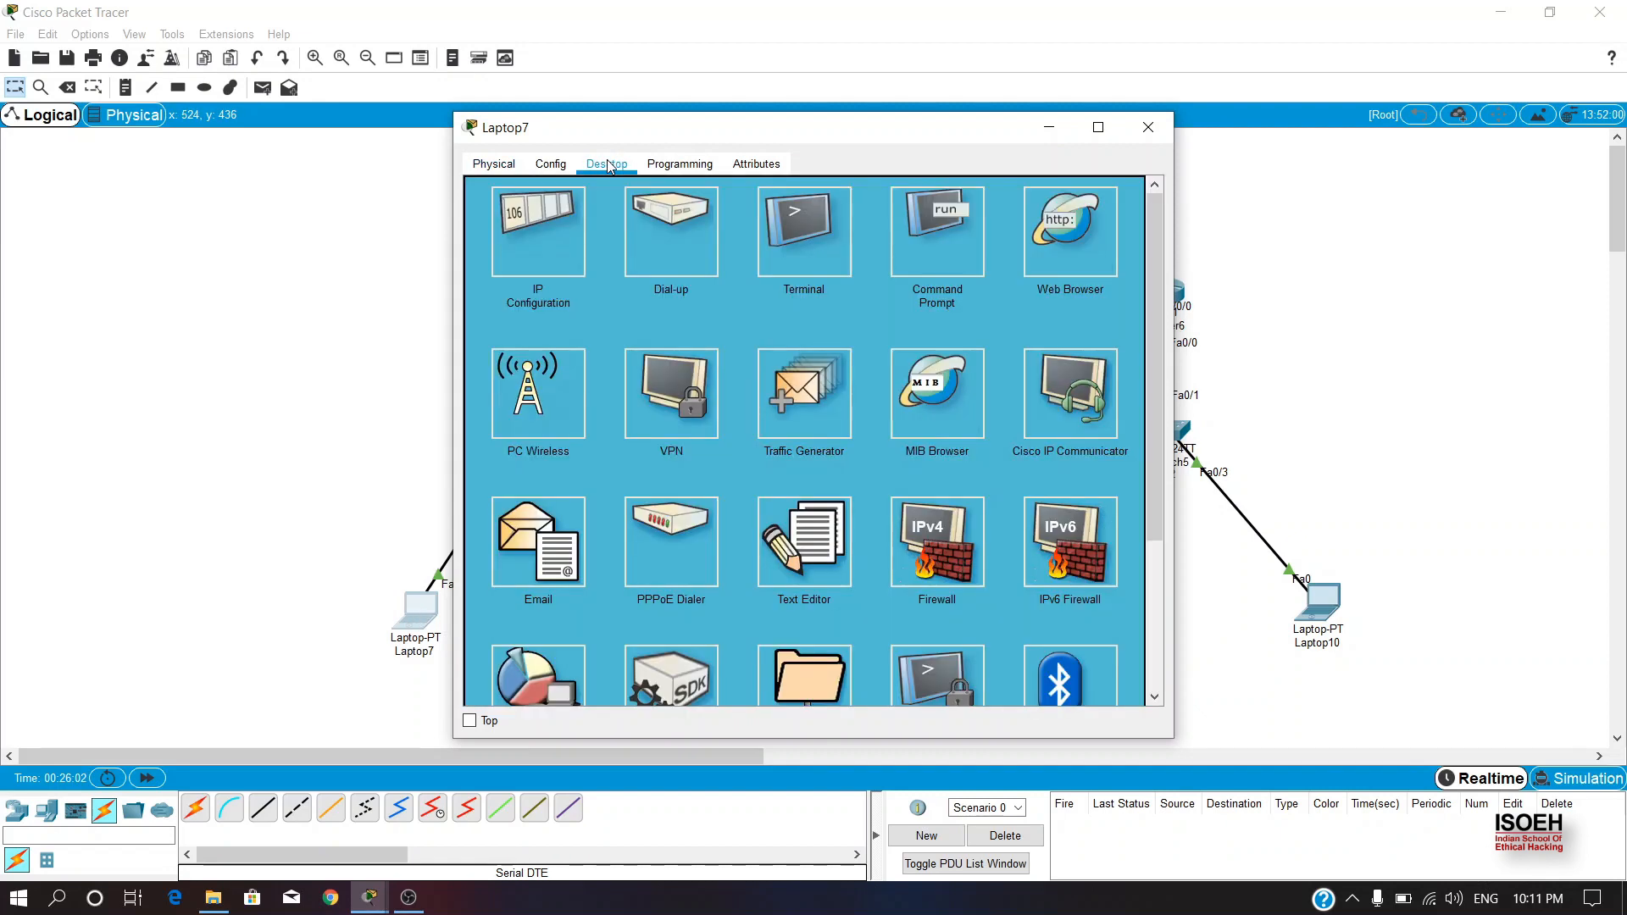
left_click(581, 242)
left_click(490, 263)
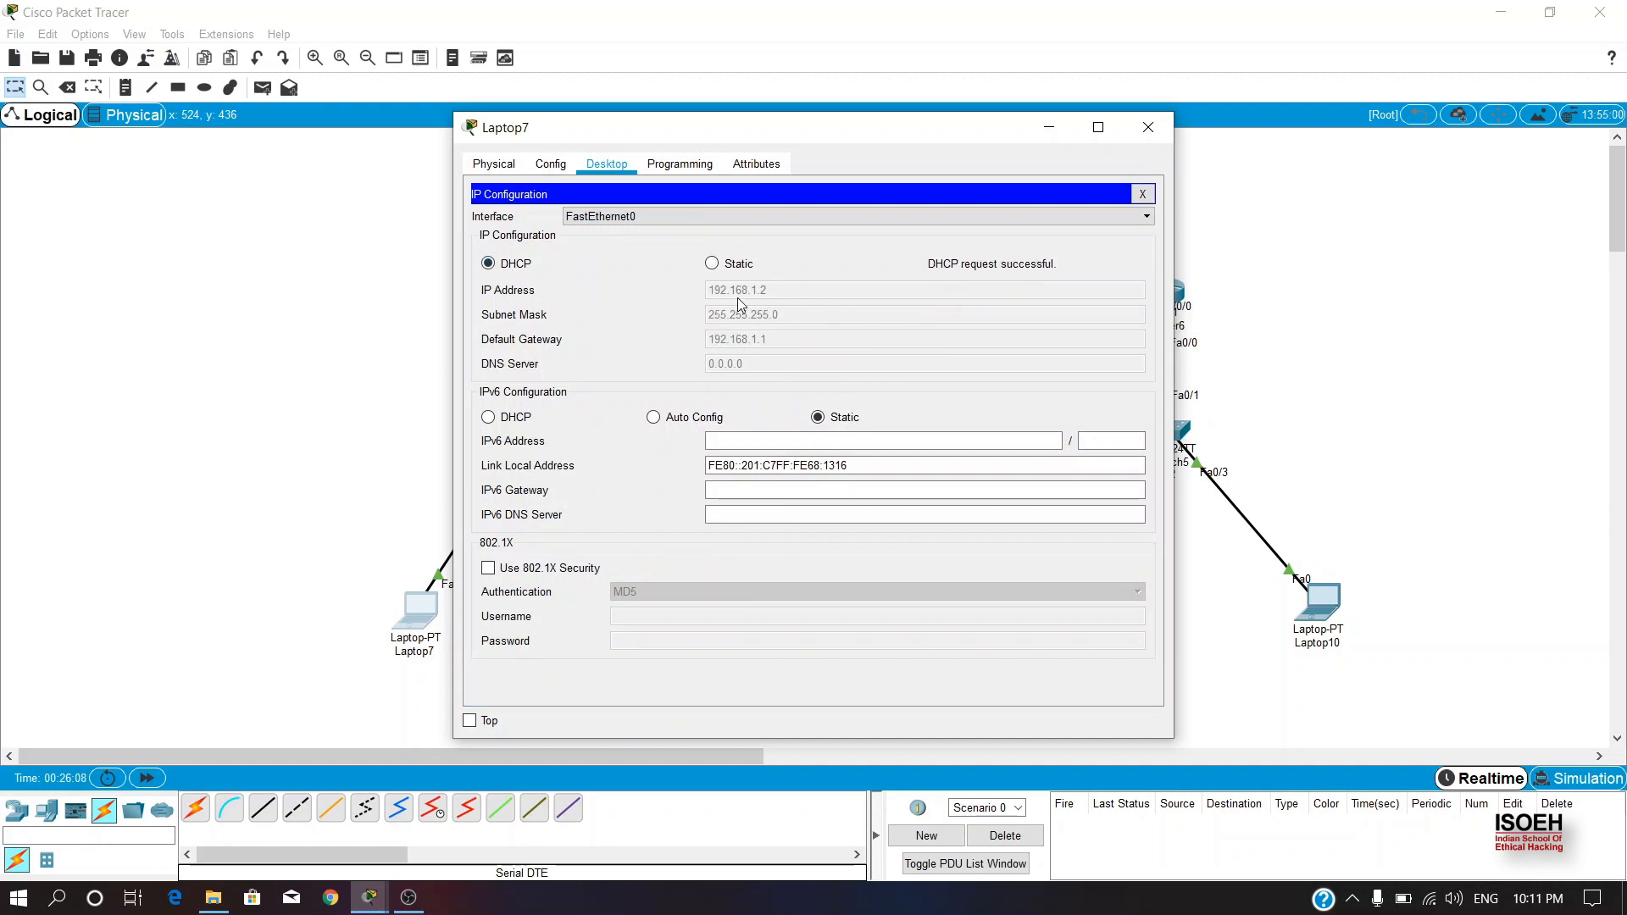
left_click(1148, 127)
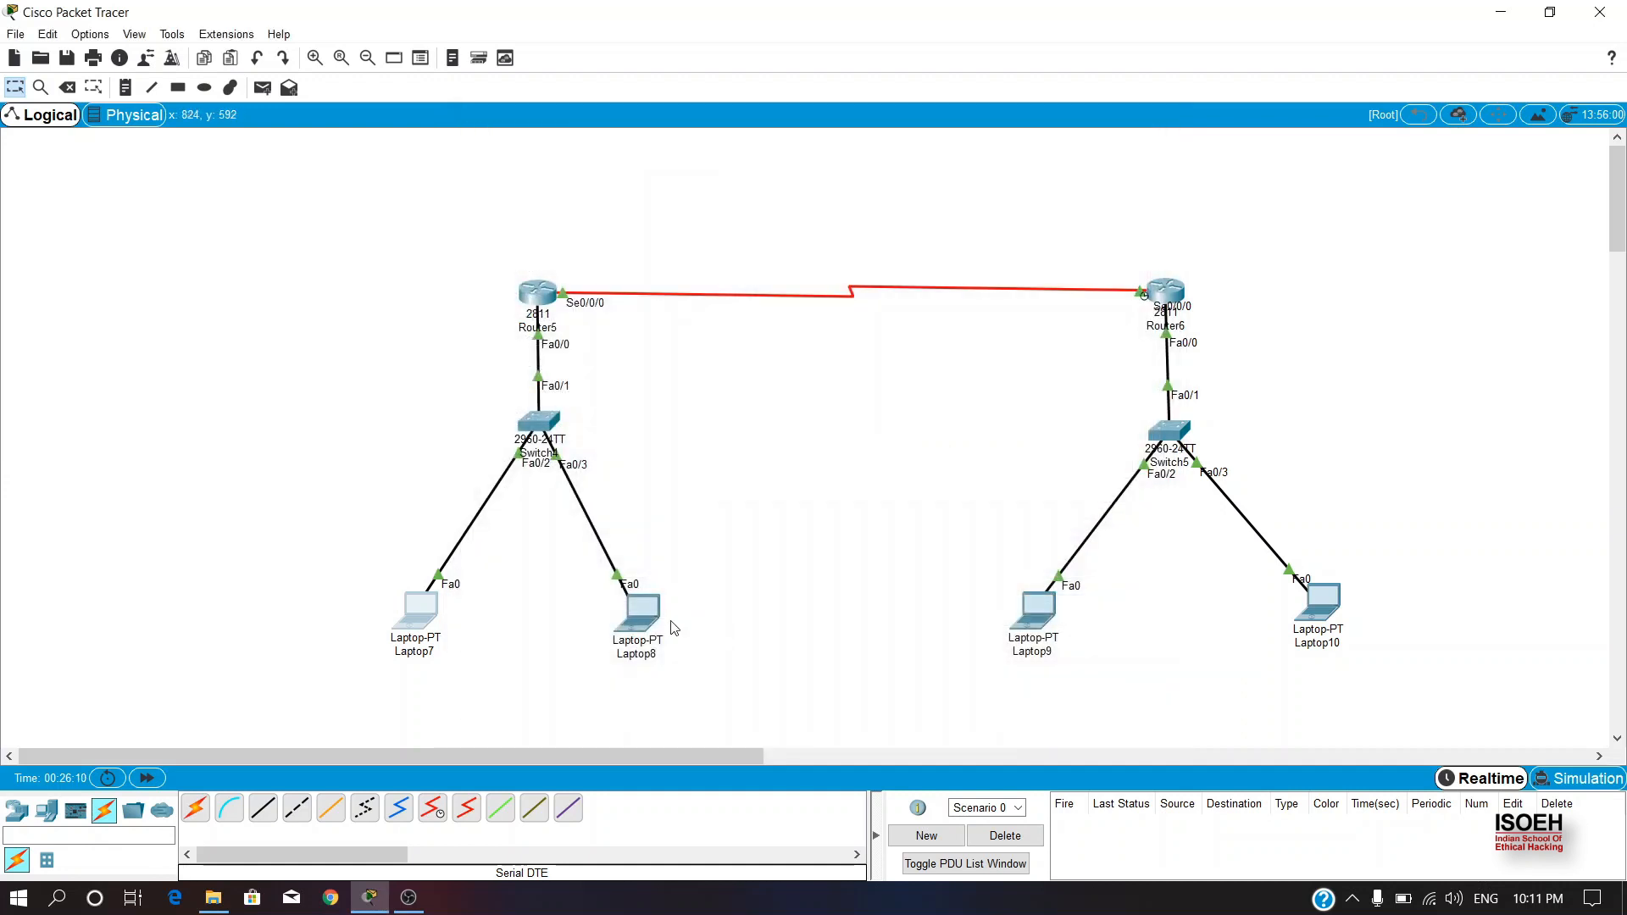
Switch Laptop8's IPv4 configuration to DHCP and close its window.
left_click(641, 616)
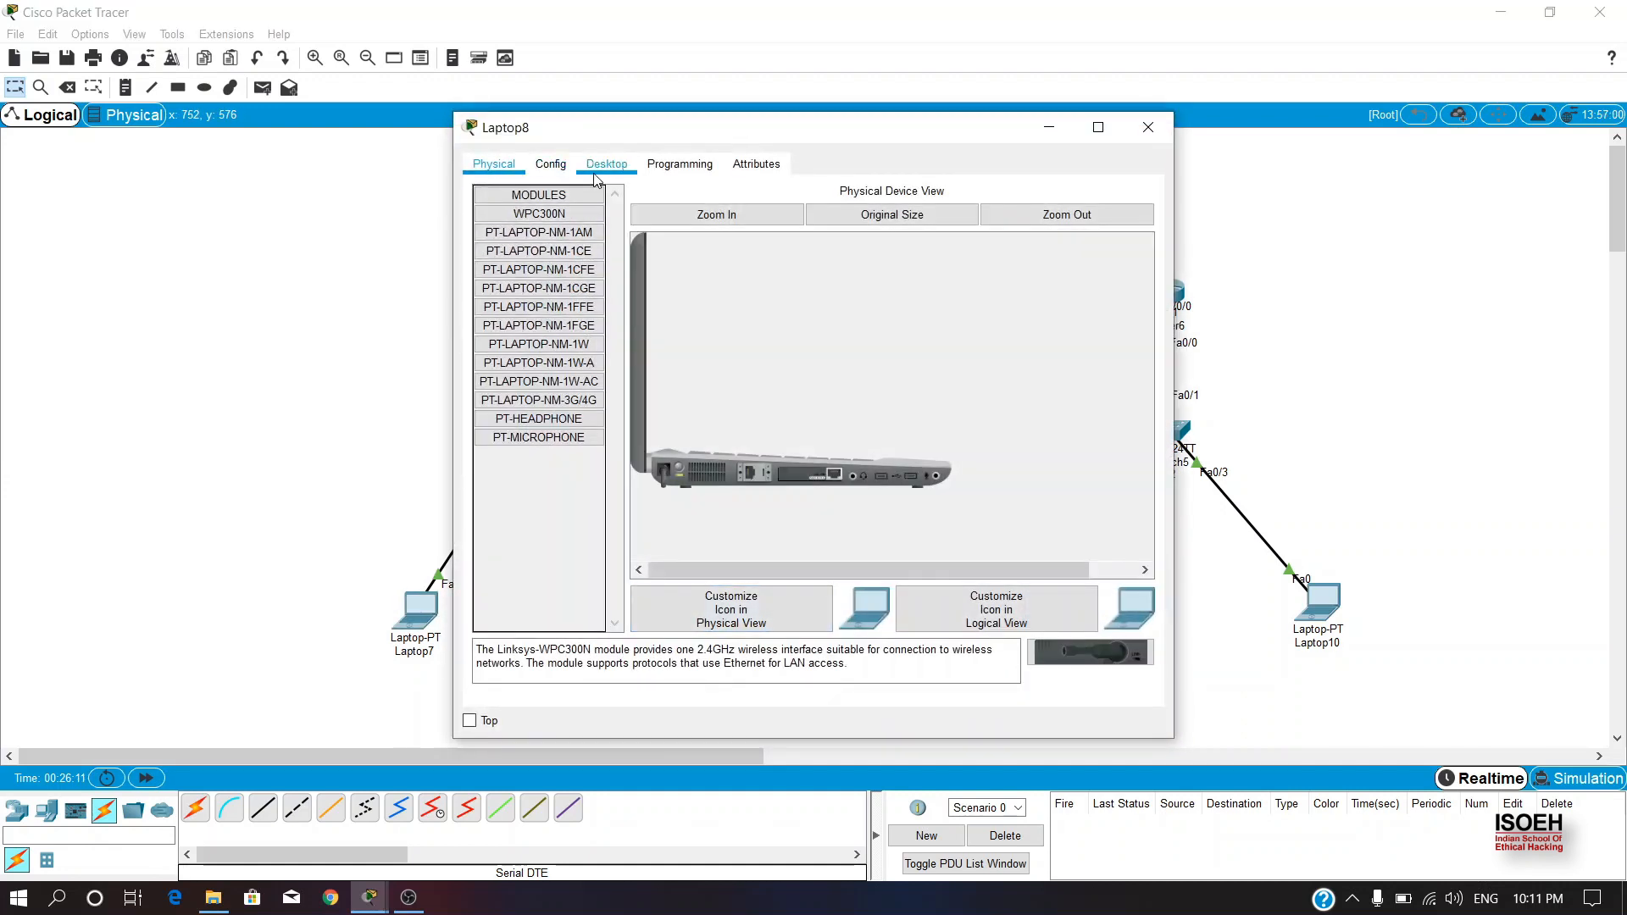
left_click(596, 180)
left_click(556, 269)
left_click(504, 262)
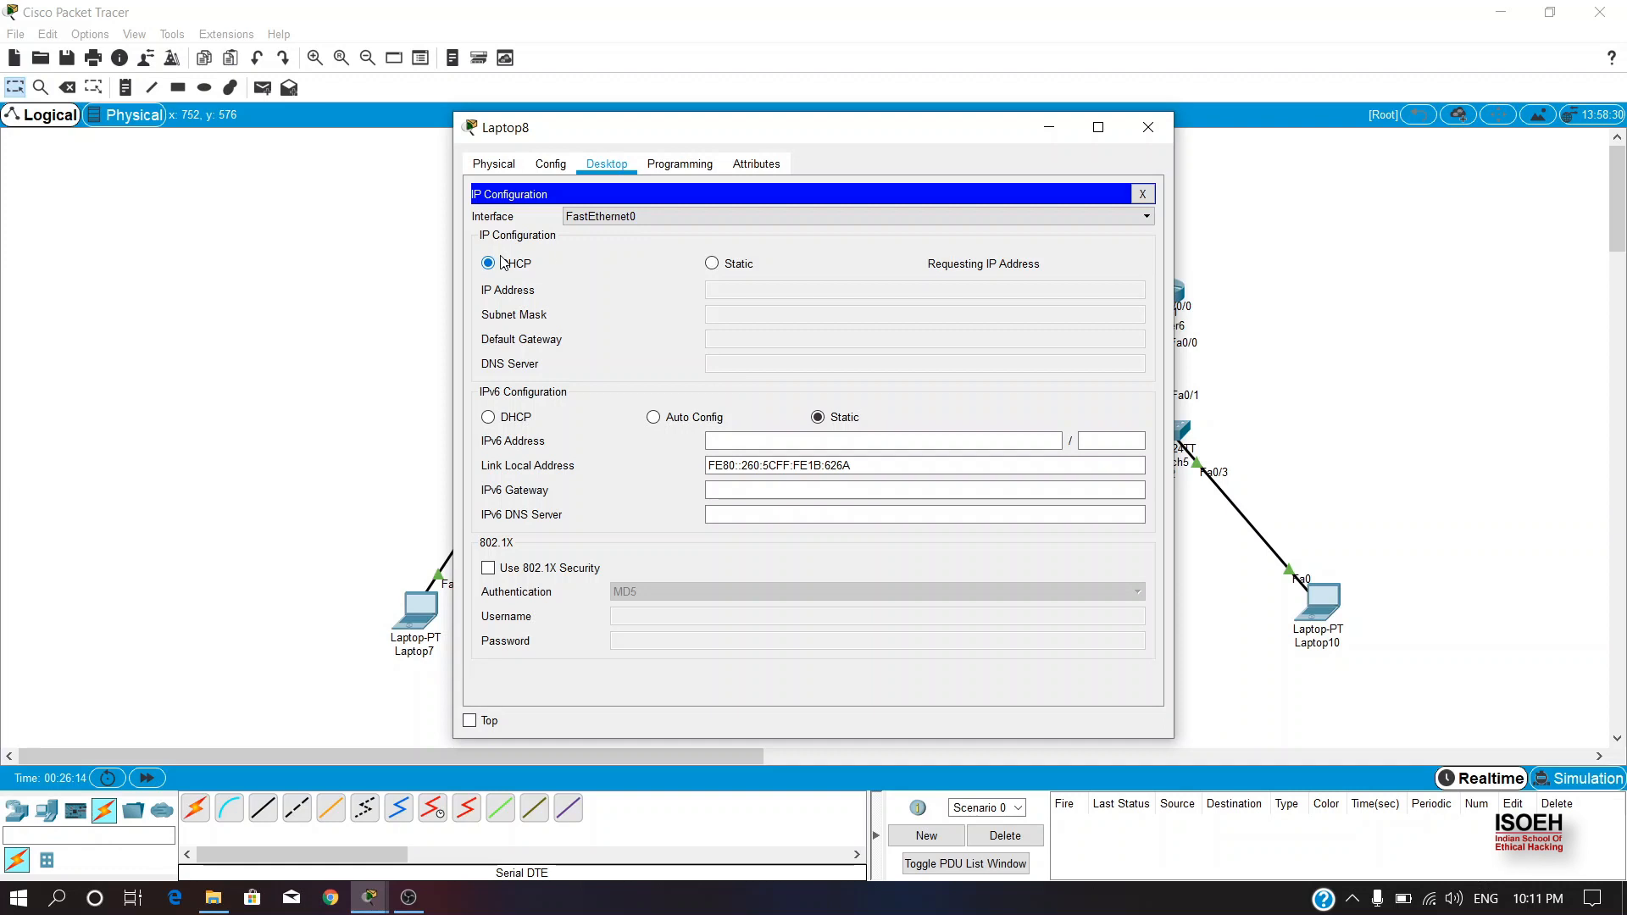
left_click(1168, 125)
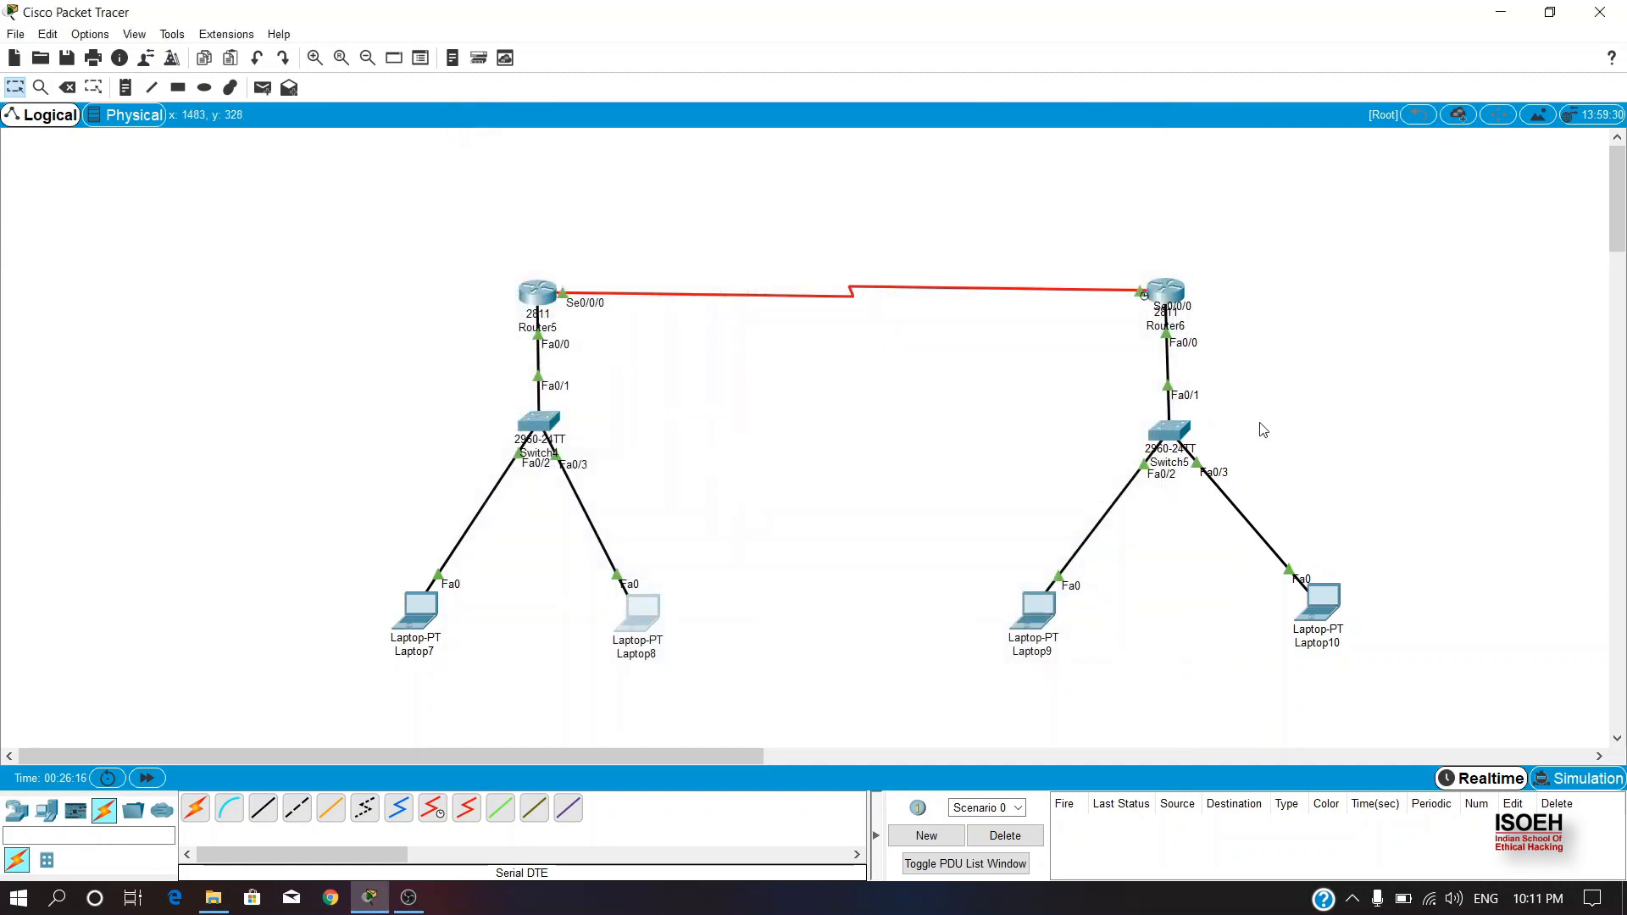
Switch Laptop9's IPv4 configuration to DHCP and close its window.
left_click(1035, 607)
left_click(616, 170)
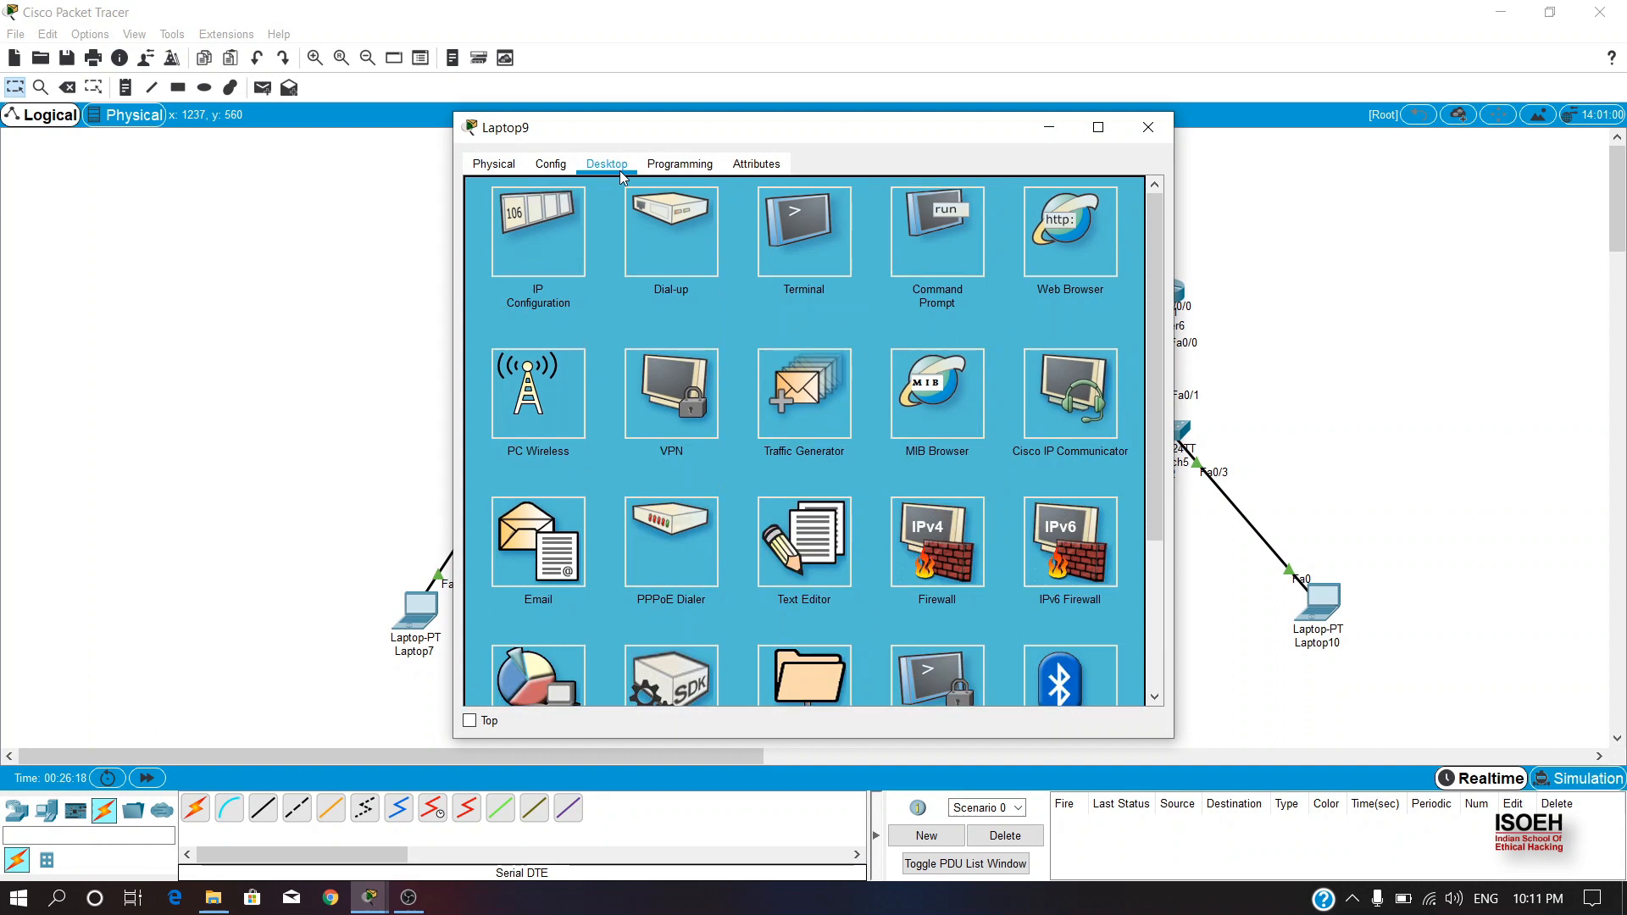
left_click(509, 247)
left_click(489, 264)
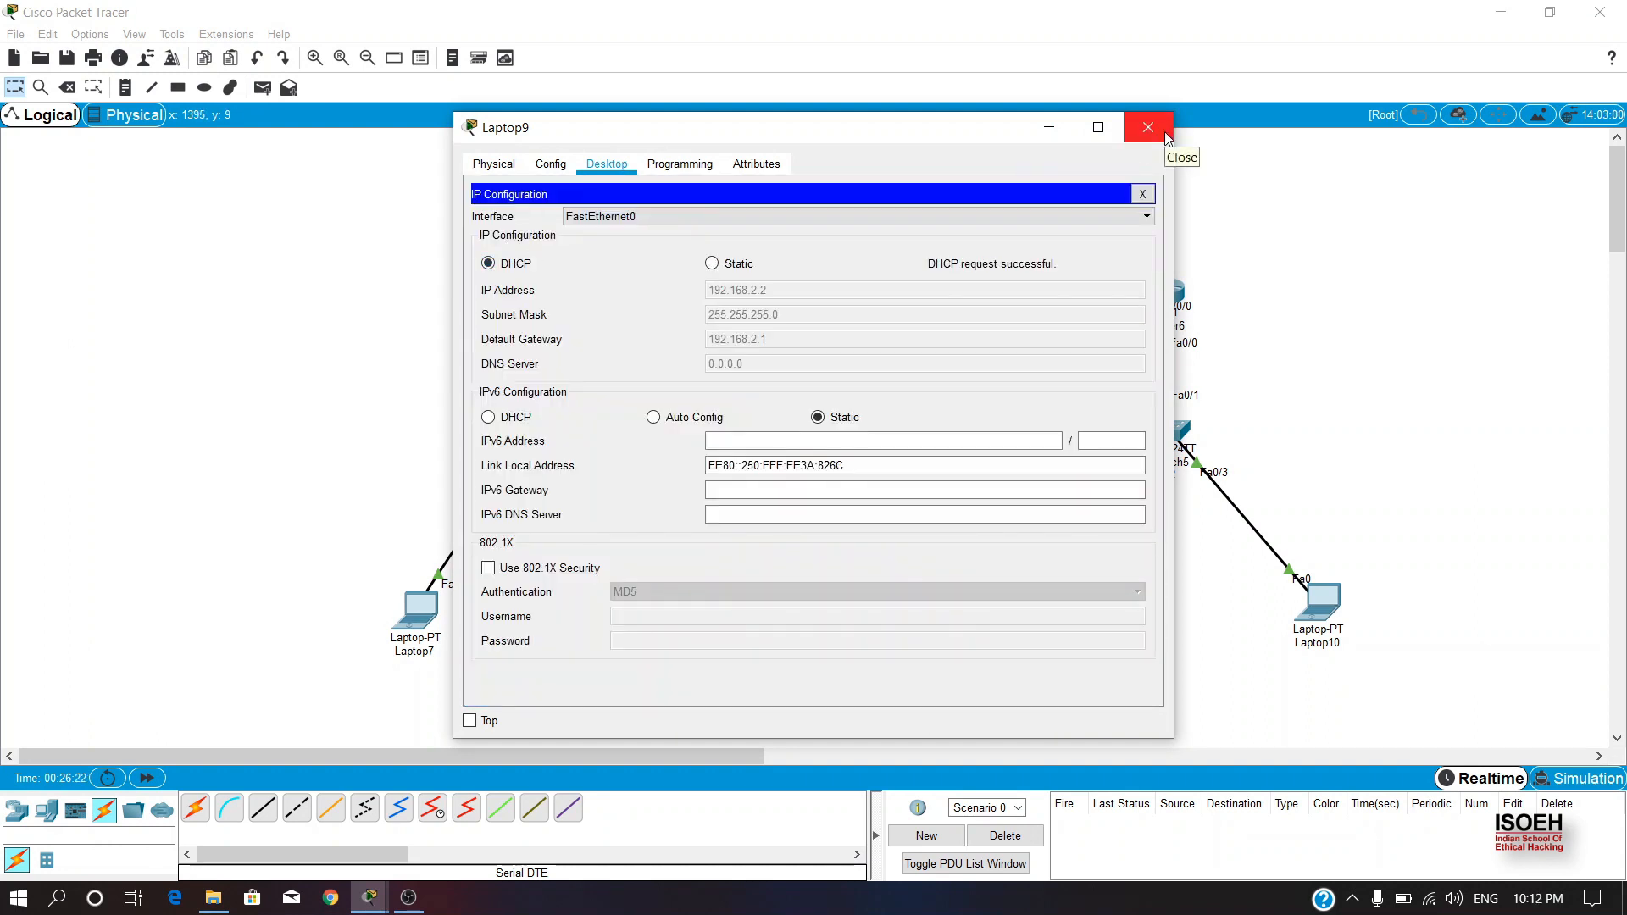
left_click(1165, 132)
Switch Laptop10's IPv4 configuration to DHCP and close its window.
left_click(1336, 610)
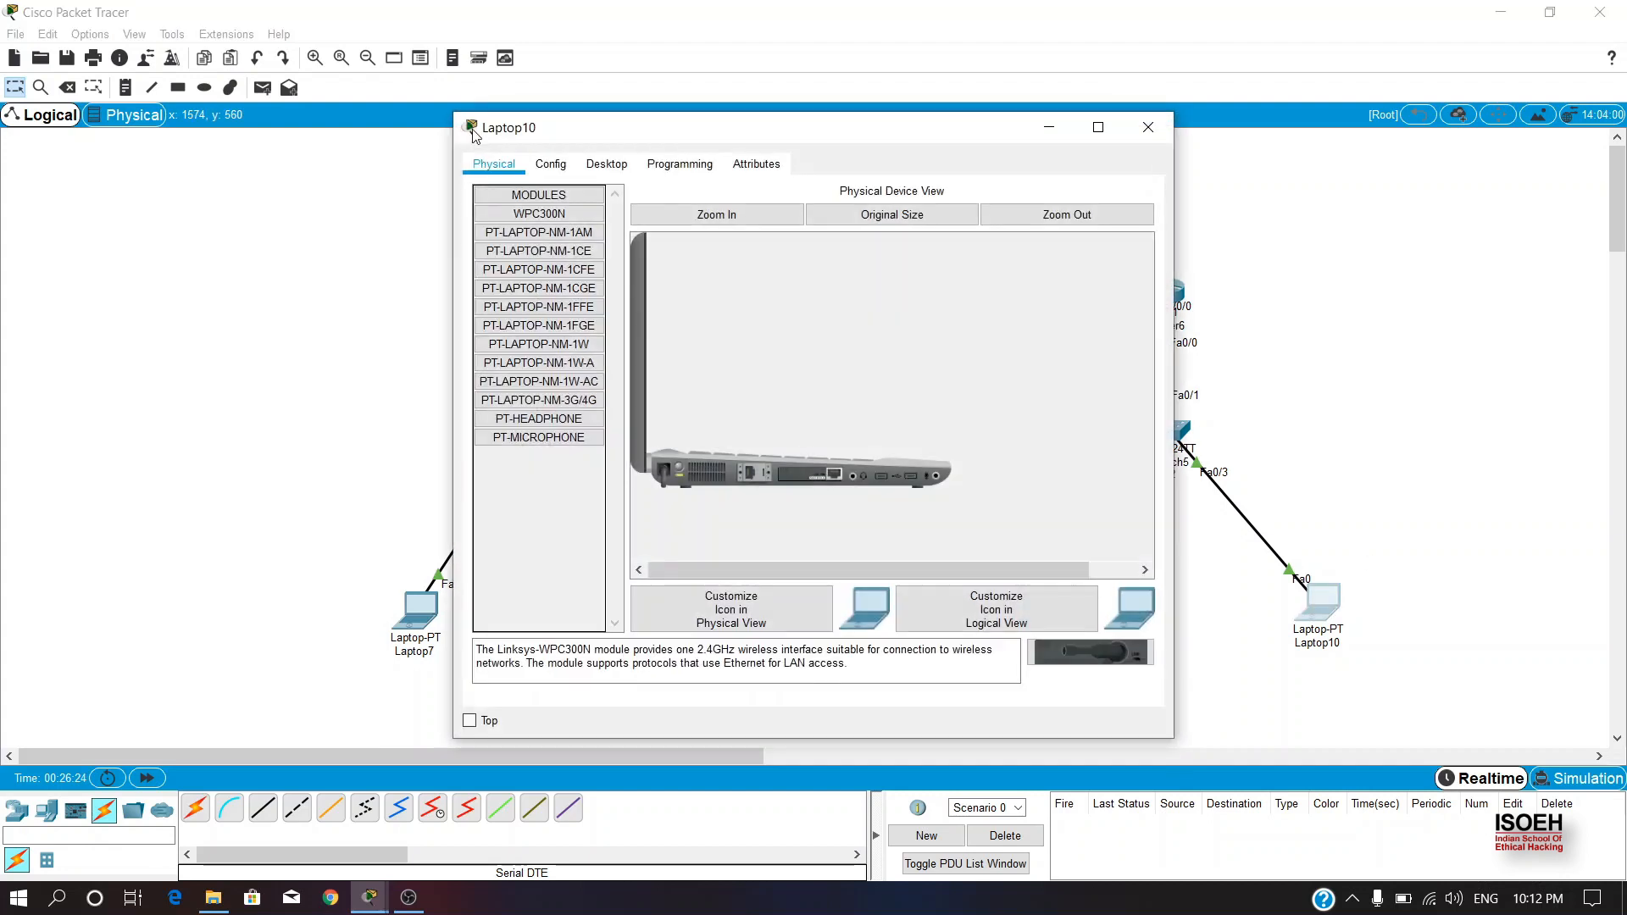
left_click(607, 163)
left_click(527, 248)
left_click(519, 264)
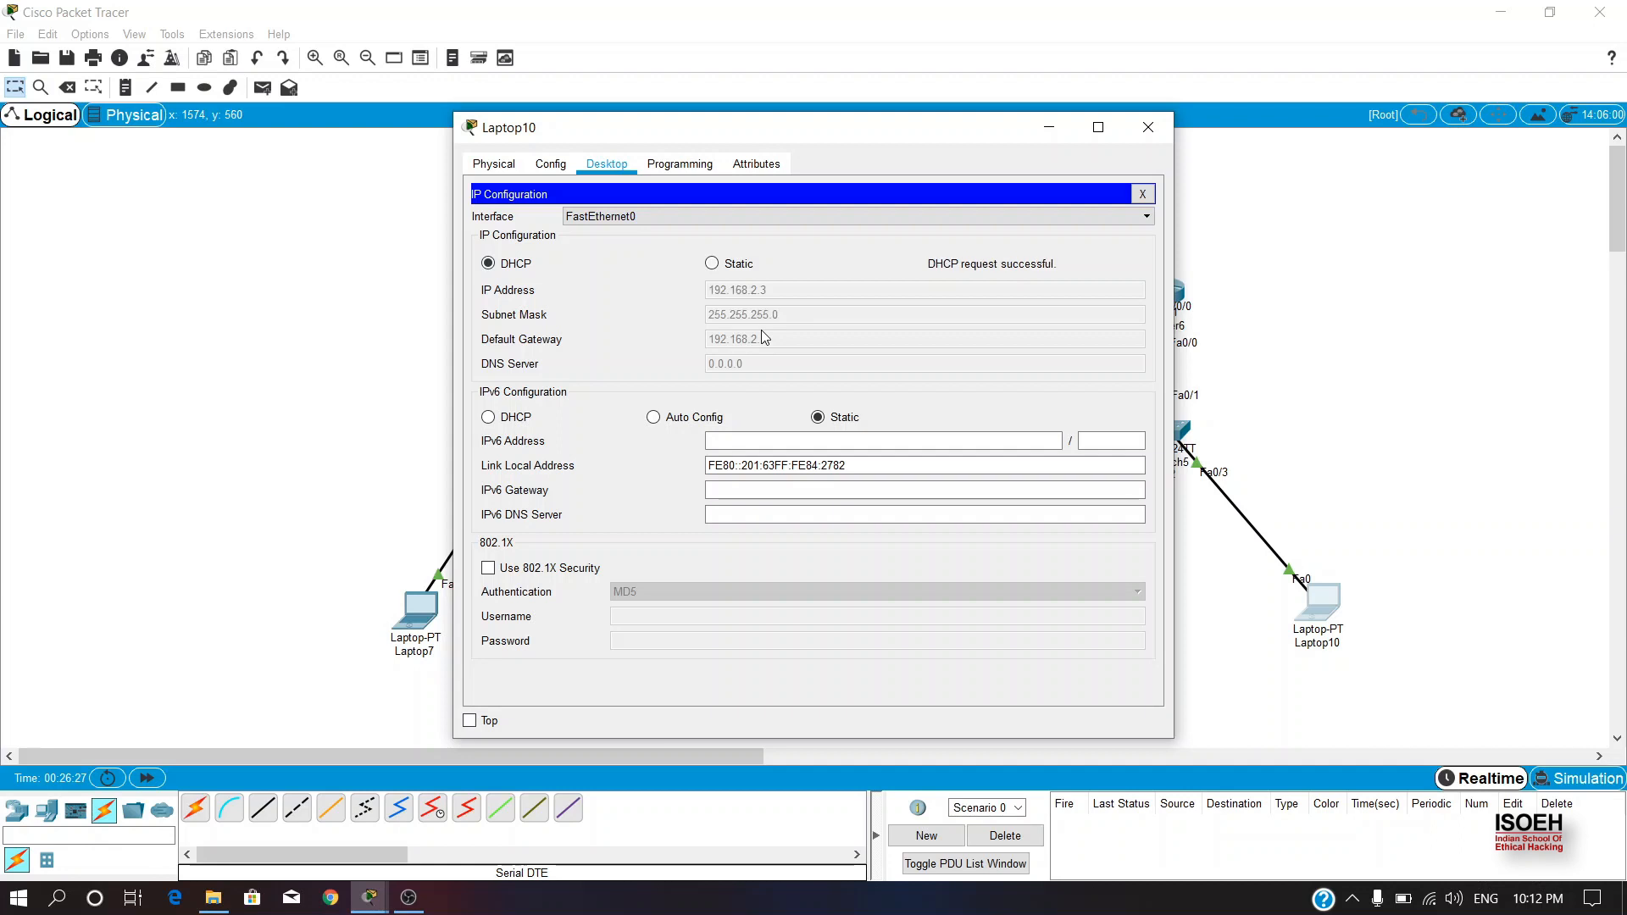
left_click(1149, 126)
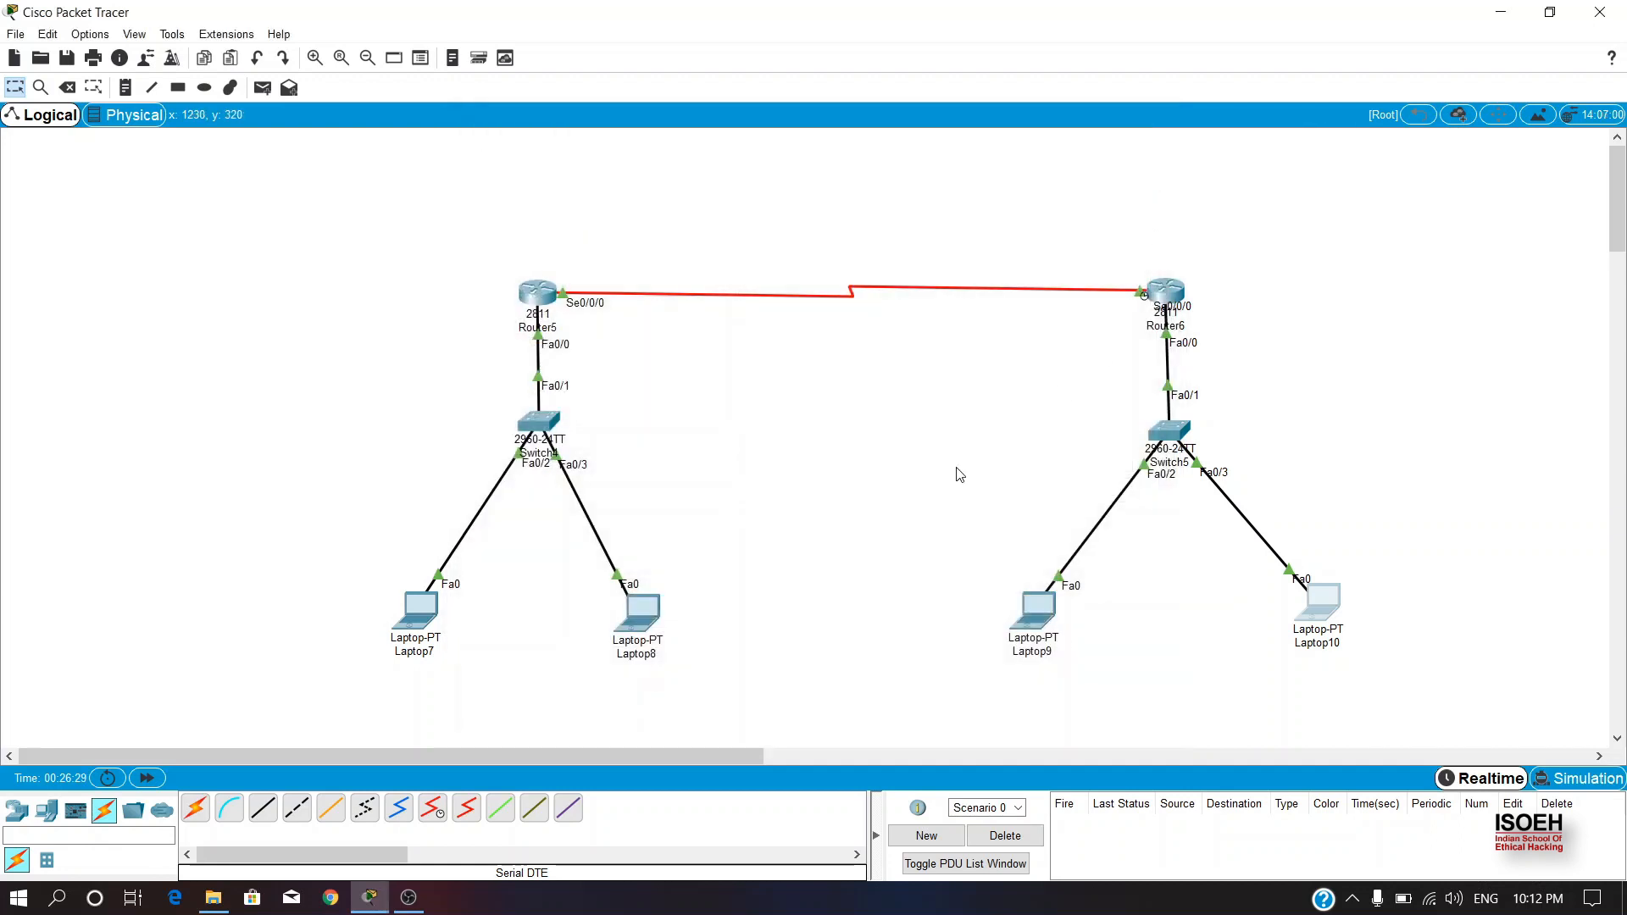
Send a simple PDU from Laptop7 to Laptop8 to test connectivity within Router5's network.
left_click(263, 87)
left_click(421, 613)
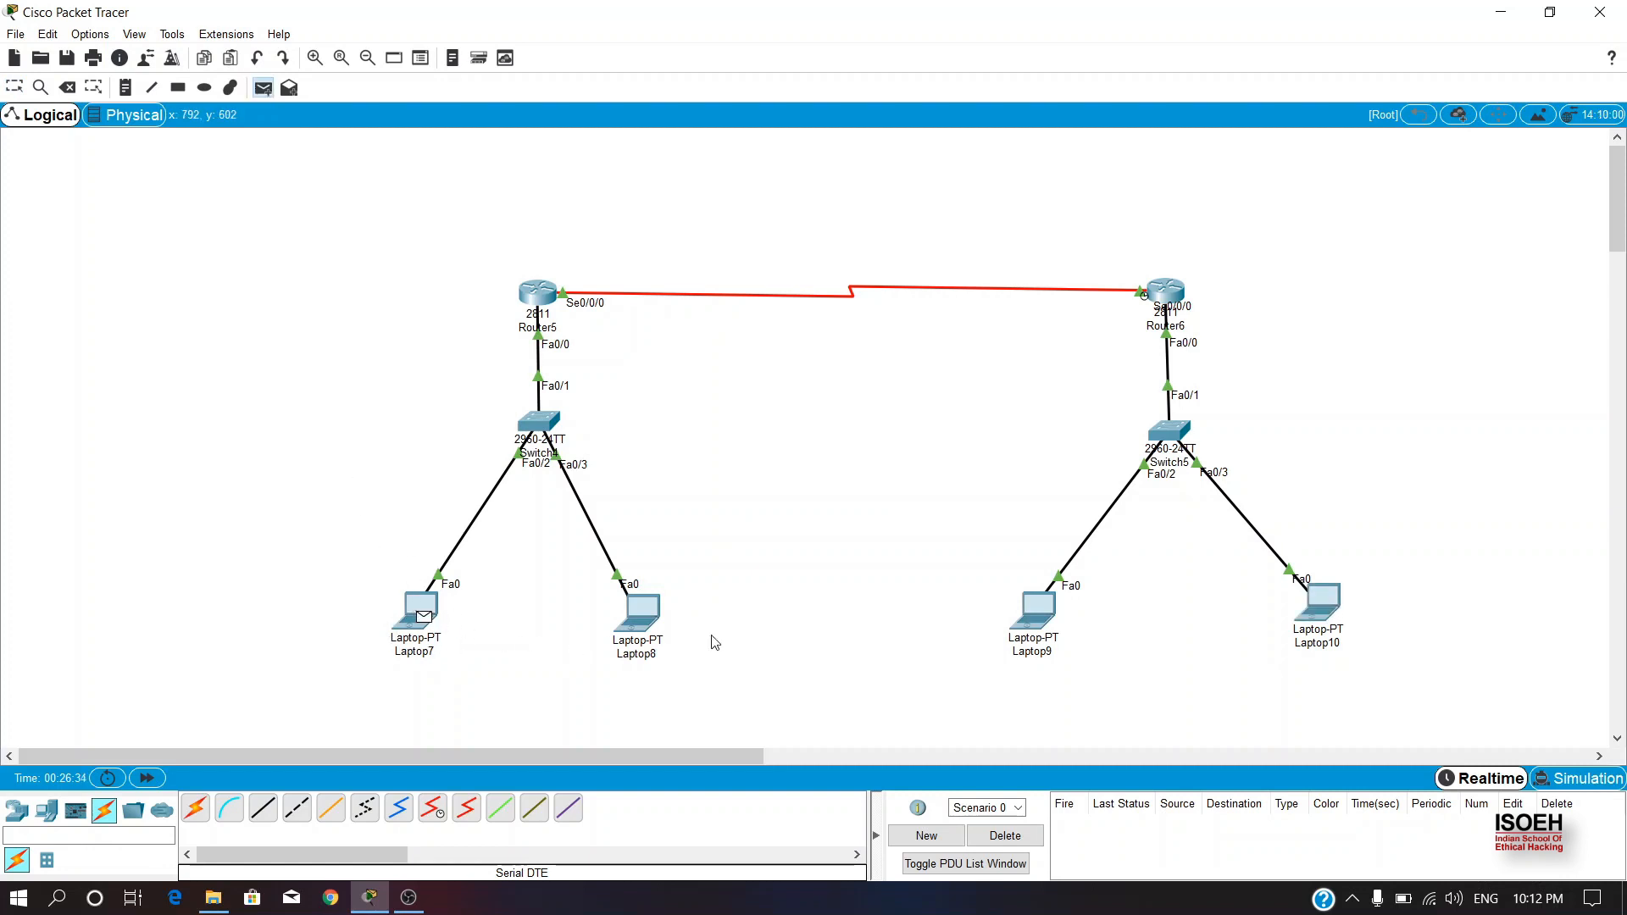
left_click(642, 612)
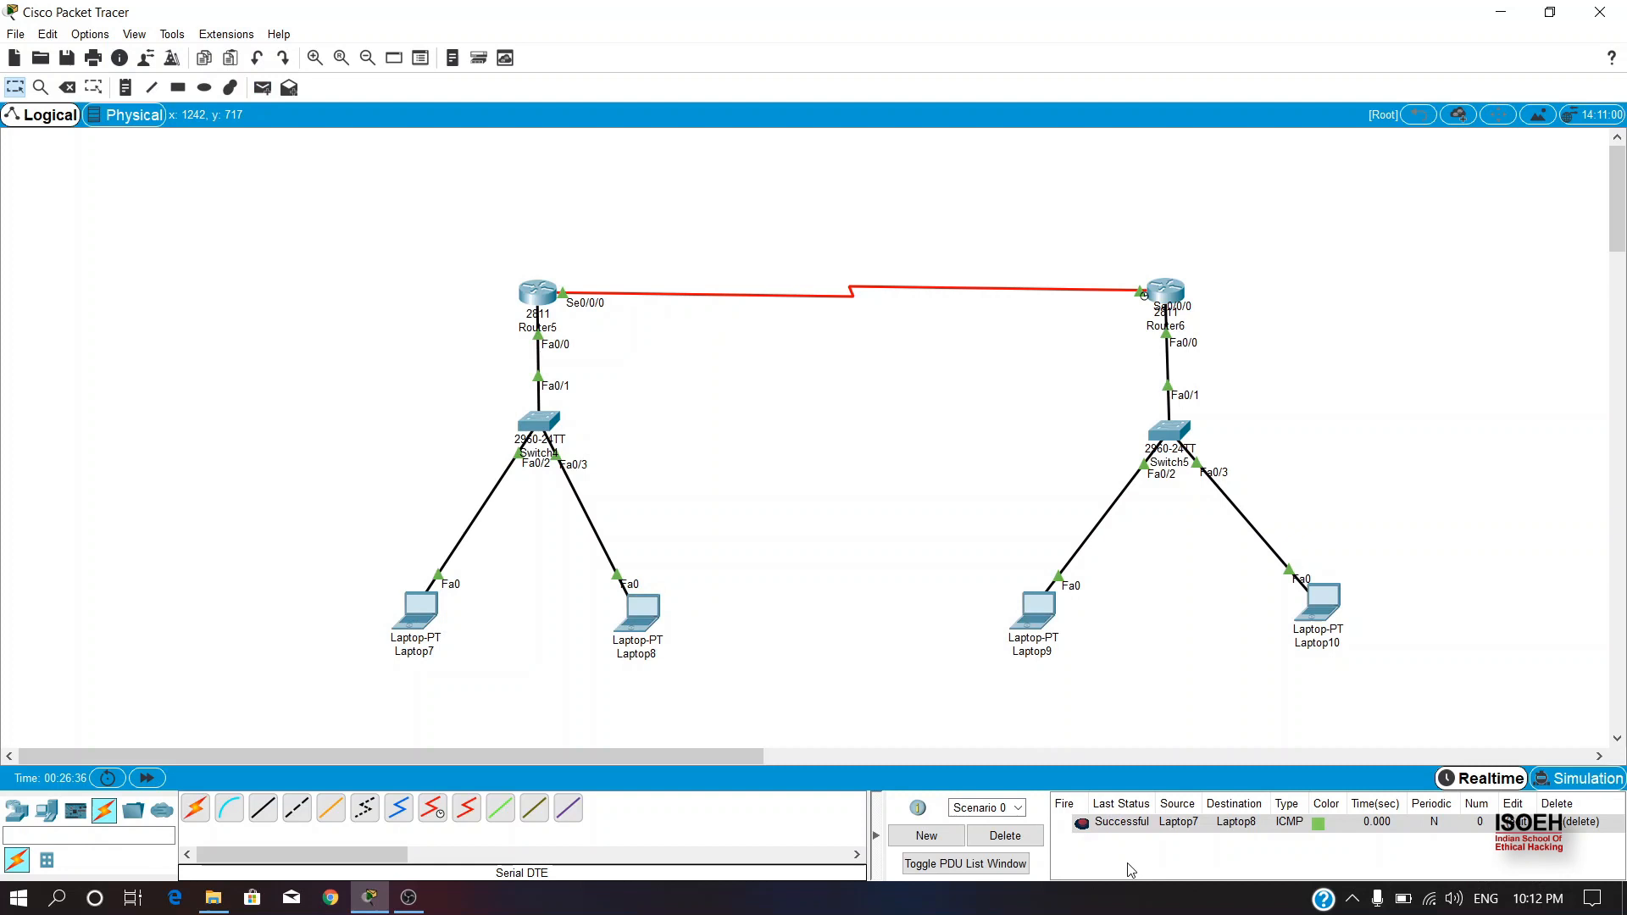
Test connectivity between the two networks with simple PDUs from Laptop7 to Laptop9 and from Laptop9 to Laptop8.
left_click(259, 88)
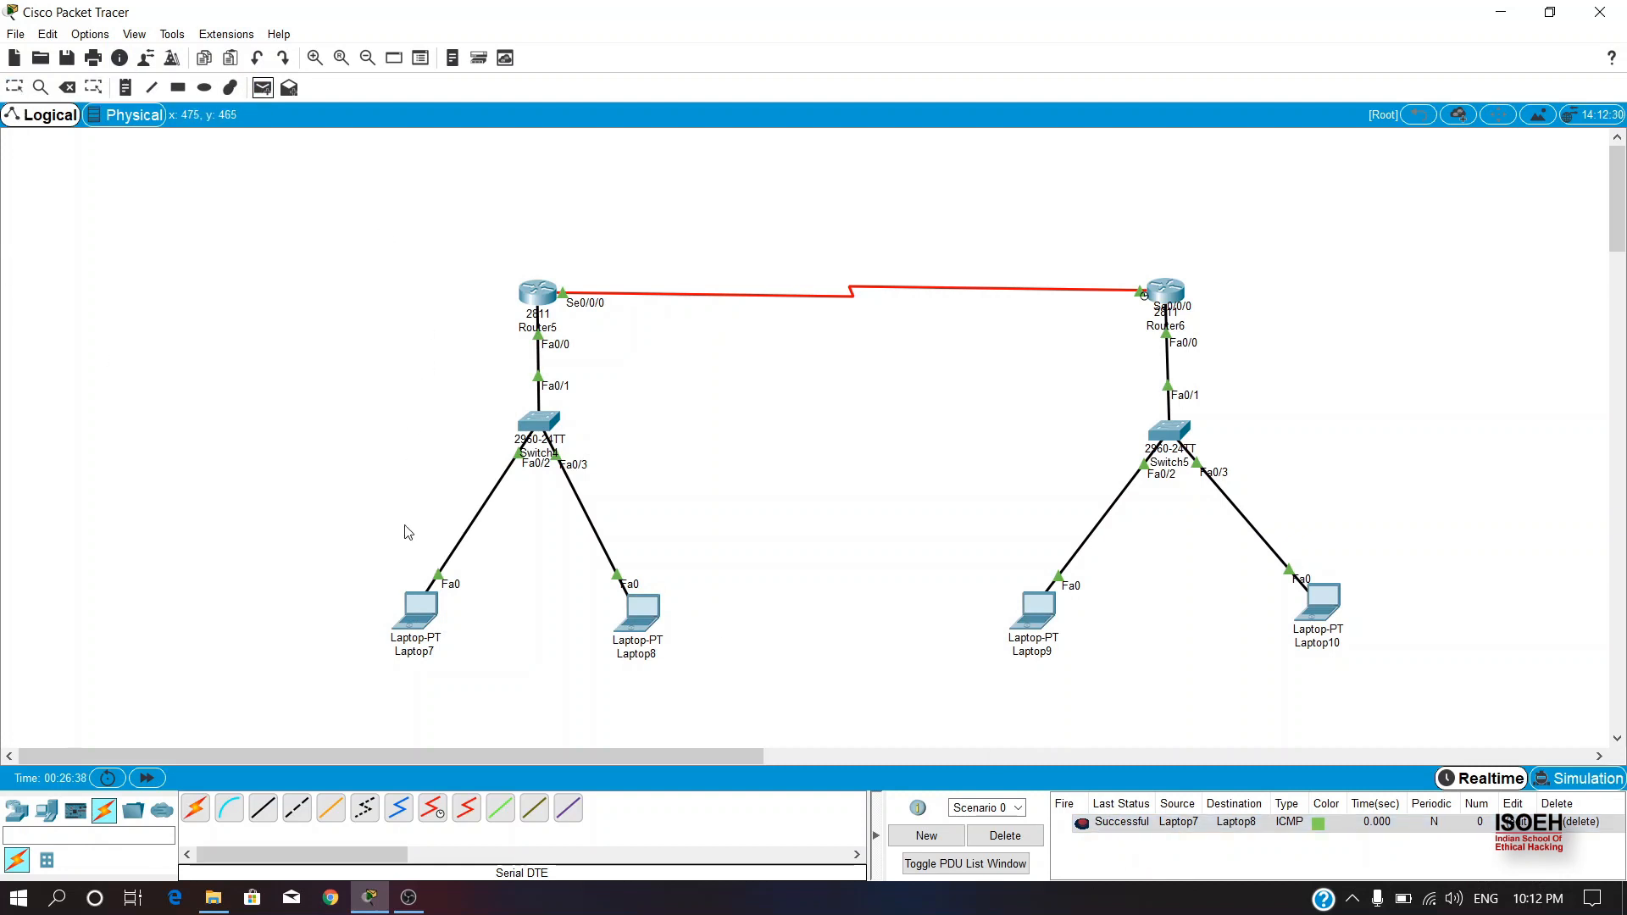
left_click(431, 611)
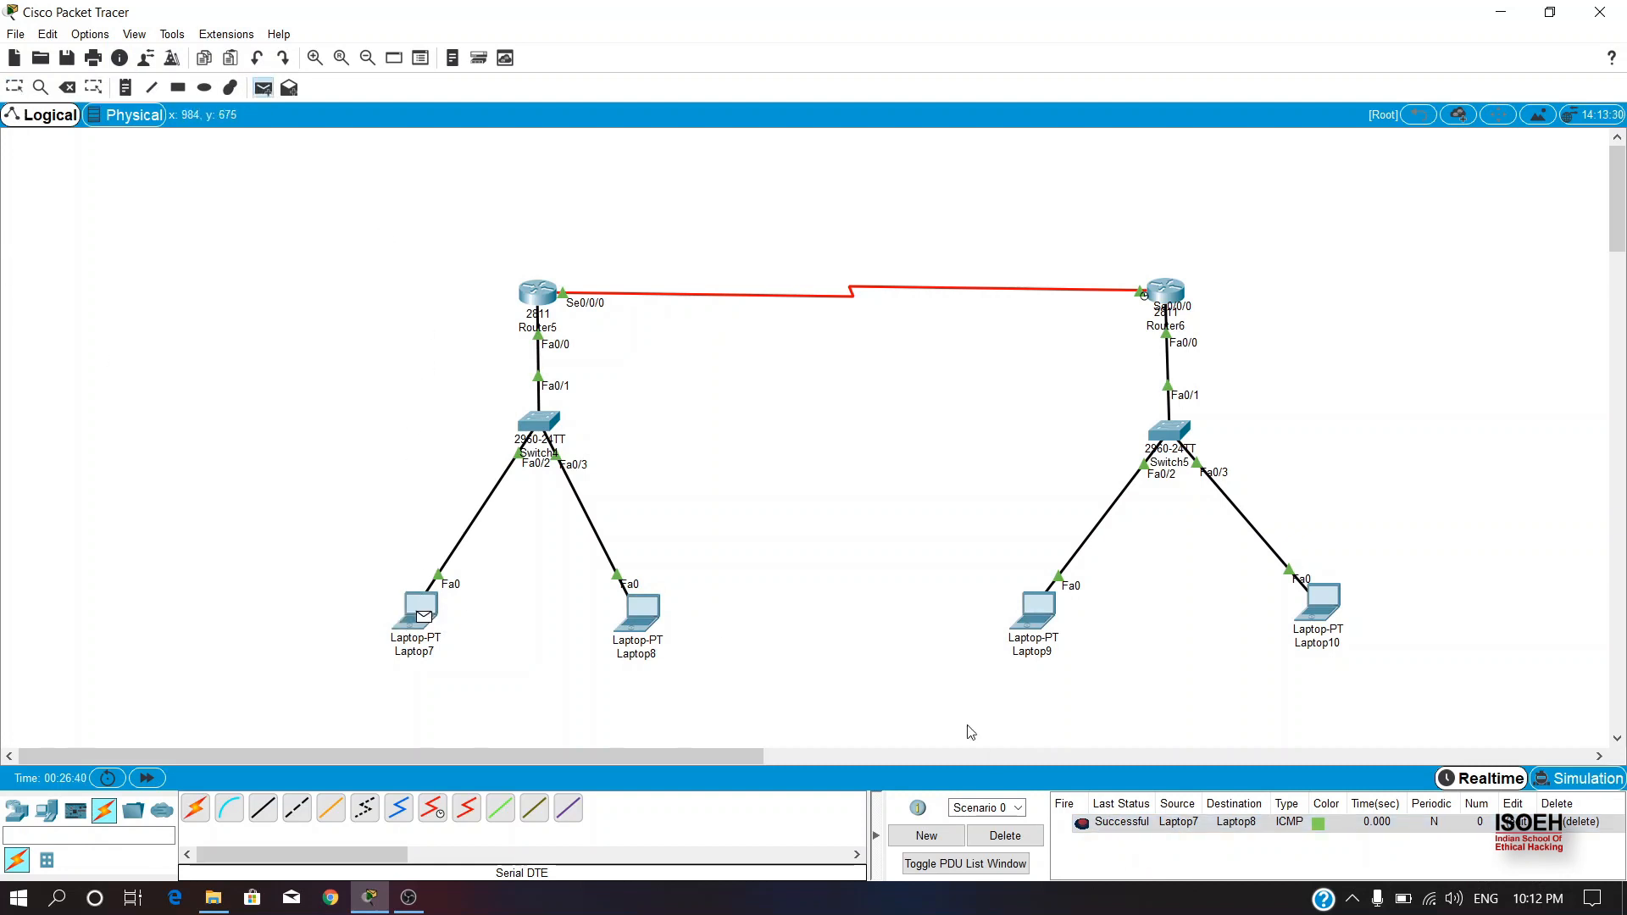
left_click(1036, 610)
left_click(263, 88)
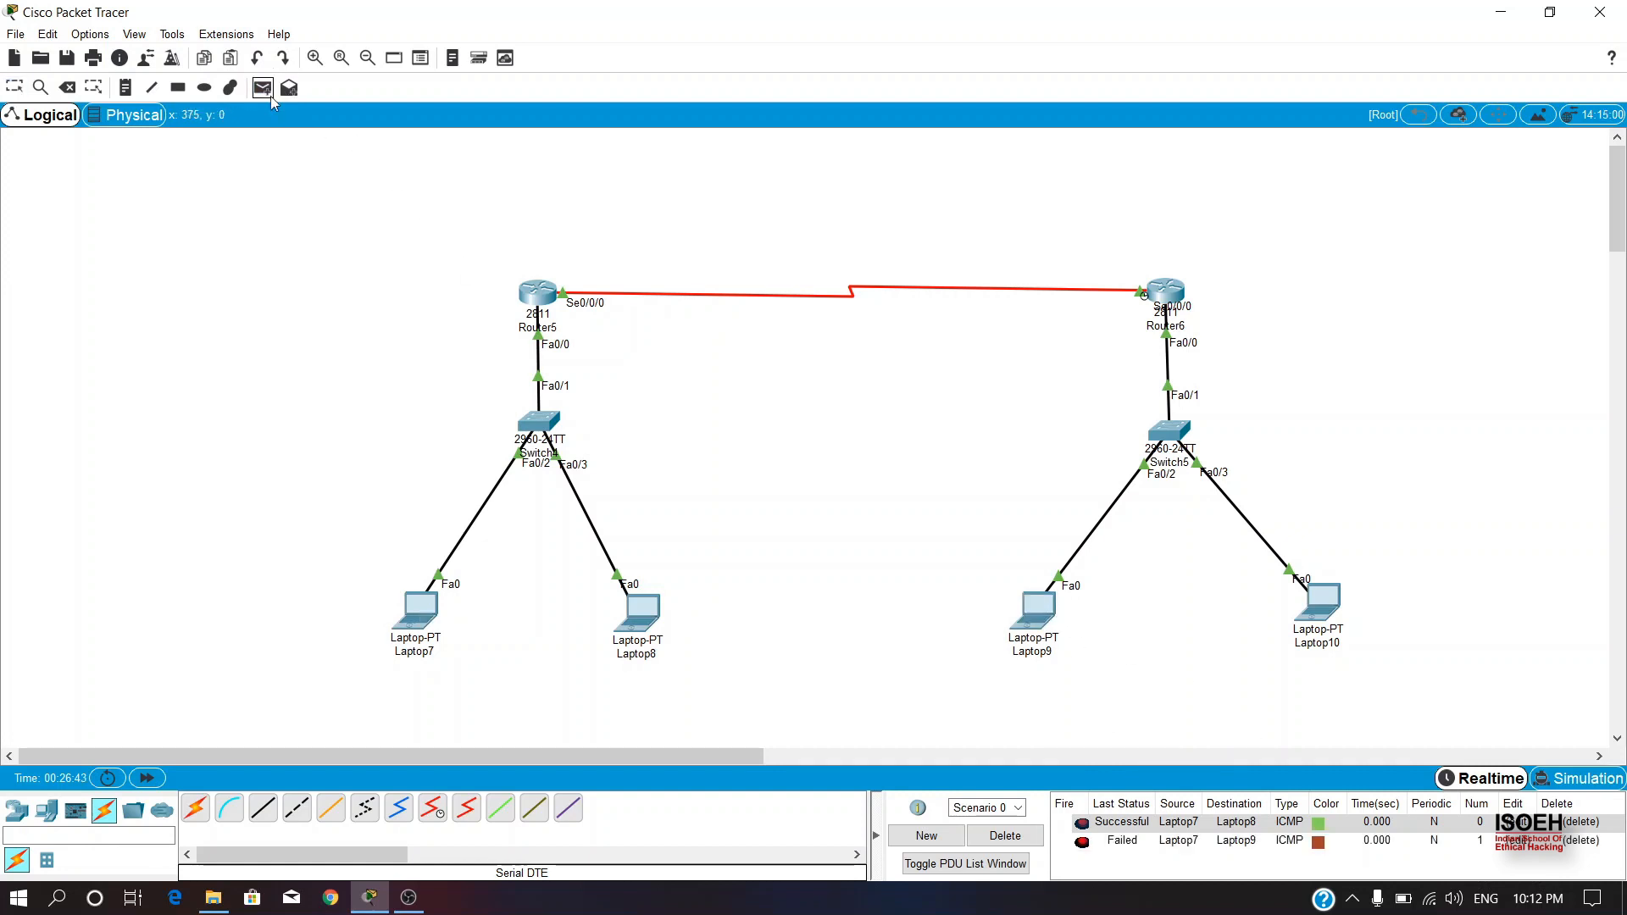
left_click(1051, 603)
left_click(652, 611)
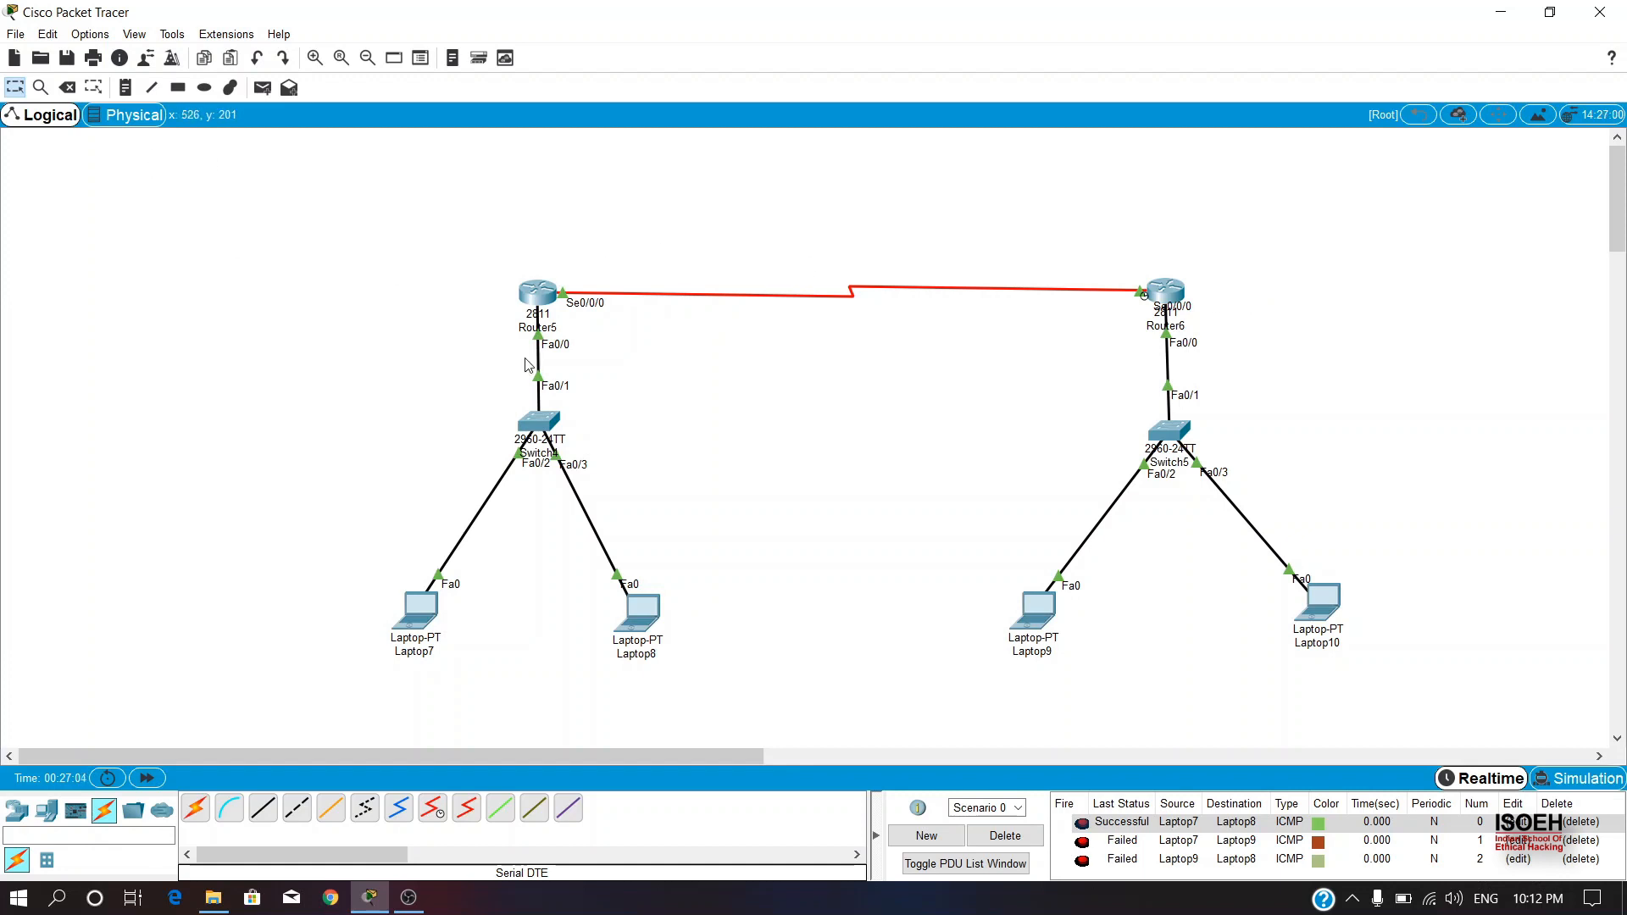
Start RIP routing on Router5 with router rip and advertise network 192.168.1.0.
left_click(543, 301)
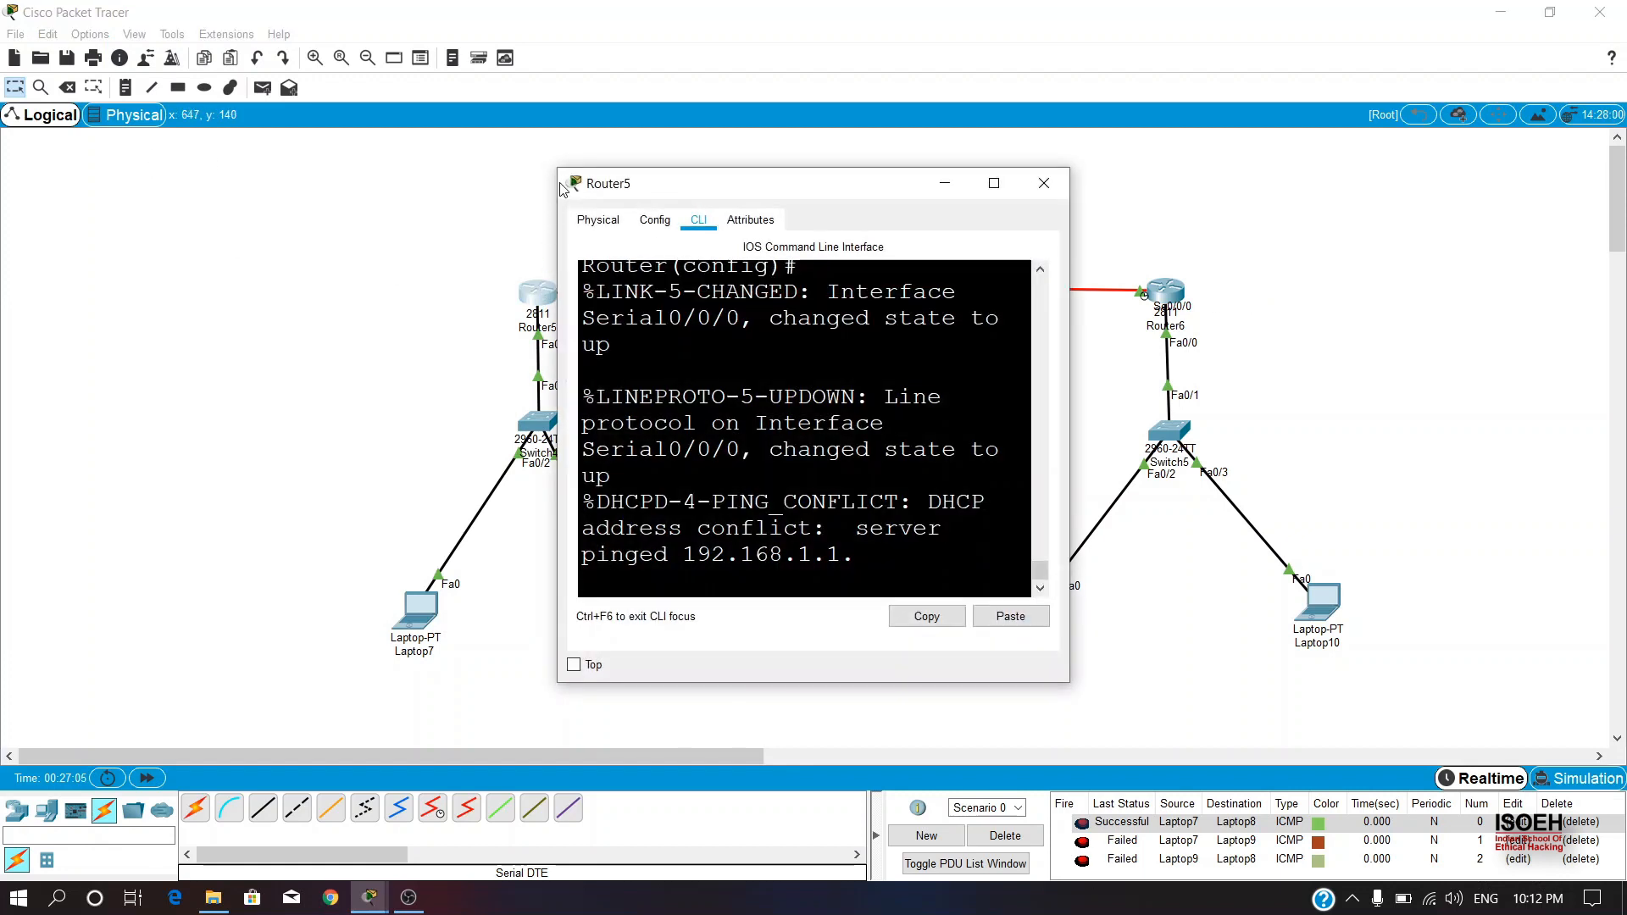
left_click_drag(547, 165, 279, 57)
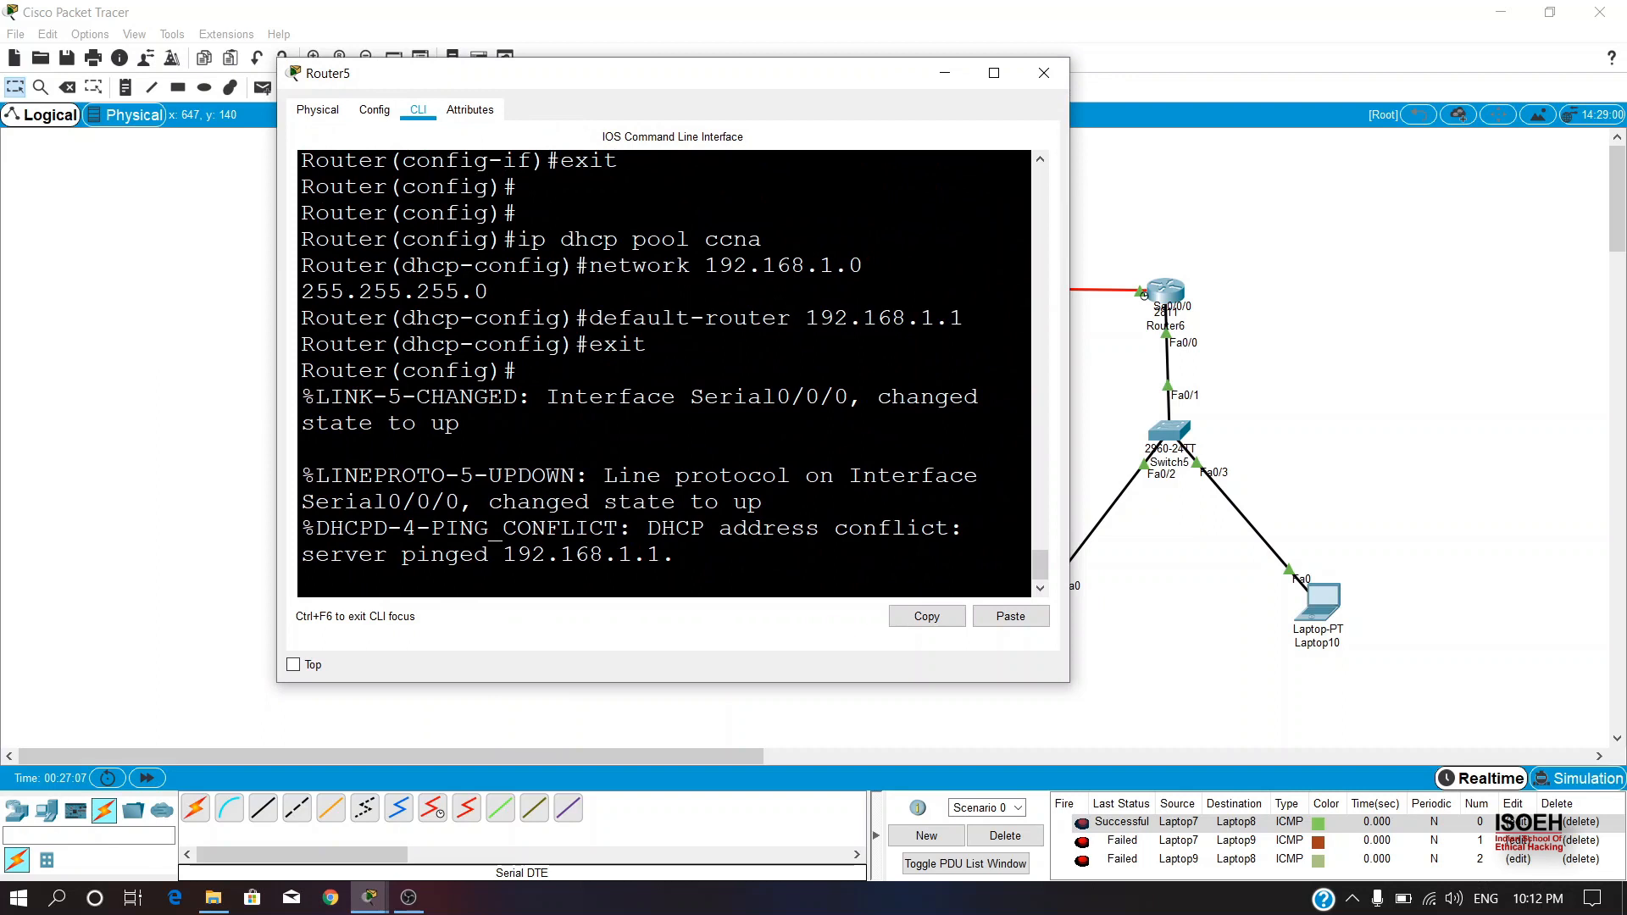
key("Return")
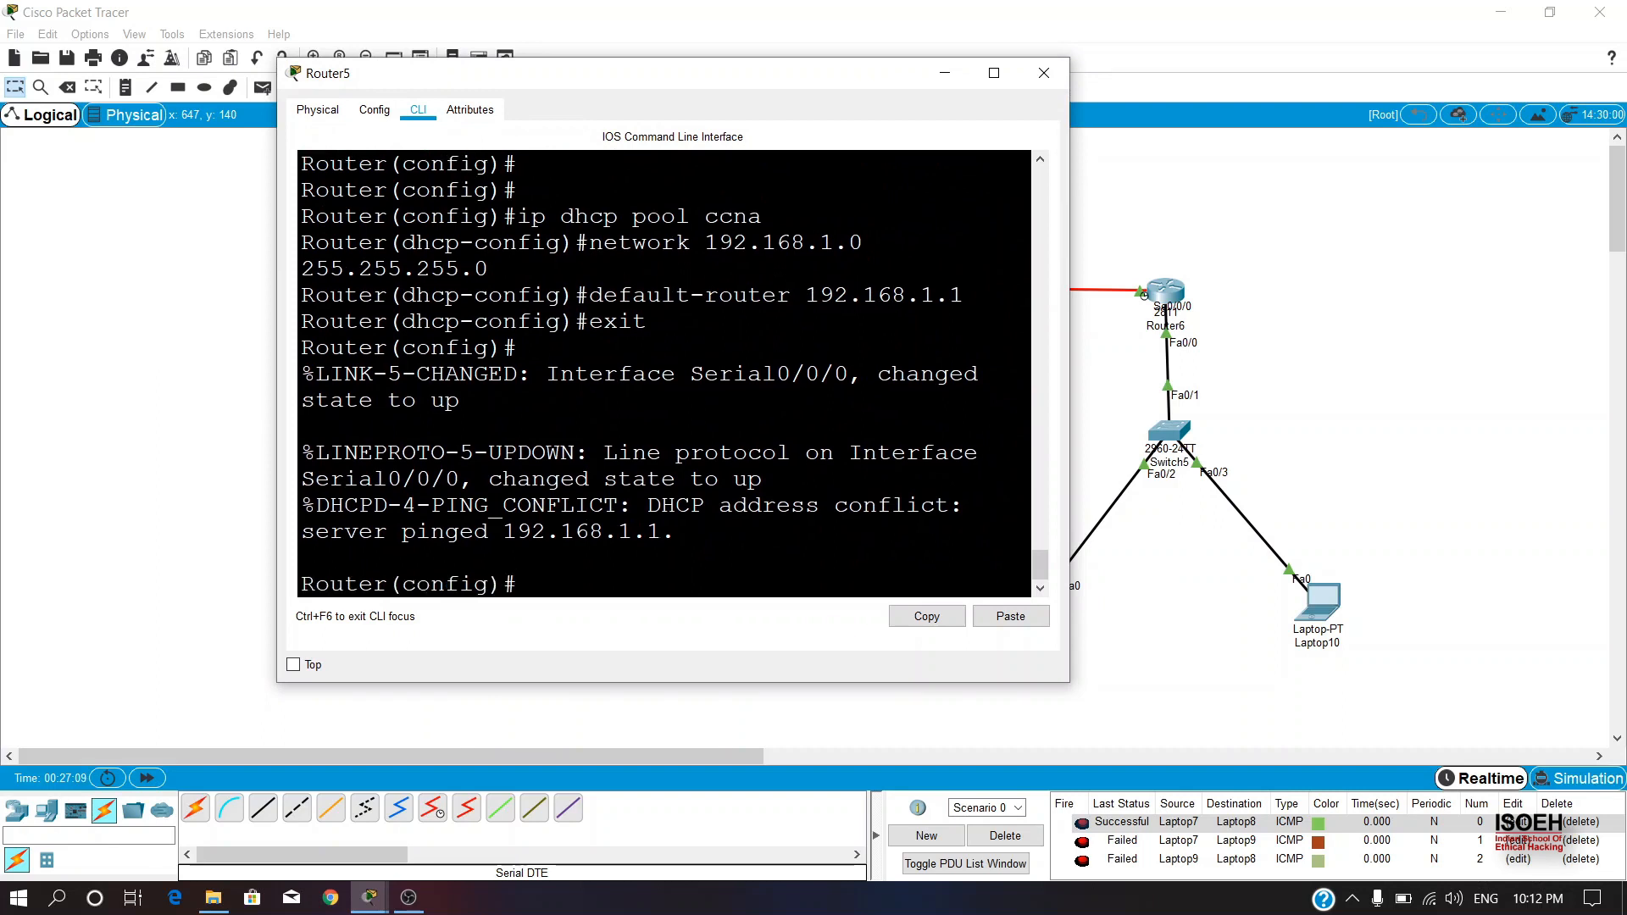
type("router rip")
key("Return")
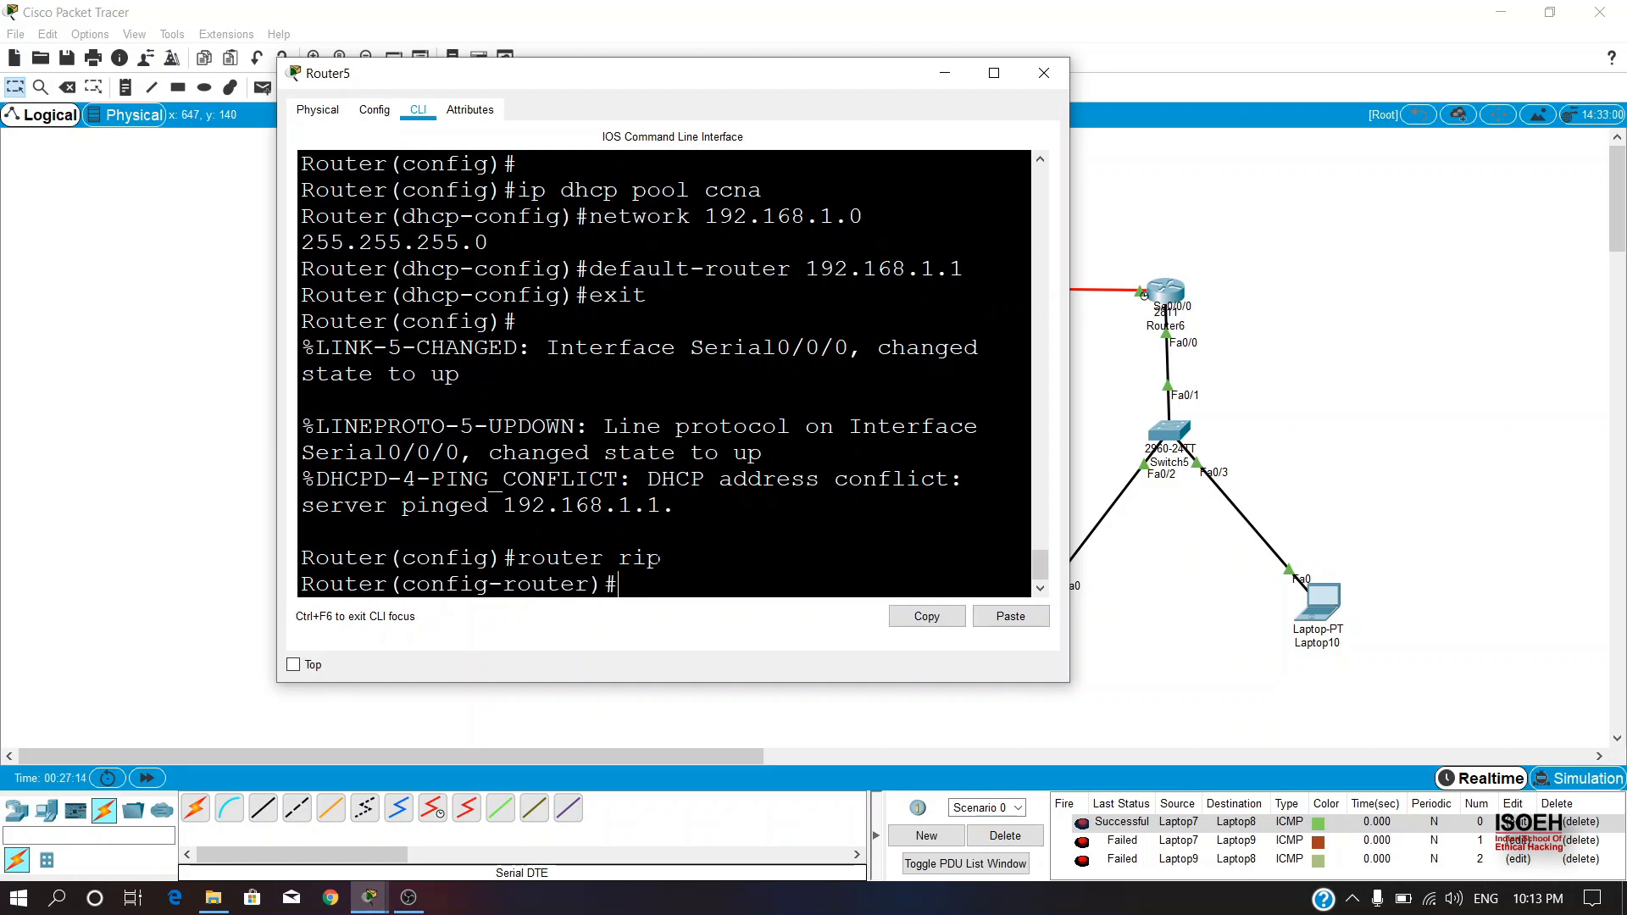
type("network 192.168.1.0")
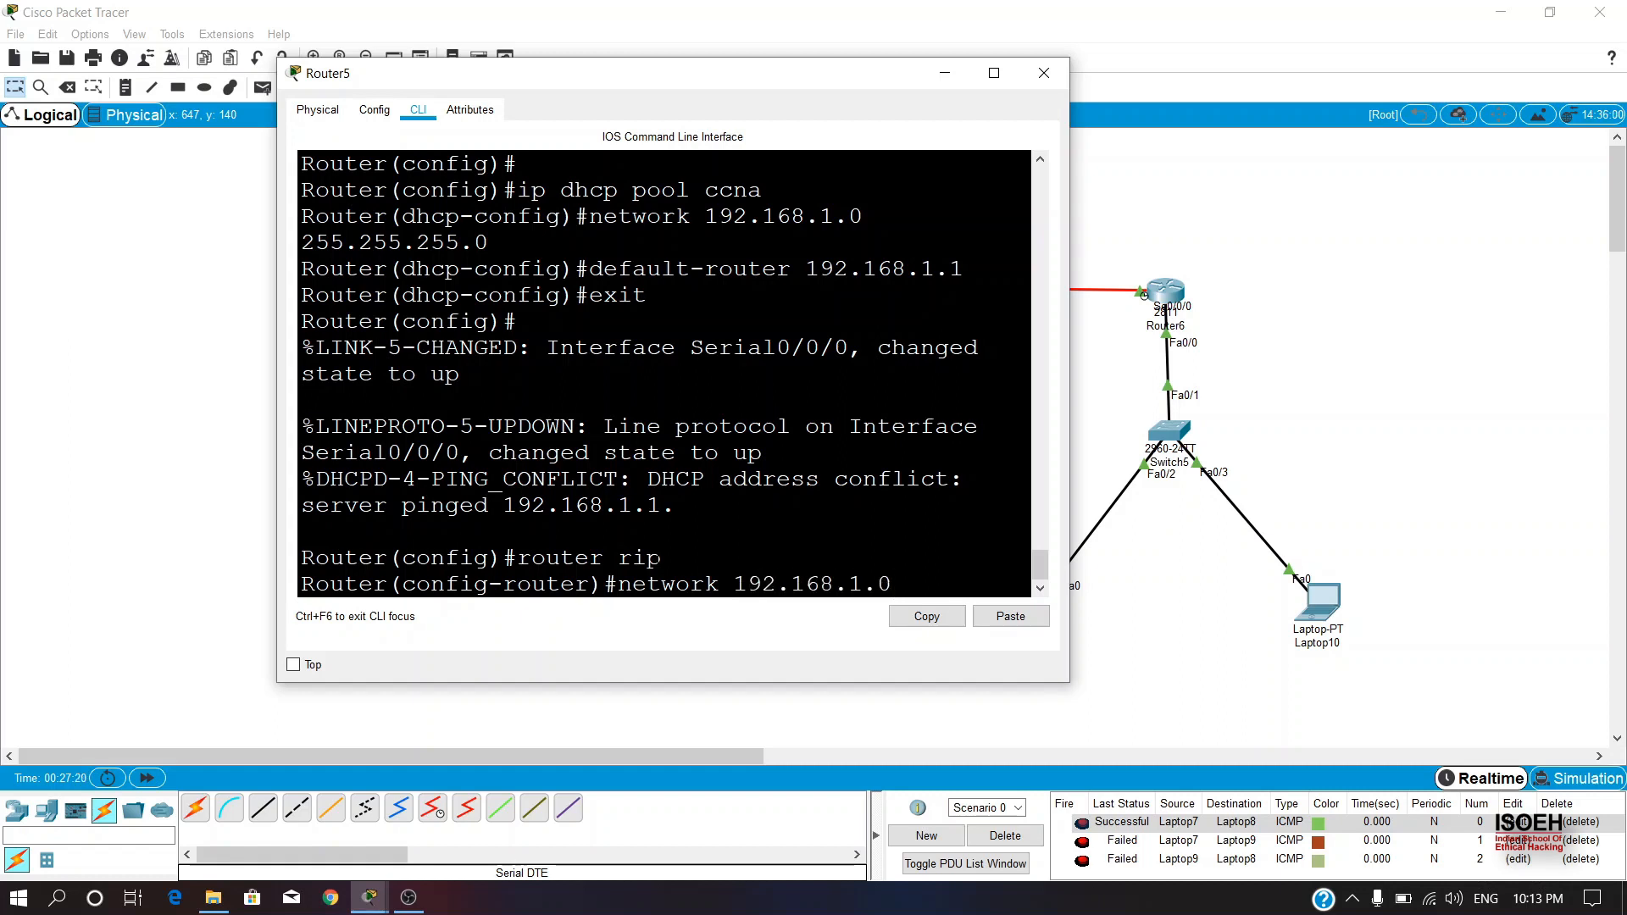
left_click_drag(786, 88, 1363, 54)
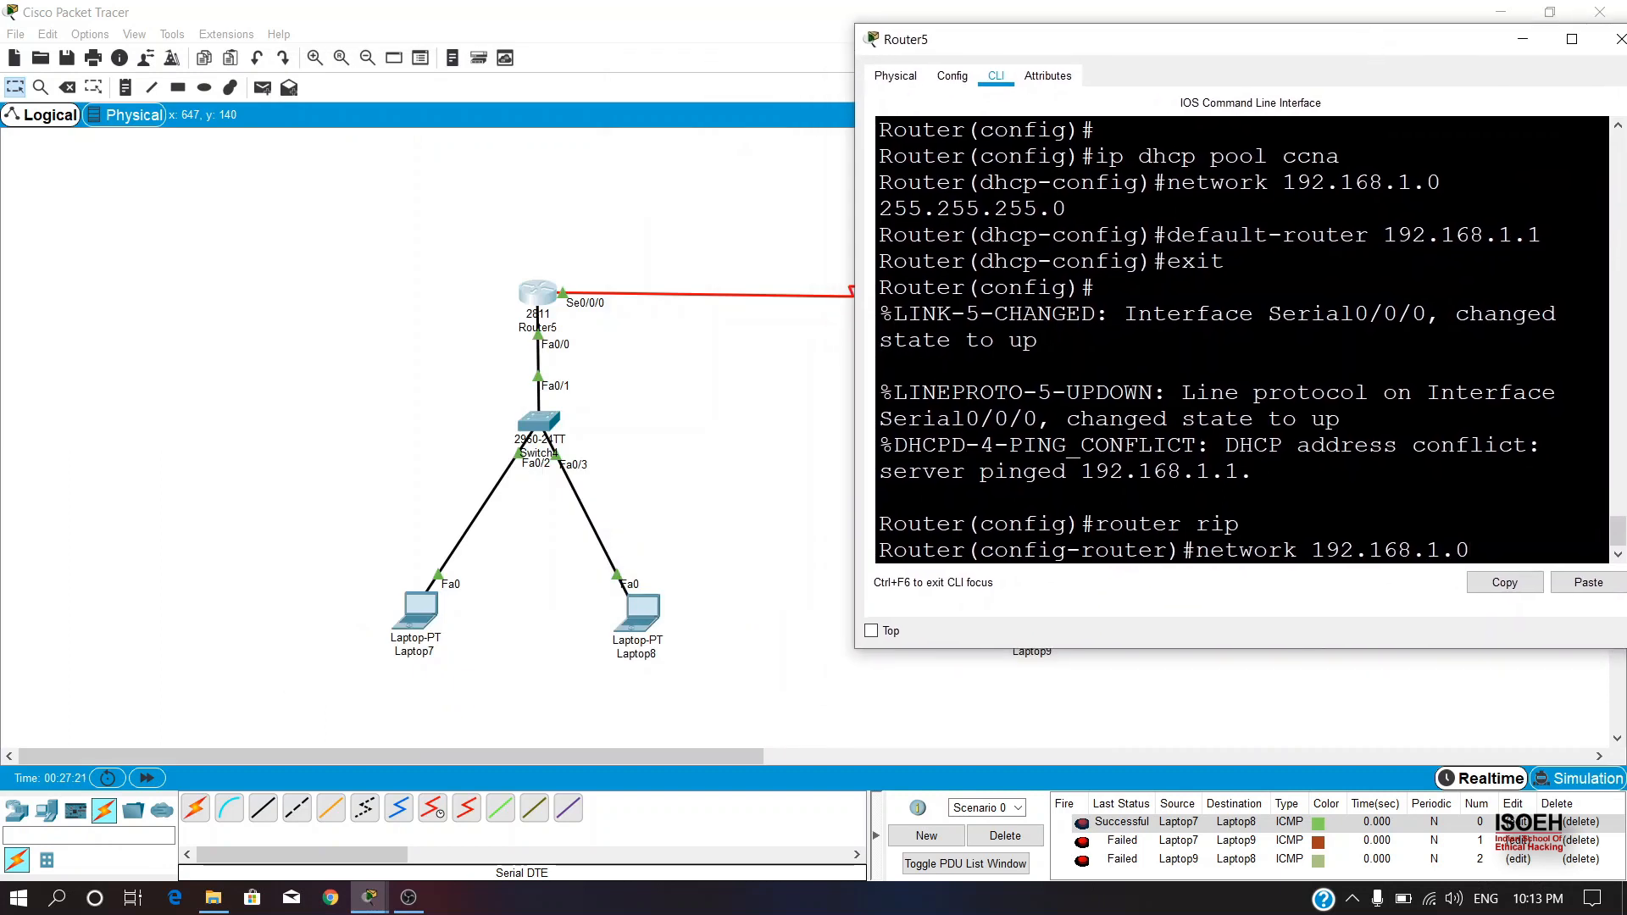
left_click_drag(1471, 551, 1311, 551)
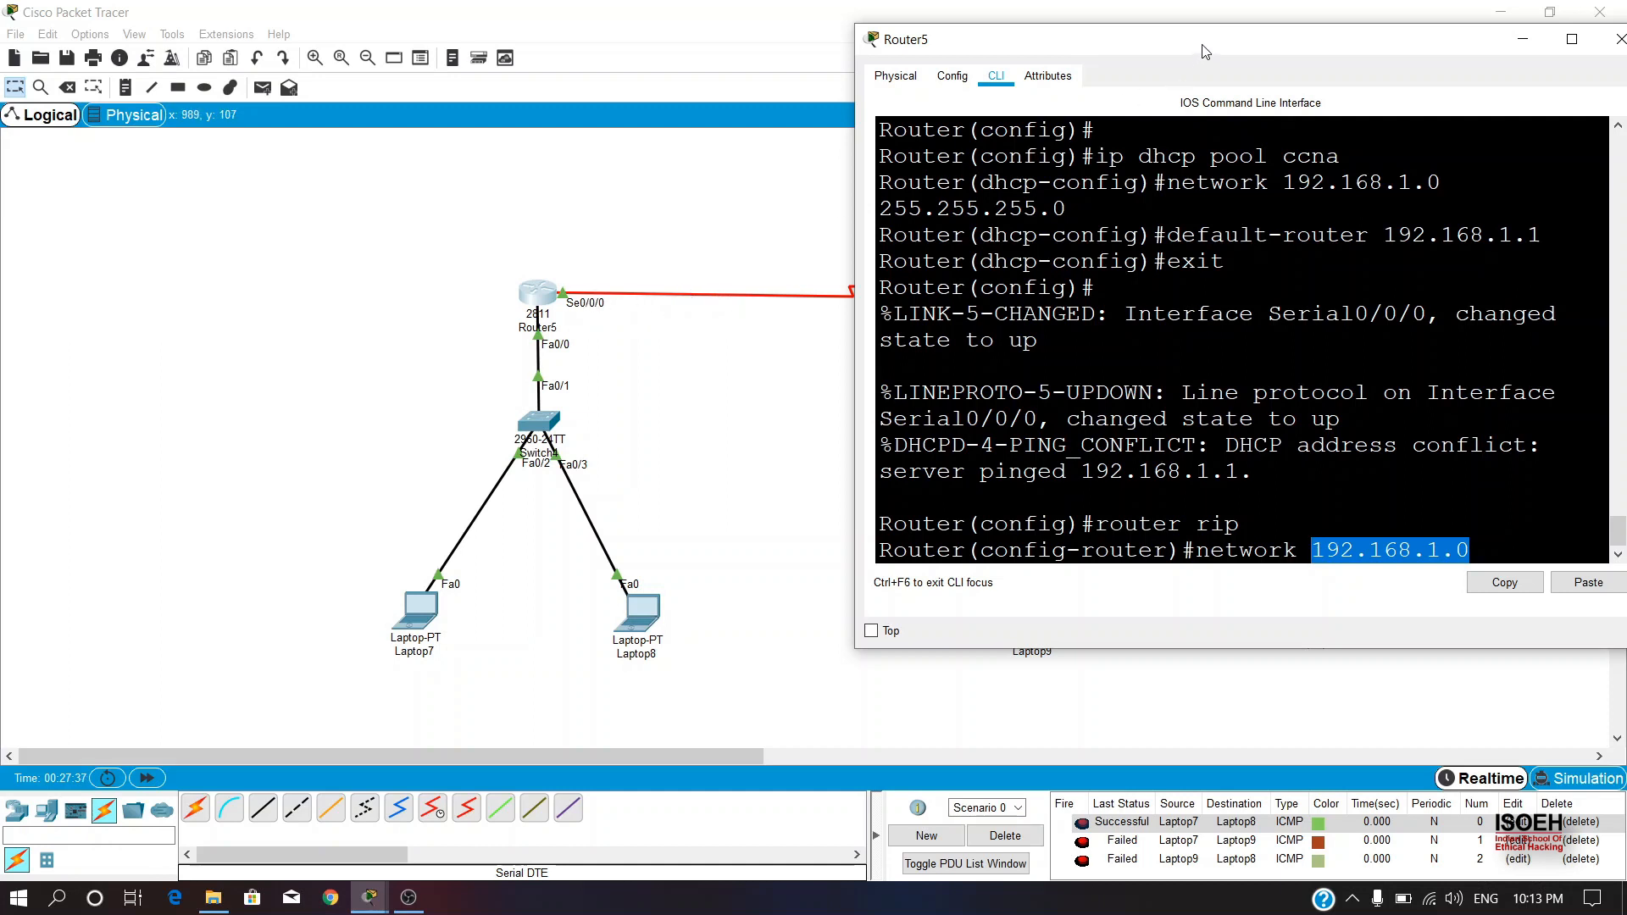
left_click_drag(1205, 52, 1066, 47)
left_click(1331, 544)
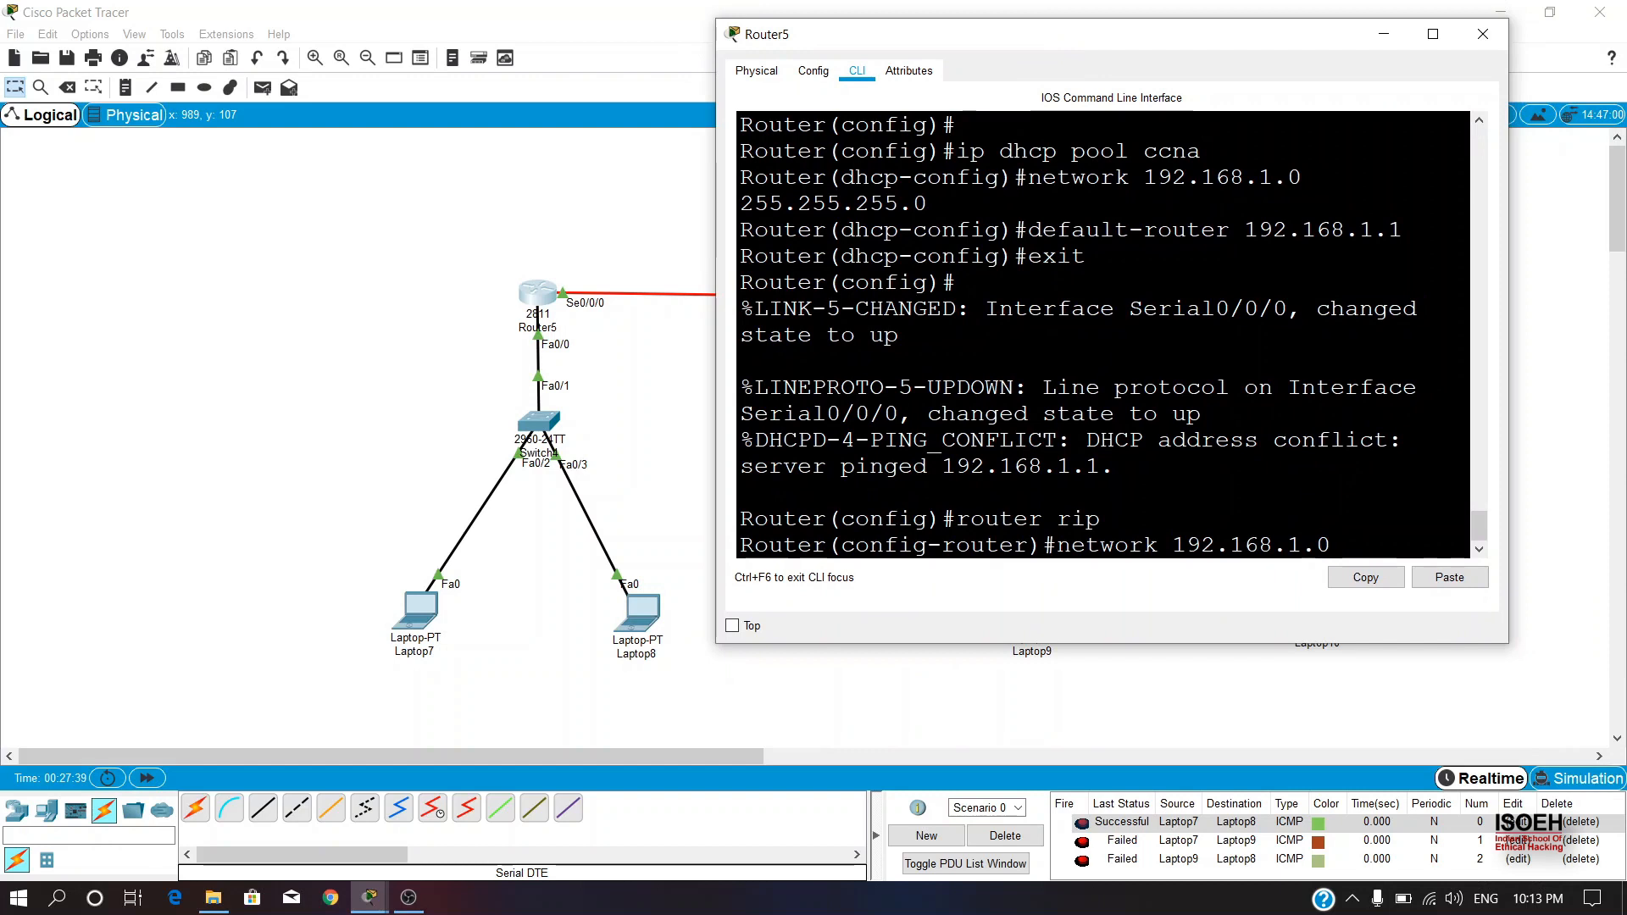
key("Return")
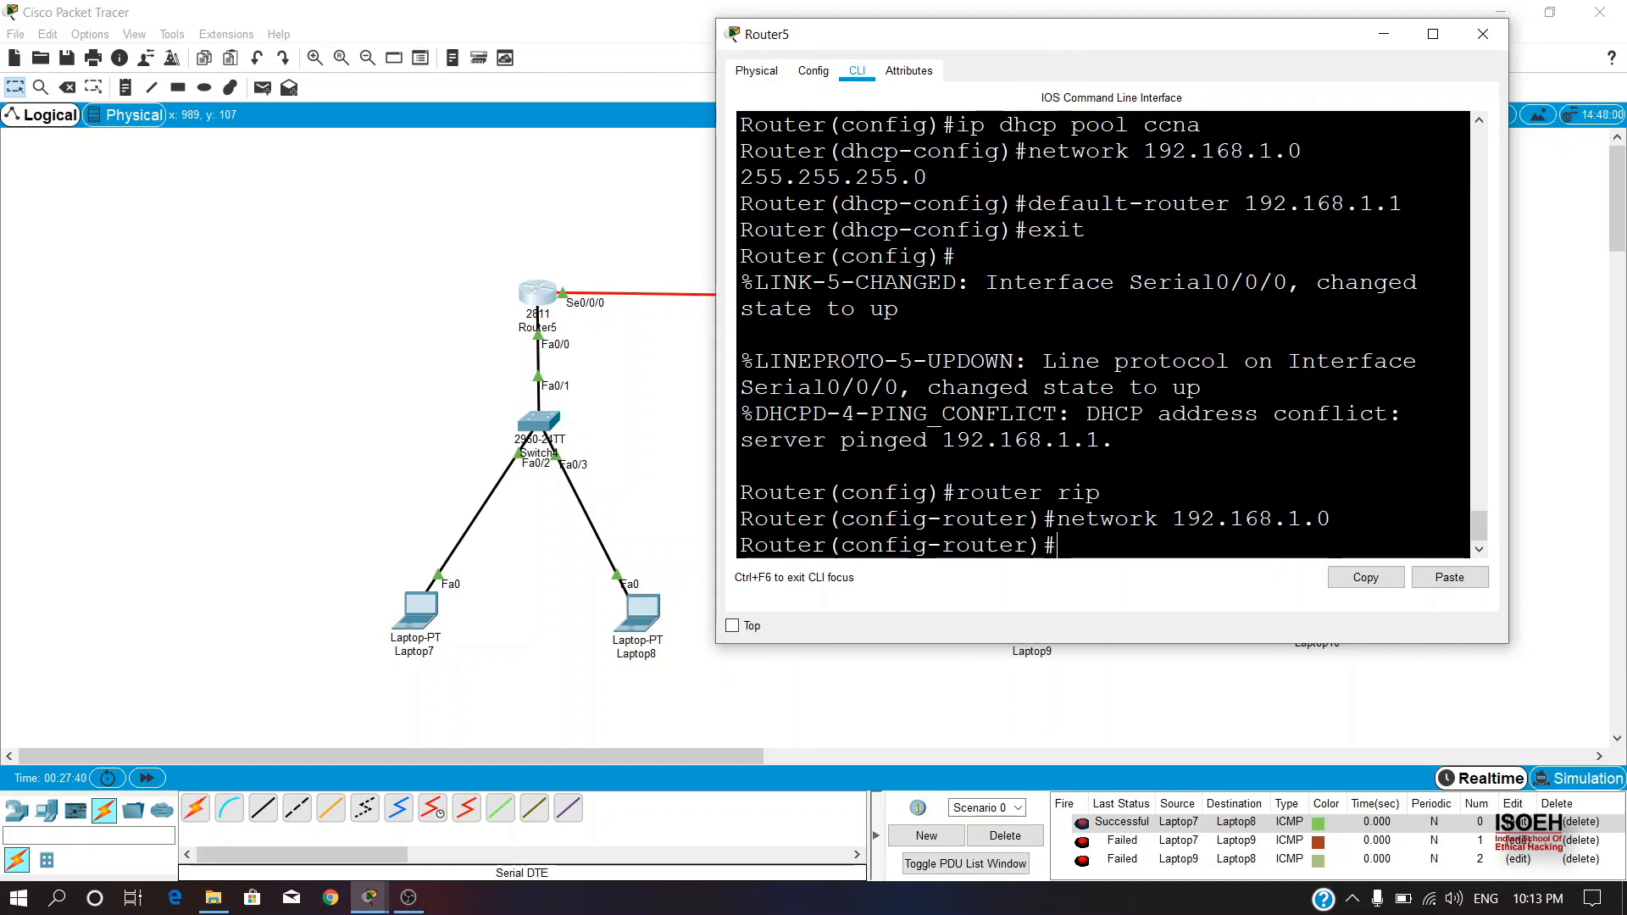
Advertise network 10.0.0.0 in Router5's RIP configuration, exit router configuration mode and close the router's window.
type("network 10.0.0.0")
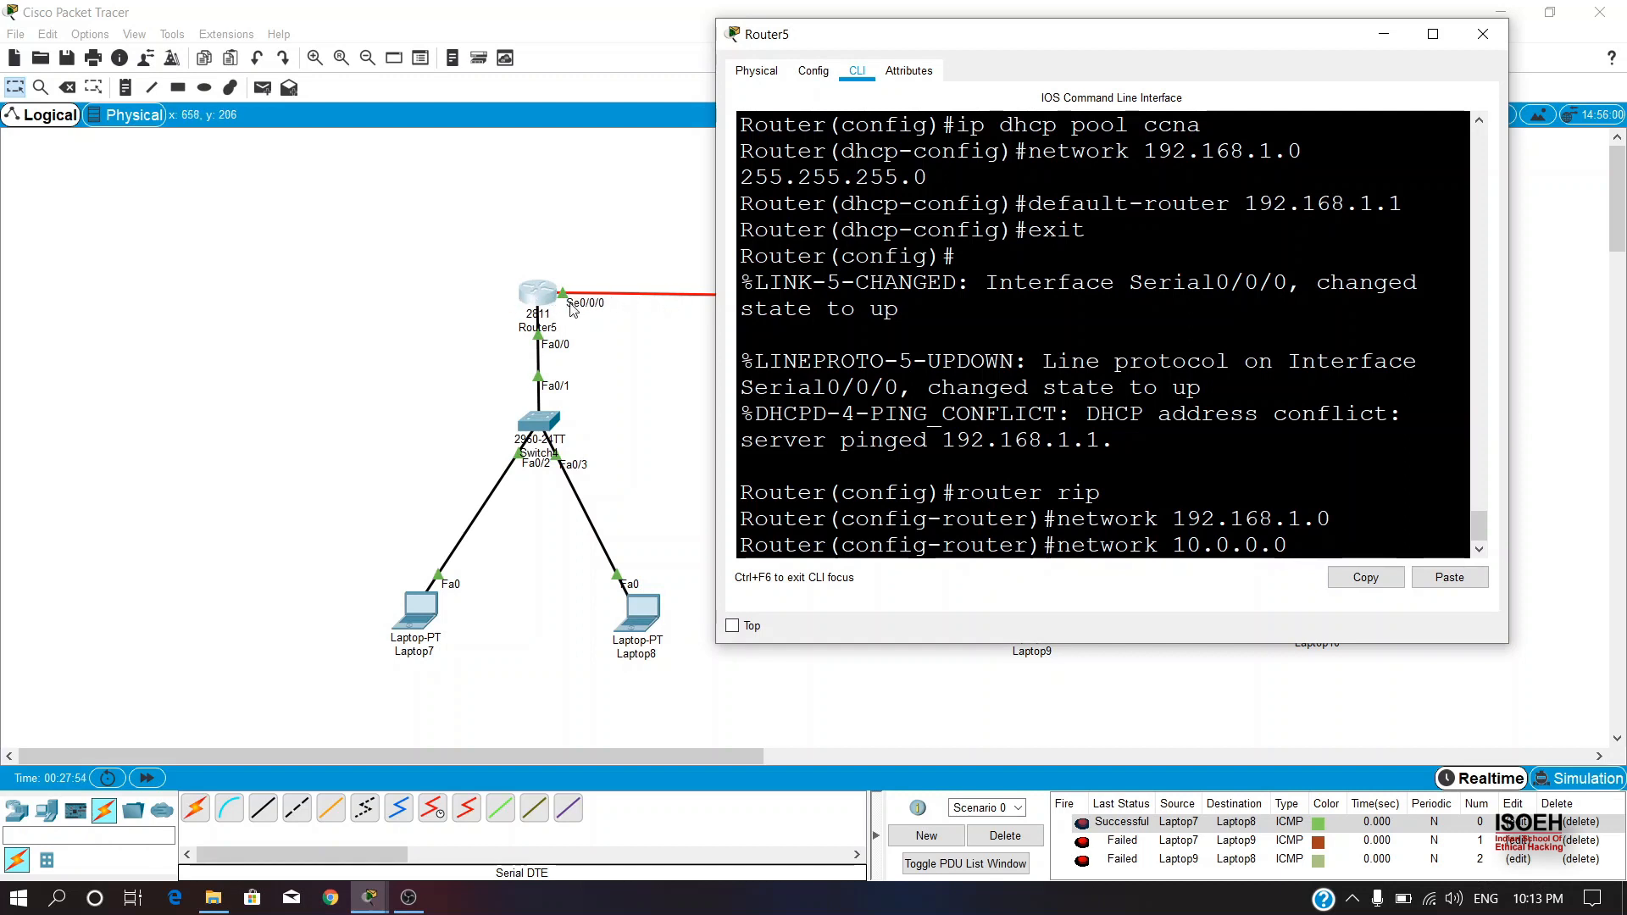
left_click_drag(1133, 37, 576, 78)
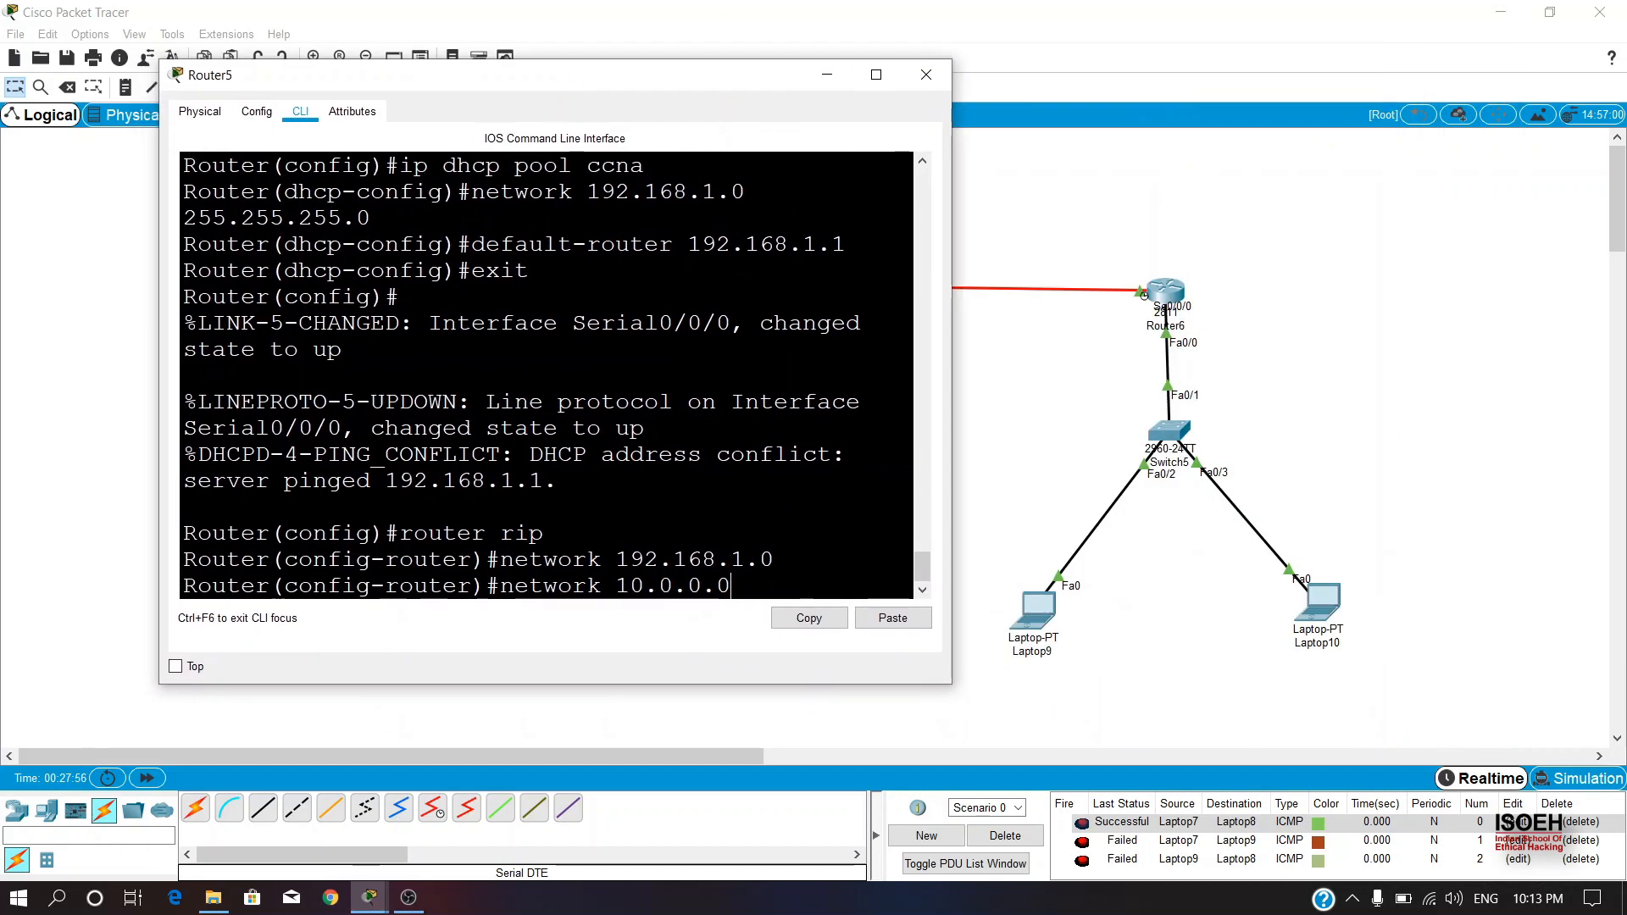
key("Return")
type("exit")
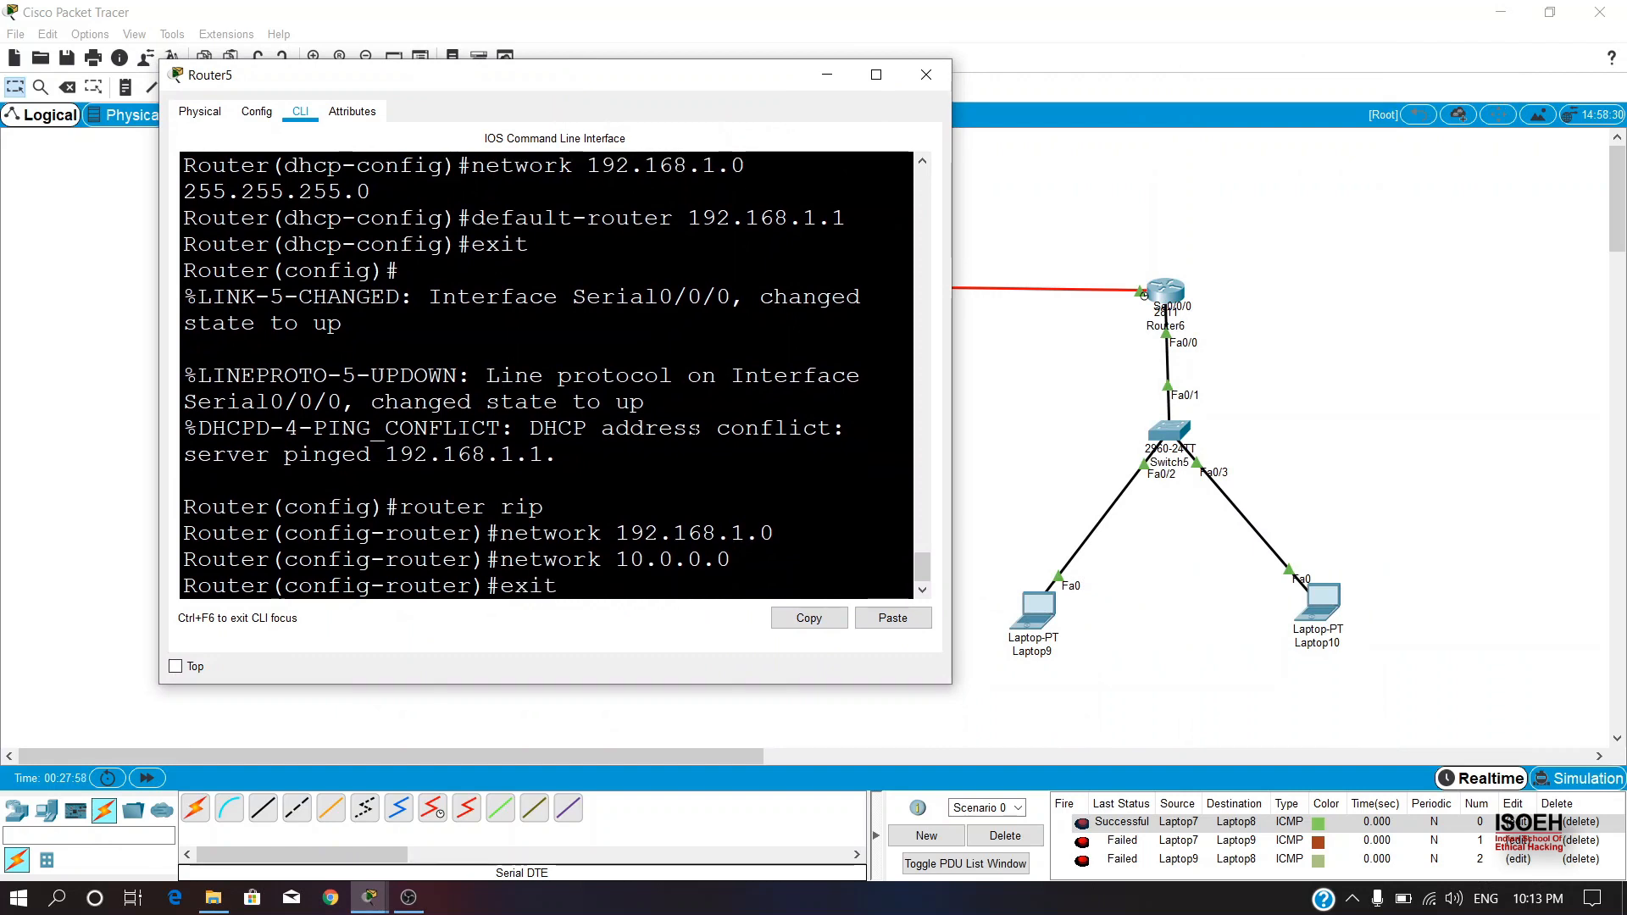
key("Return")
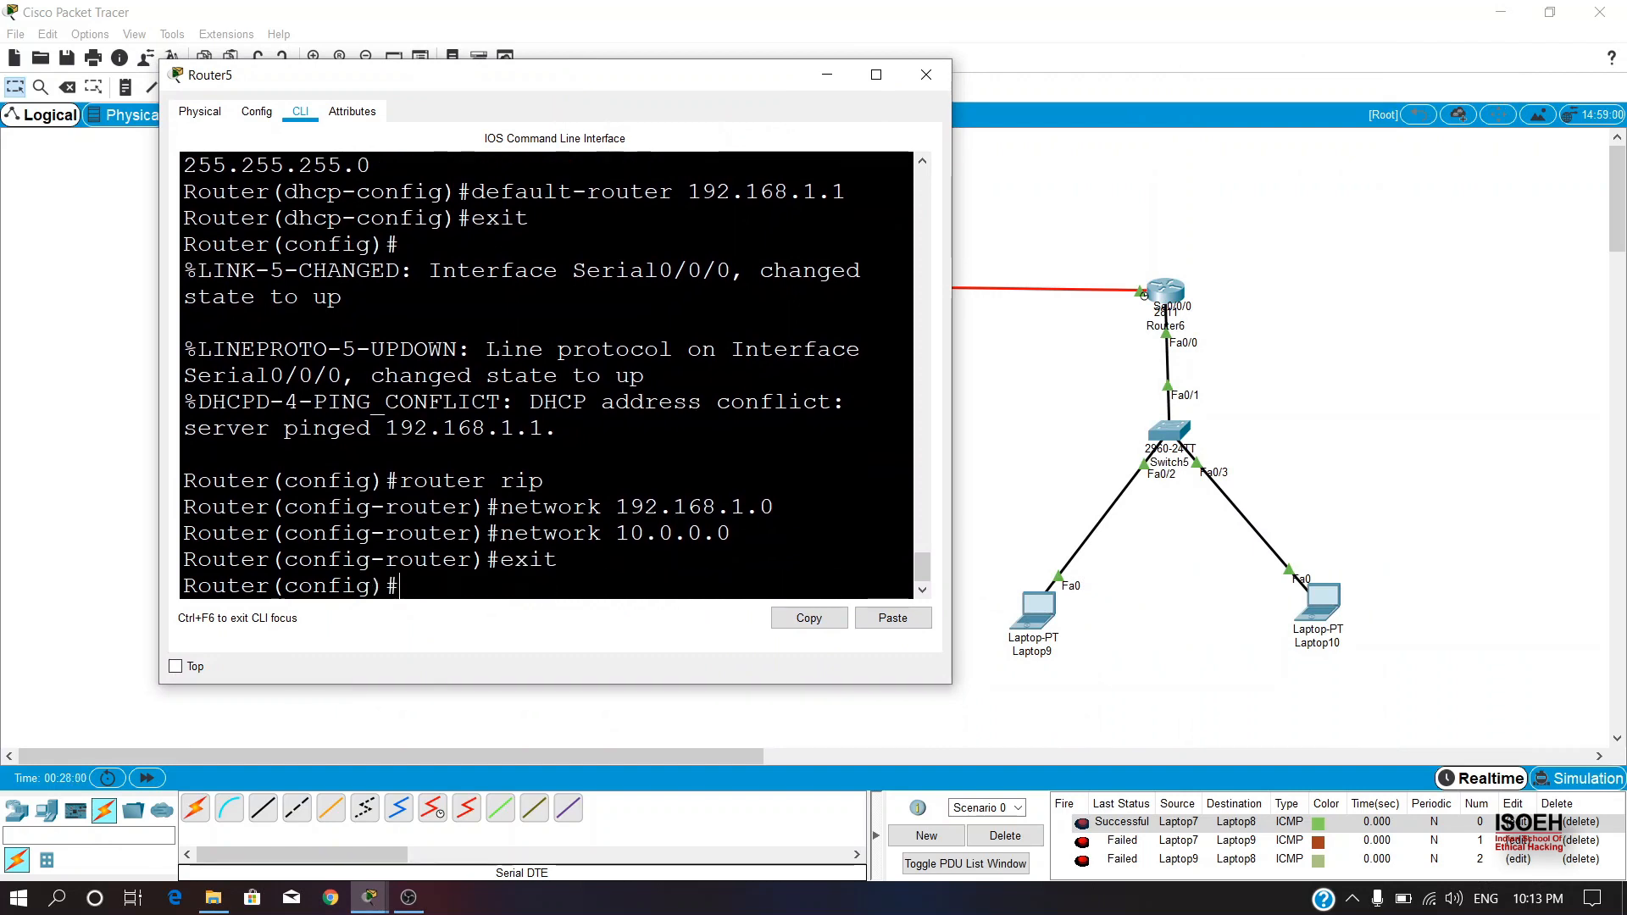
left_click(926, 75)
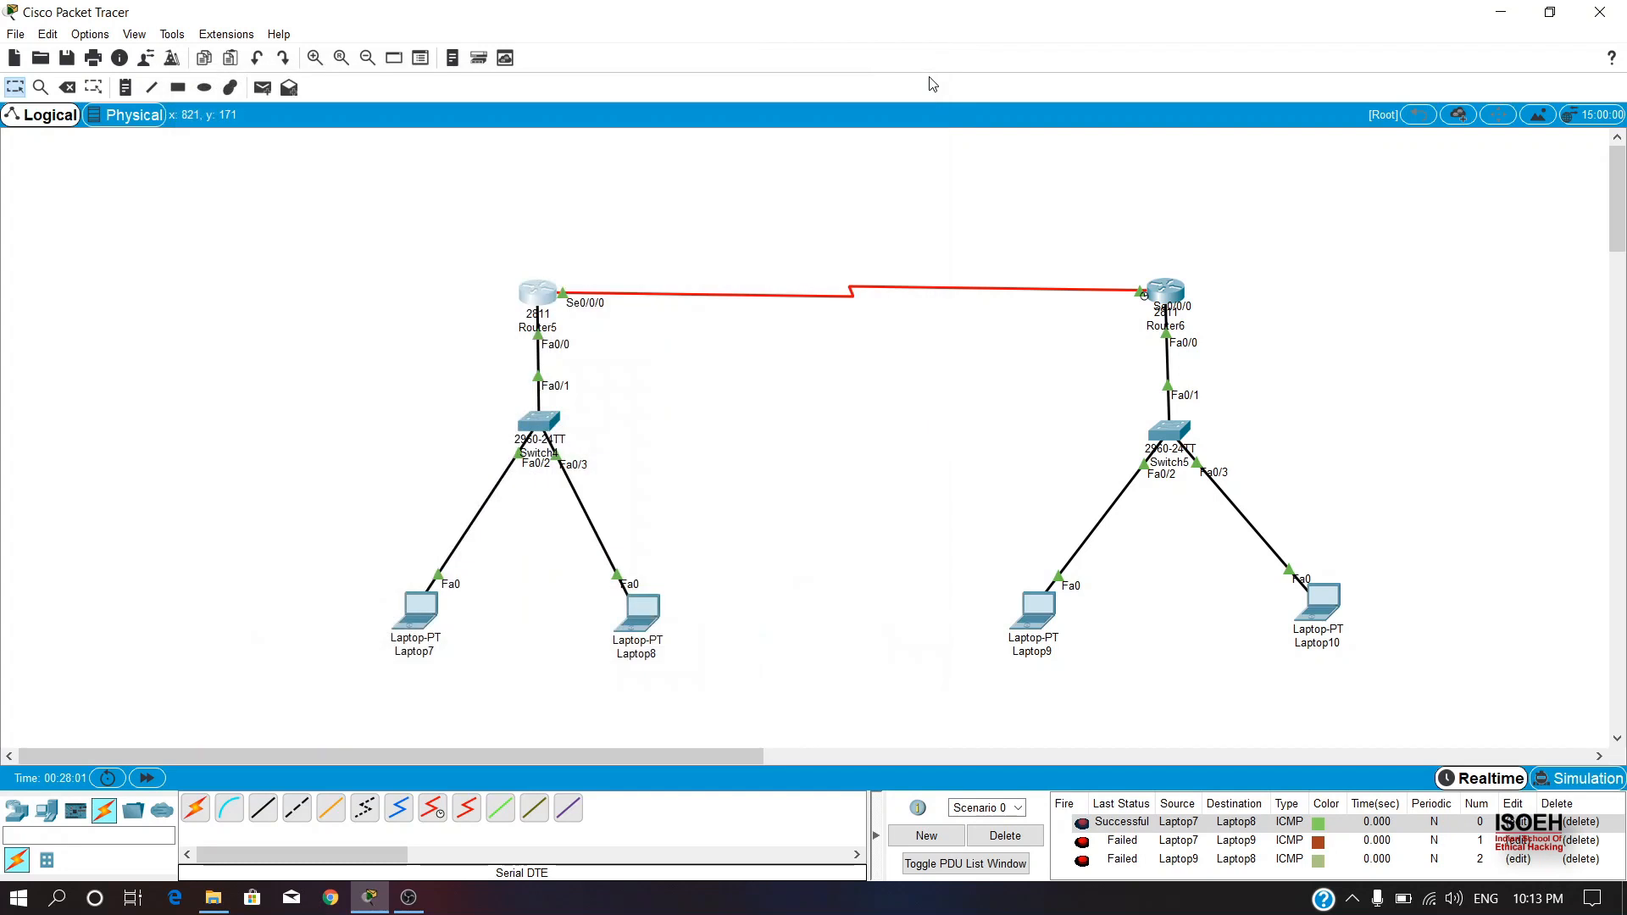
Start RIP routing on Router6 with router rip and advertise network 192.168.2.0.
left_click(1170, 298)
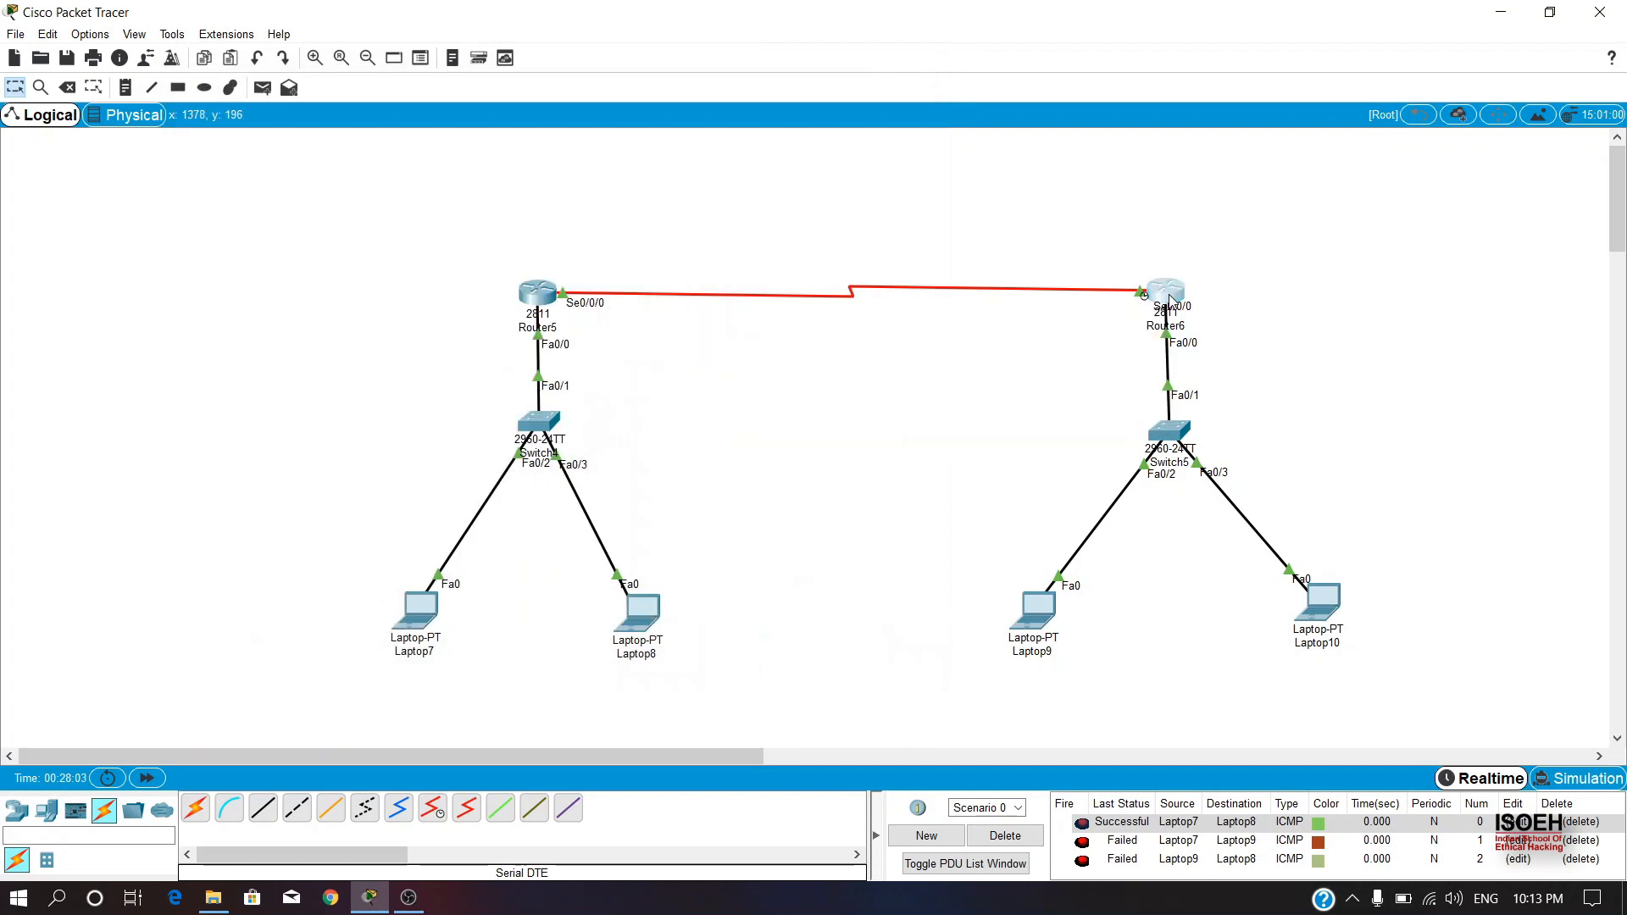
left_click_drag(558, 164, 213, 92)
key("Return")
key("Return")
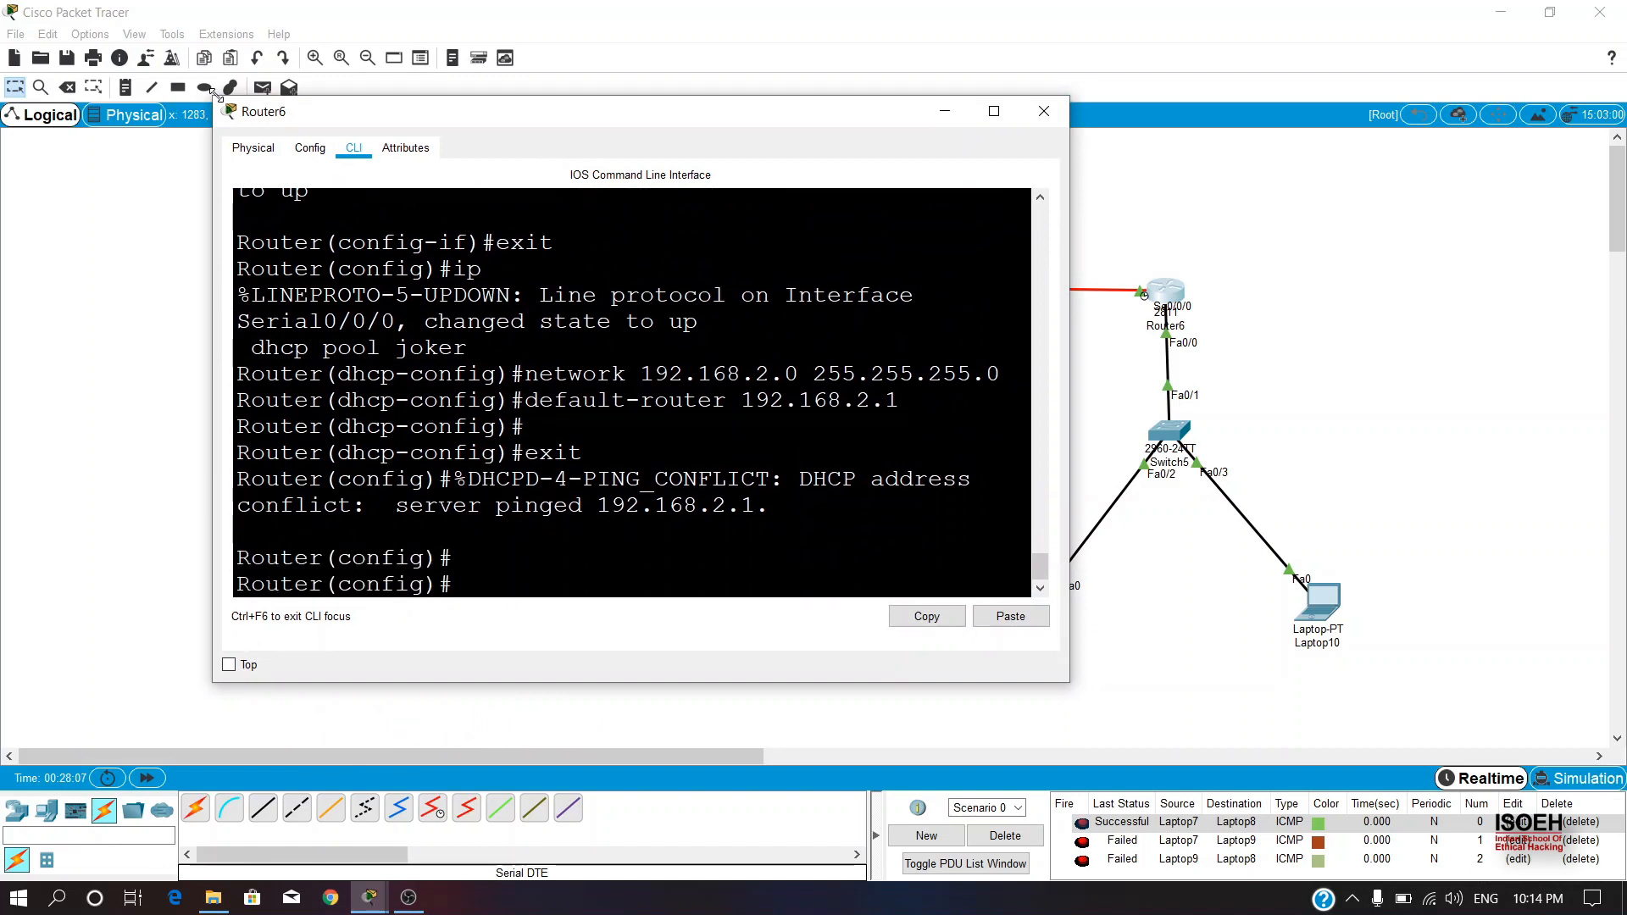
type("router rip")
key("Return")
type("network")
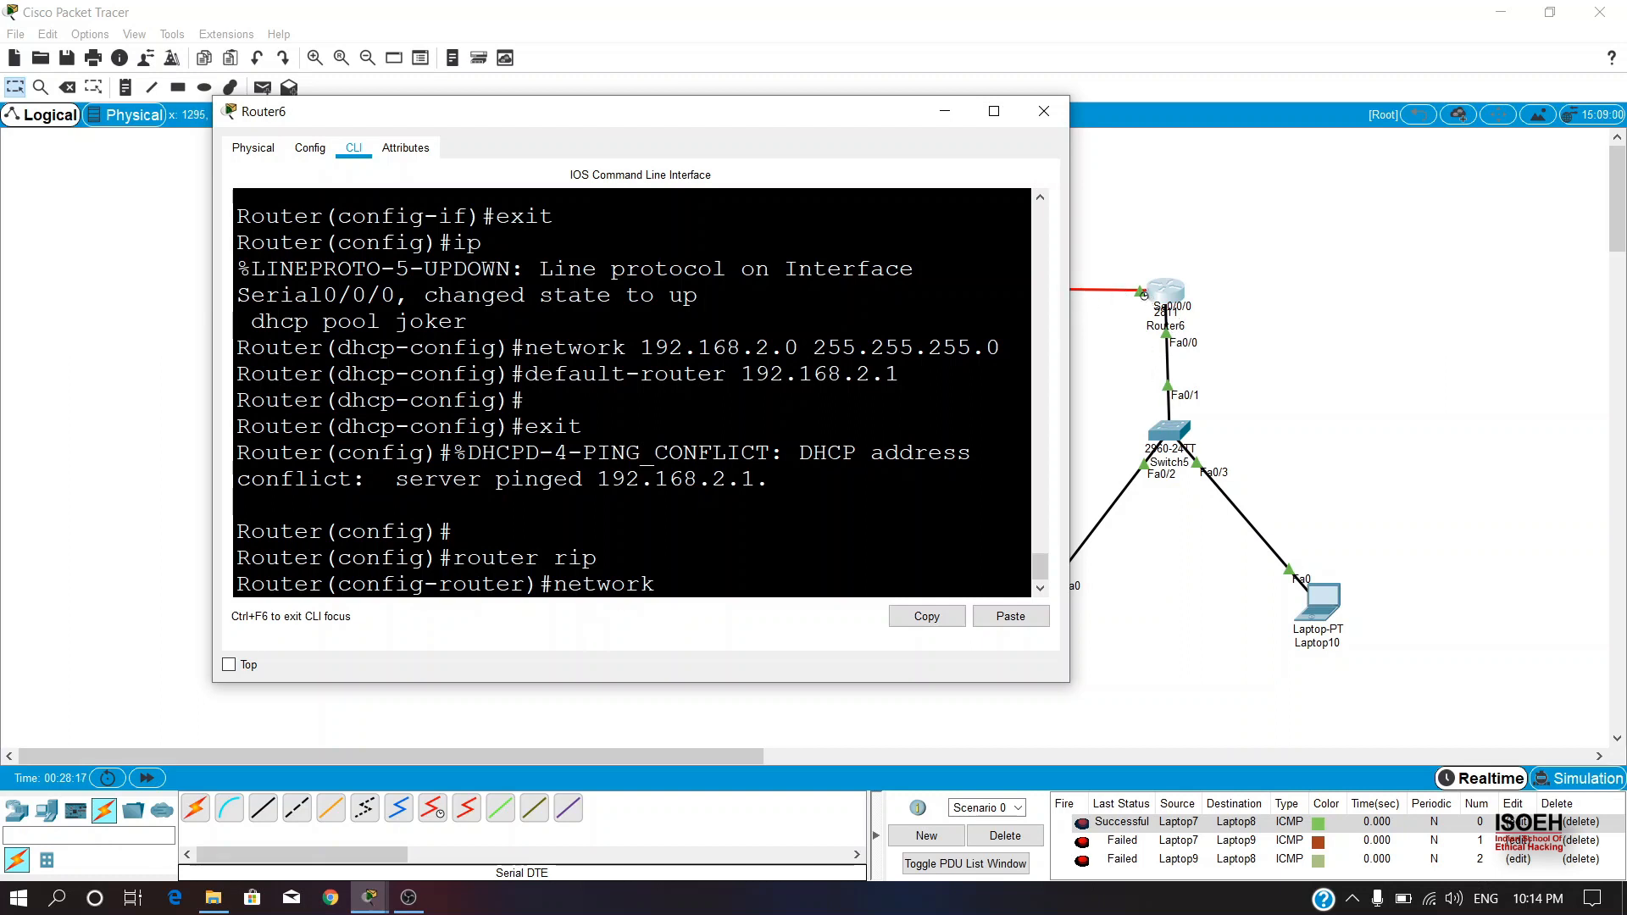
type(".168.")
key("Return")
Advertise network 10.0.0.0 in Router6's RIP configuration and exit router configuration mode.
type("netweork")
key("BackSpace")
key("BackSpace")
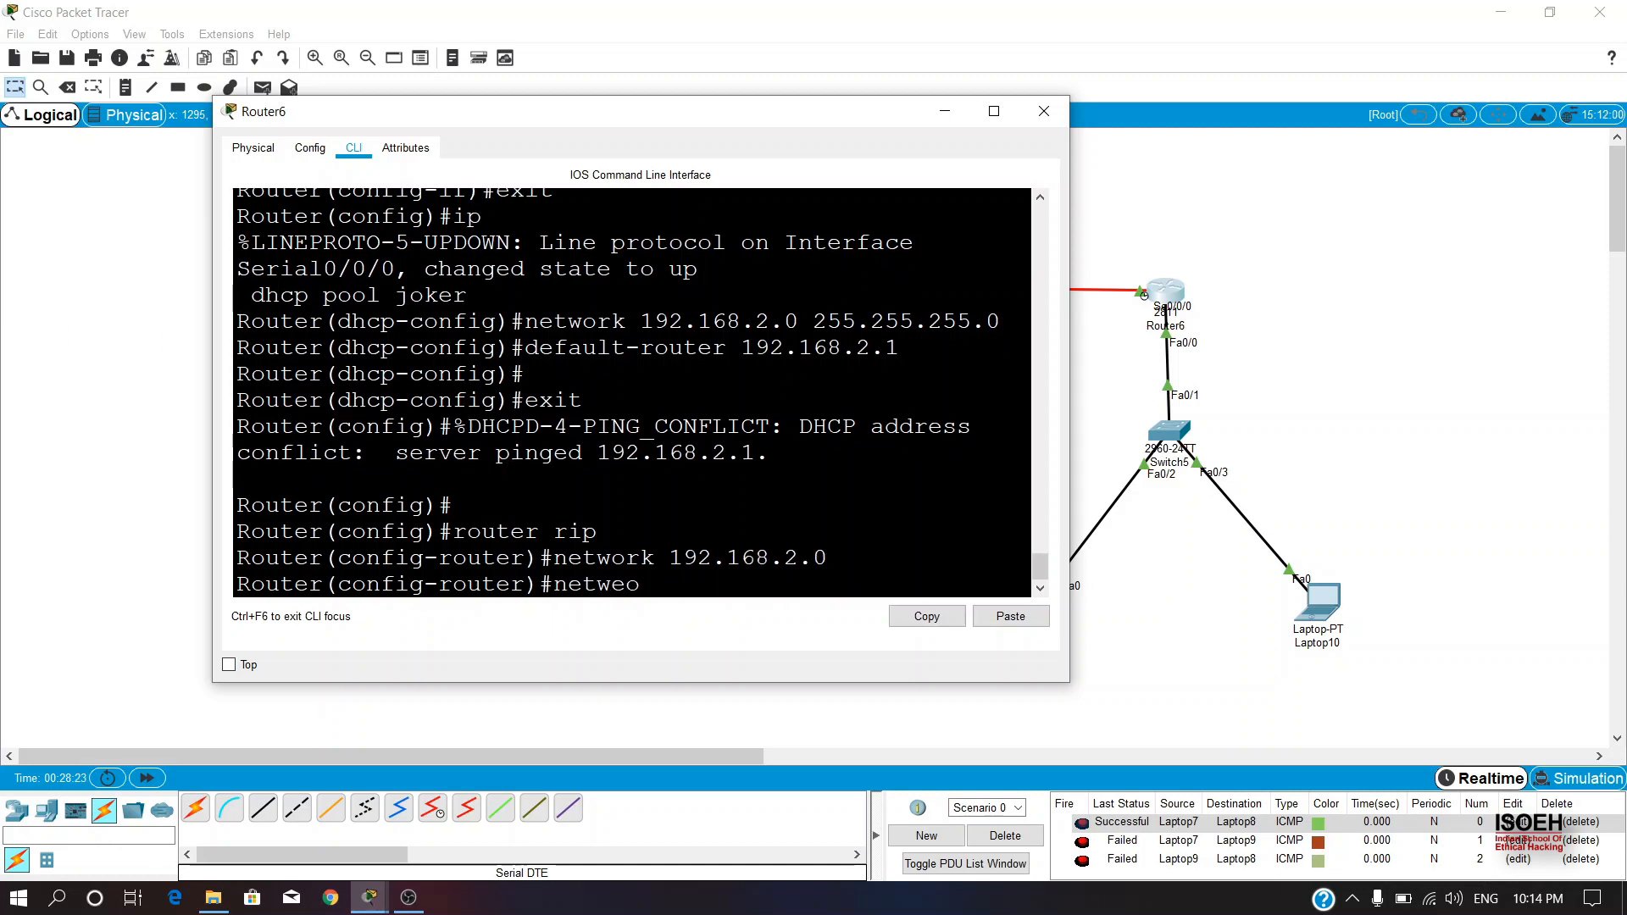
type("ork 10.0.0.0")
key("Return")
type("exit")
key("Return")
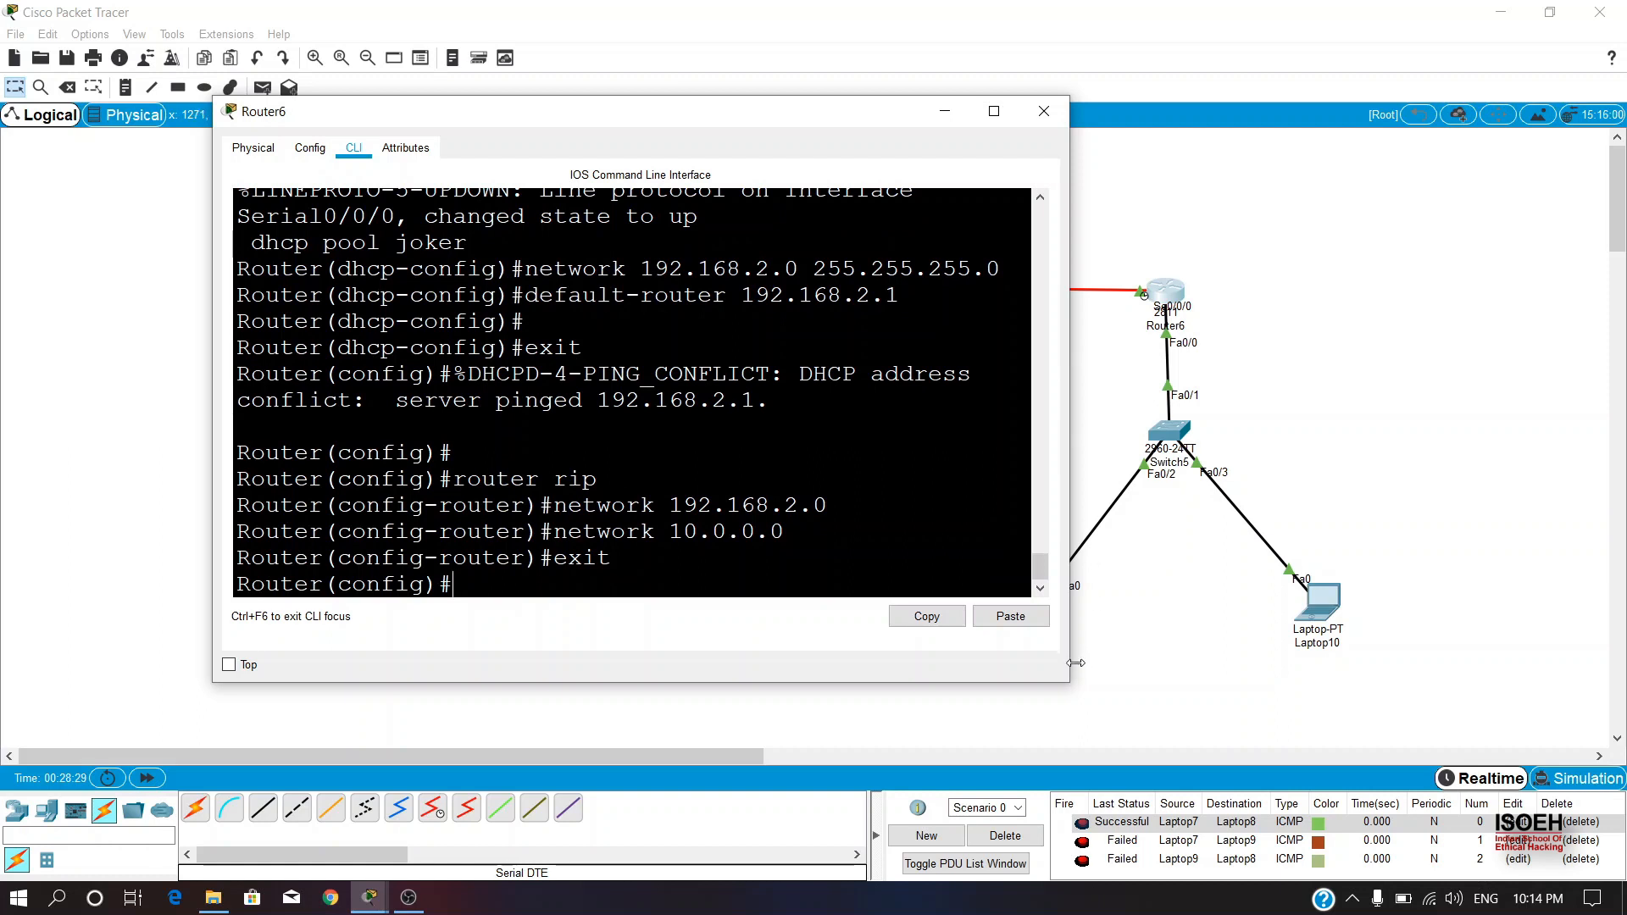
Display Router6's routing table with do sh ip ro, examine its RIP route entry and close the router's window.
left_click_drag(1069, 681, 1172, 683)
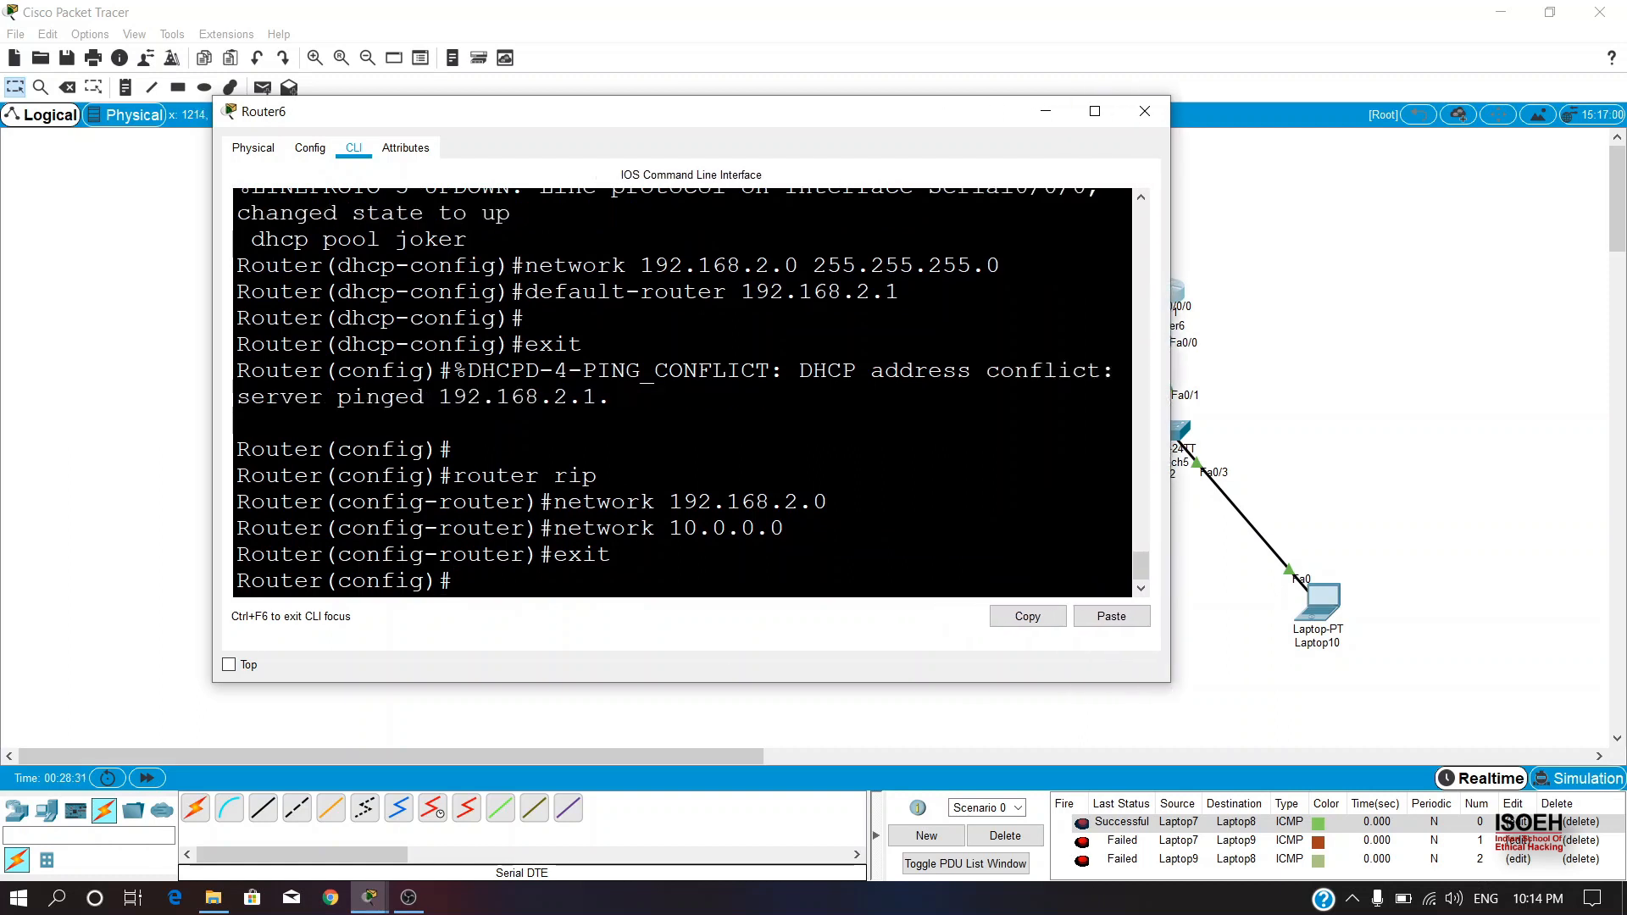
type("do sh ip ro")
key("Return")
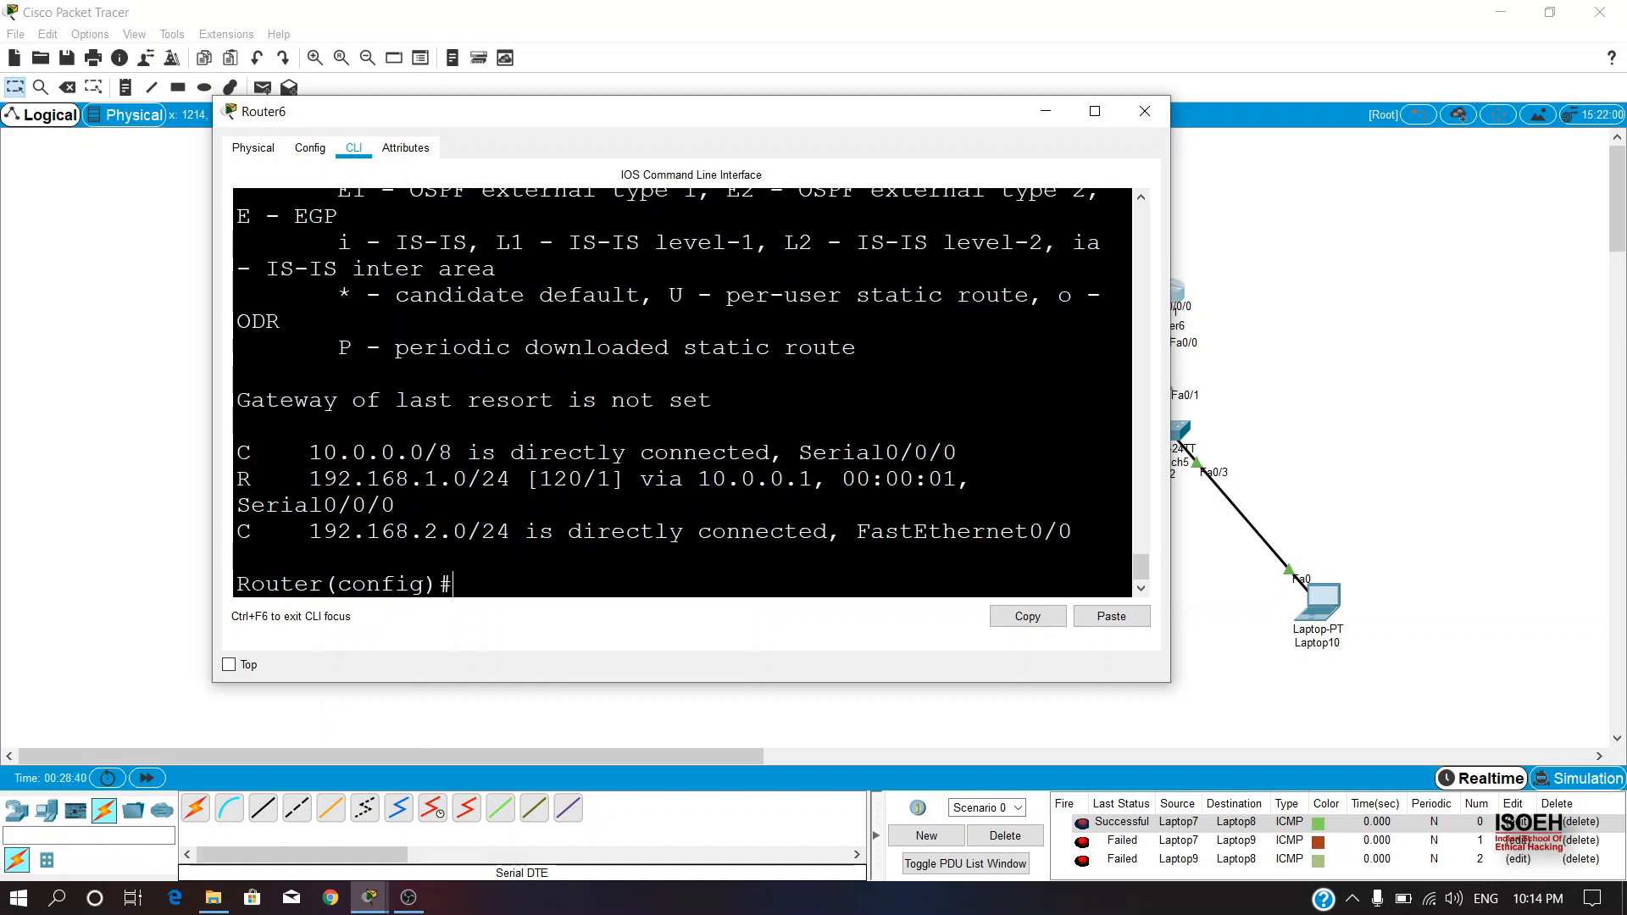
left_click_drag(309, 479, 467, 478)
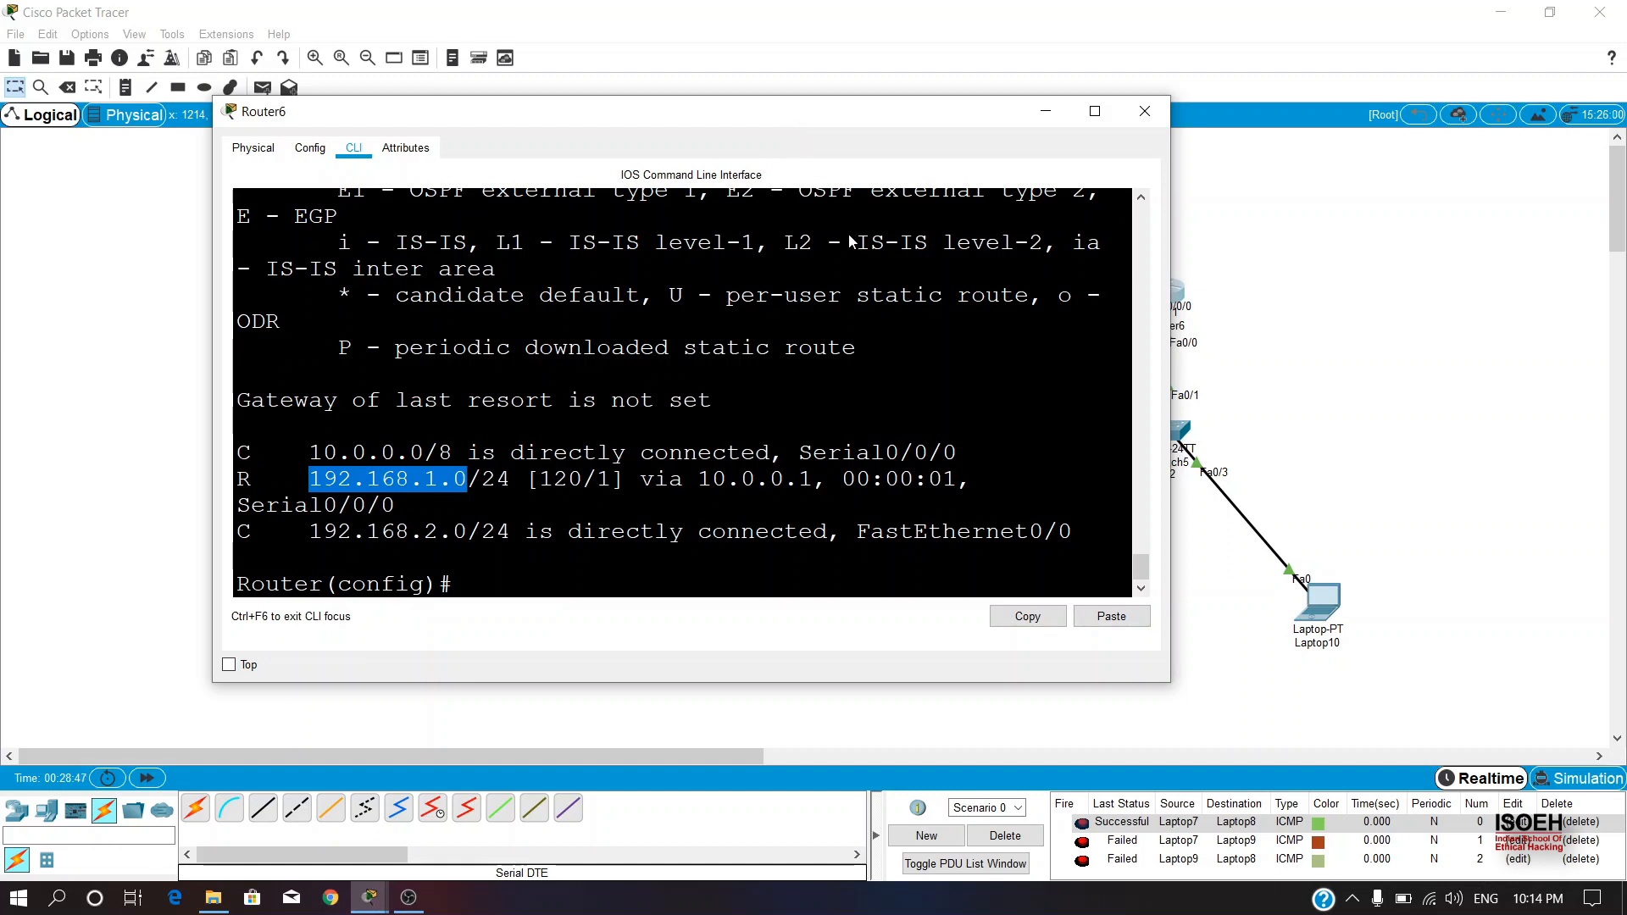
left_click_drag(874, 111, 866, 372)
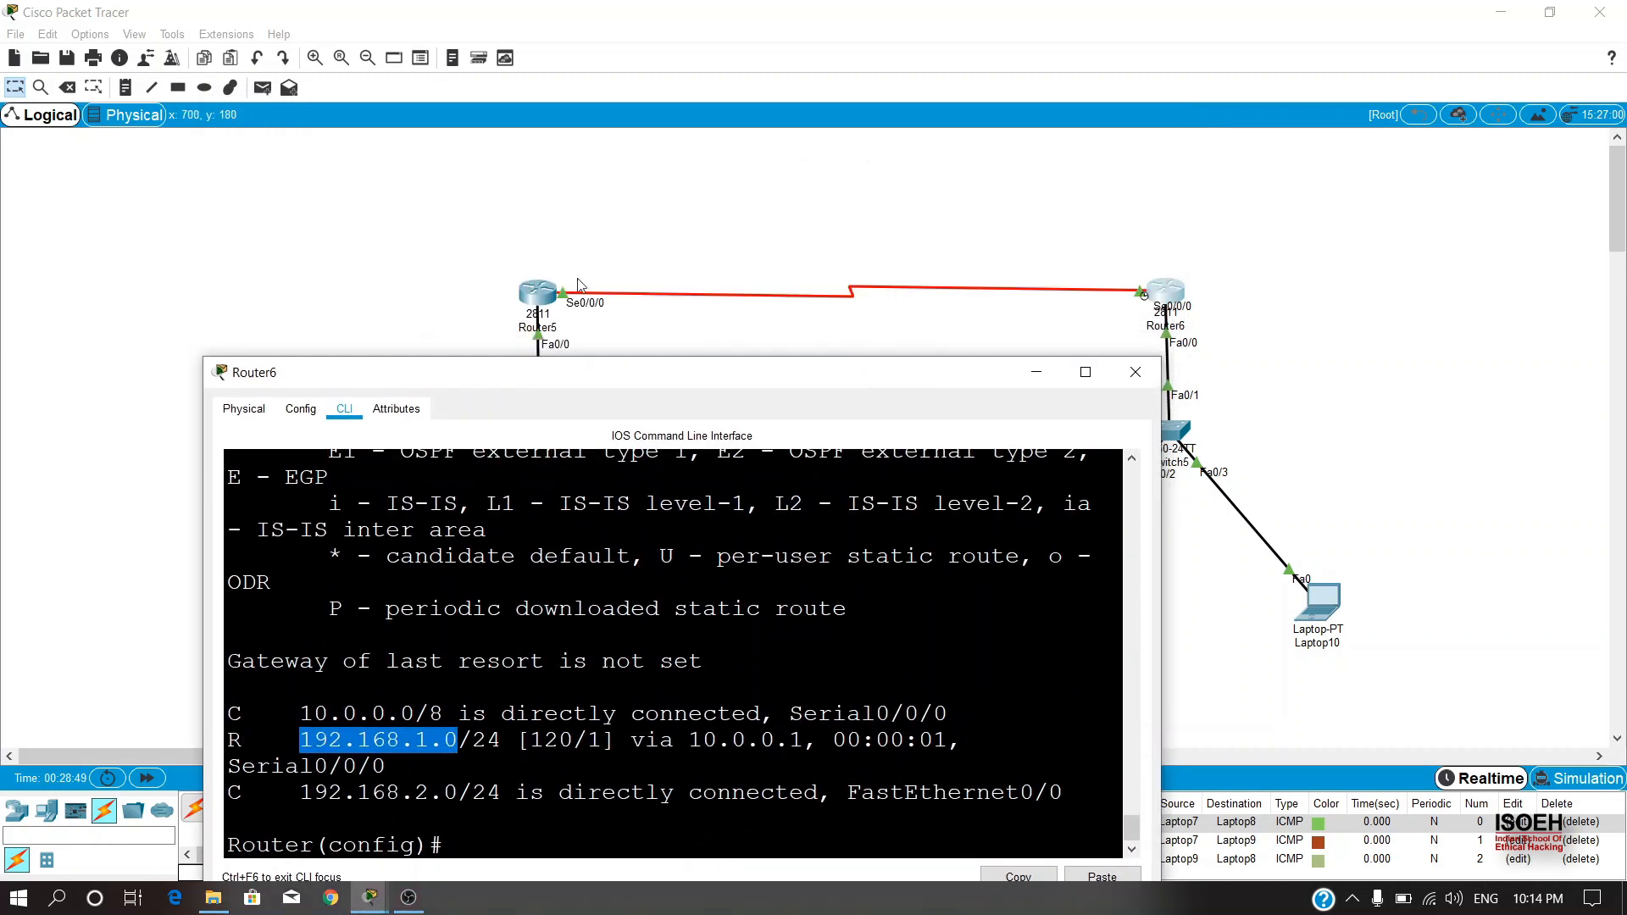
left_click_drag(614, 379, 624, 167)
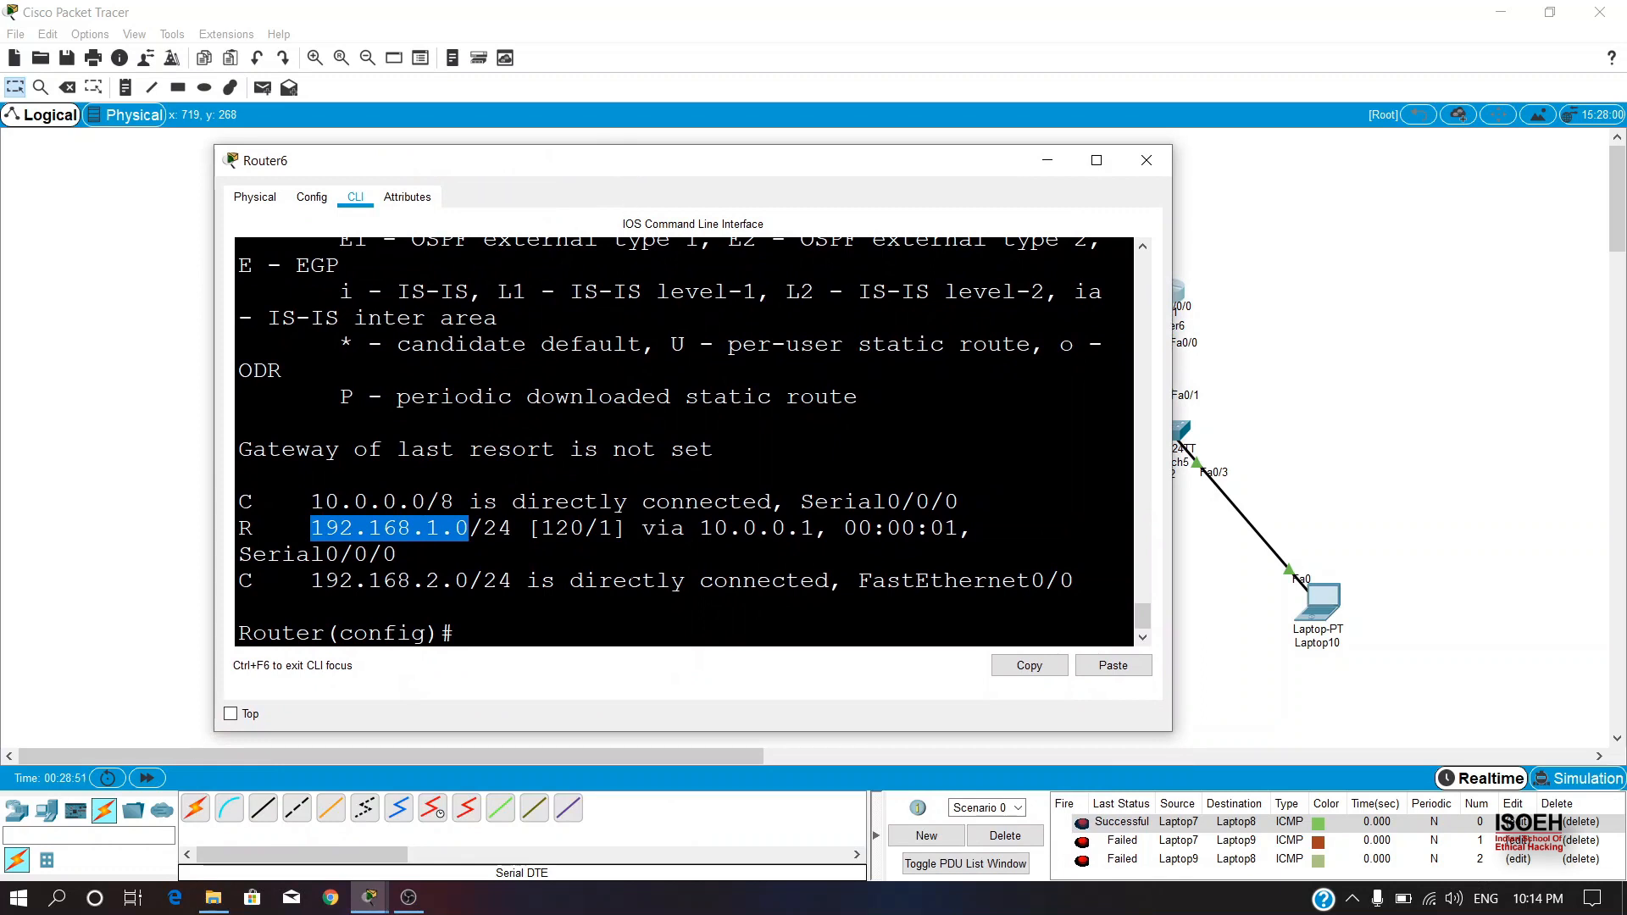
key("Return")
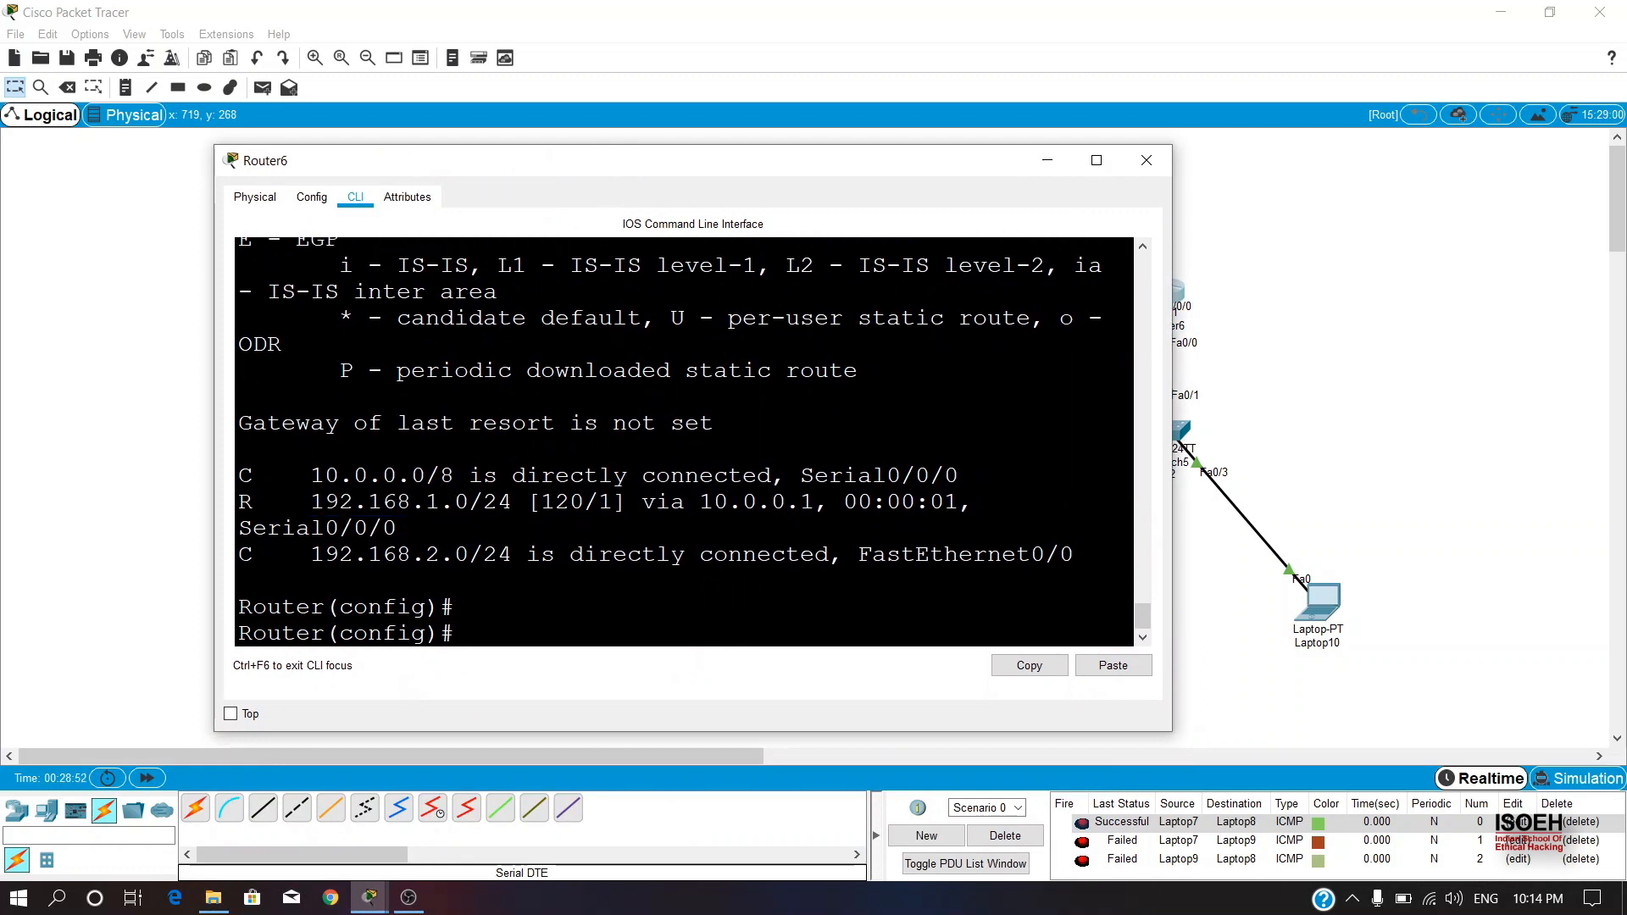
left_click(1165, 165)
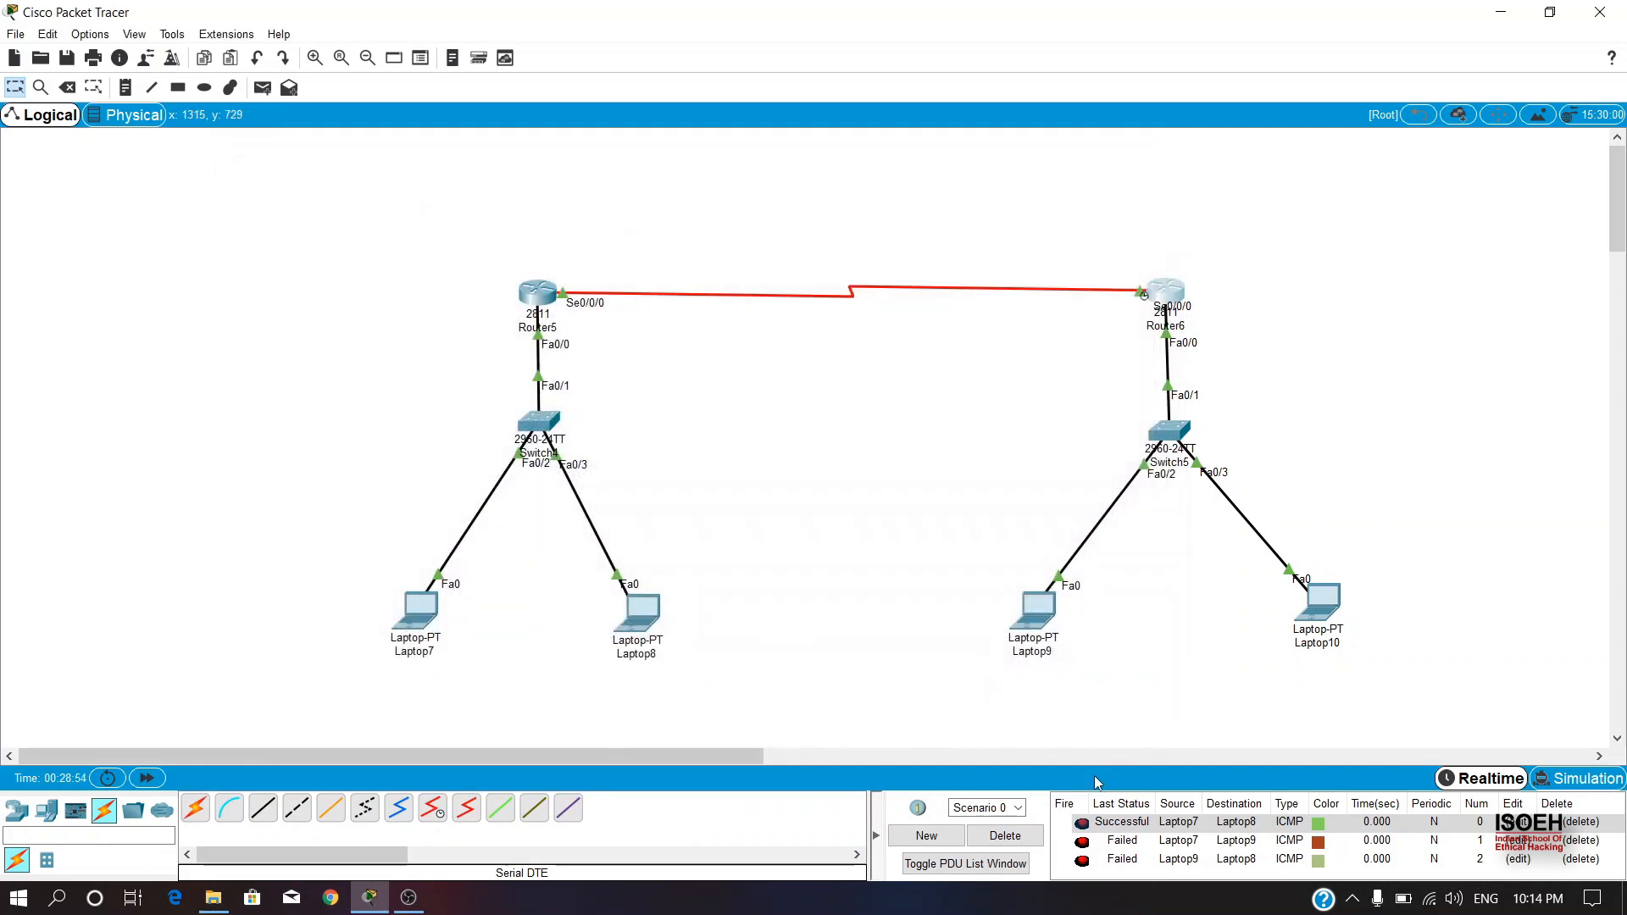
Clear the scenario's old PDUs and send a simple PDU from Laptop7 to Laptop9.
left_click(1017, 842)
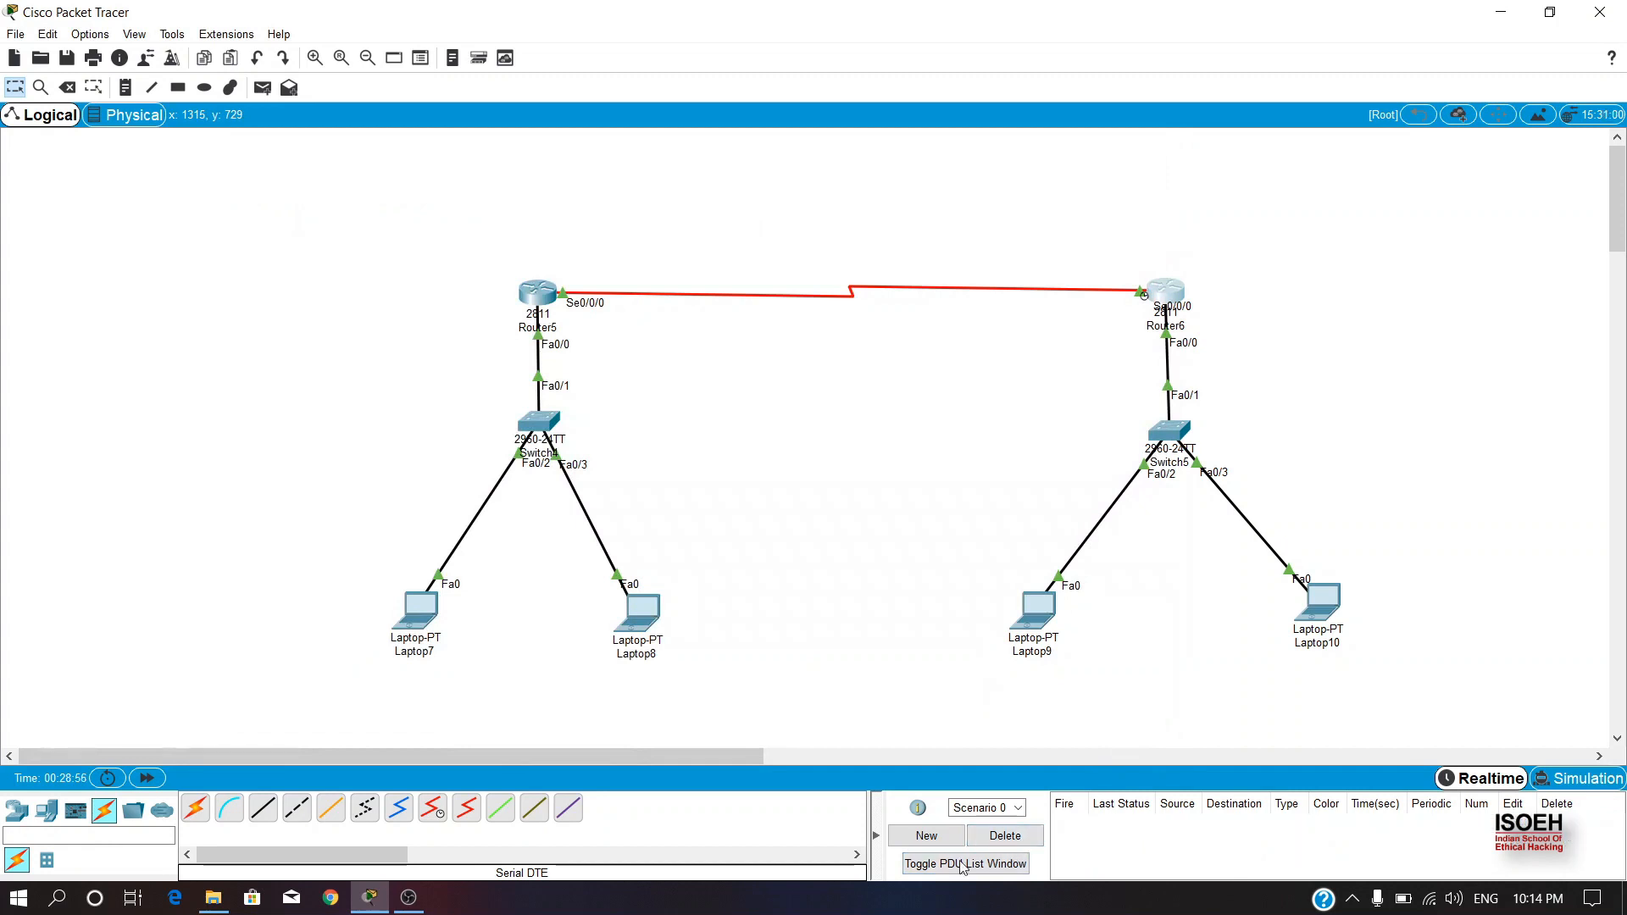
left_click(258, 89)
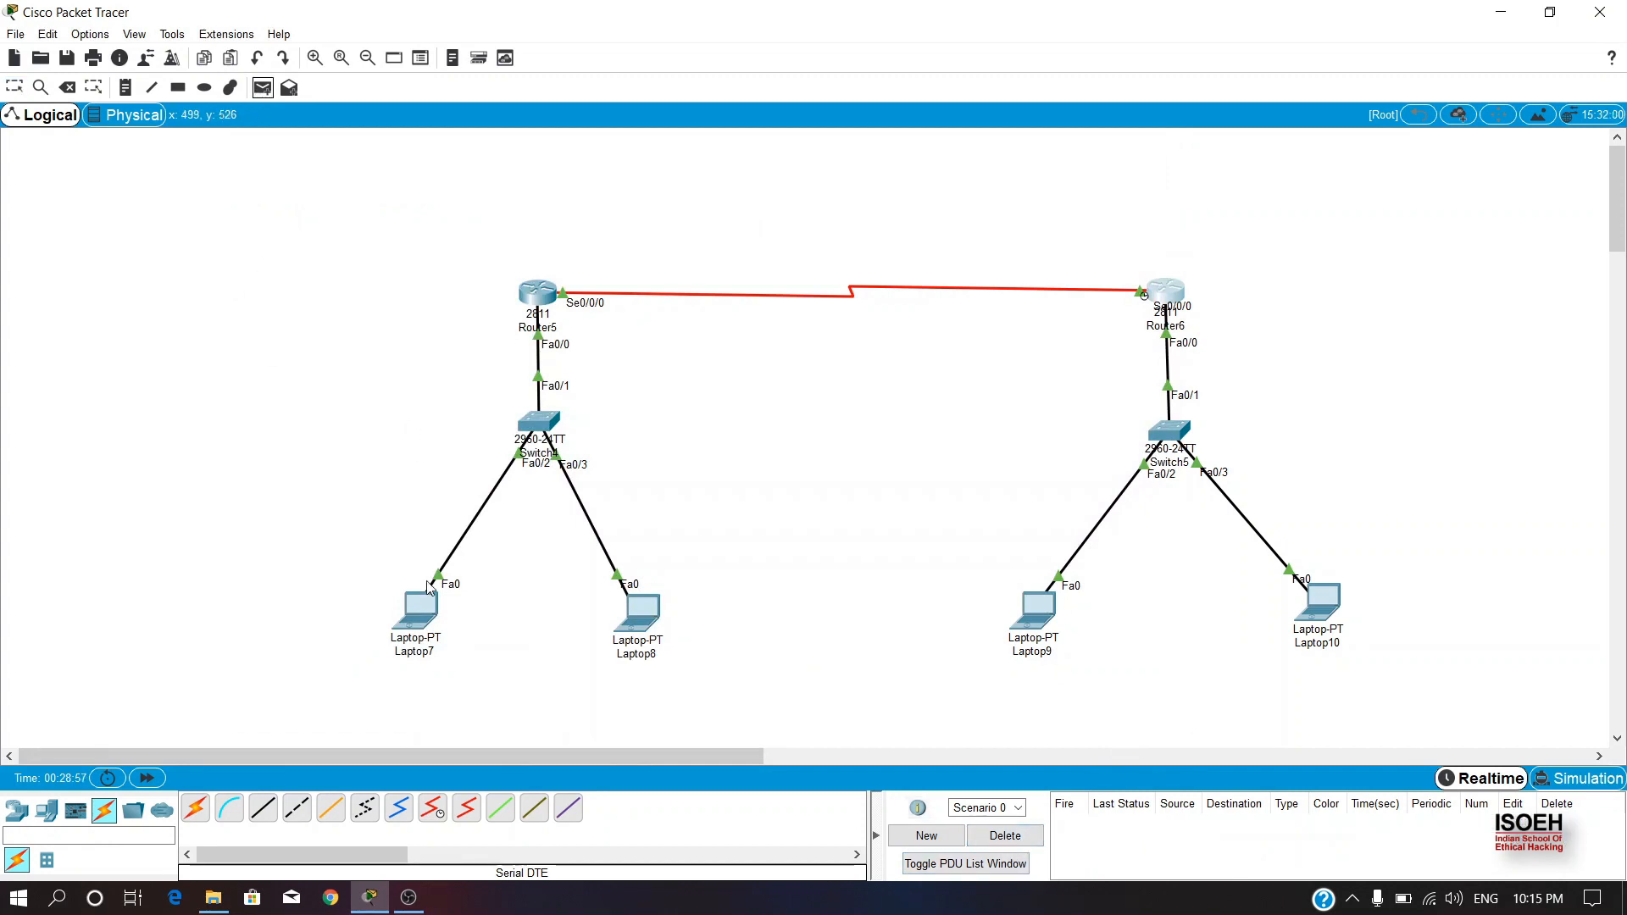
left_click(428, 616)
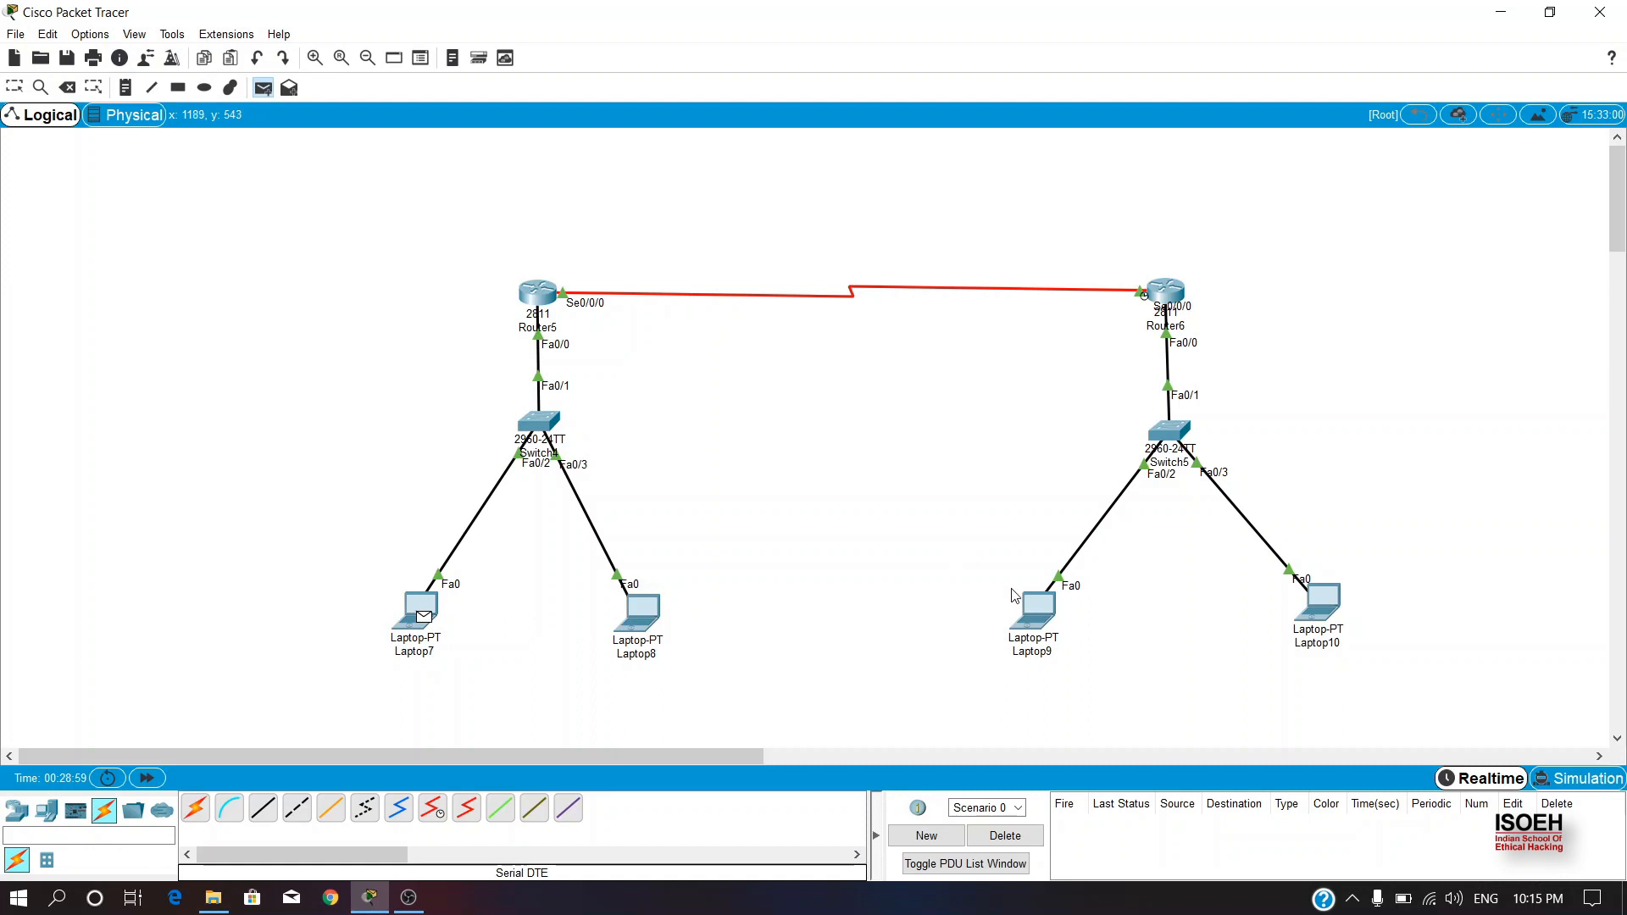
left_click(1031, 610)
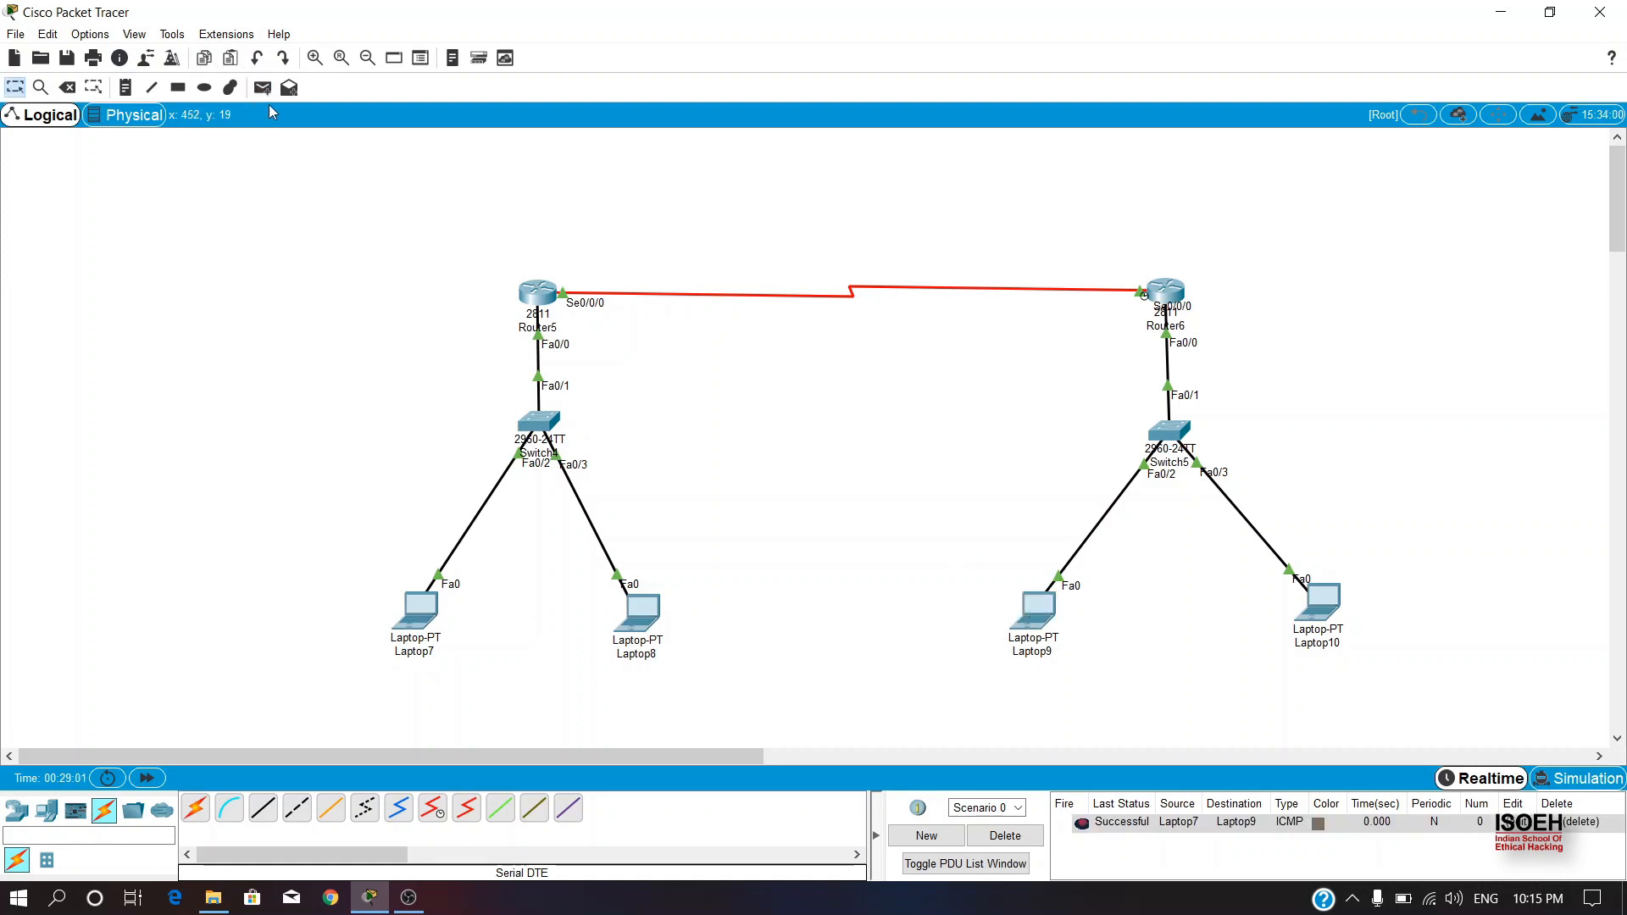
Send a simple PDU from Laptop8 to Laptop10 twice to test connectivity between the networks.
left_click(263, 88)
left_click(634, 614)
left_click(1319, 603)
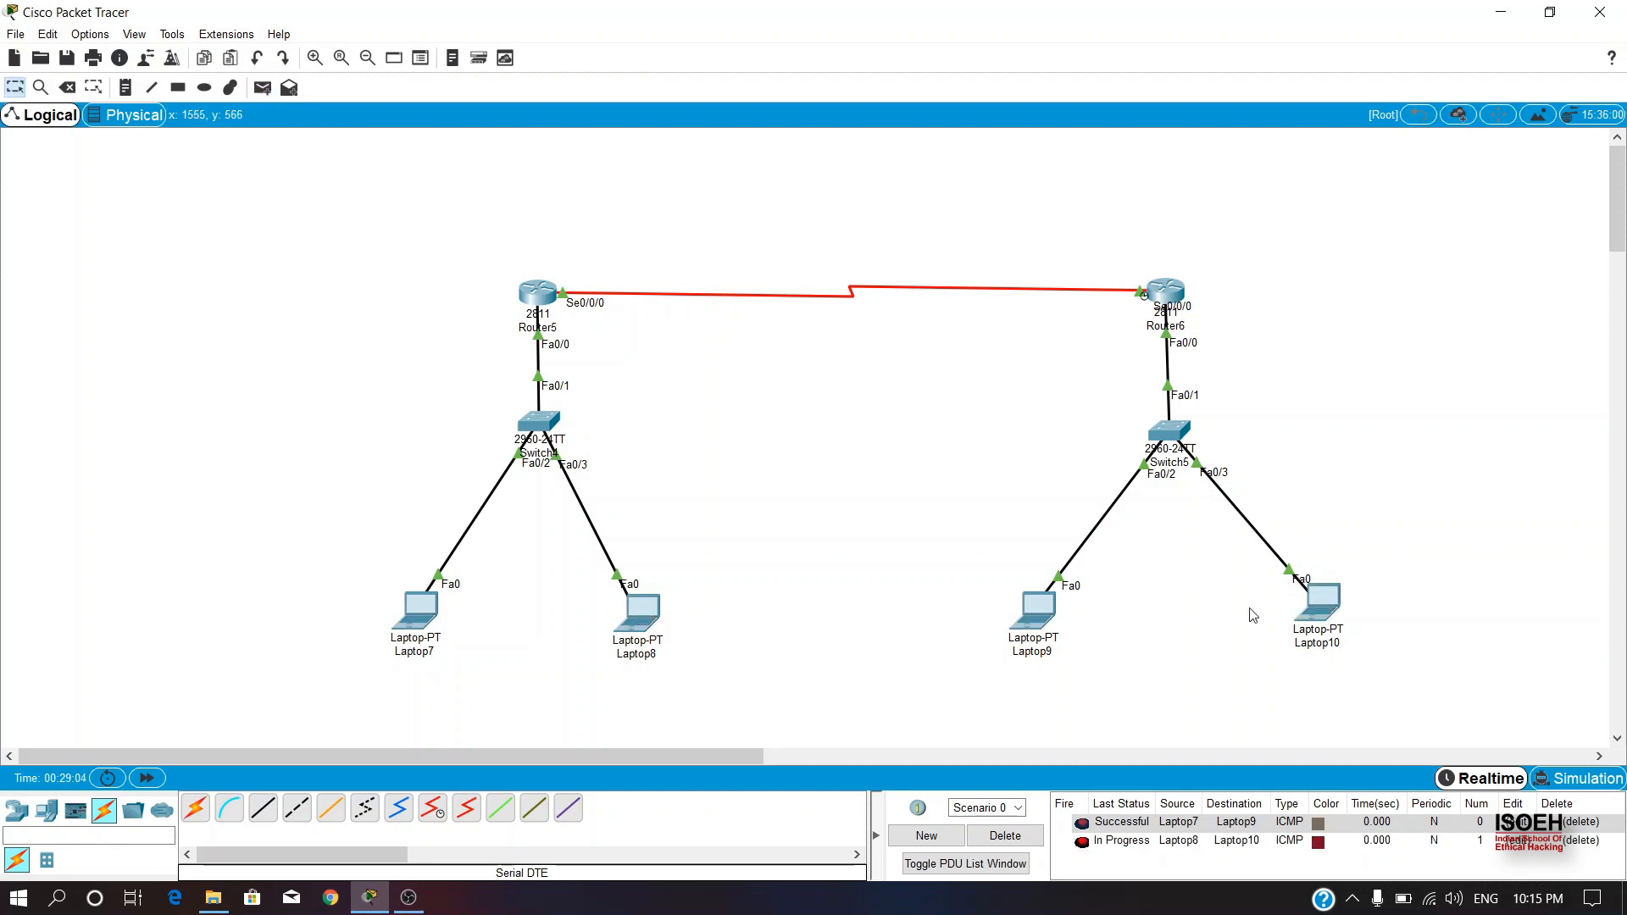
left_click(263, 88)
left_click(661, 612)
left_click(1336, 600)
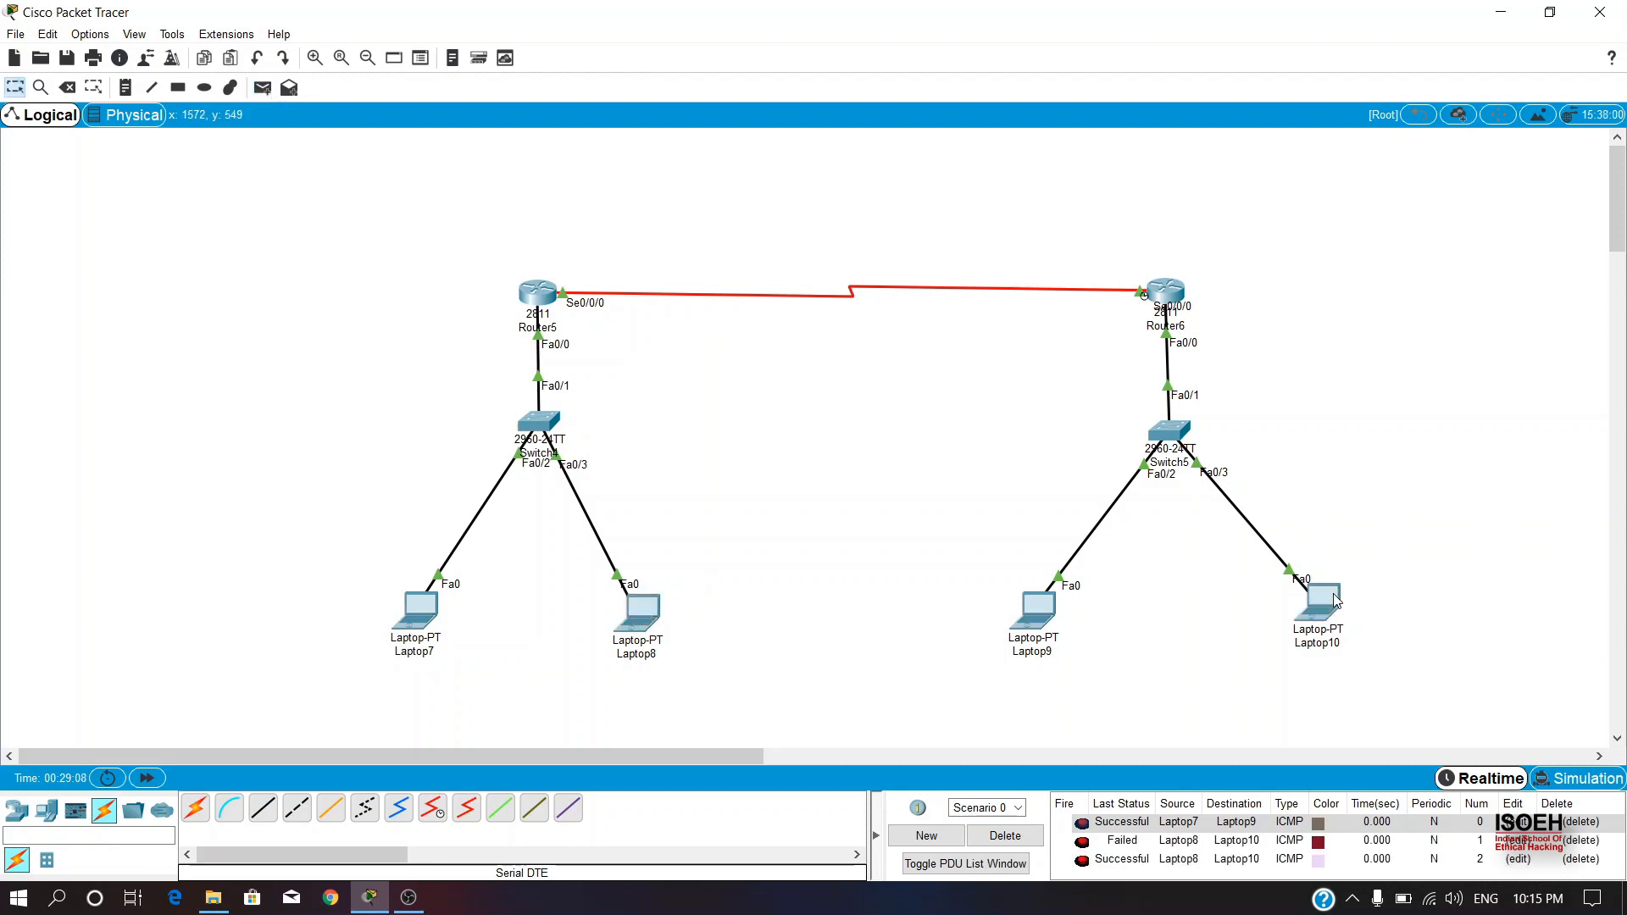
Send a simple PDU from Laptop9 to Laptop8 to test the reverse direction.
left_click(263, 88)
left_click(1050, 612)
left_click(648, 608)
Clear the PDU list and send a simple PDU from Laptop10 to Laptop7.
left_click(1000, 836)
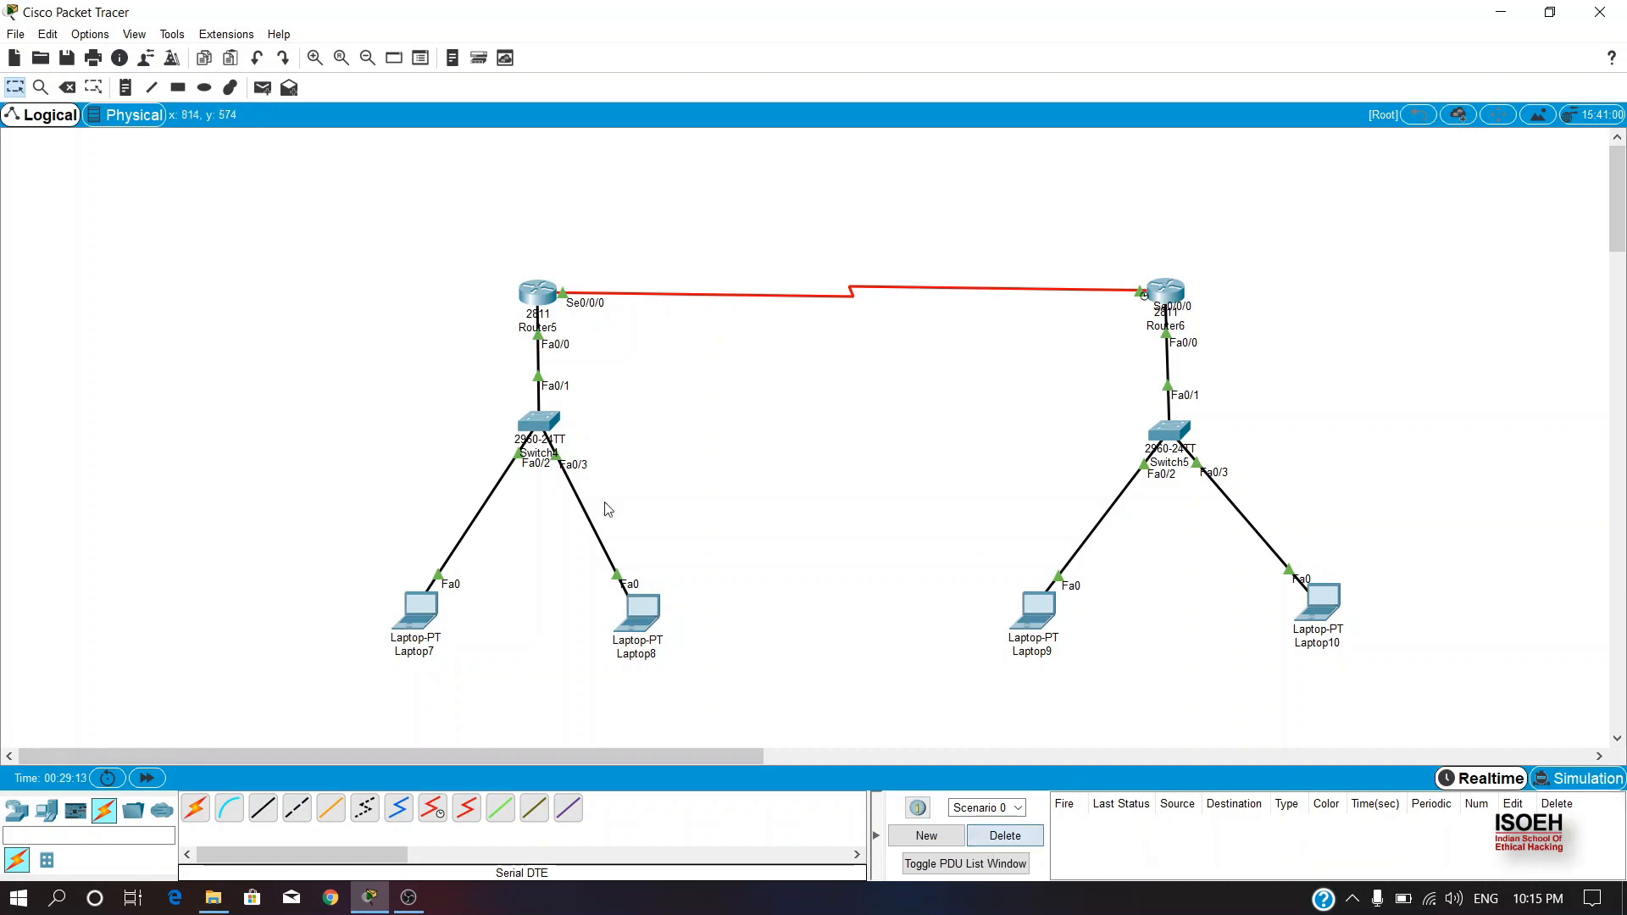
left_click(263, 90)
left_click(1329, 605)
left_click(431, 612)
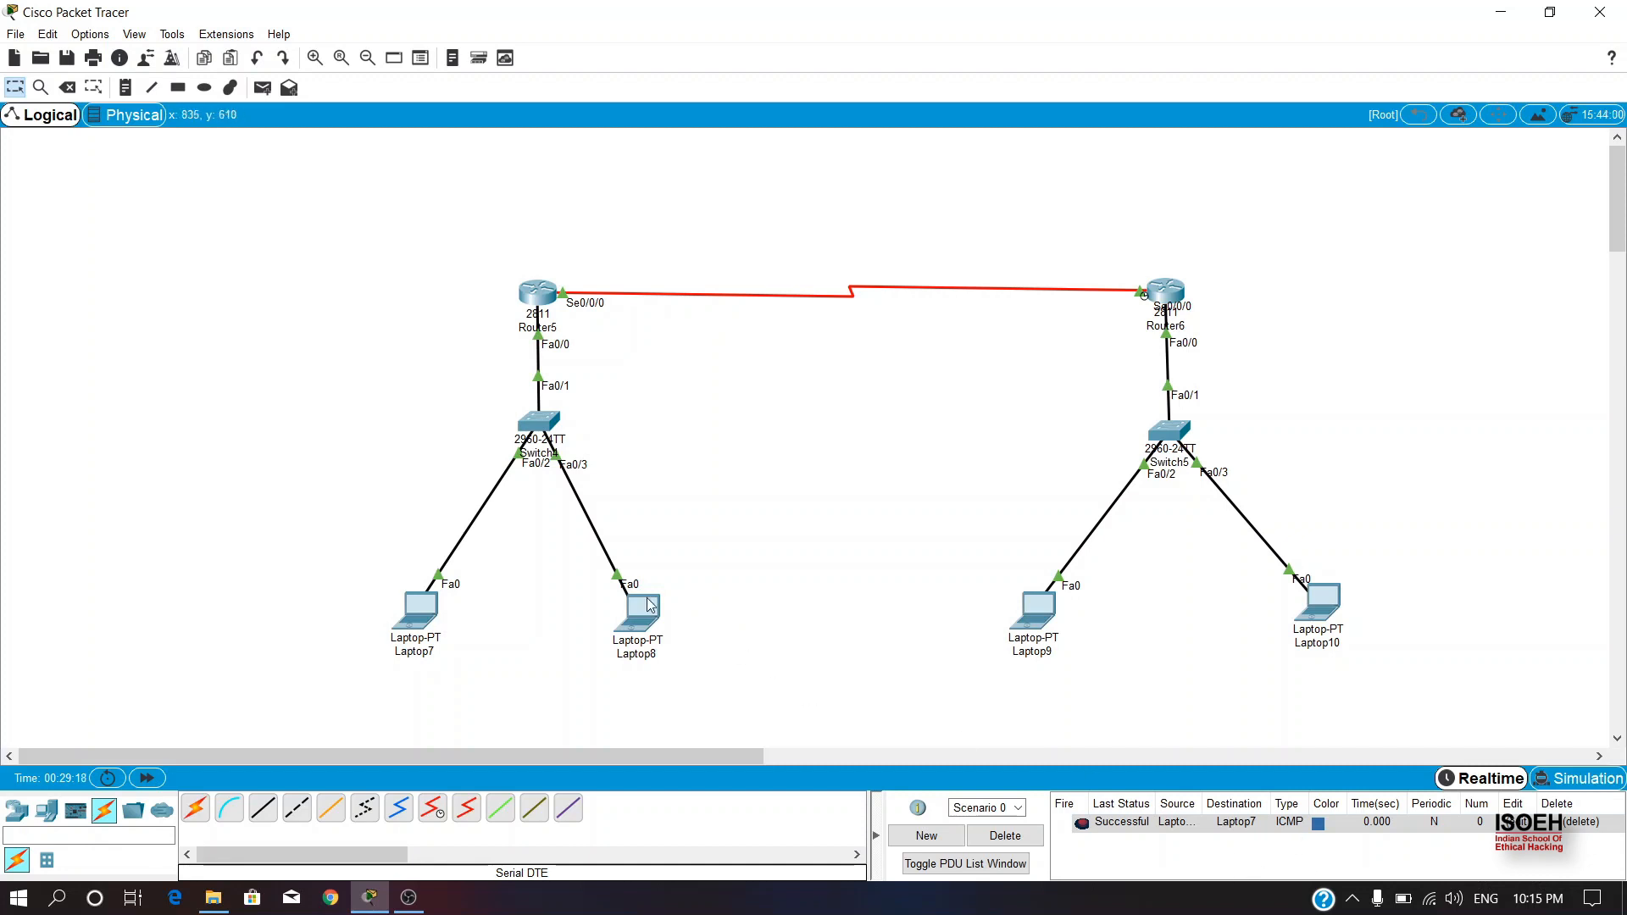
Ping 192.168.2.3 from Laptop7's command prompt, widen the window to read the replies, and close the laptop's window.
left_click(421, 612)
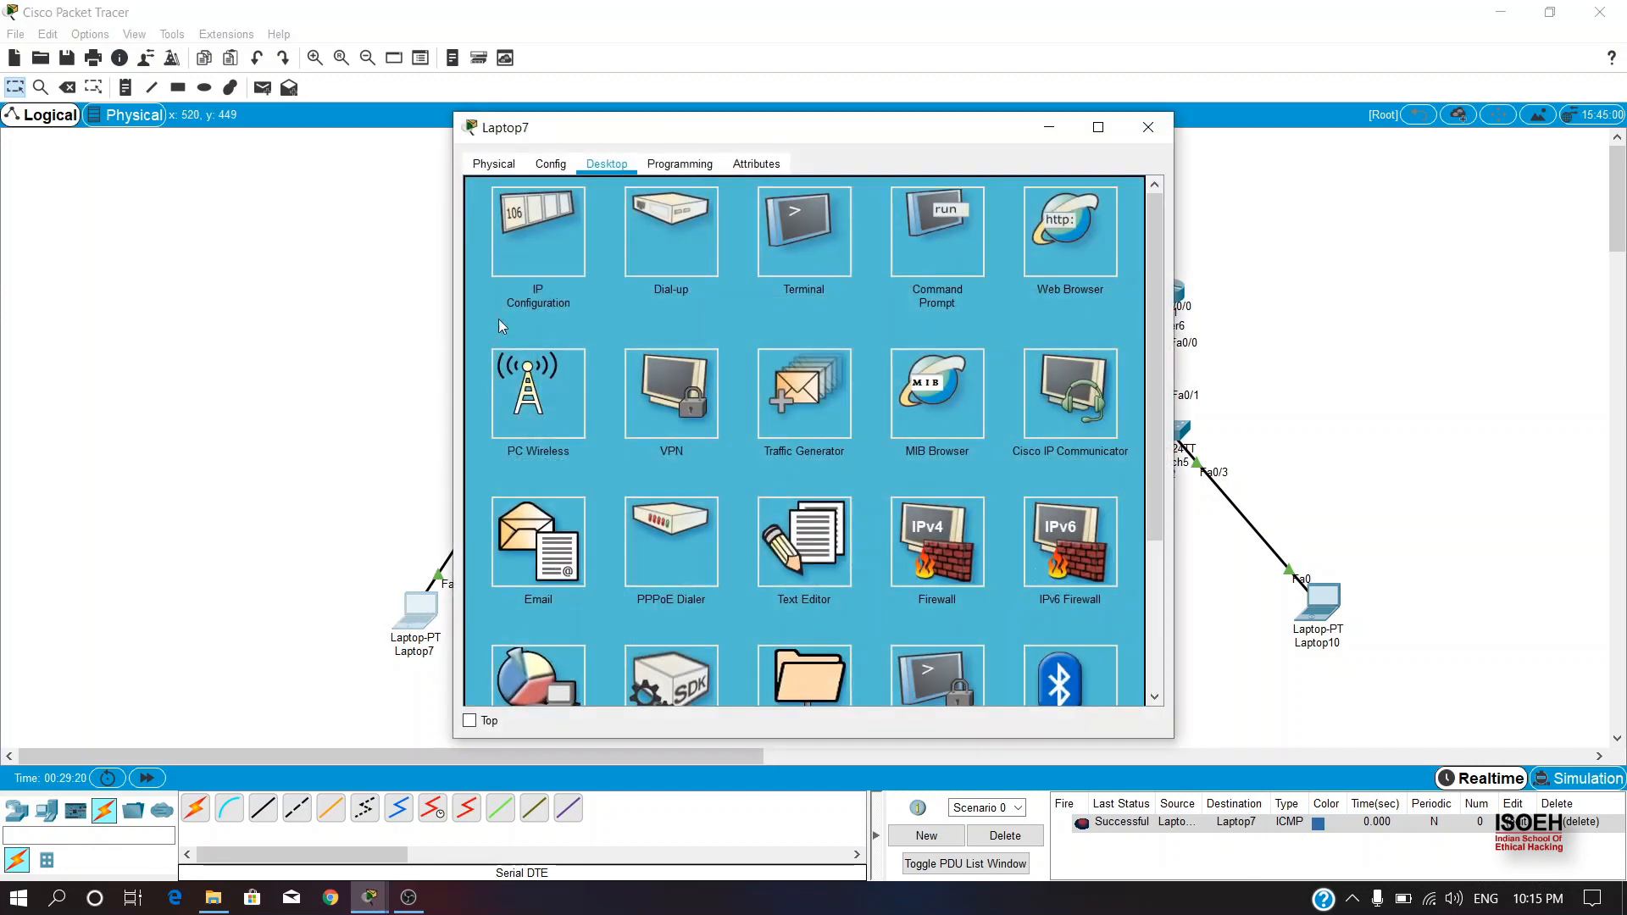
left_click_drag(581, 137, 129, 47)
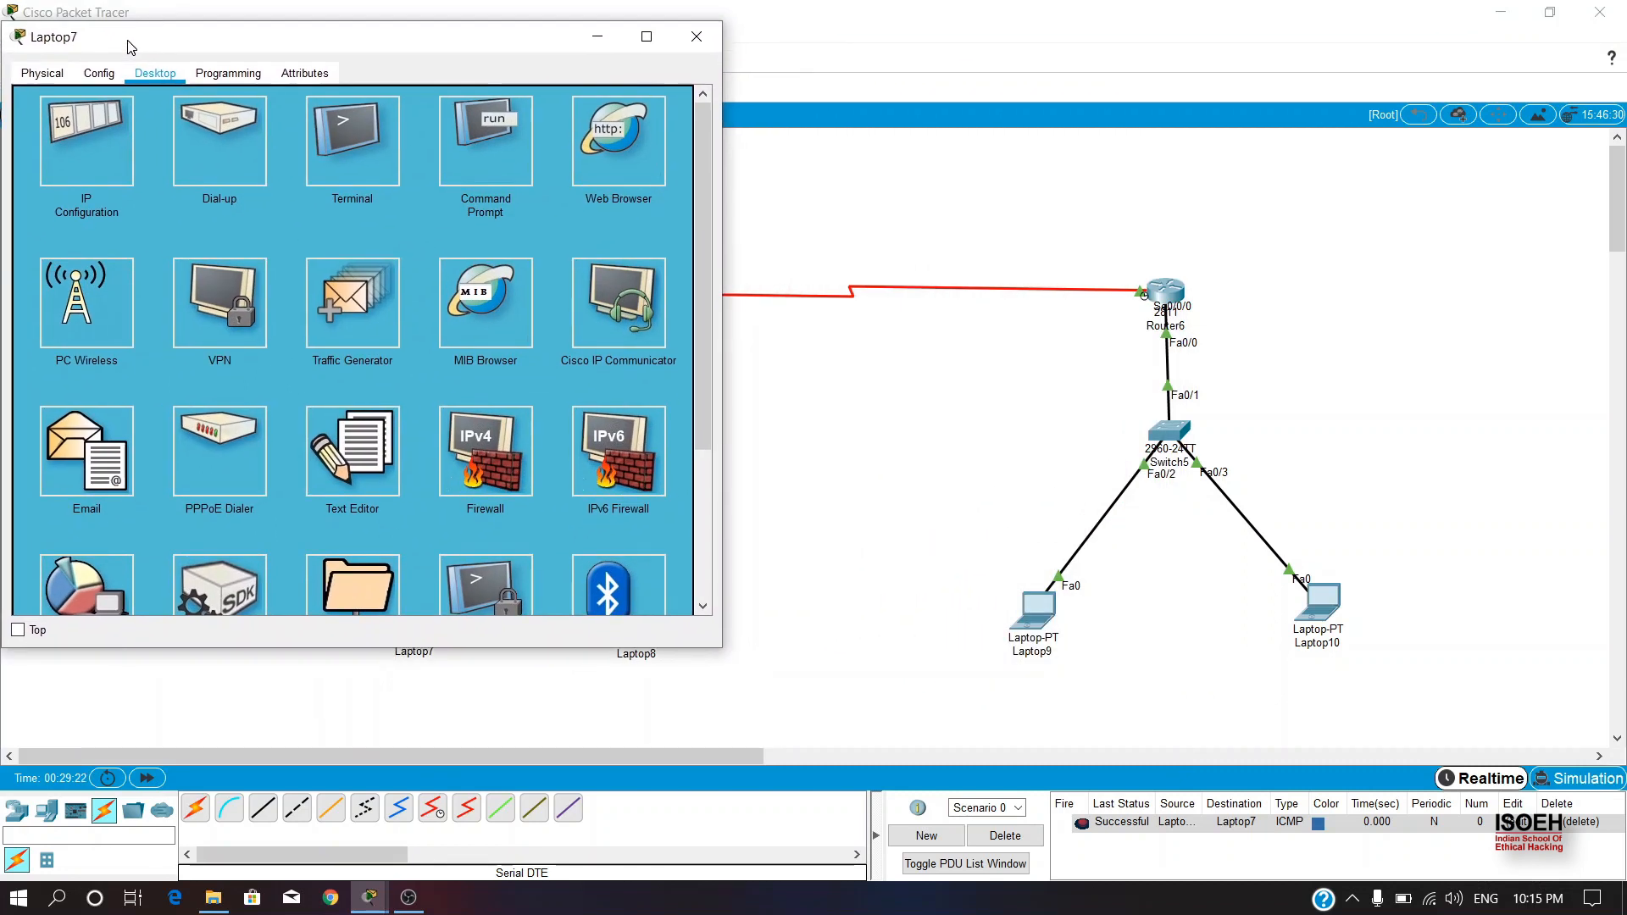
left_click(508, 150)
type("ping")
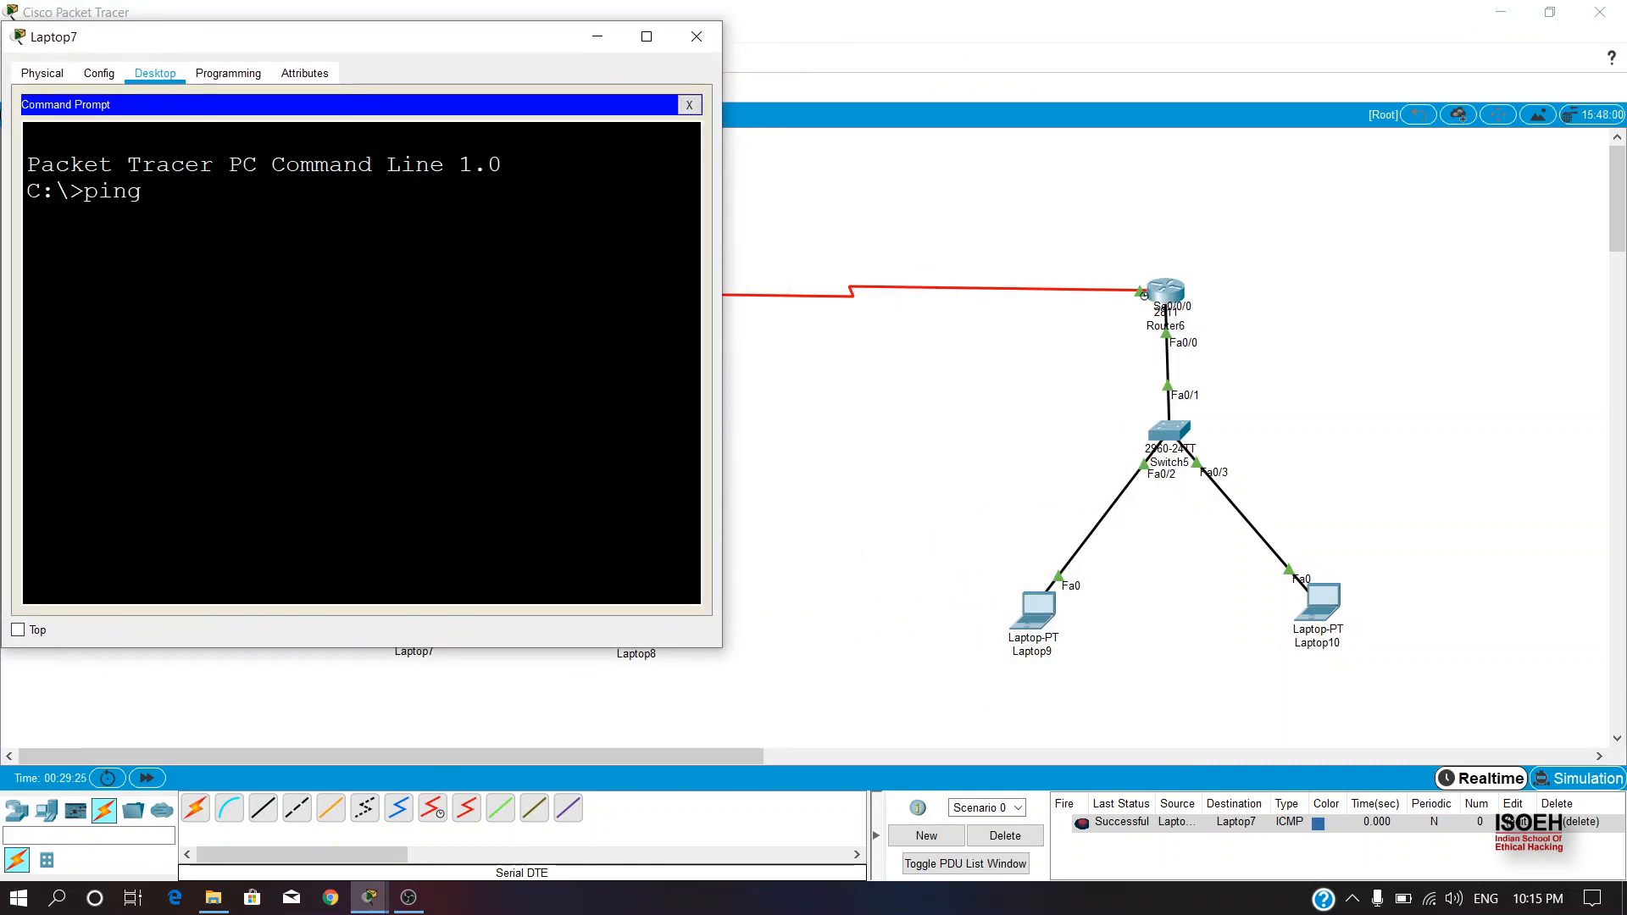
type("168.2.3")
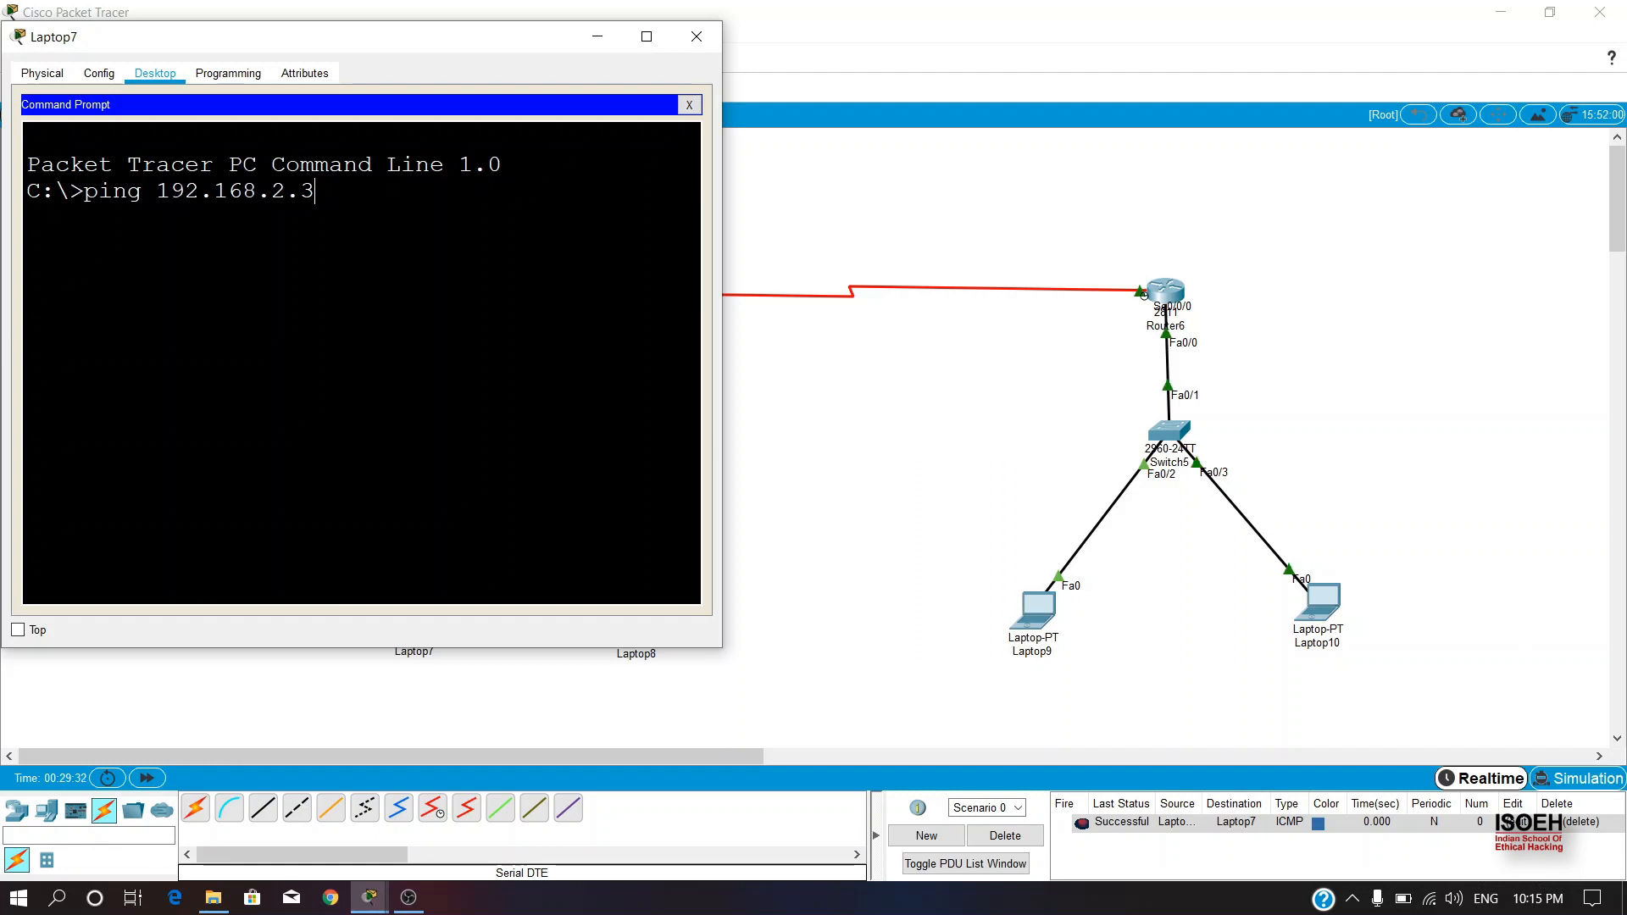
key("Return")
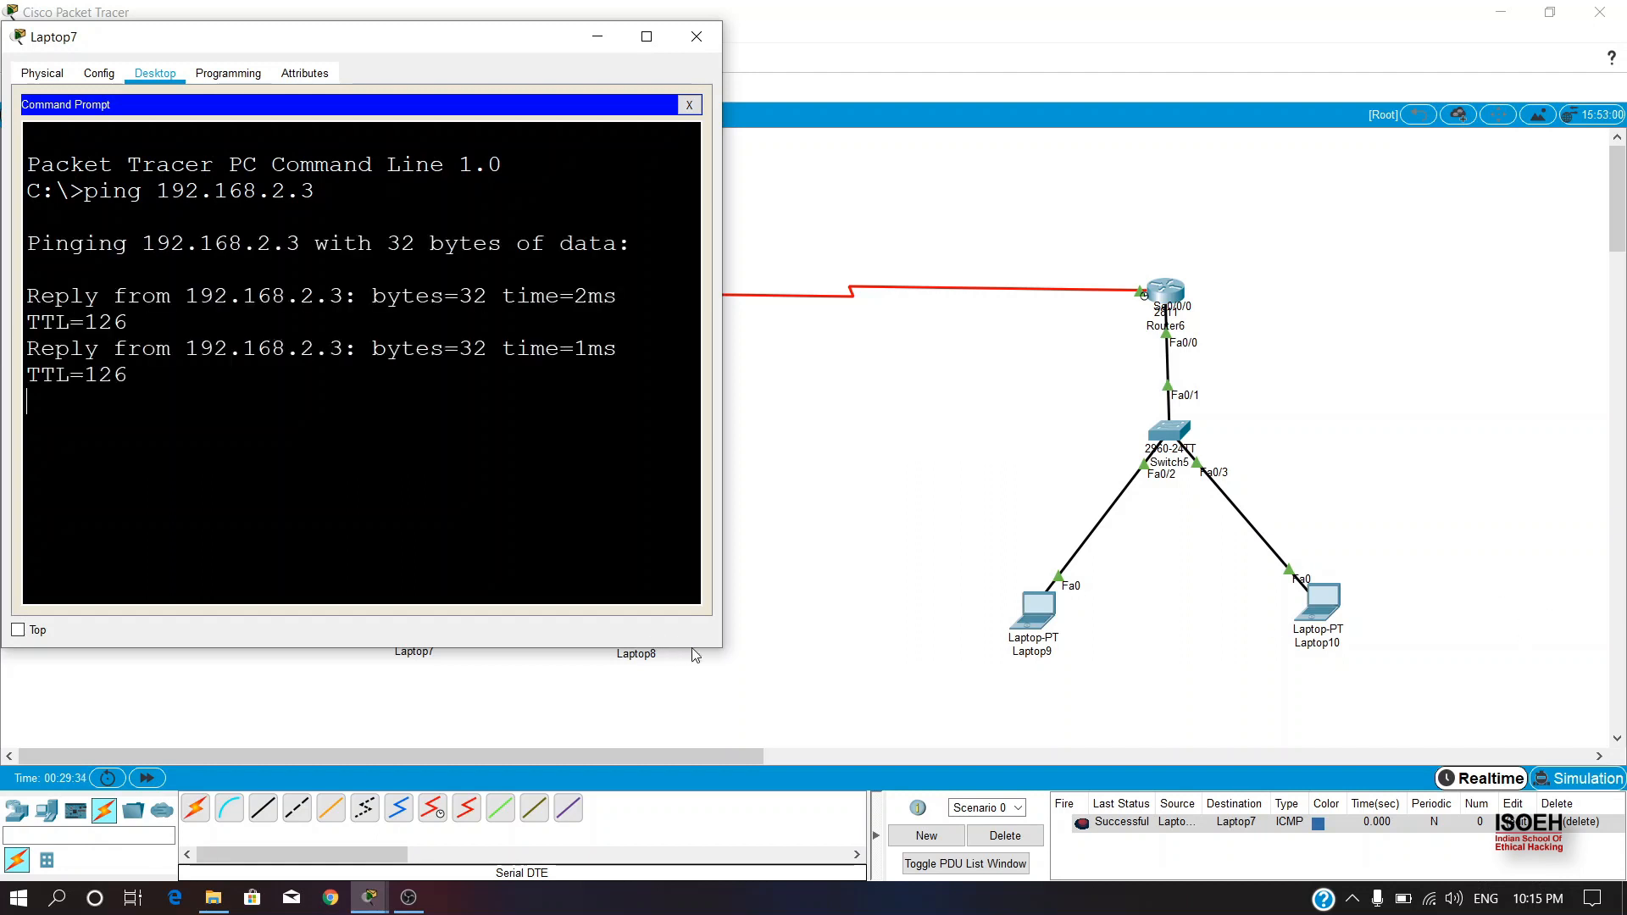
left_click_drag(722, 646, 941, 673)
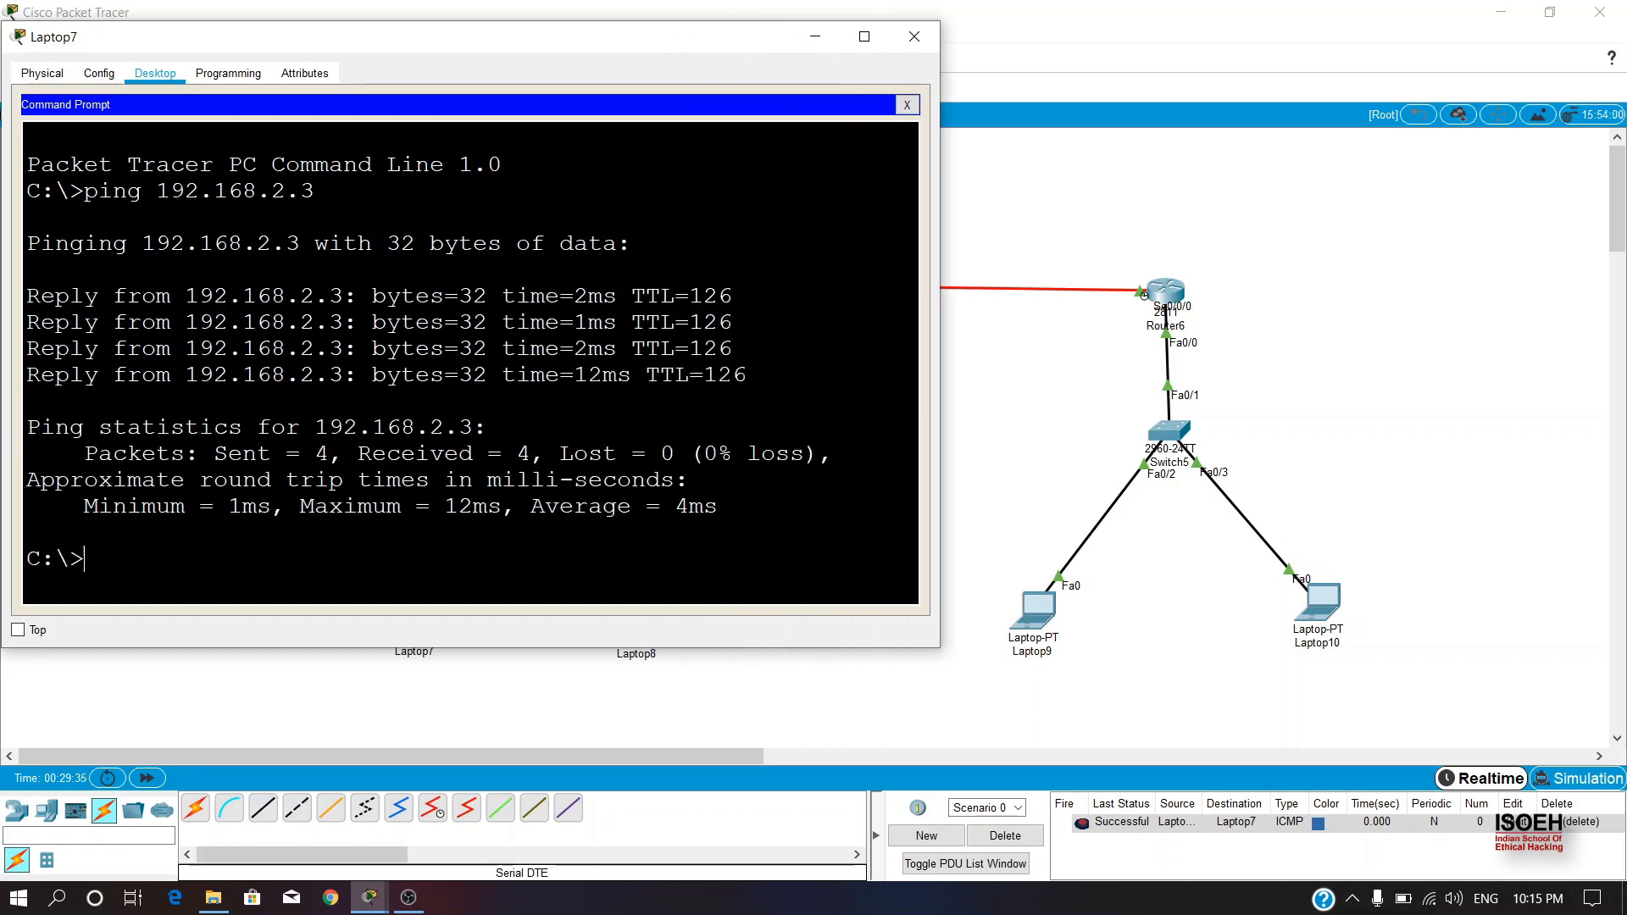
left_click(913, 36)
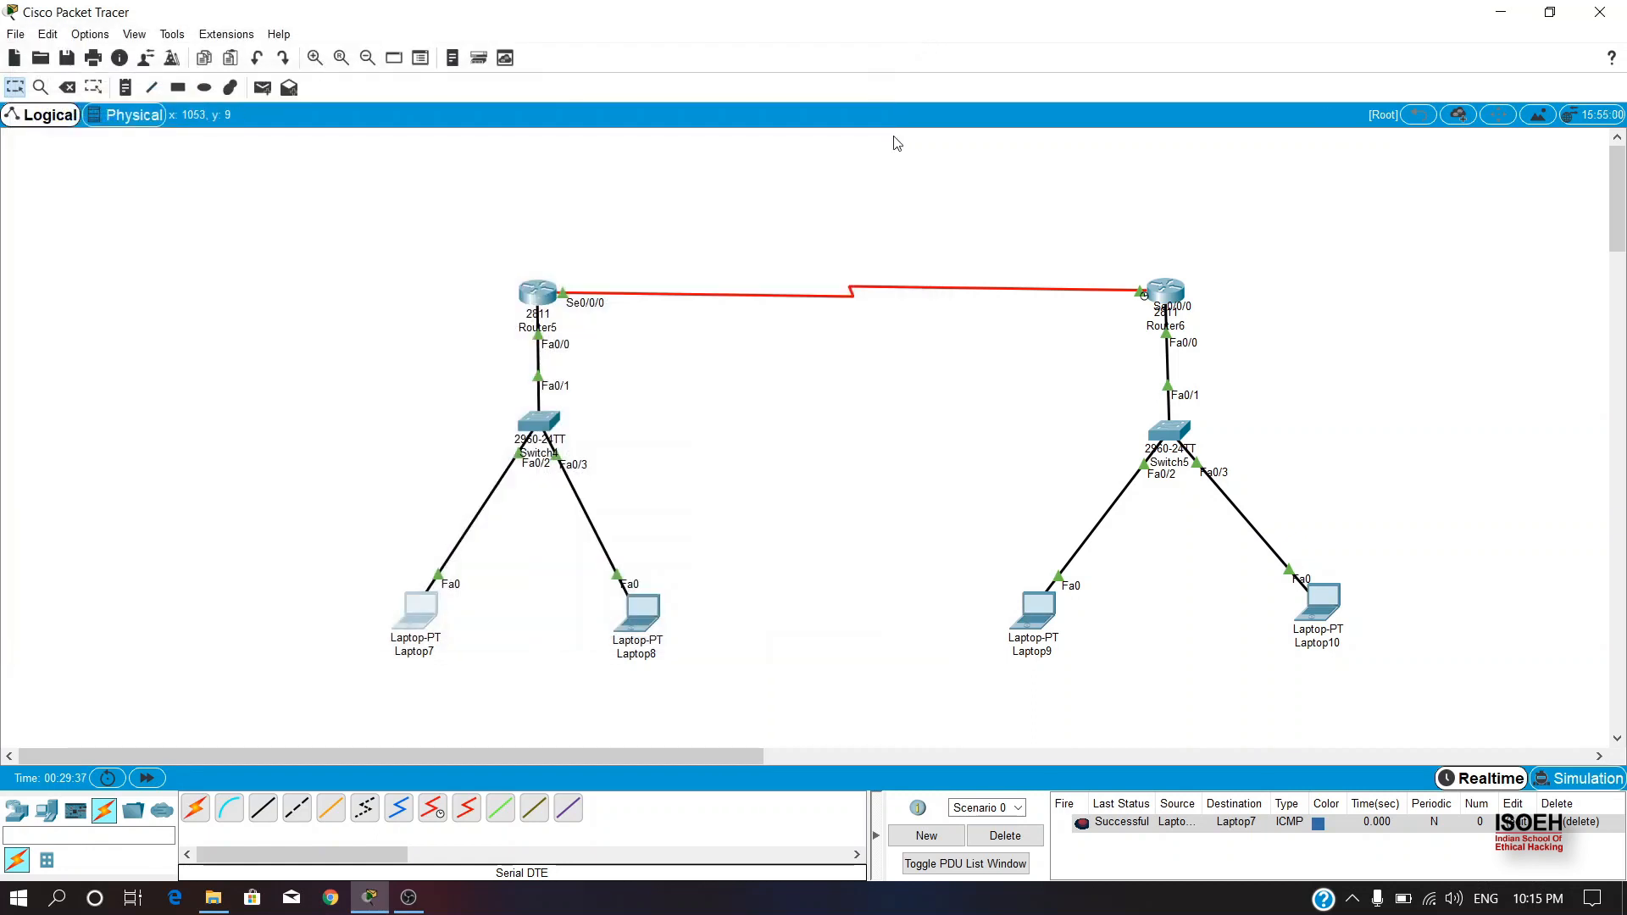